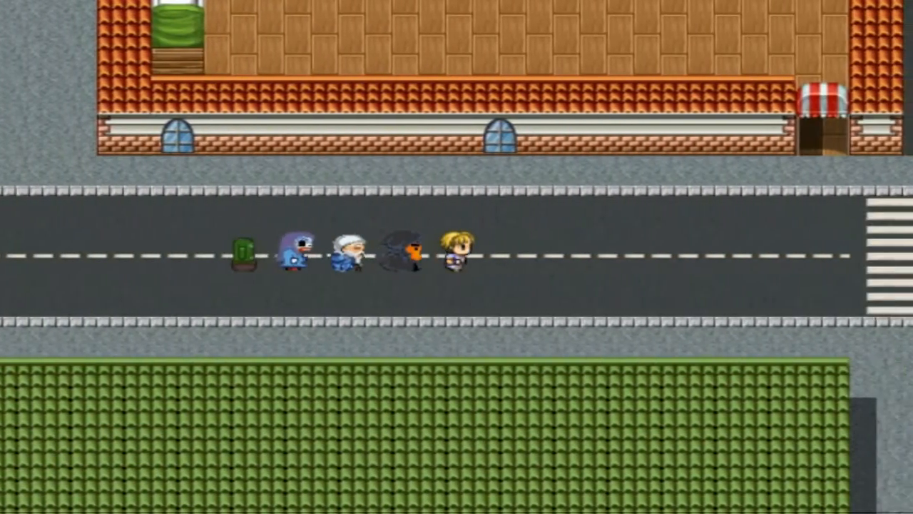
Walk the party east along the road and enter the brick building through the doorway under the striped awning
key("Right")
key("Up")
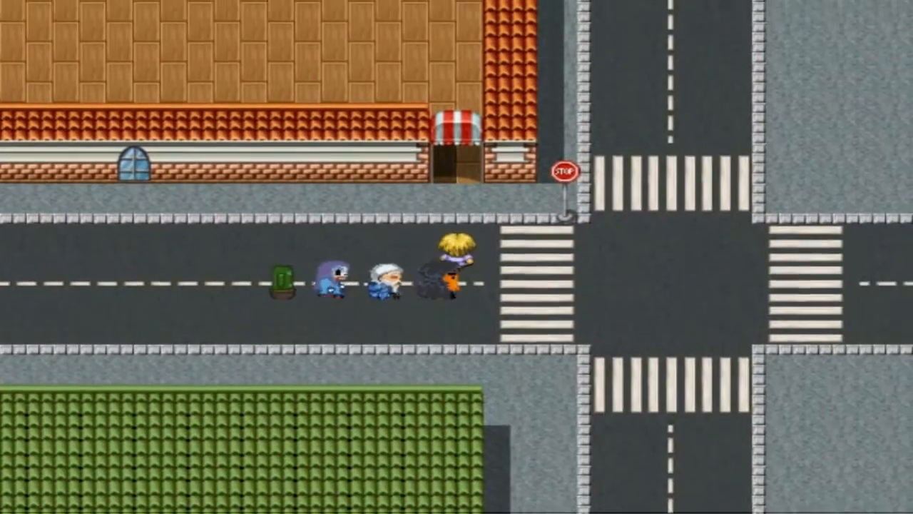
key("Up")
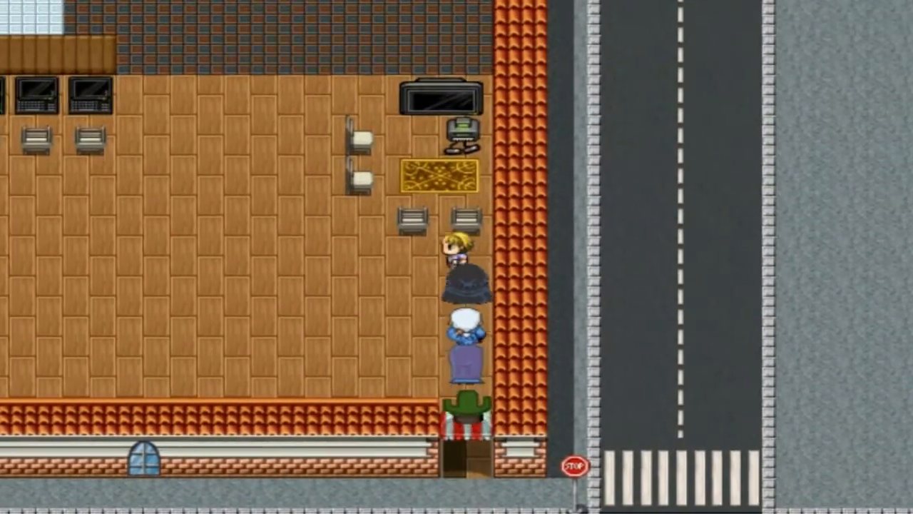
Walk the blond lead character west across the room, towards the row of computers
key("Left")
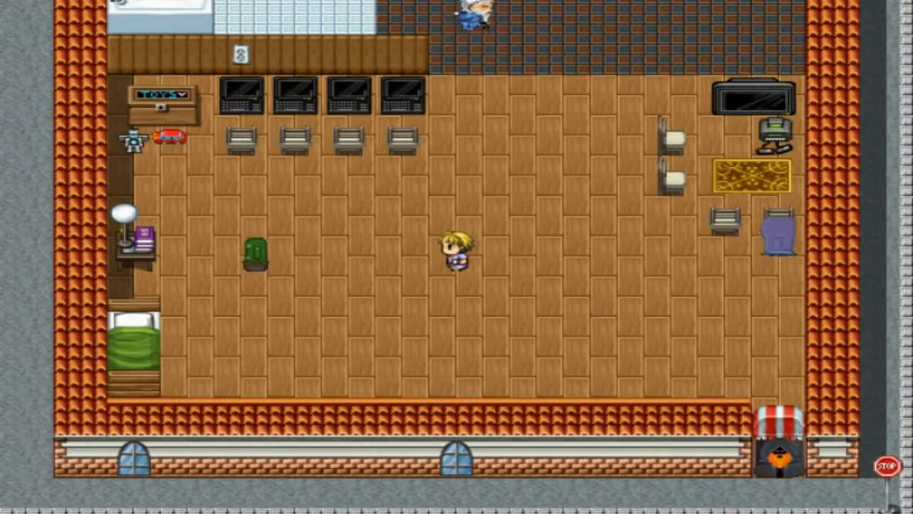
key("Left")
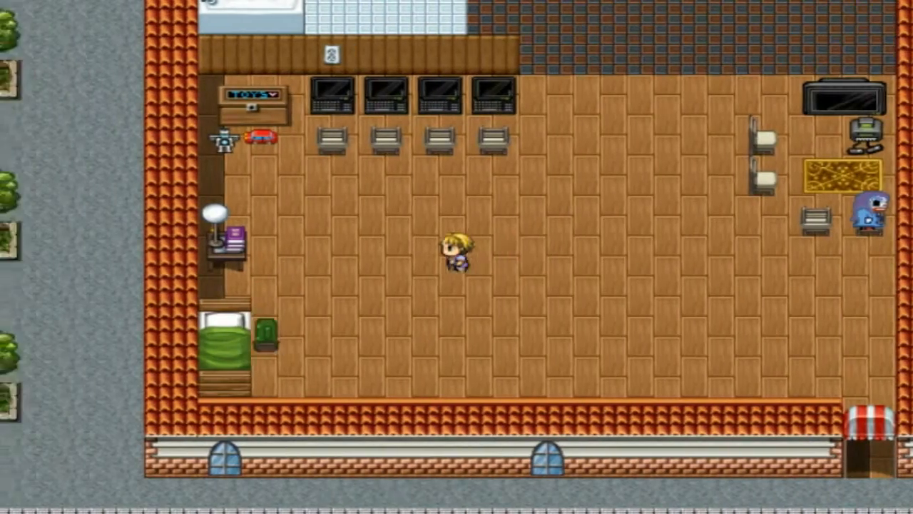
key("Up")
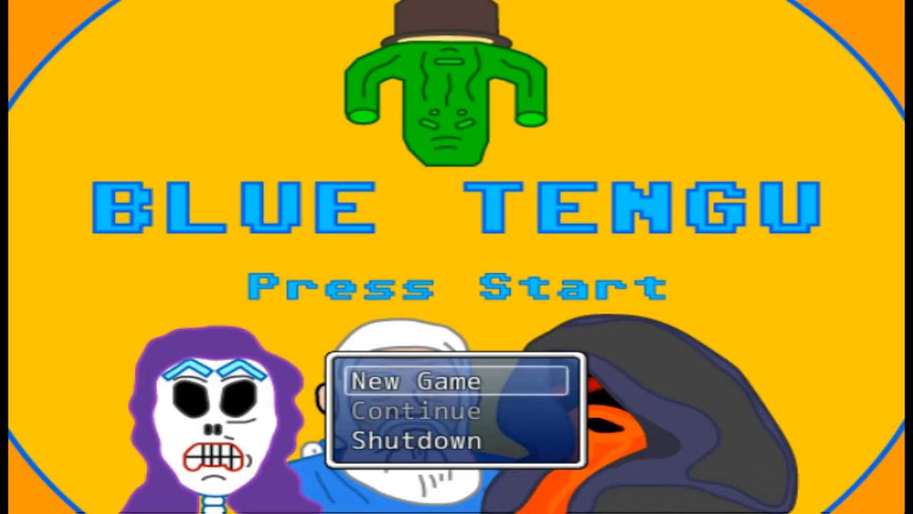
Start a new game and advance the opening elevator dialogue to the question about making a chess move
key("Return")
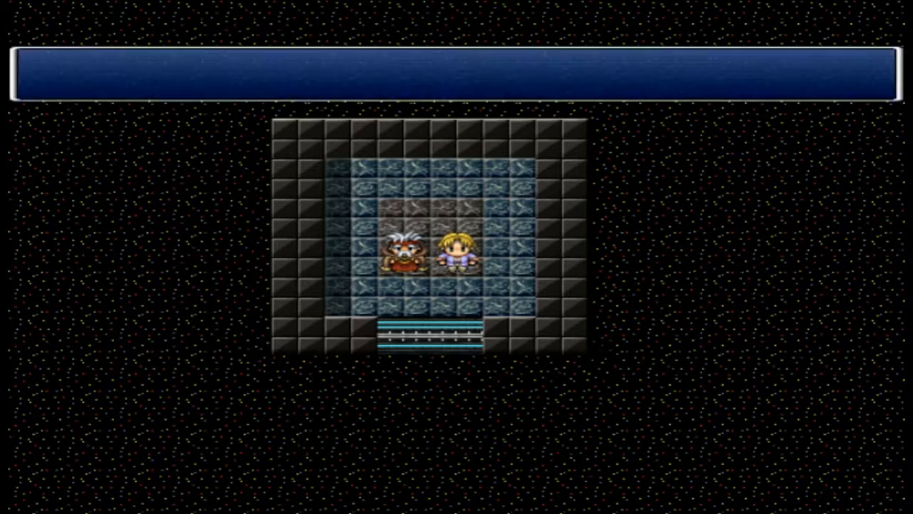
key("Return")
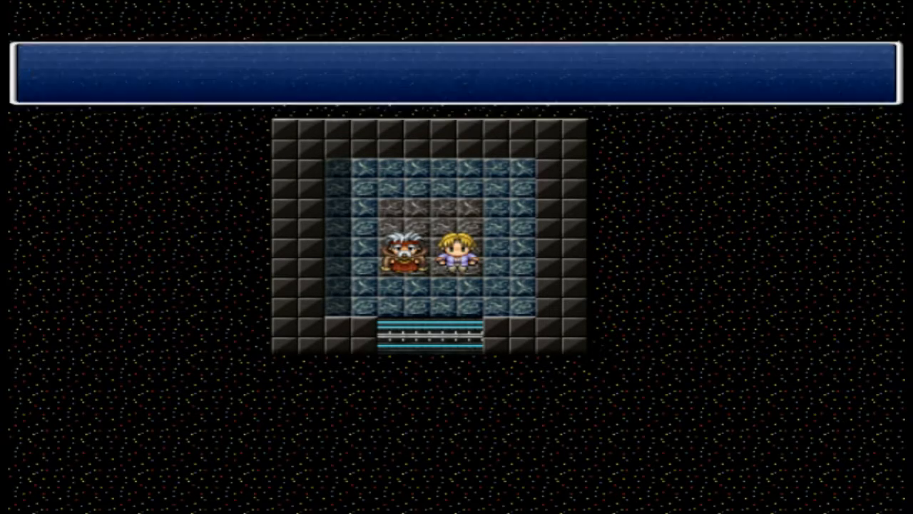
key("Return")
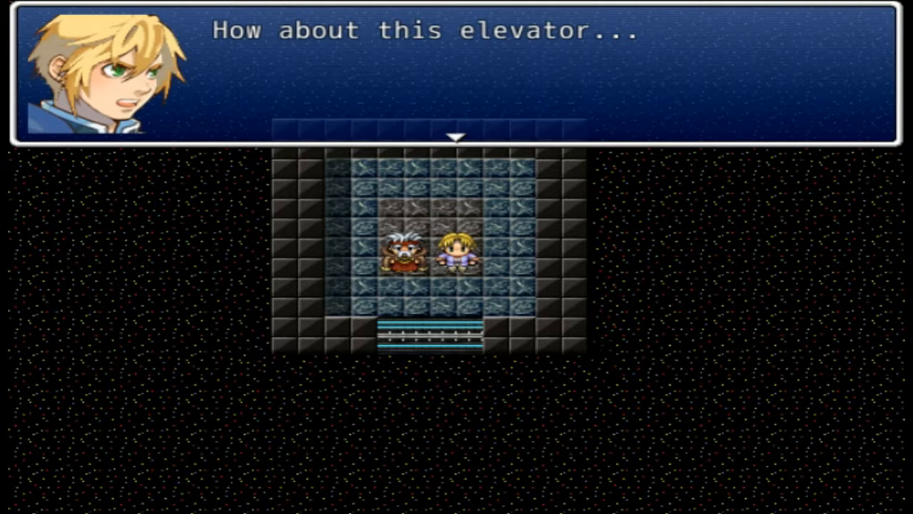
key("Return")
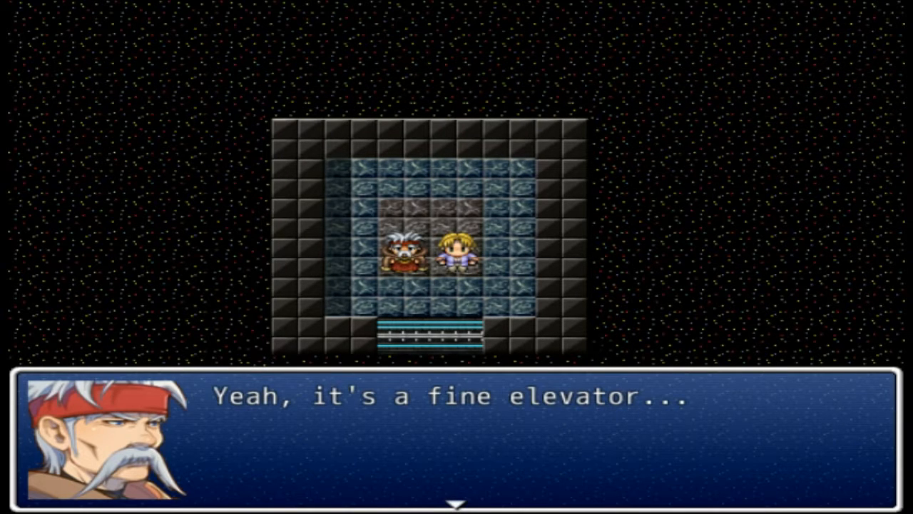
key("Return")
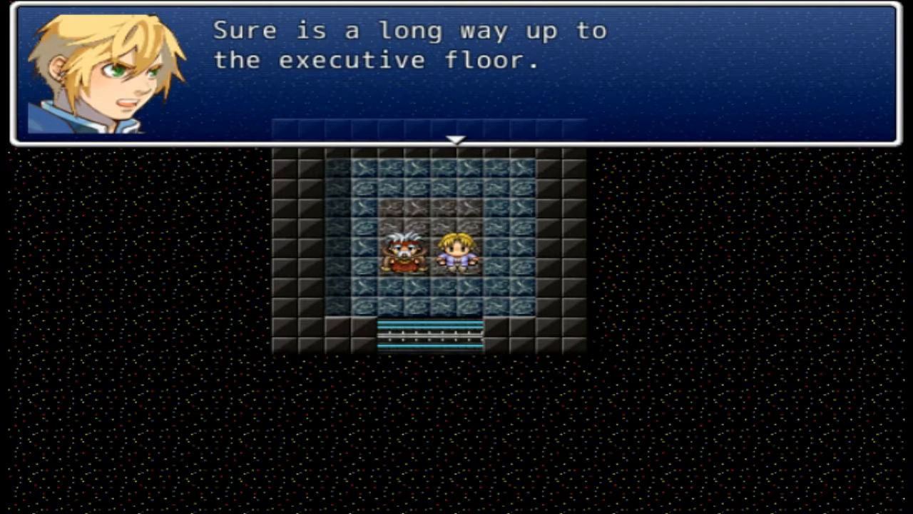
key("Return")
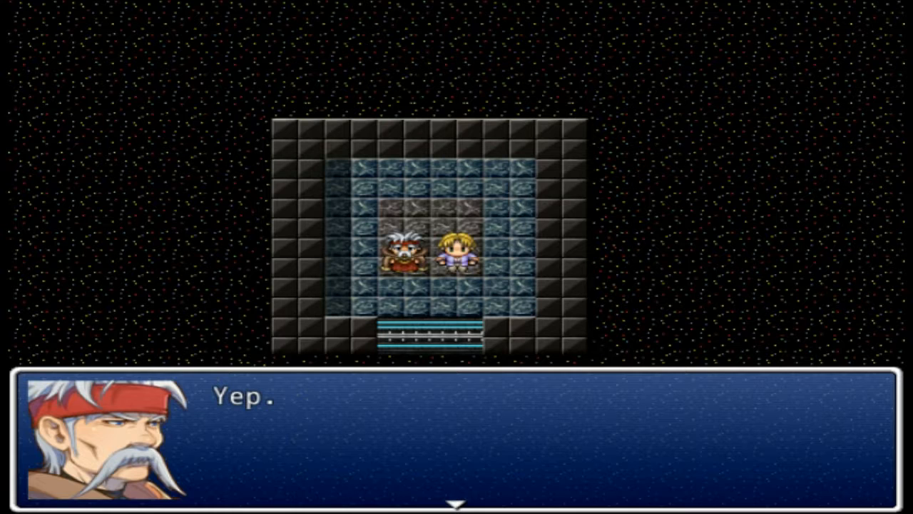
key("Return")
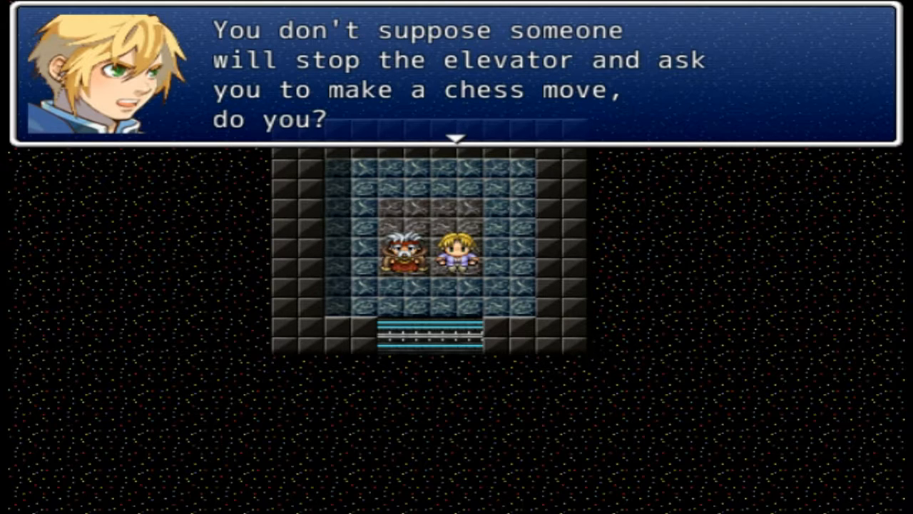
Advance the chess-move exchange until the conversation turns to human behavior in elevators
key("Return")
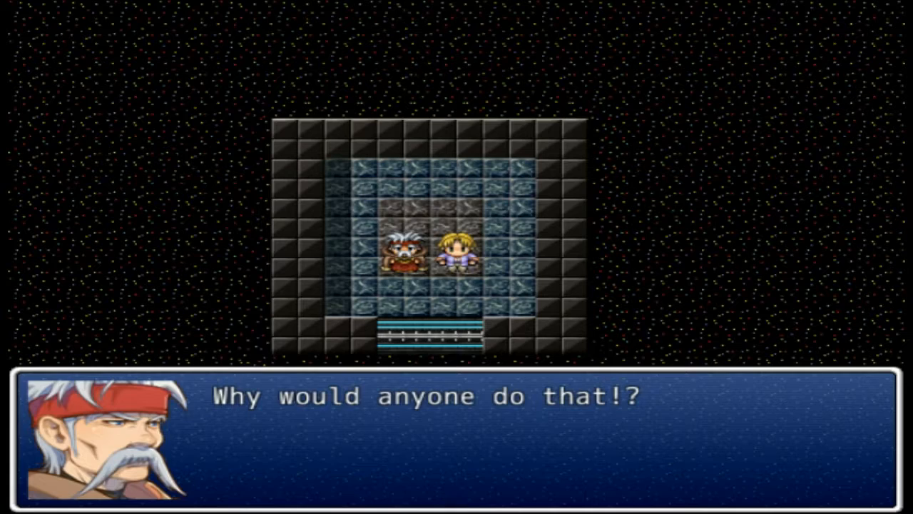
key("Return")
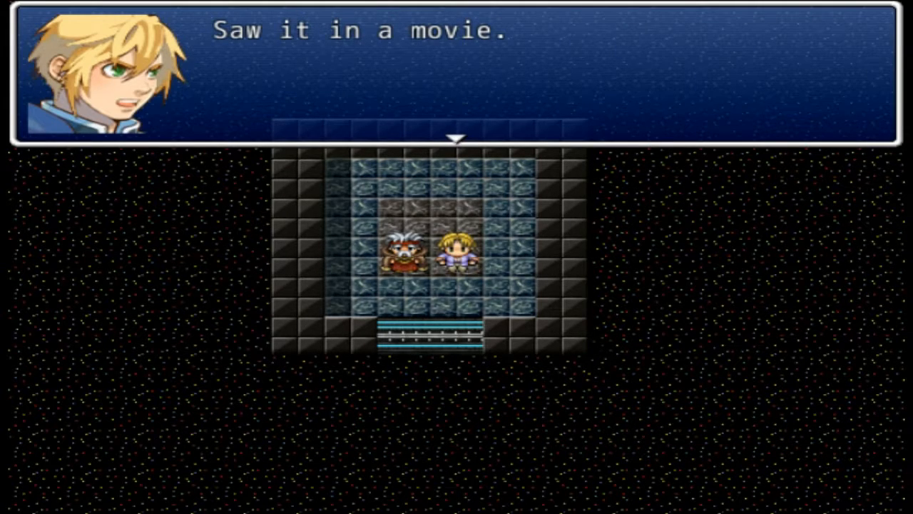
key("Return")
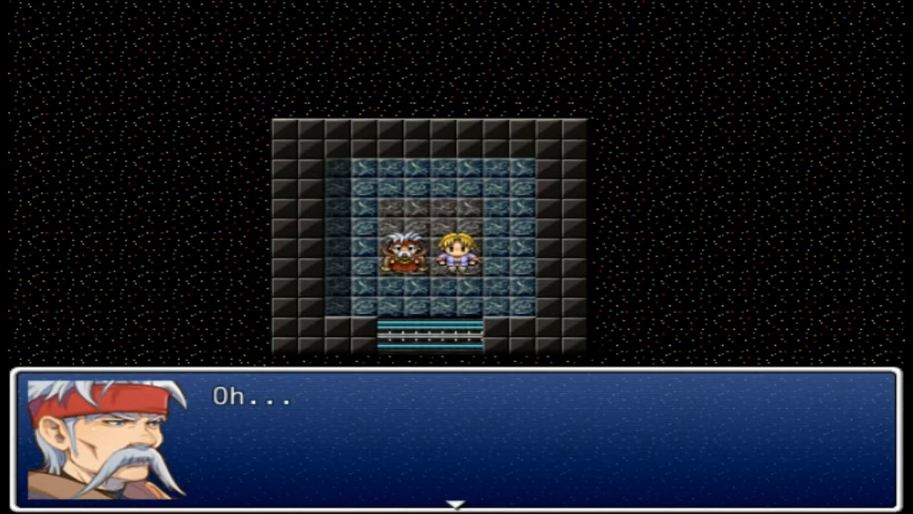
key("Return")
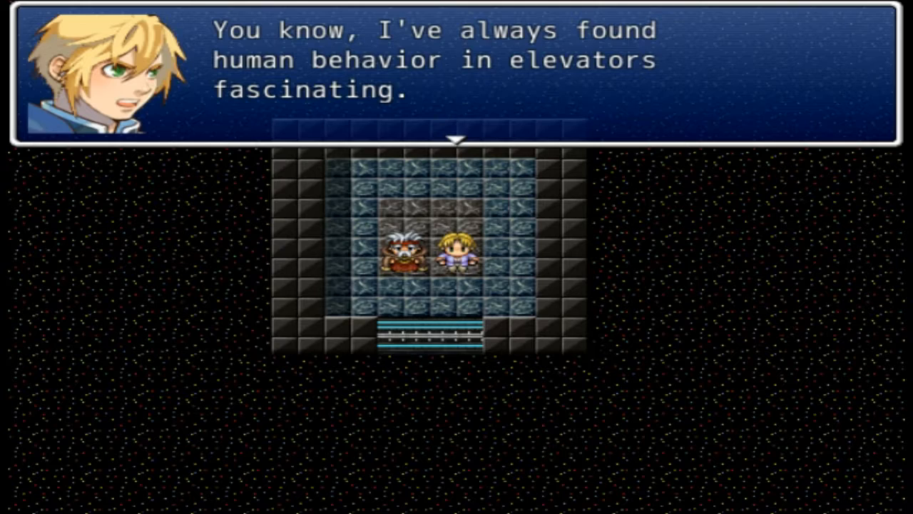
Advance the dialogue on personal space in elevators to the question of what else is great about elevators
key("Return")
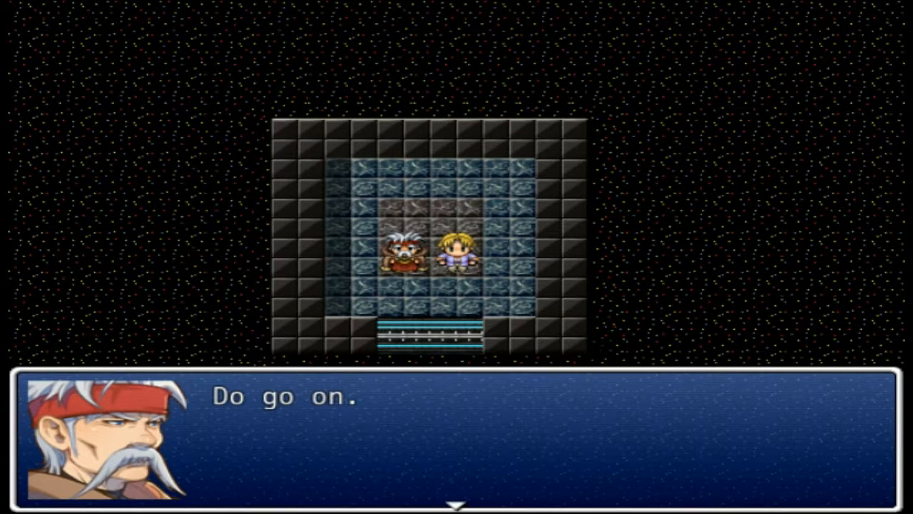
key("Return")
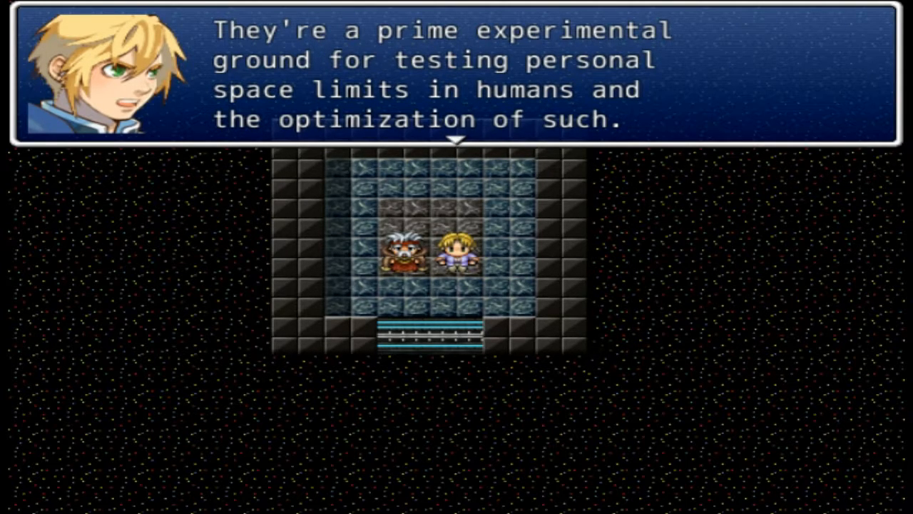
key("Return")
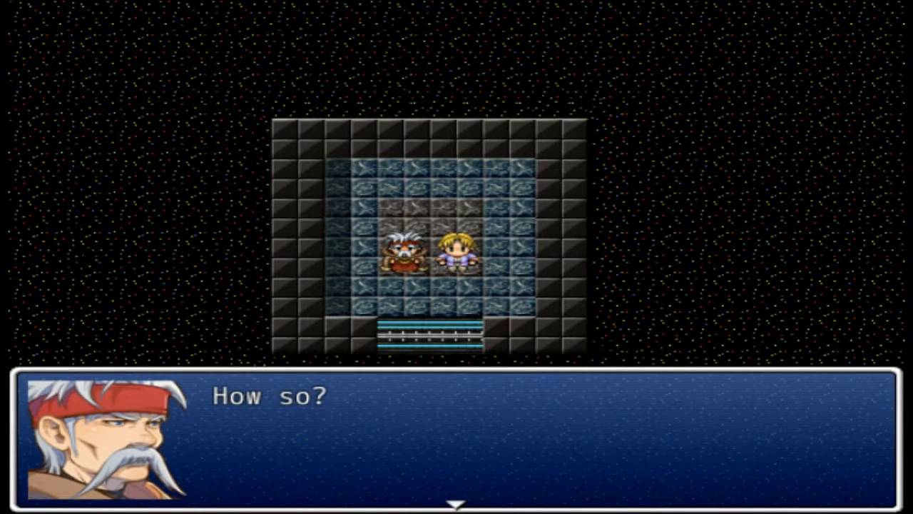
key("Return")
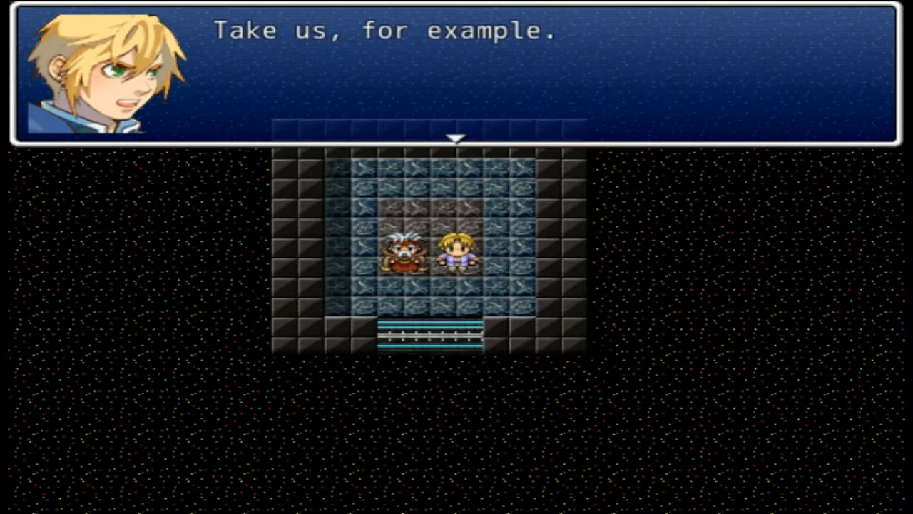
key("Return")
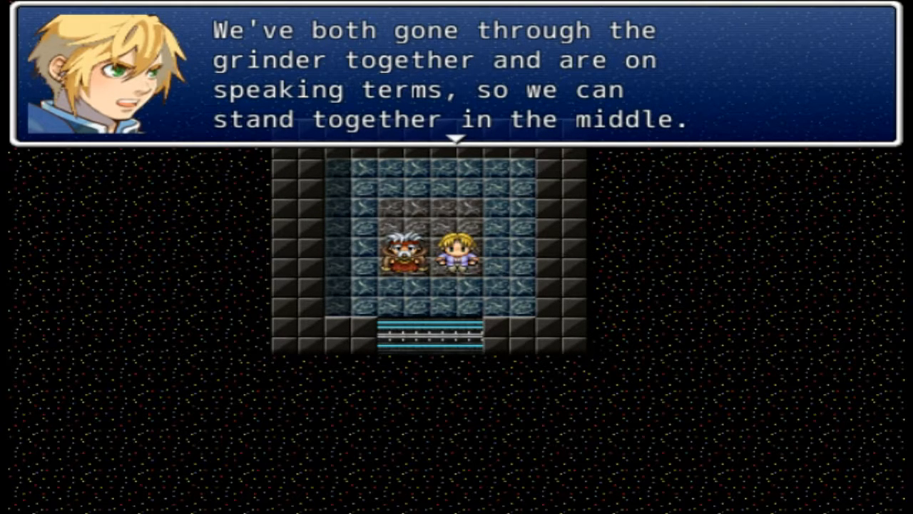
key("Return")
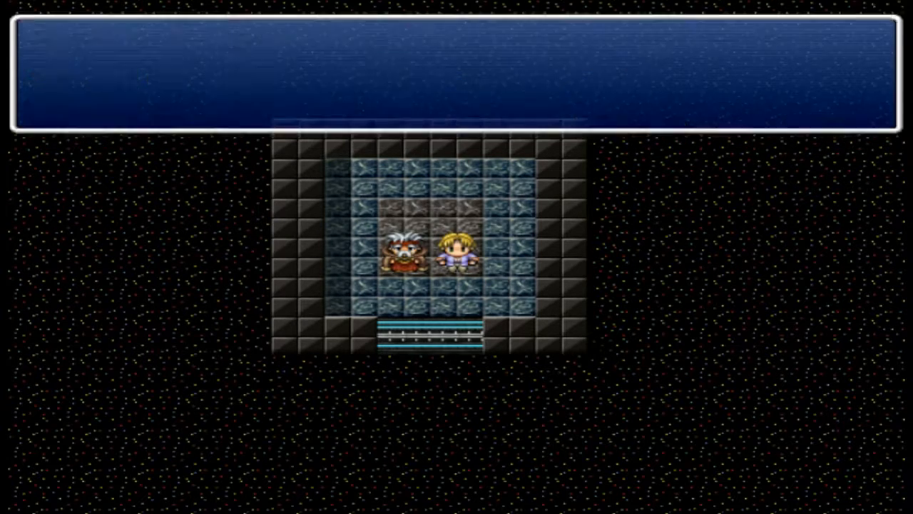
key("Return")
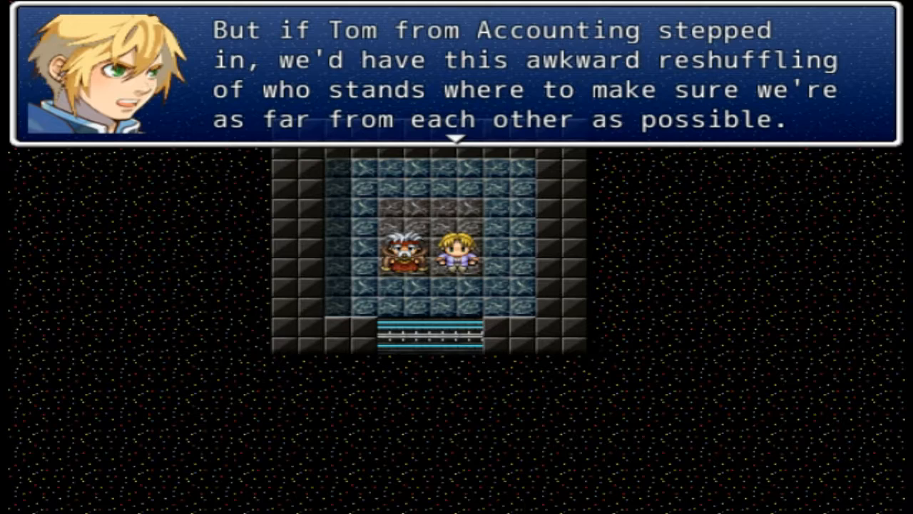
key("Return")
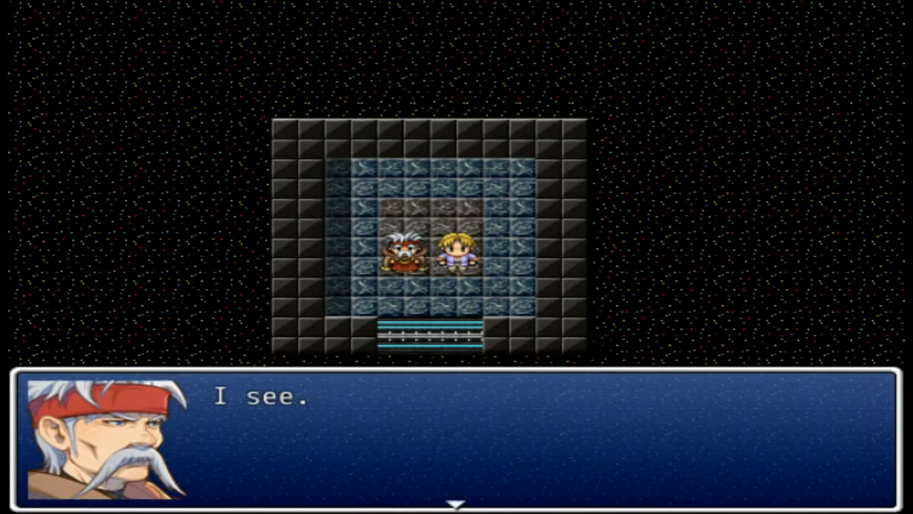
key("Return")
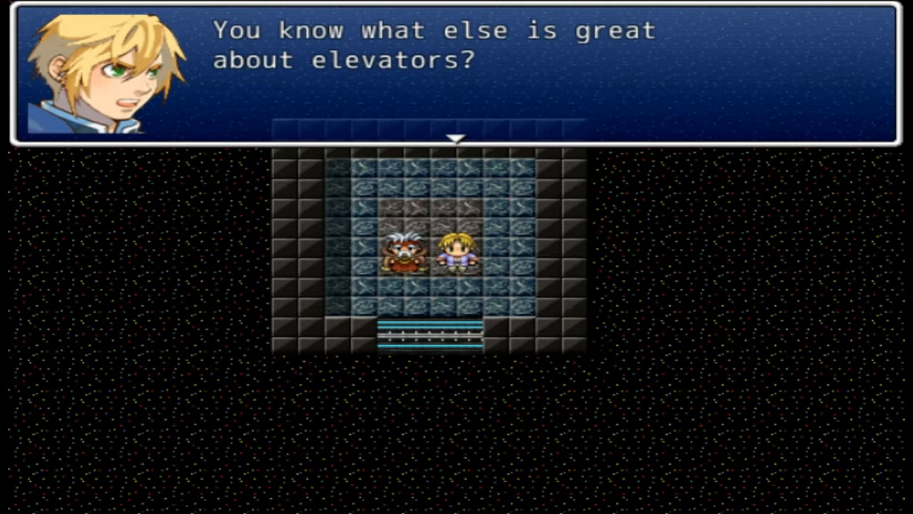
Advance the exchange about elevators hiding load times in video games until the same question is asked again
key("Return")
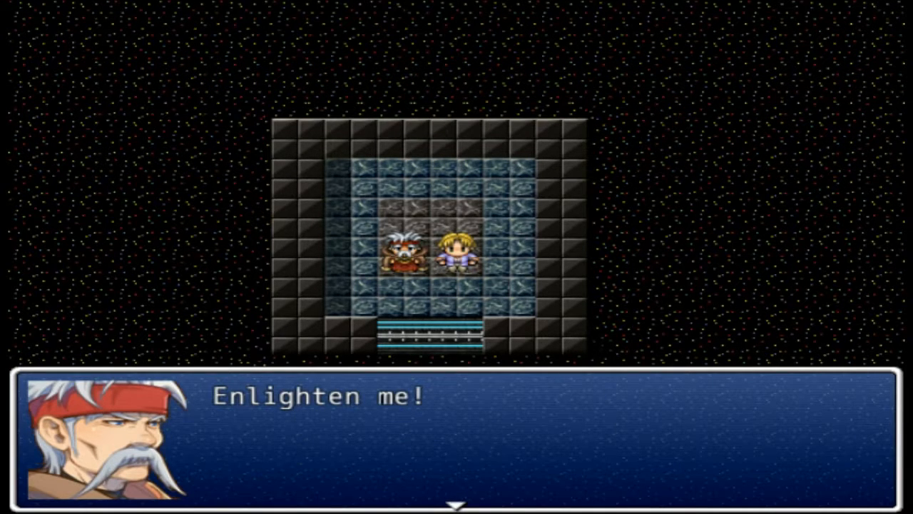
key("Return")
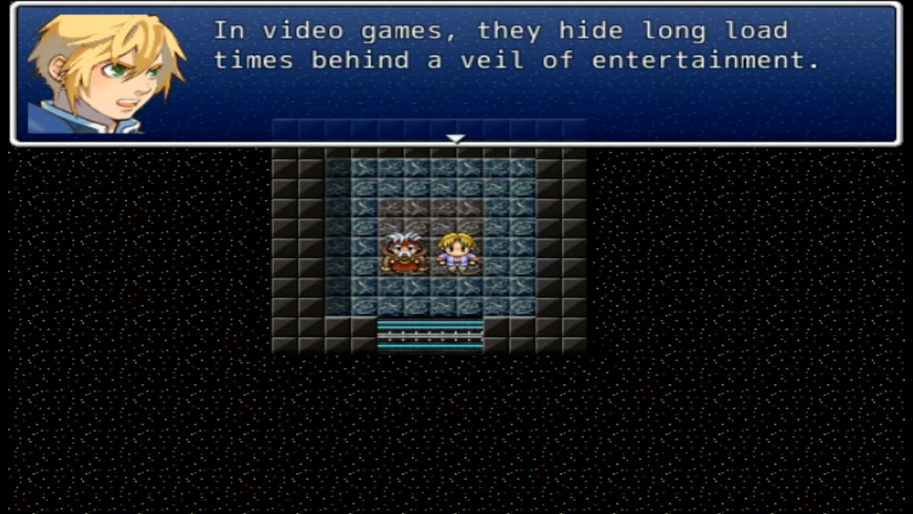
key("Return")
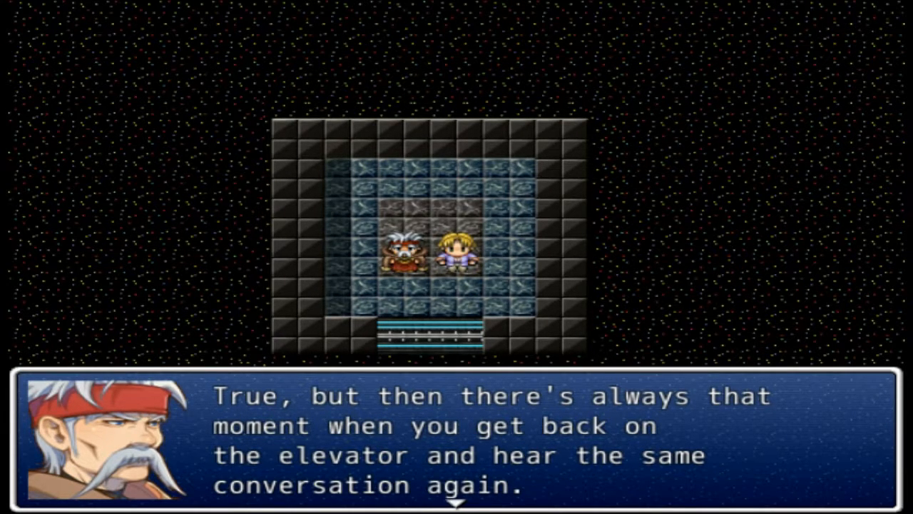
key("Return")
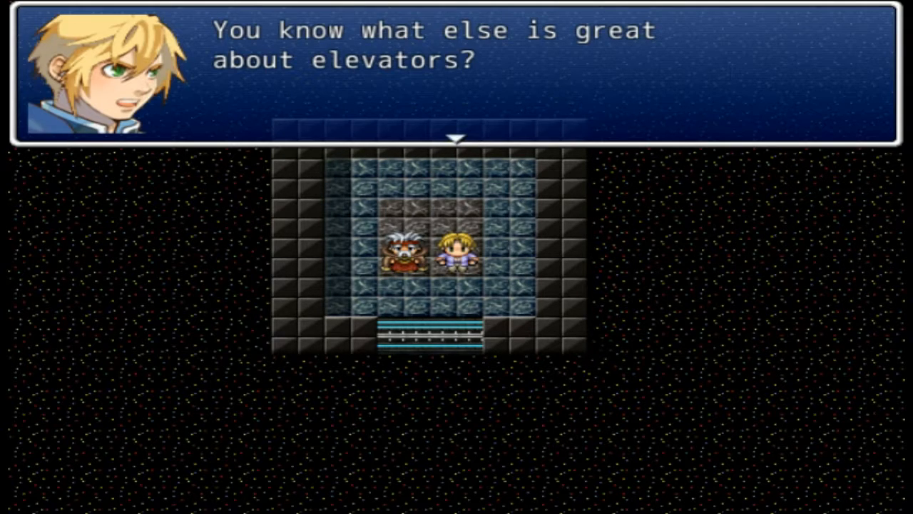
Advance the repeated exchange about elevators hiding load times until the two characters leave the elevator and talk in the hallway
key("Return")
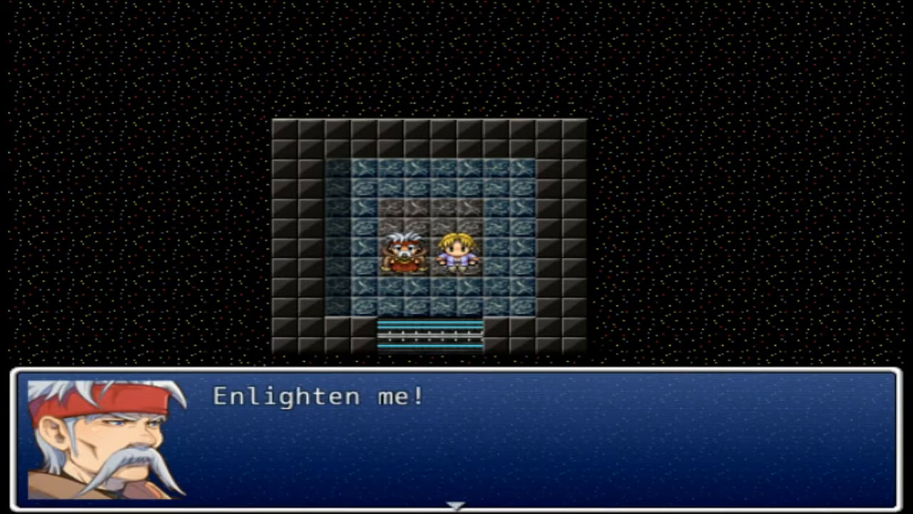
key("Return")
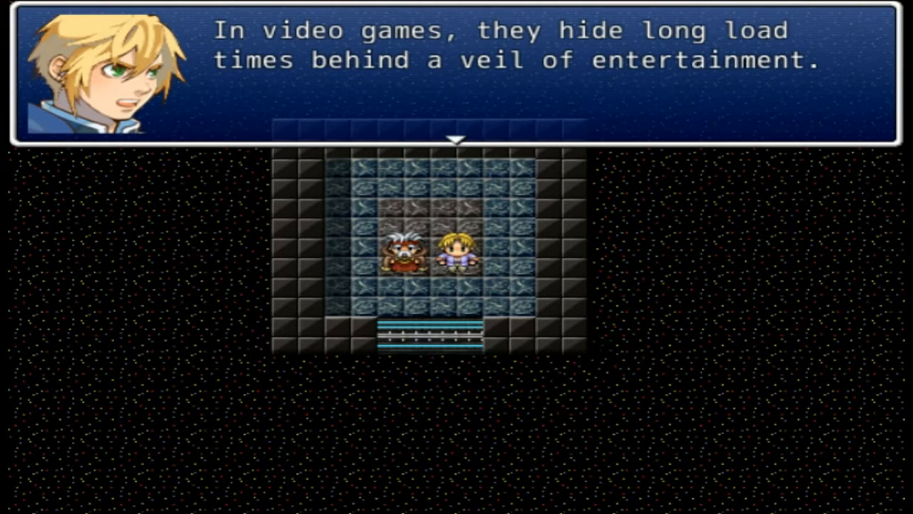
key("Return")
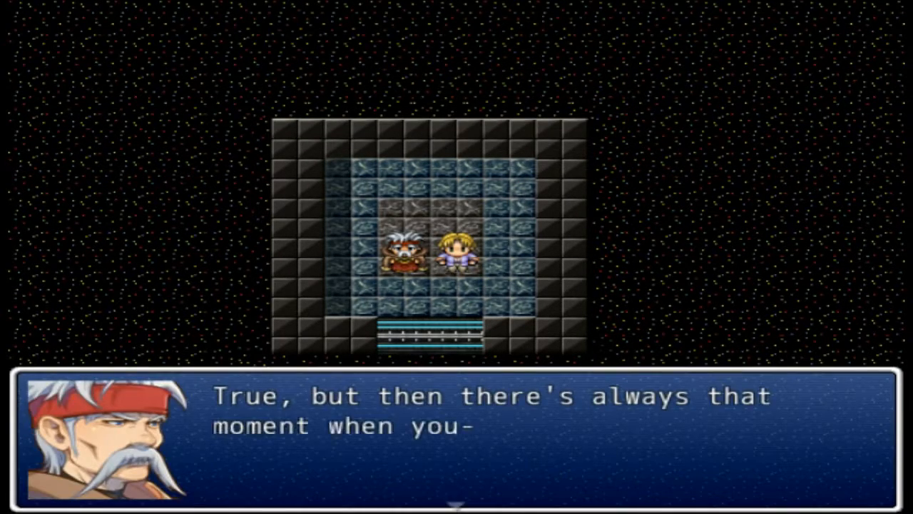
key("Return")
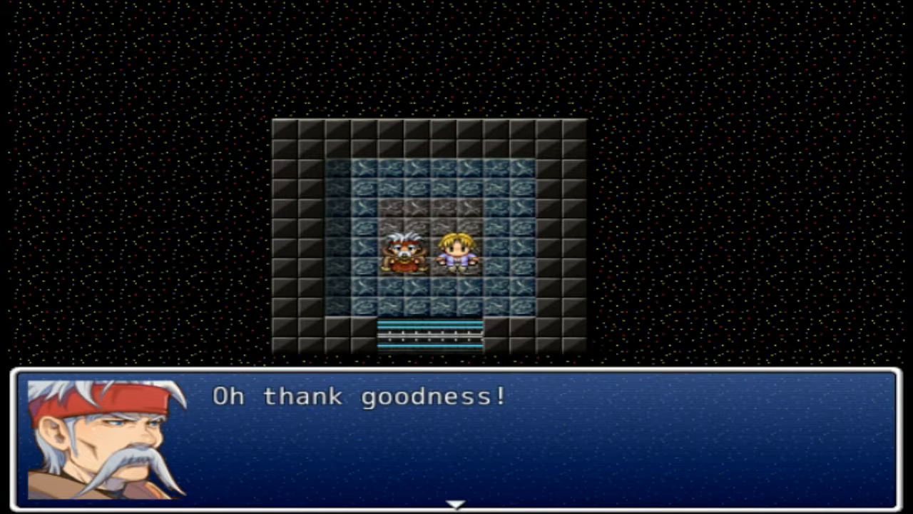
key("Return")
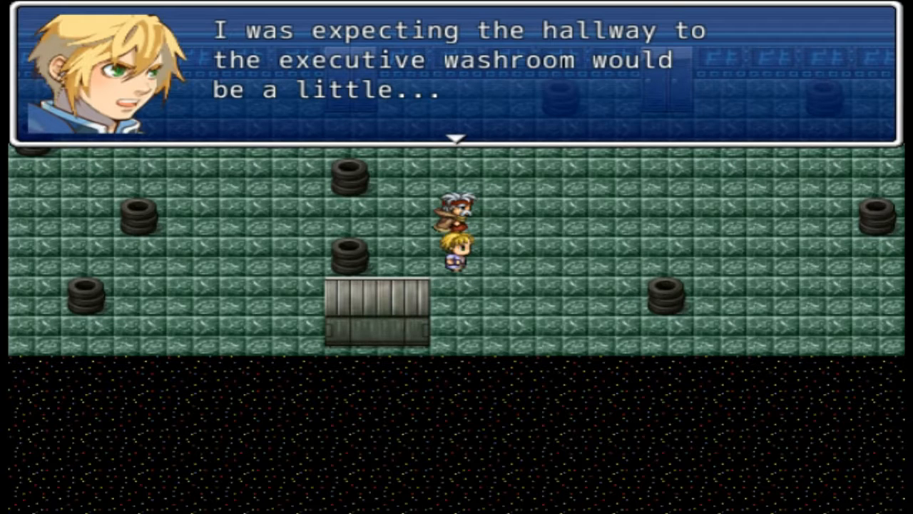
Advance the hallway conversation about convenient hiding spaces until the pair hides and the red executive speaks
key("Return")
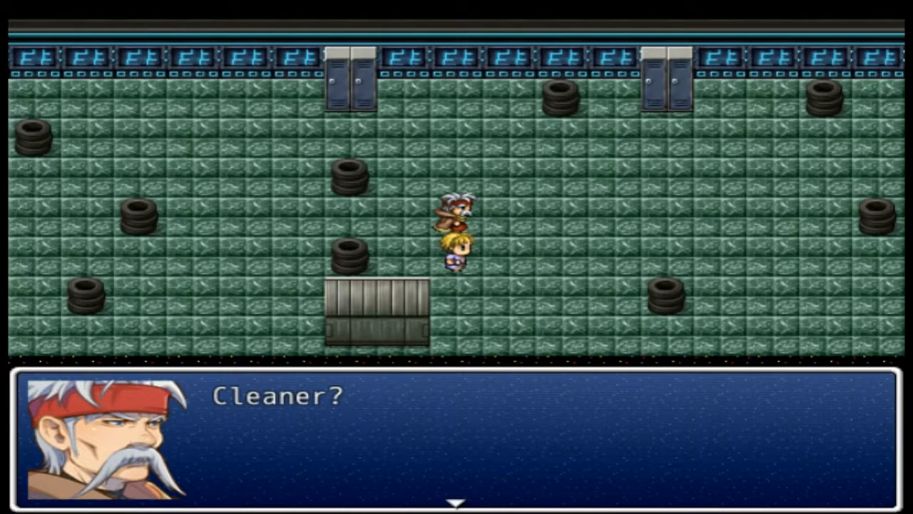
key("Return")
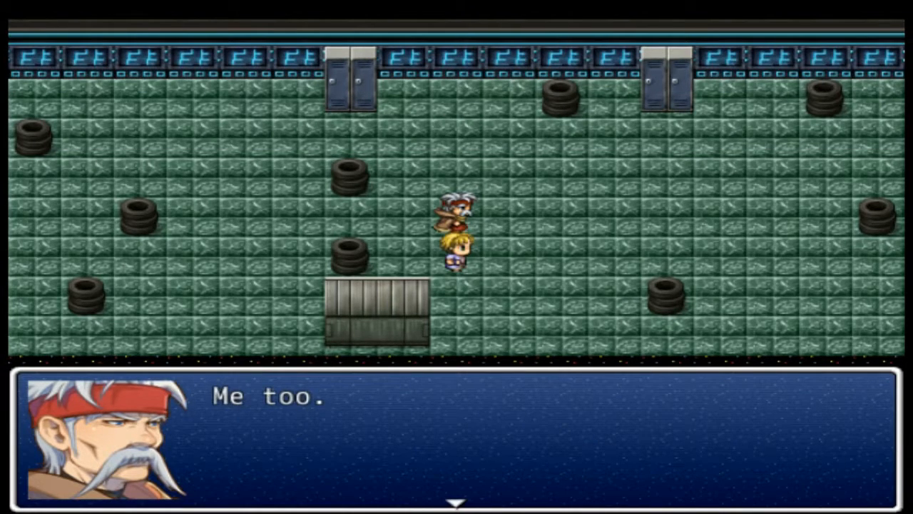
key("Return")
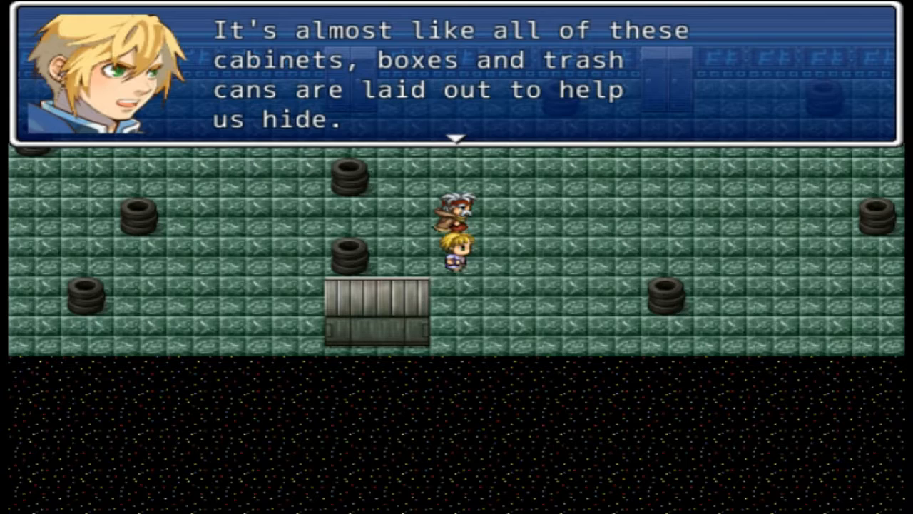
key("Return")
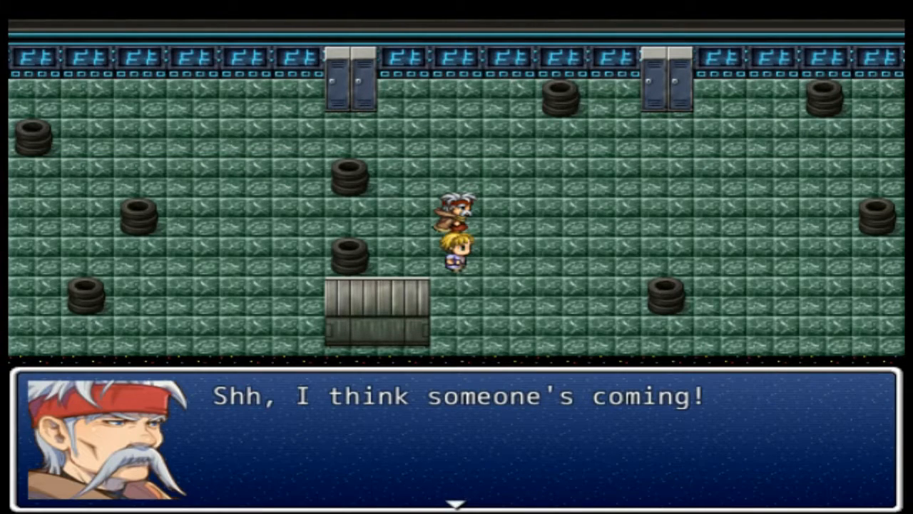
key("Return")
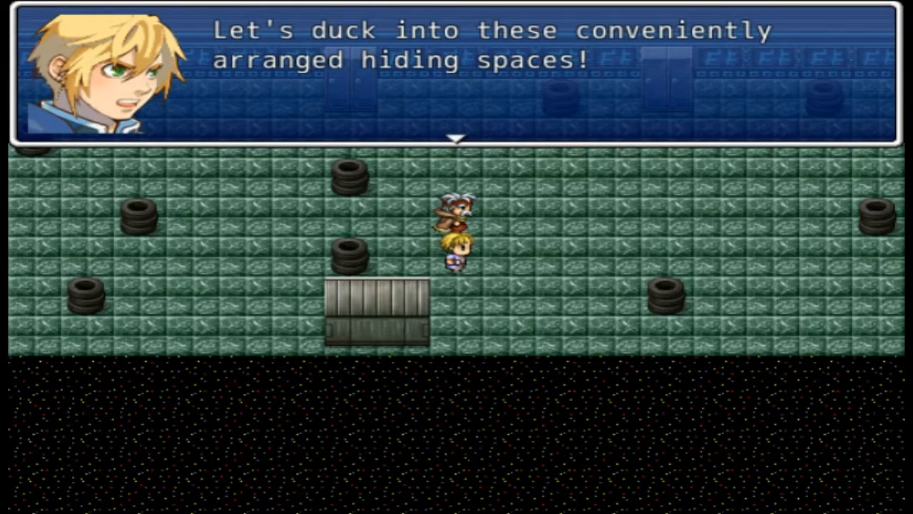
key("Return")
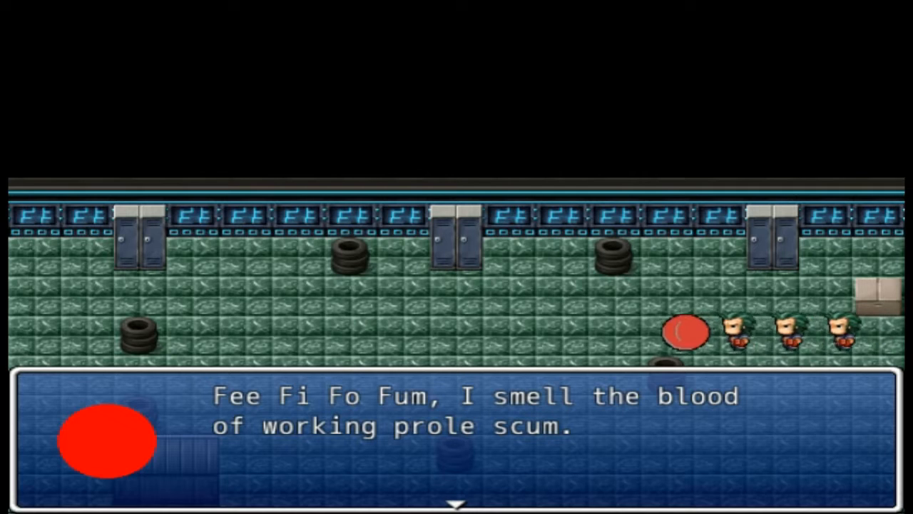
Advance the henchmen's flattery of Vice President Red to his question about sucking up
key("Return")
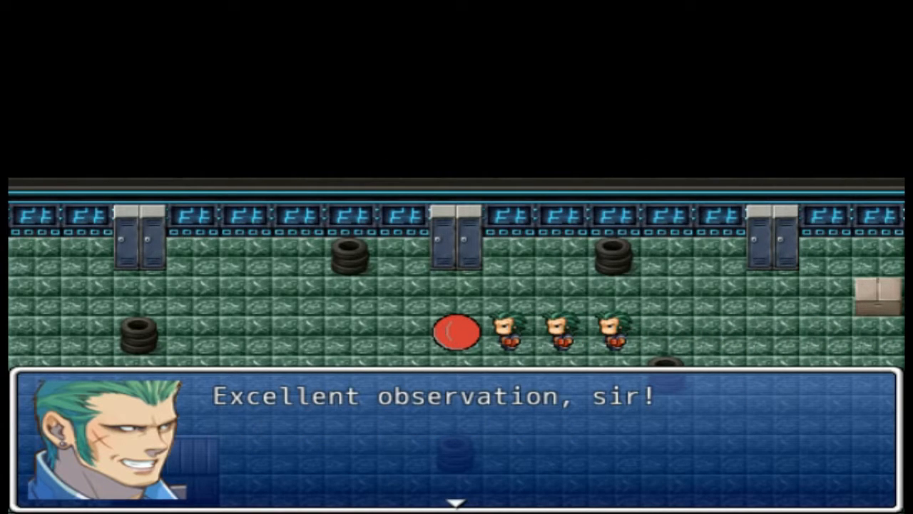
key("Return")
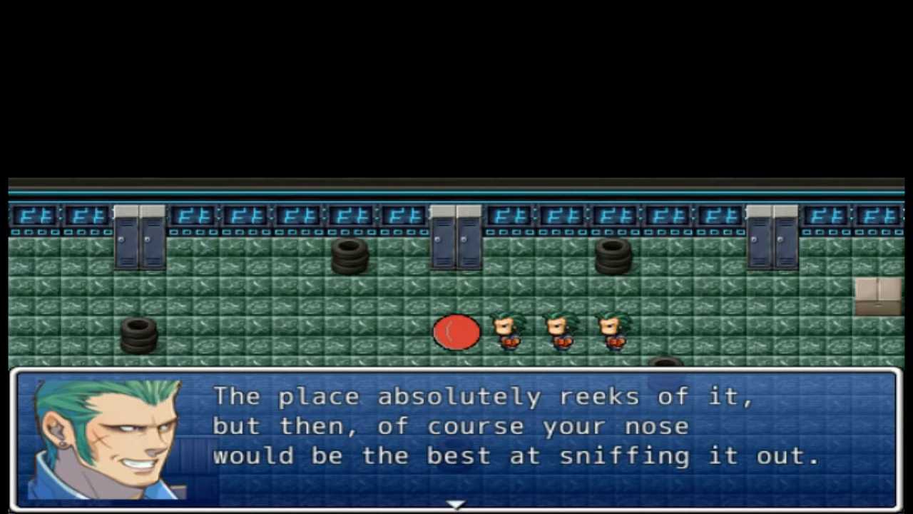
key("Return")
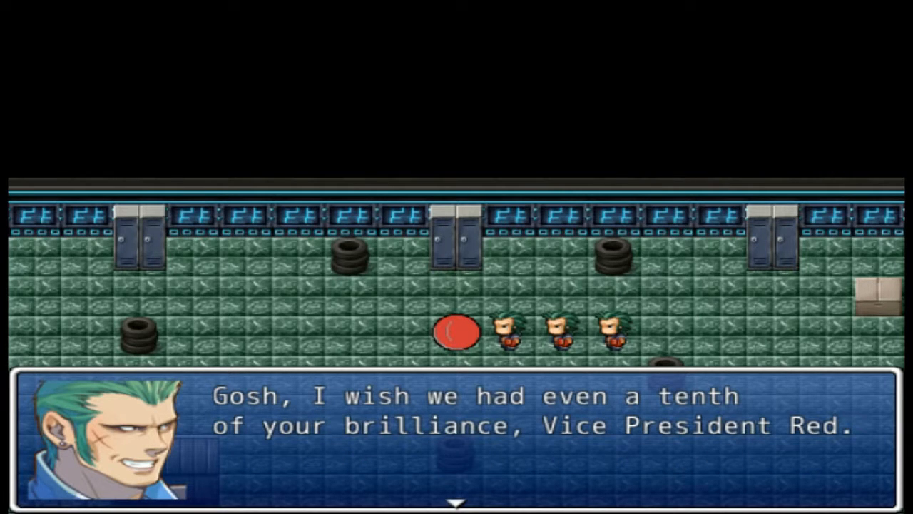
key("Return")
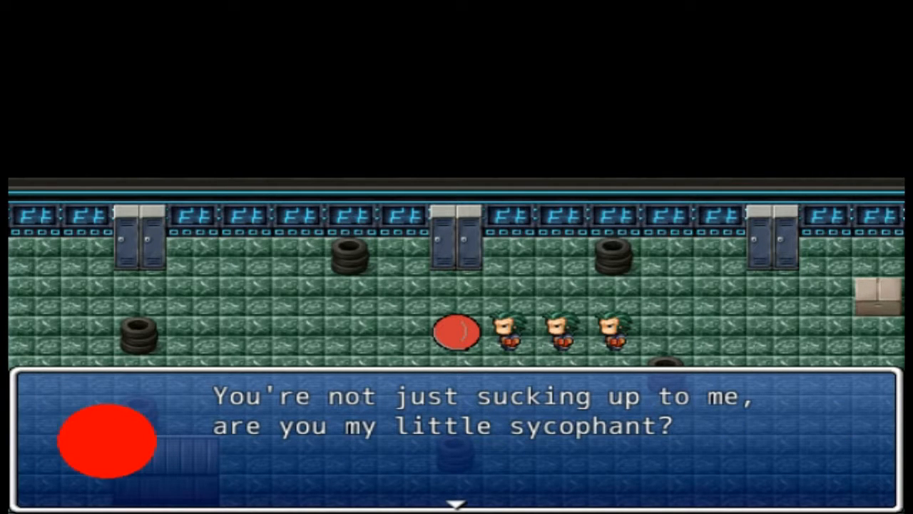
Advance the exchange about suck-ups and honesty in business through the henchman's admission to his firing
key("Return")
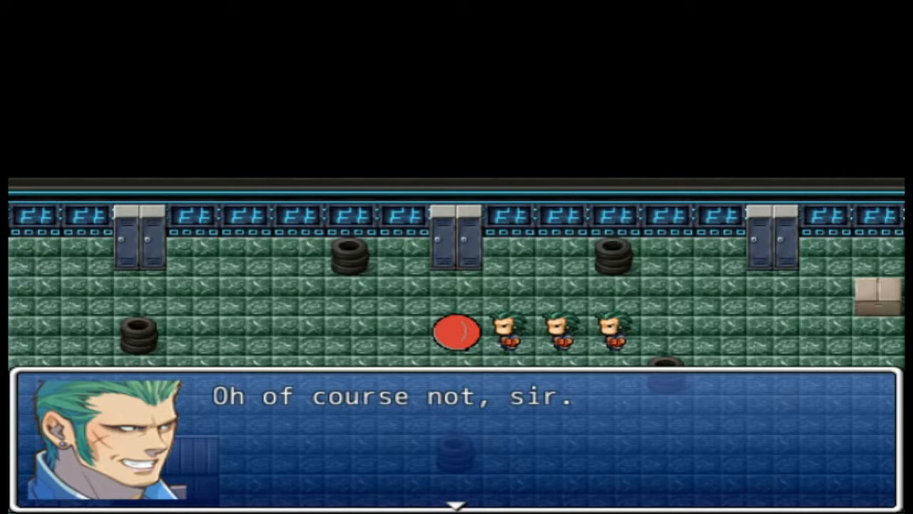
key("Return")
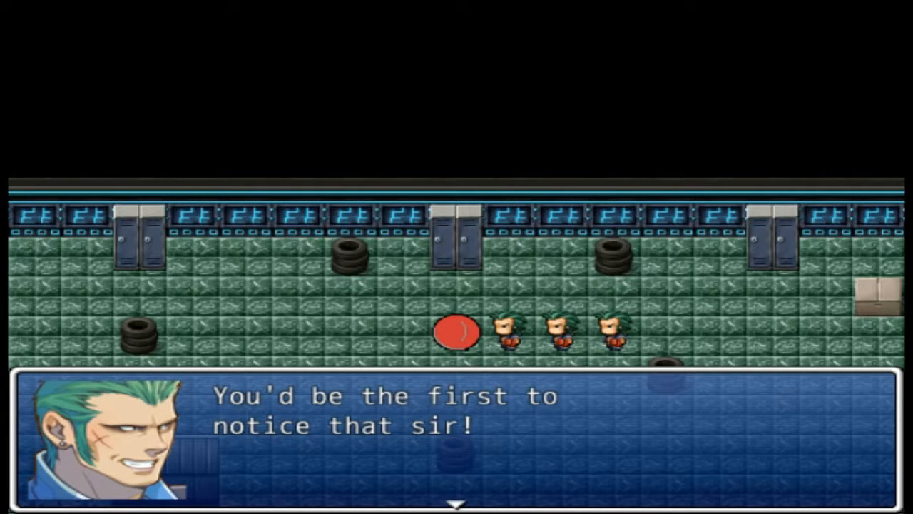
key("Return")
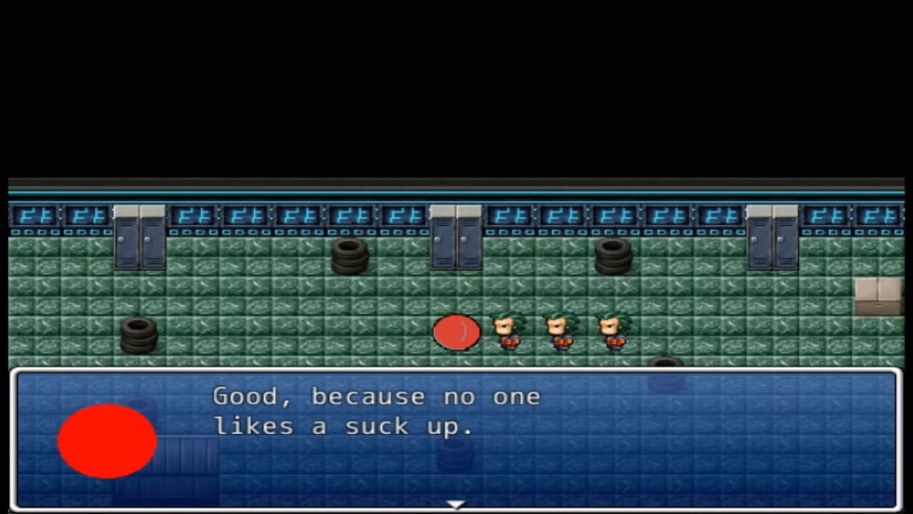
key("Return")
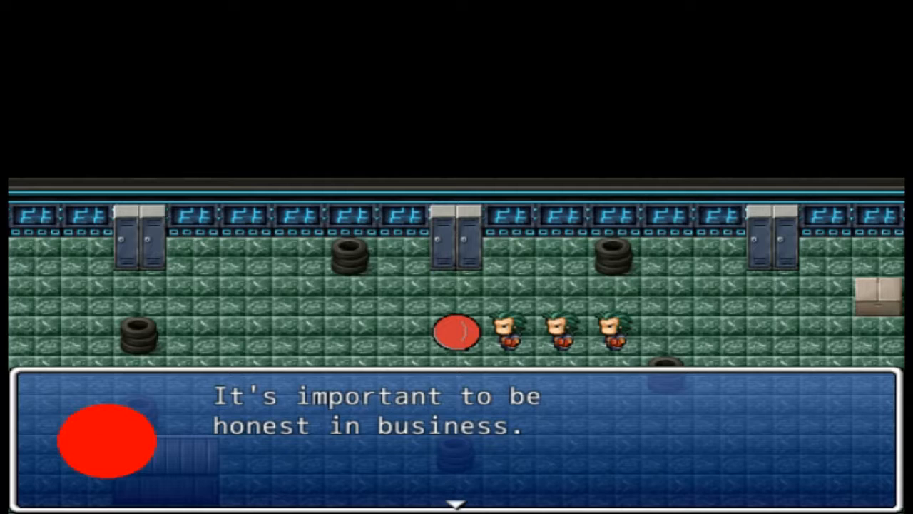
key("Return")
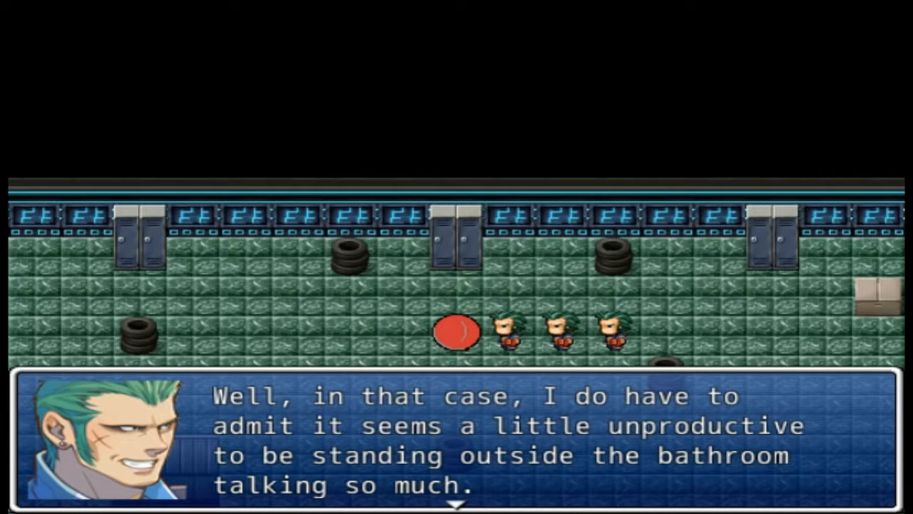
key("Return")
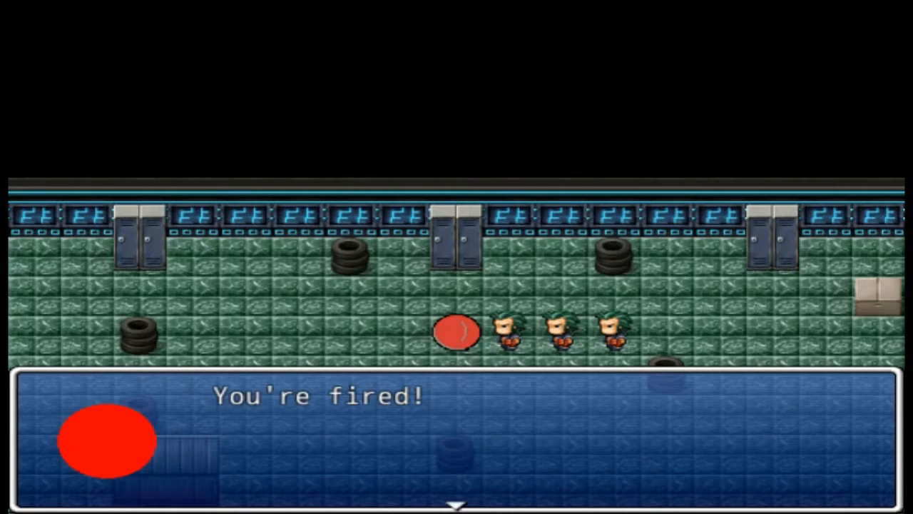
Advance the dialogue after the firing through Vice President Red's order to patrol the hallway, until the two remaining henchmen start talking
key("Return")
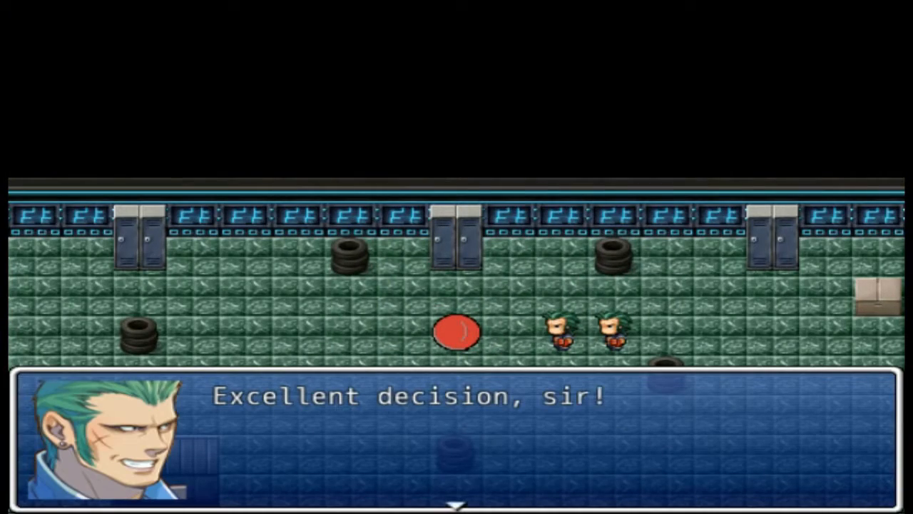
key("Return")
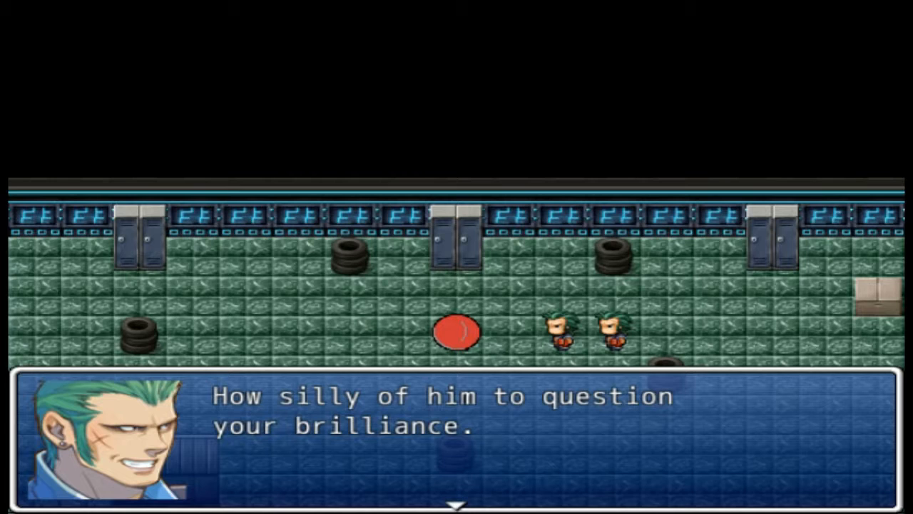
key("Return")
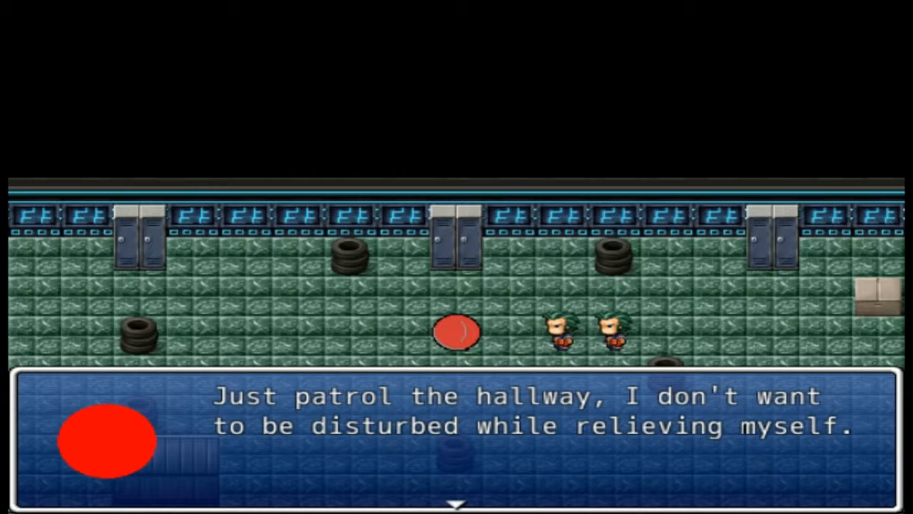
key("Return")
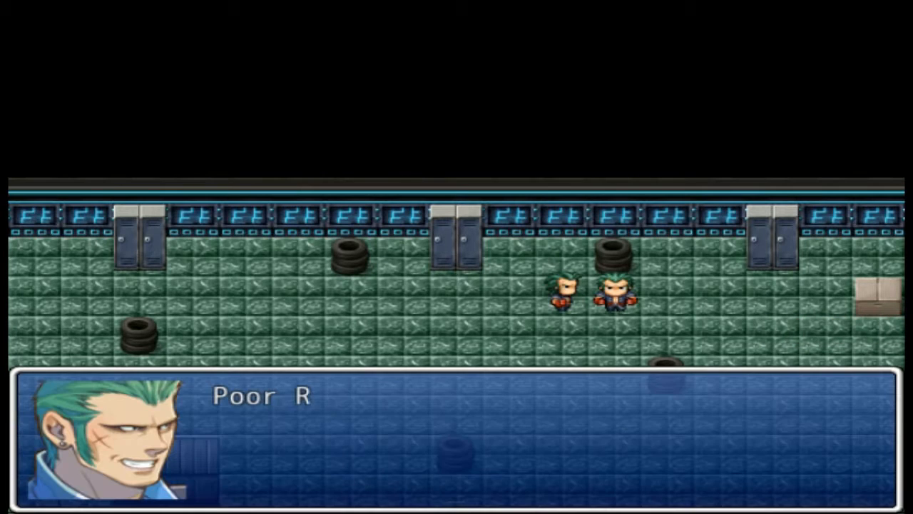
Advance the henchmen's talk about their fired colleague and the next promotion through their assurances about never backstabbing each other
key("Return")
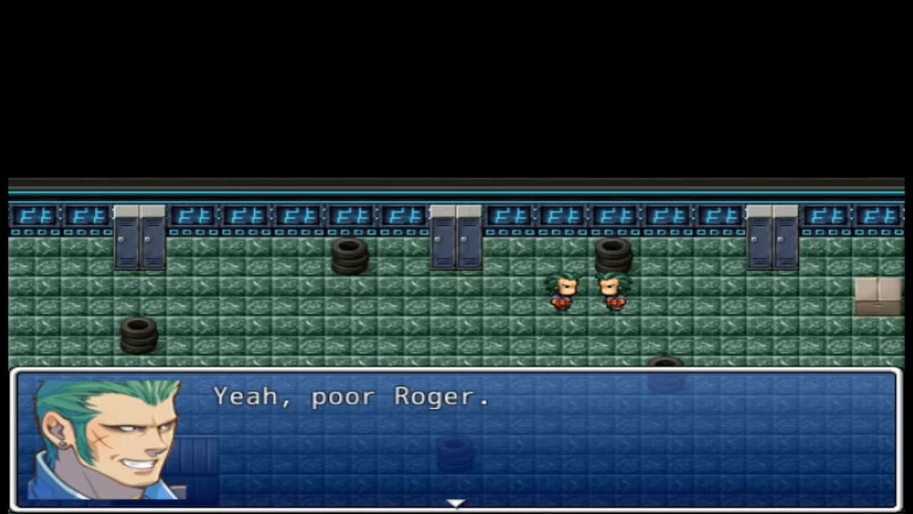
key("Return")
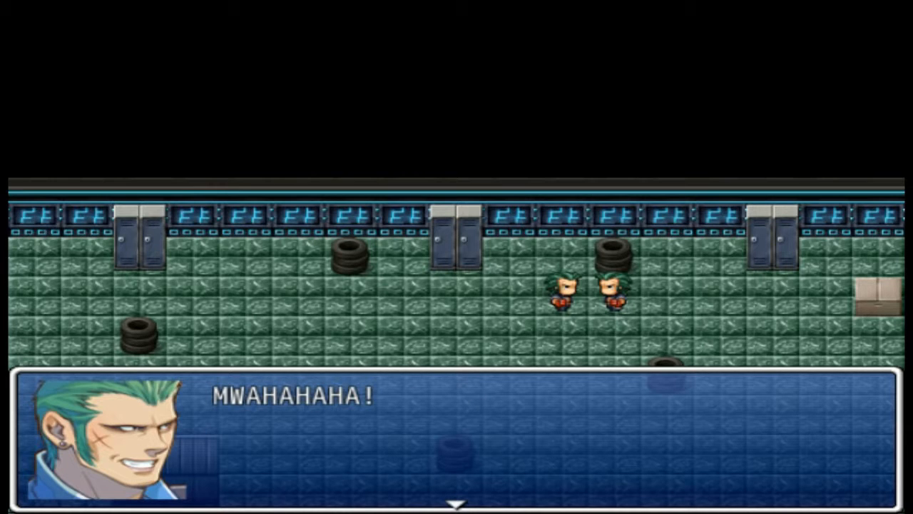
key("Return")
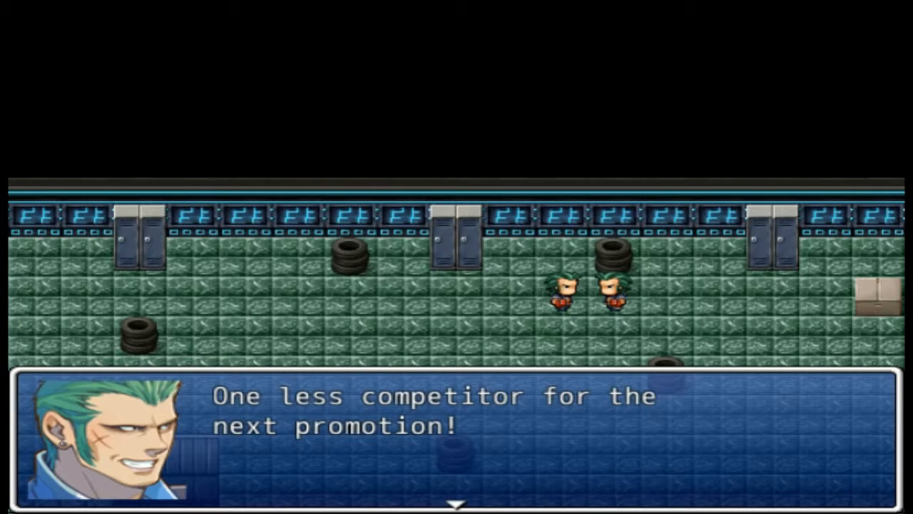
key("Return")
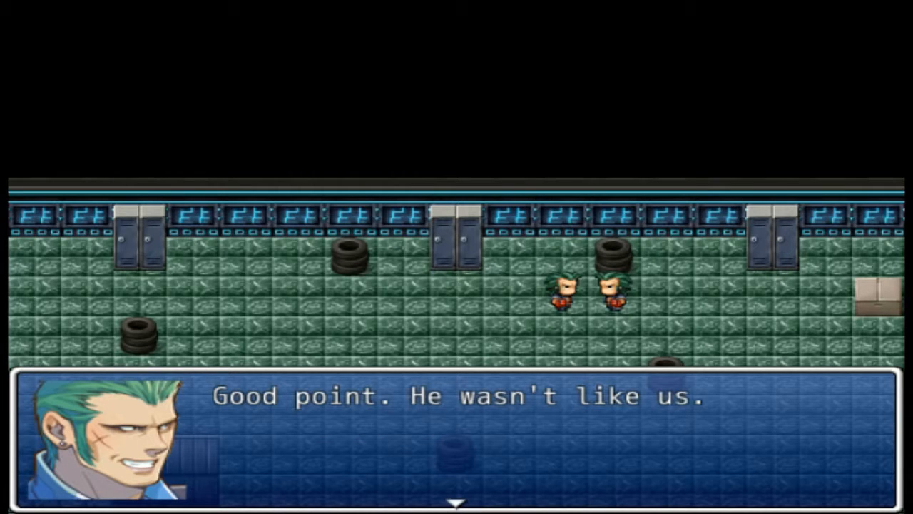
key("Return")
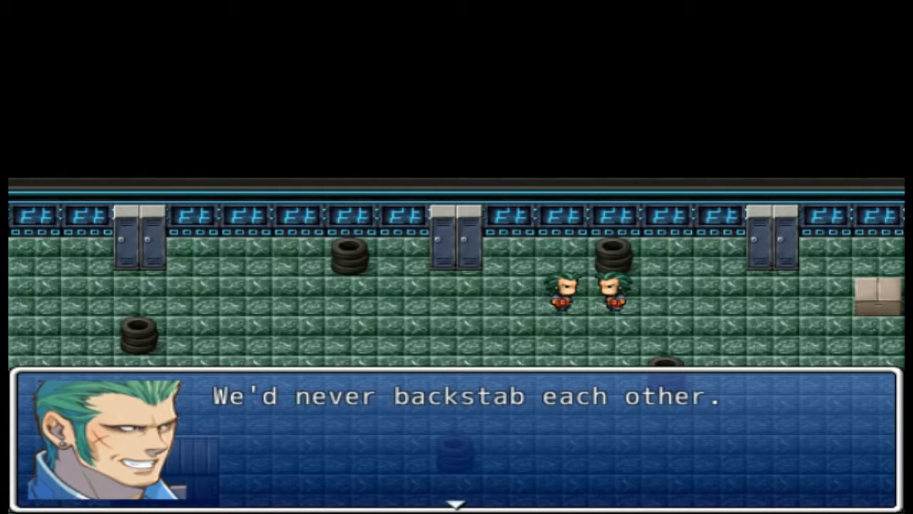
key("Return")
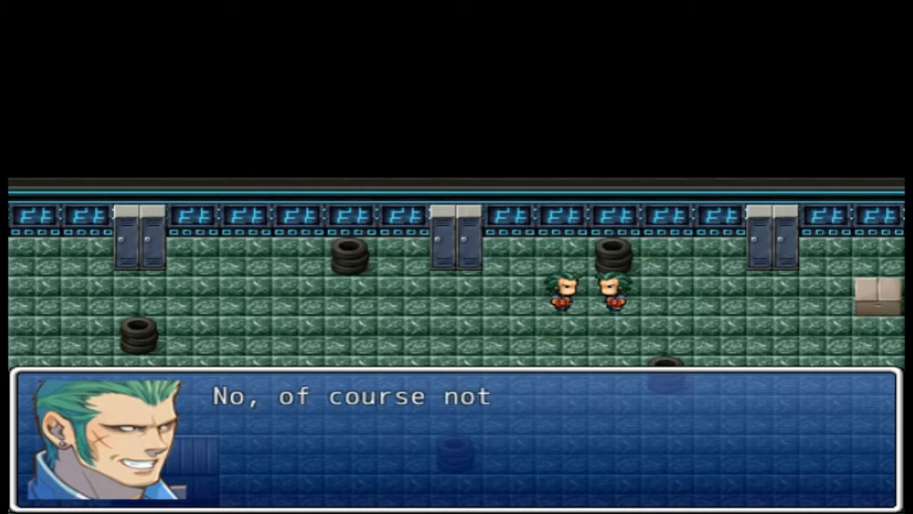
Advance the henchmen's exchange about a strange sound and close the final remark so the remaining henchman walks down the hallway
key("Return")
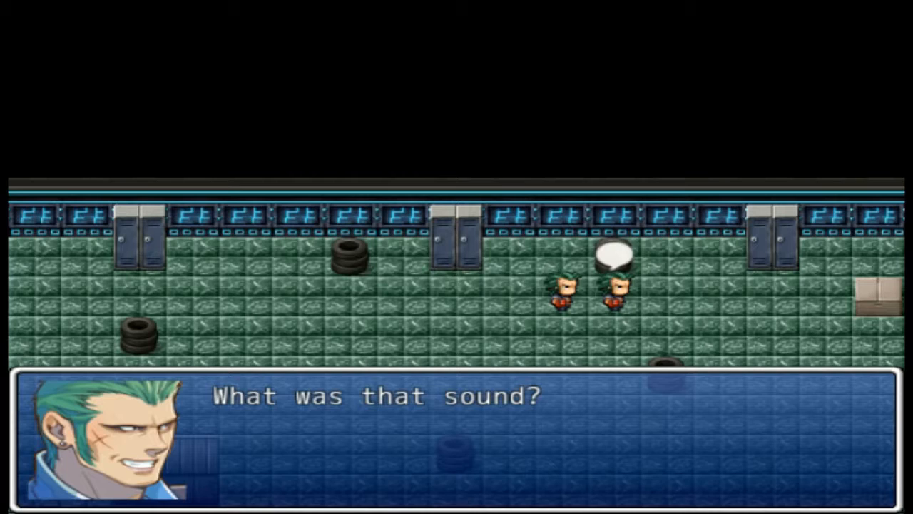
key("Return")
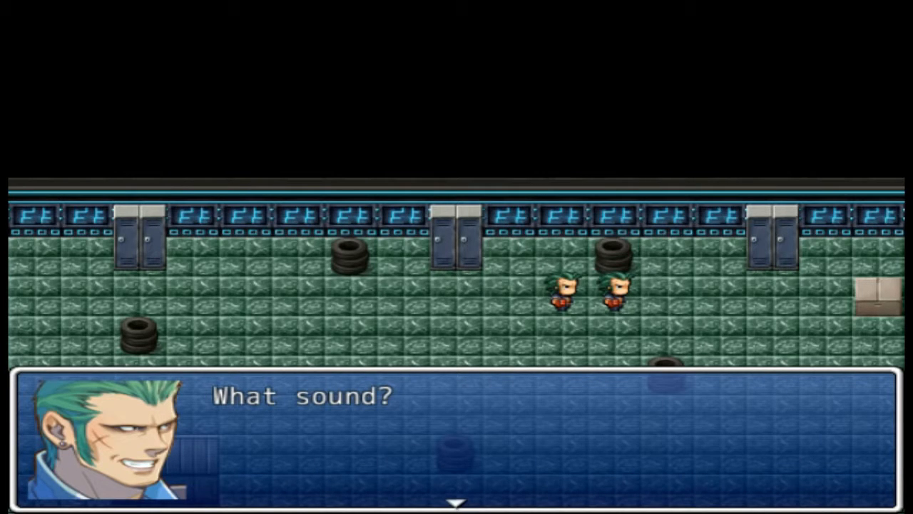
key("Return")
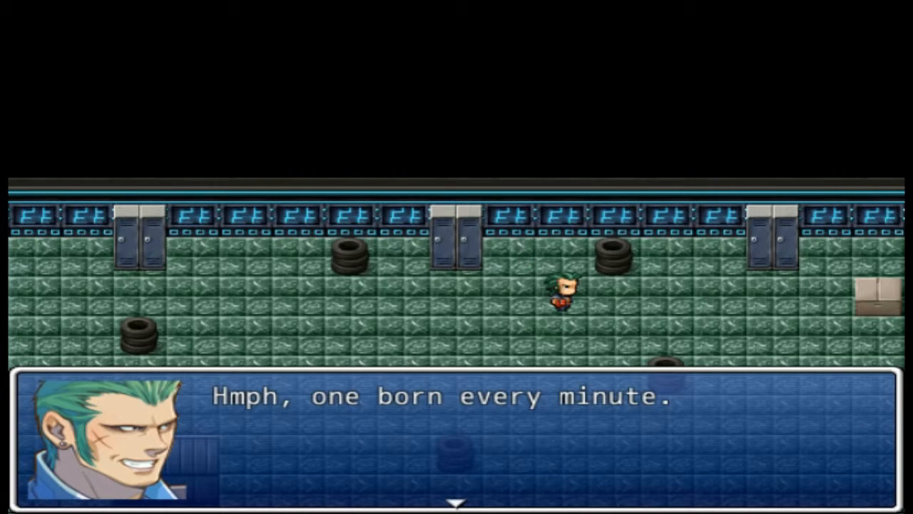
key("Return")
key("Down")
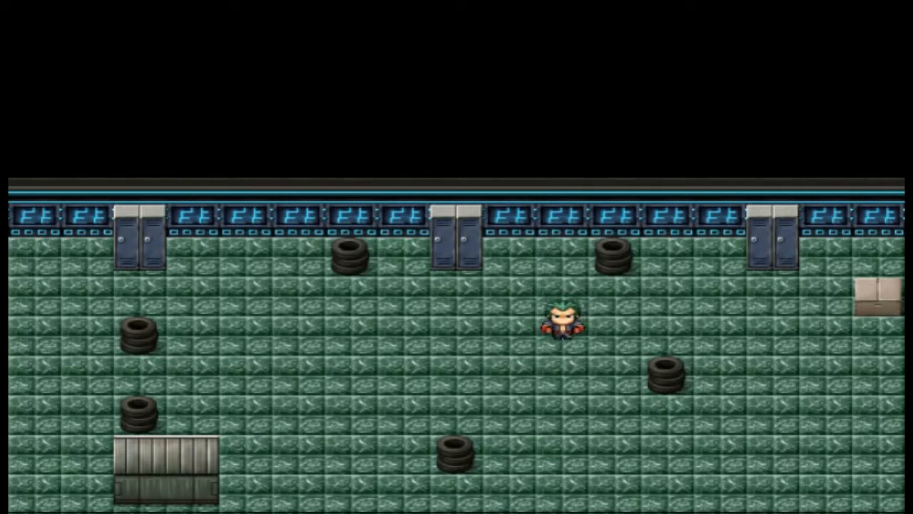
Walk the henchman east out of the hallway and advance the arriving heroes' talk from "Welcome to the top." through getting the grail
key("Right")
key("Right")
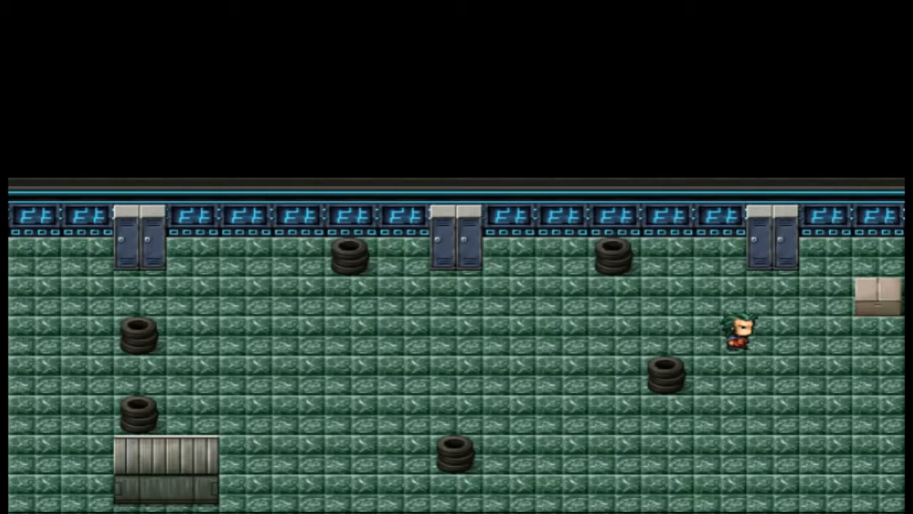
key("Right")
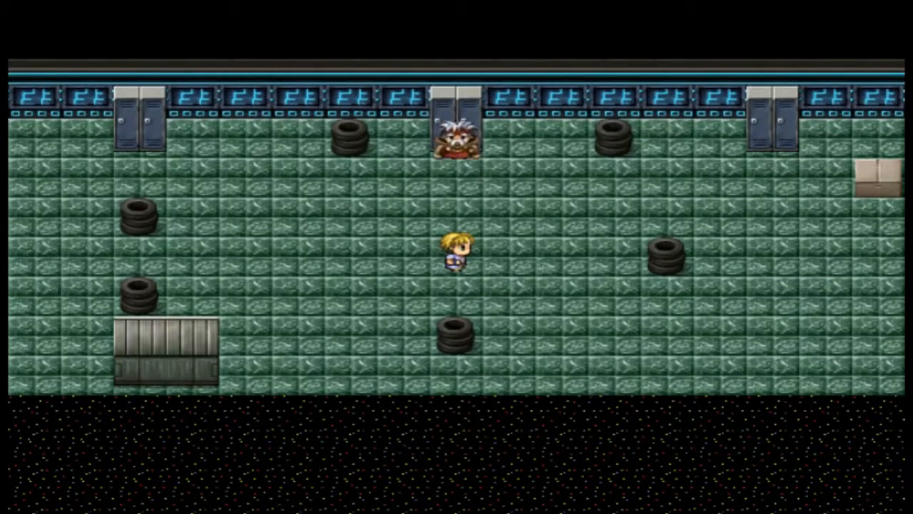
key("Return")
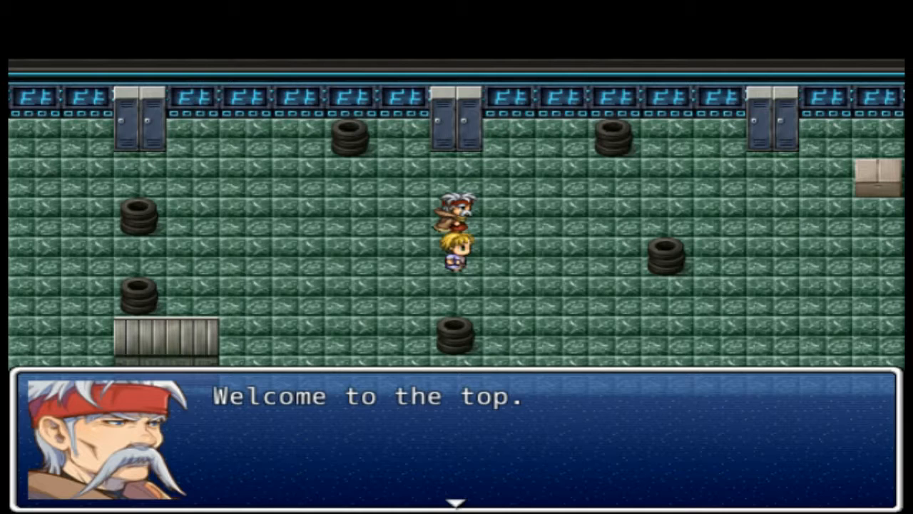
key("Return")
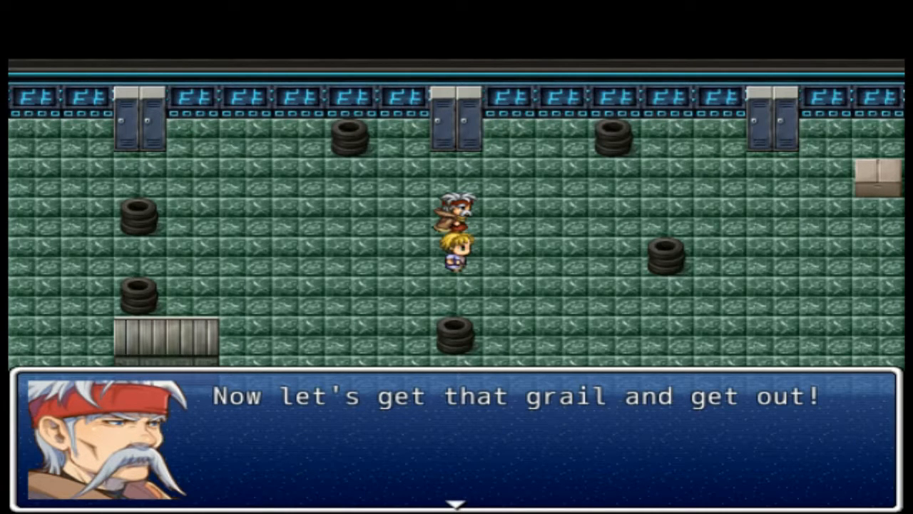
key("Return")
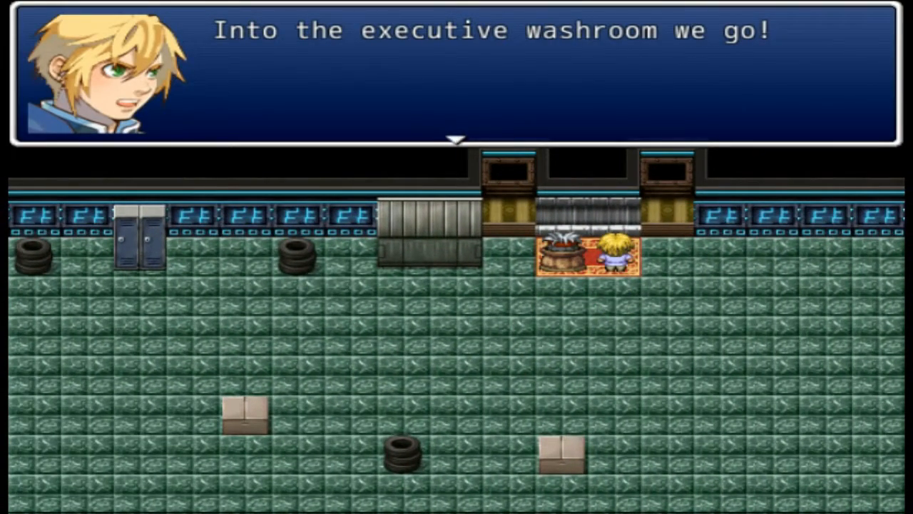
Advance the two heroes' exchange about entering the executive washroom and close the final "Of course not." line
key("Return")
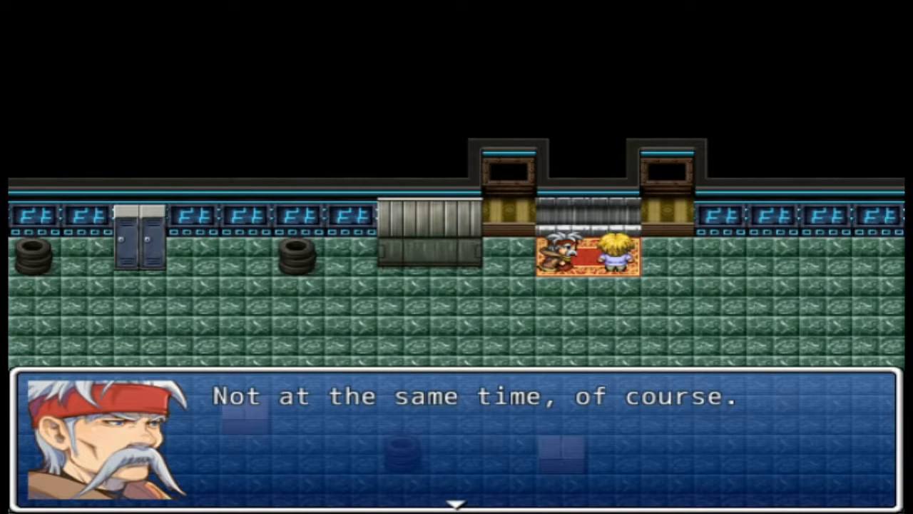
key("Return")
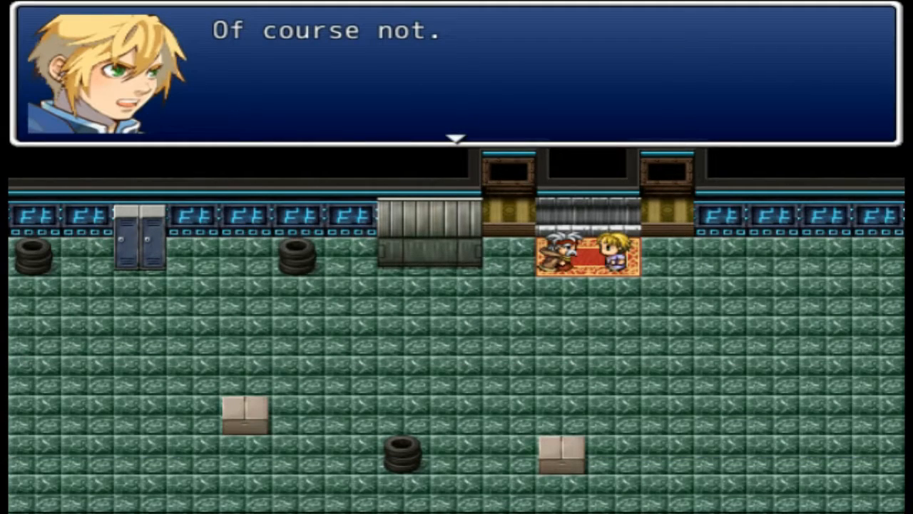
key("Return")
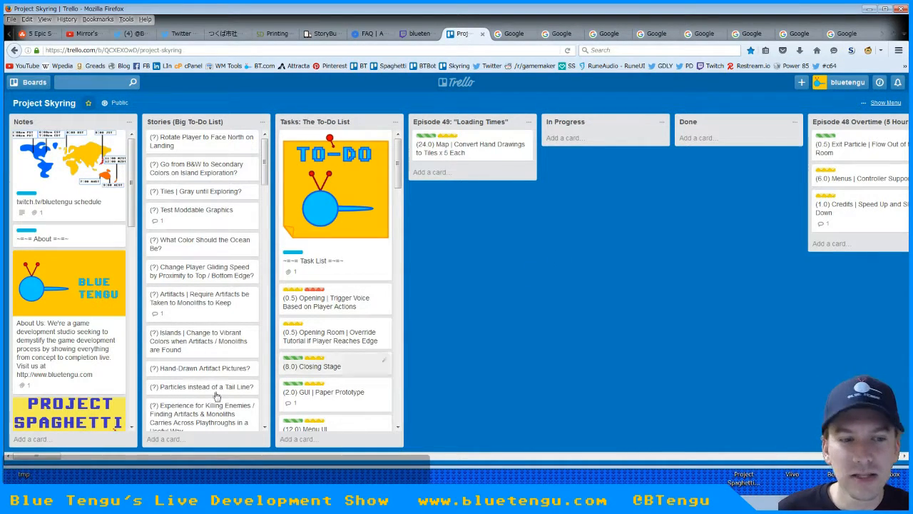
Look over the task and episode lists on the Project Skyring Trello board and minimize the Firefox window
left_click_drag(42, 460, 63, 460)
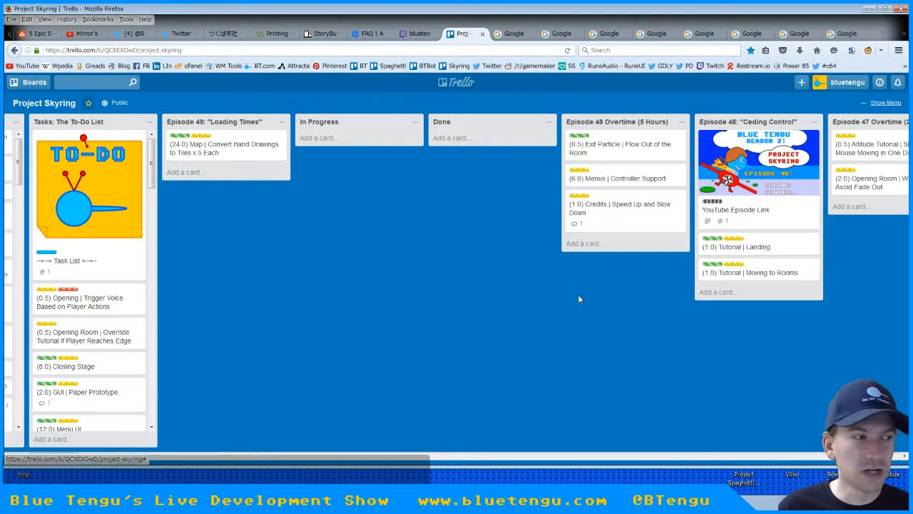
left_click_drag(47, 457, 40, 458)
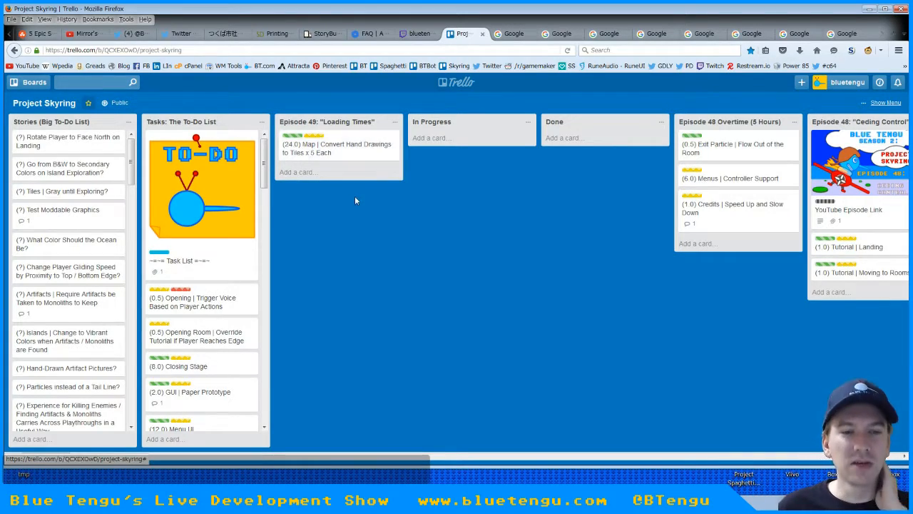
left_click(870, 9)
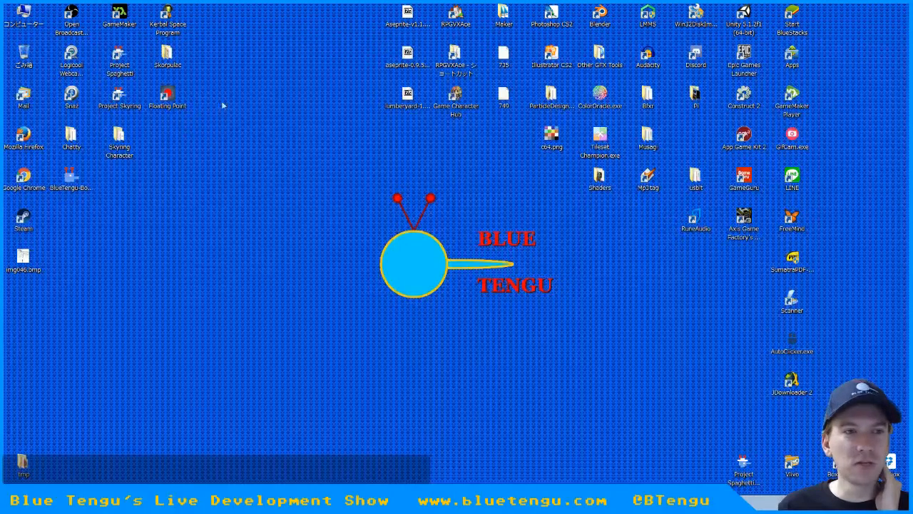
Launch GameMaker, open the Project Skyring project and close the GameMaker News window
double_click(115, 22)
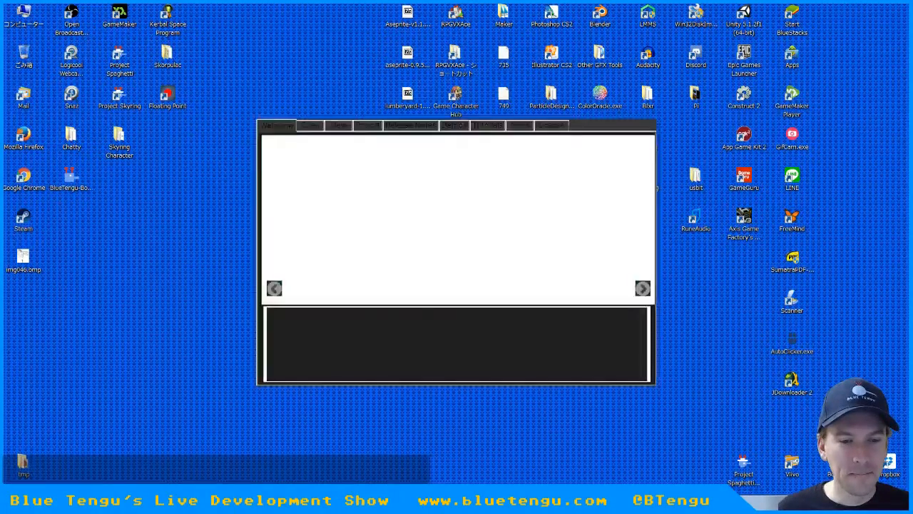
double_click(312, 313)
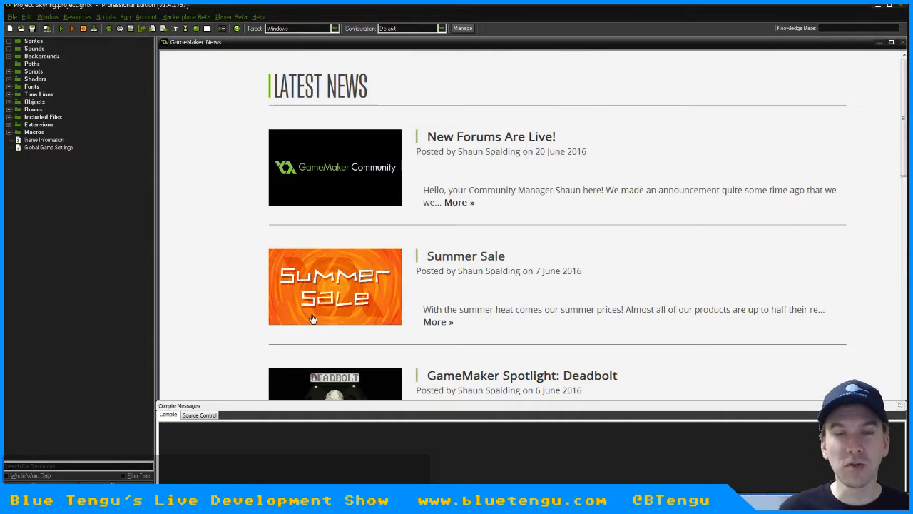
left_click(902, 42)
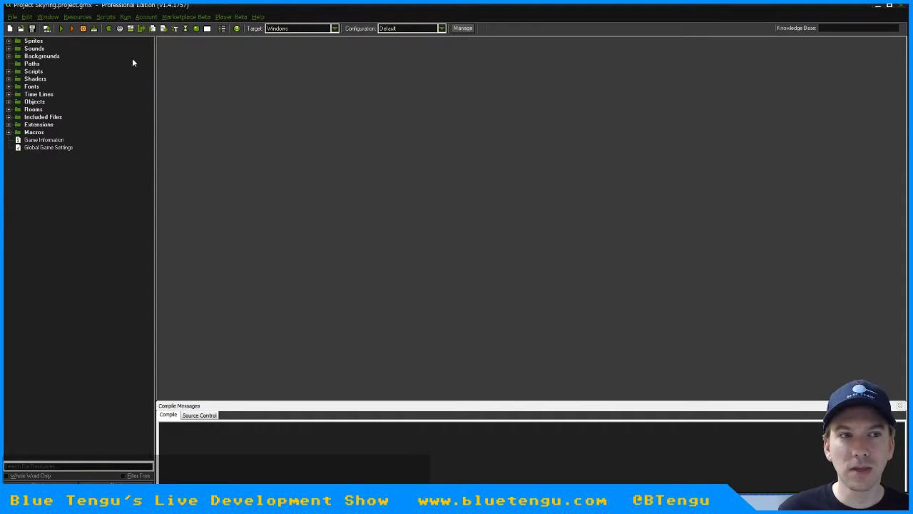
Run the game, raise its music volume slightly, lower the SFX volume to about the middle and return to the main menu
left_click(61, 29)
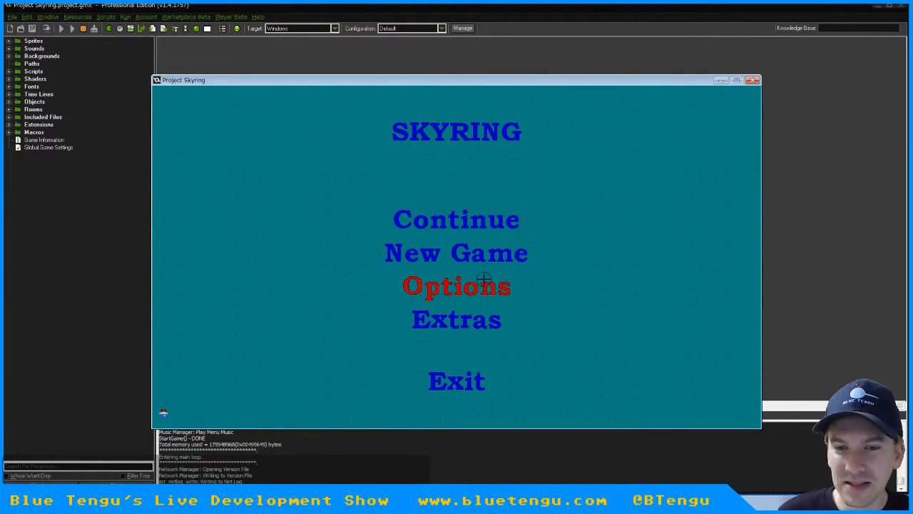
left_click(473, 284)
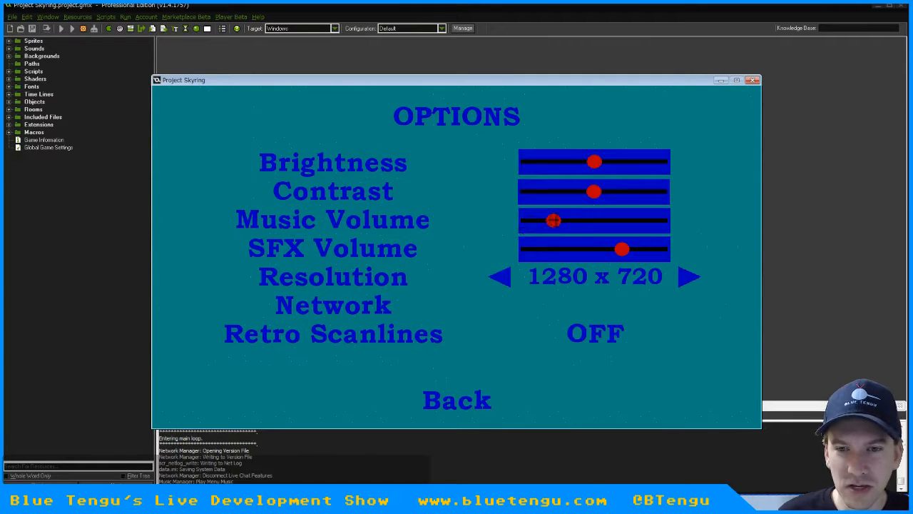
mouse_move(552, 218)
left_mouse_down()
mouse_move(576, 220)
mouse_move(559, 221)
left_mouse_up()
left_click(596, 249)
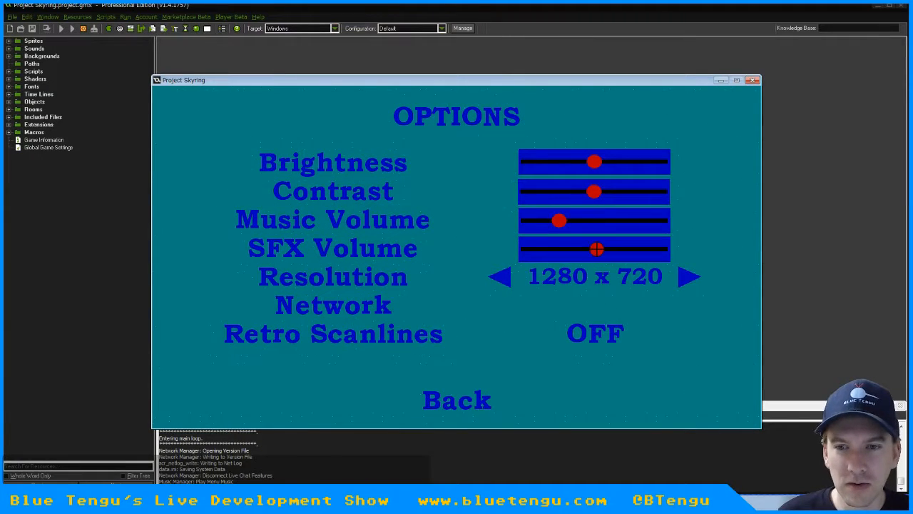
left_click(446, 404)
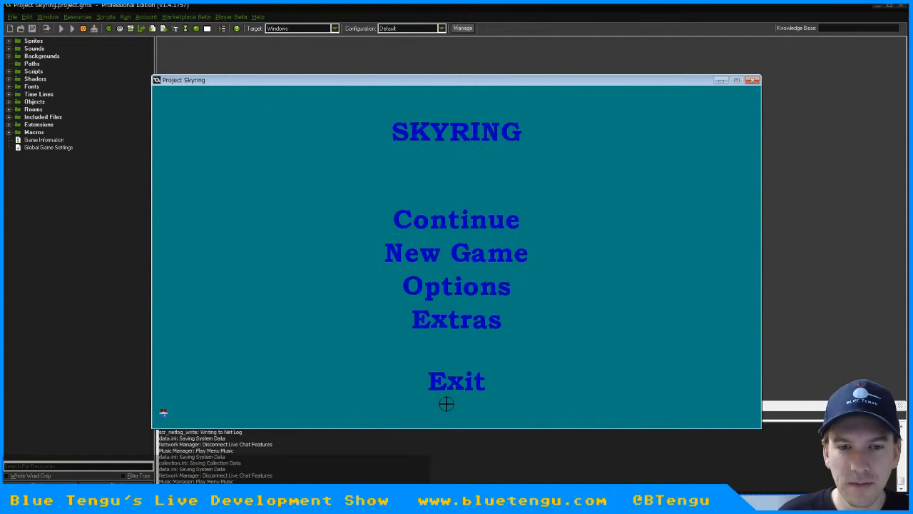
Continue the saved Skyring game and walk the character around the plains near the monolith
left_click(452, 215)
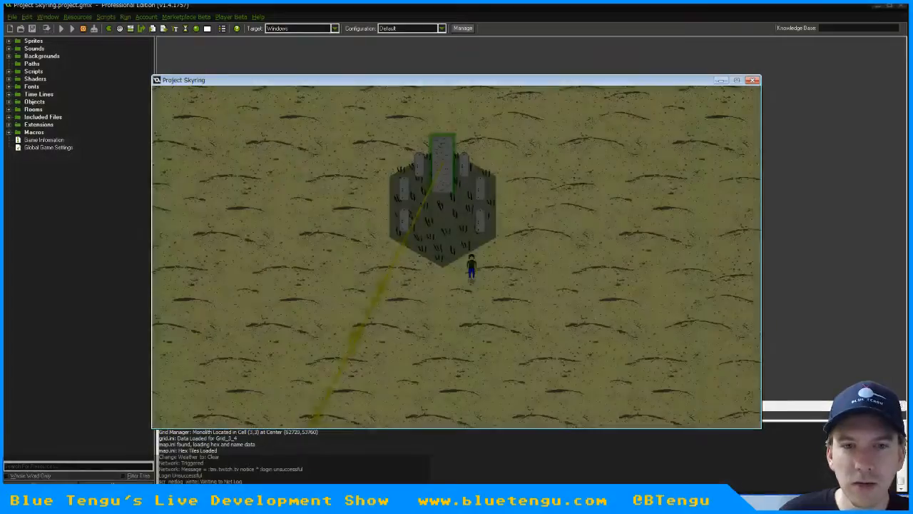
key("s")
key("a")
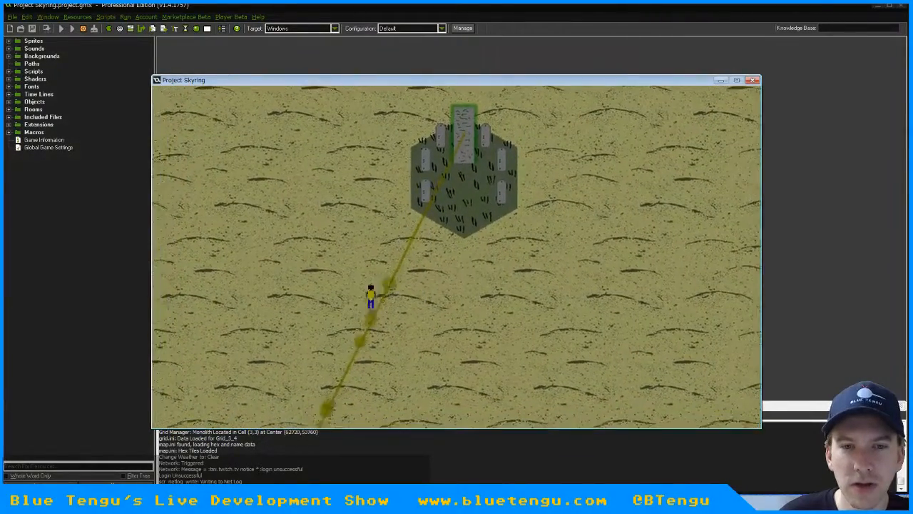
key("w")
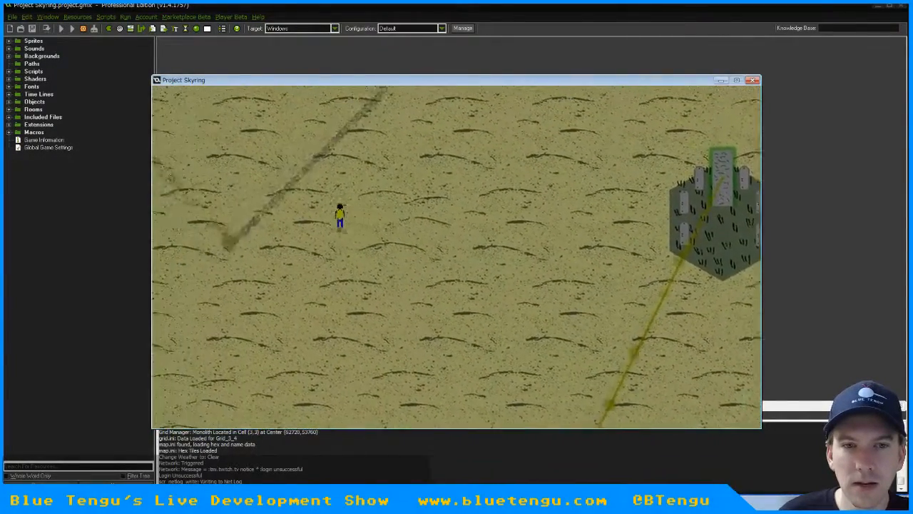
key("d")
key("s")
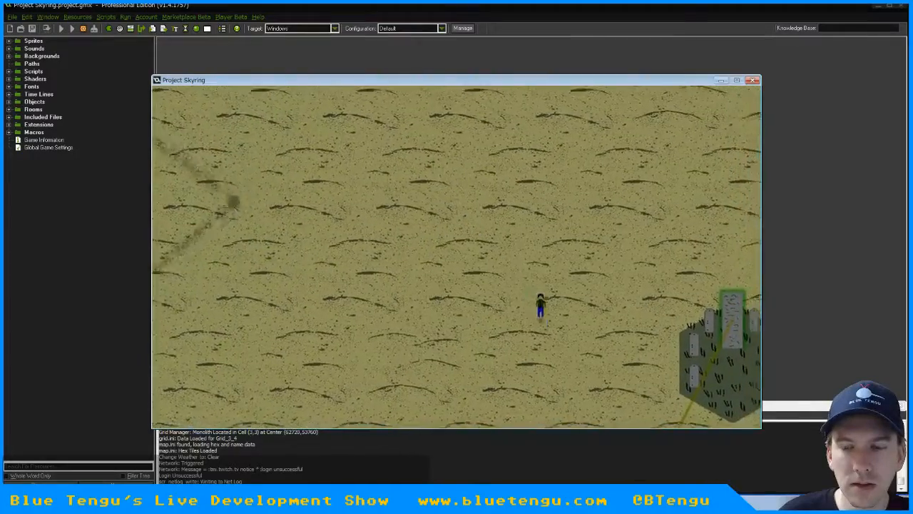
Turn the game's debug display on and off again and walk the character north toward the island's coast
key("u")
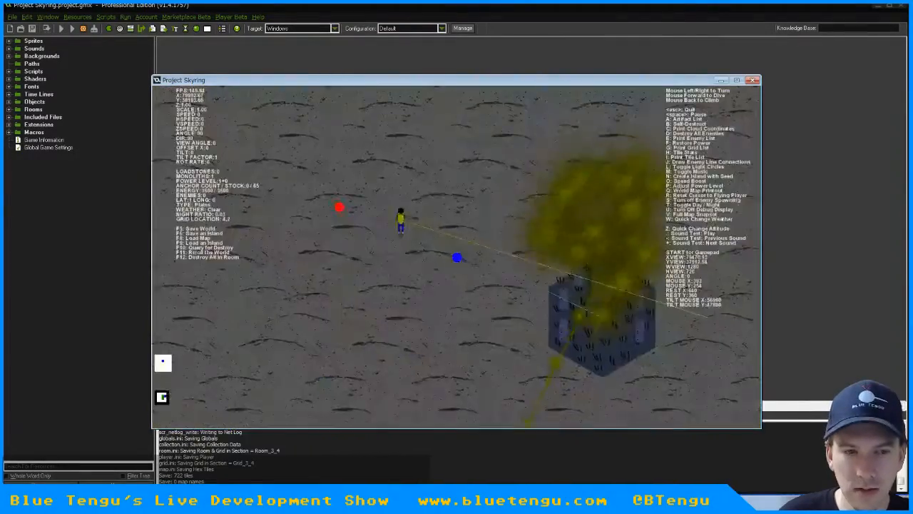
key("u")
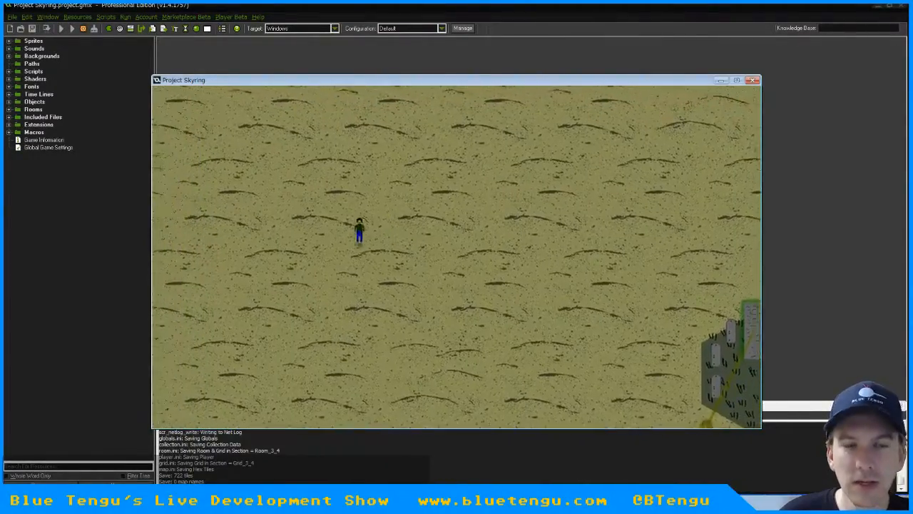
key("w")
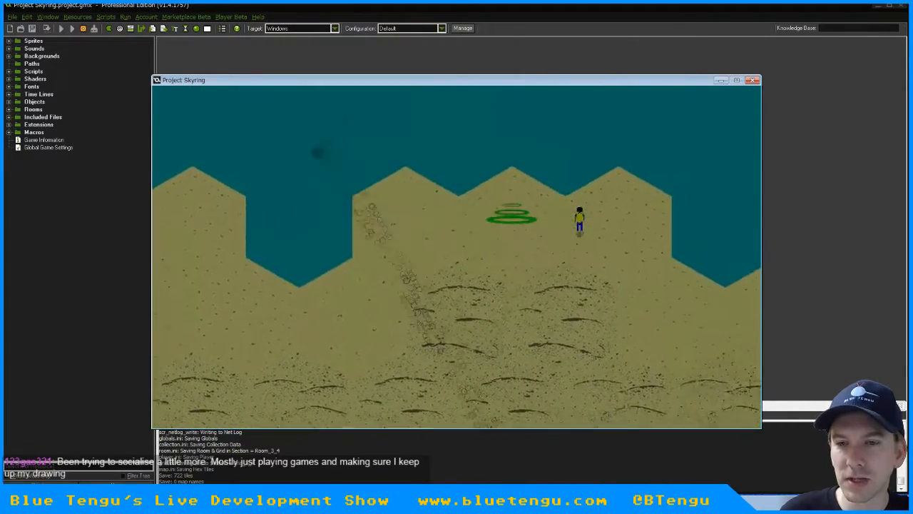
Walk the character east along the island's northern shore and out to the water's edge to view the beach and plains tiles
key("Right")
key("Down")
key("Up")
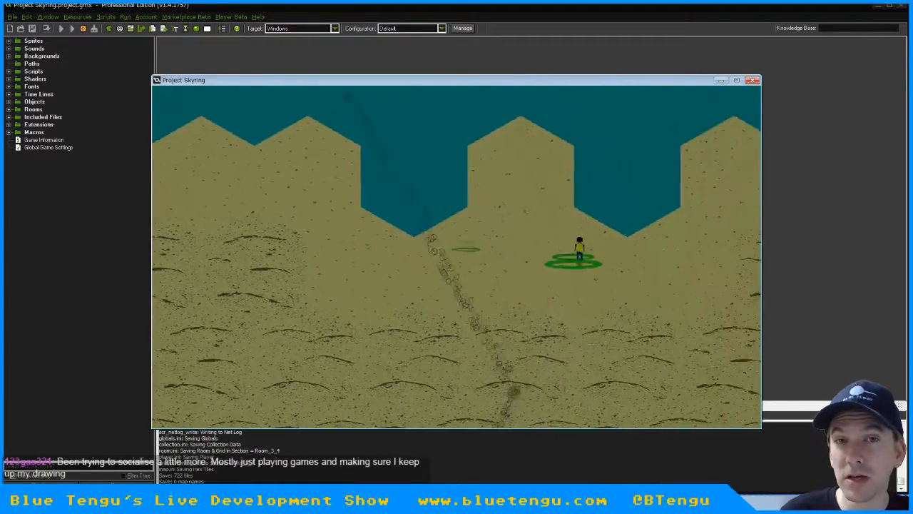
key("Down")
key("Right")
key("Down")
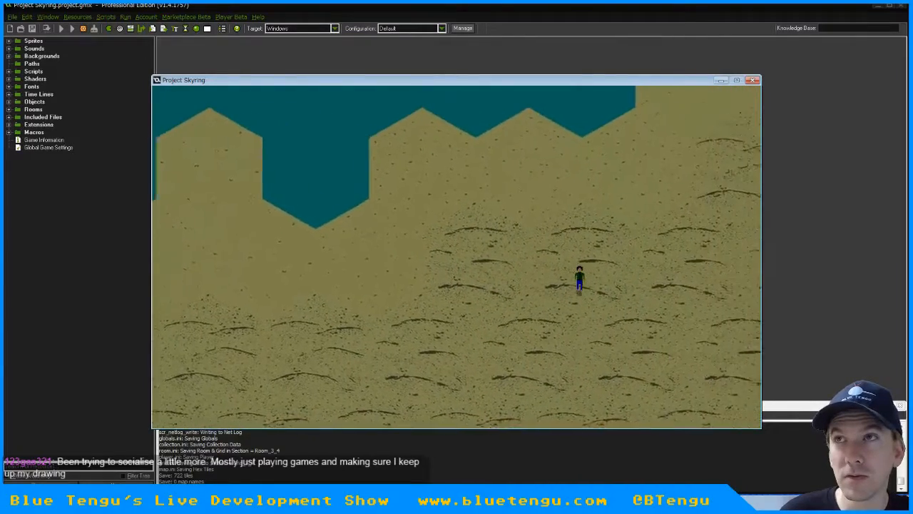
key("Right")
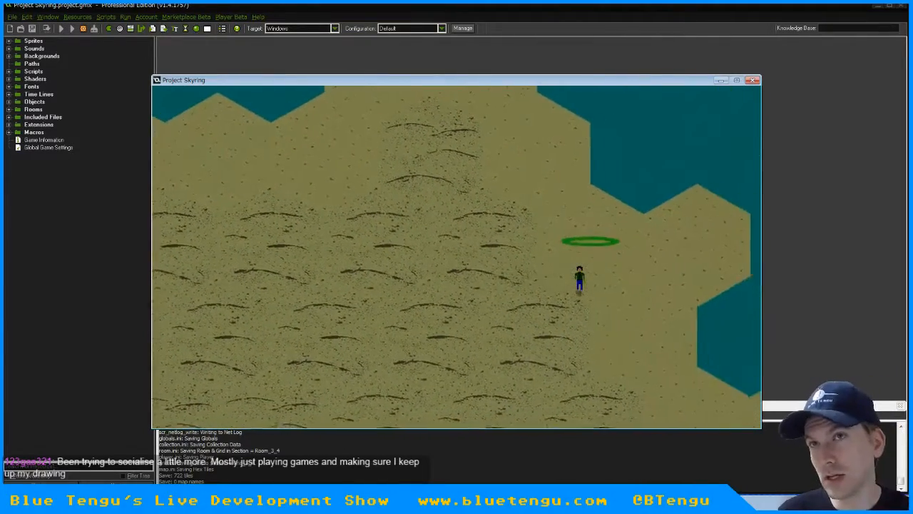
key("Right")
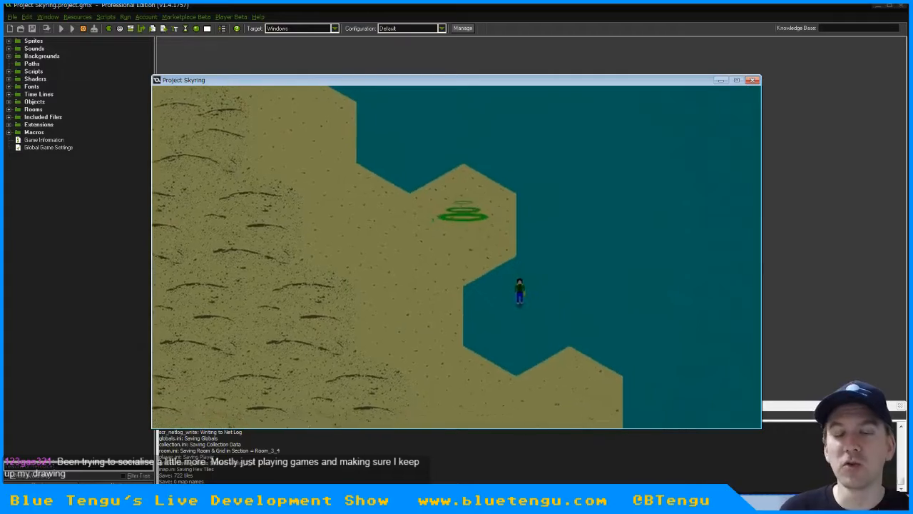
Walk the character back inland and south along the eastern shore, and quit the test game
key("Down")
key("Down")
key("Left")
key("Right")
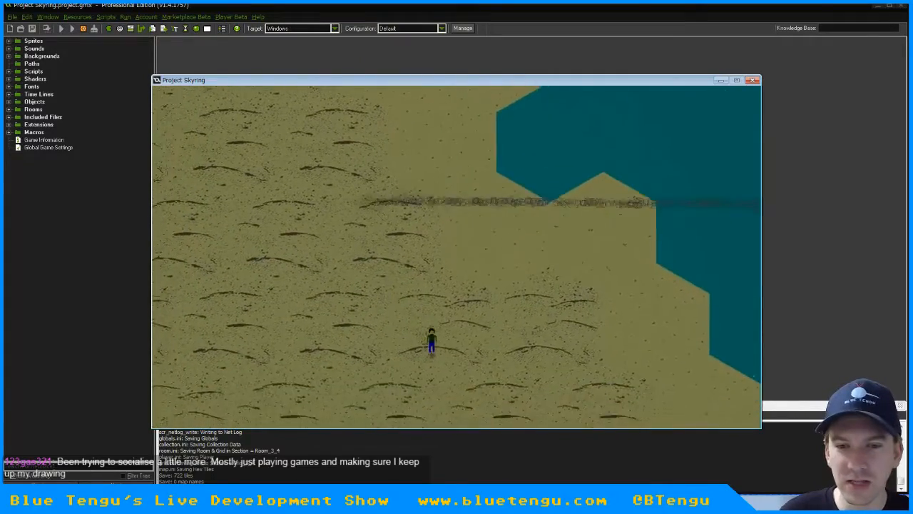
key("Right")
key("Down")
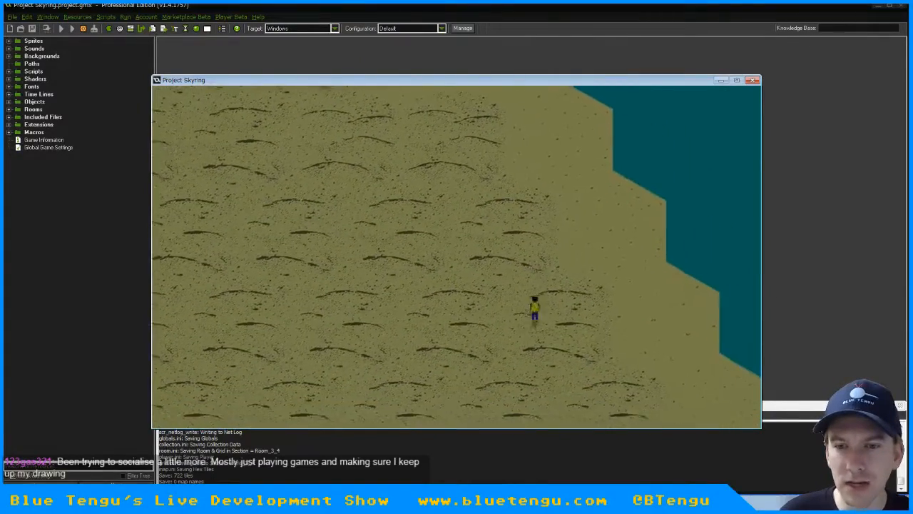
key("Left")
key("Escape")
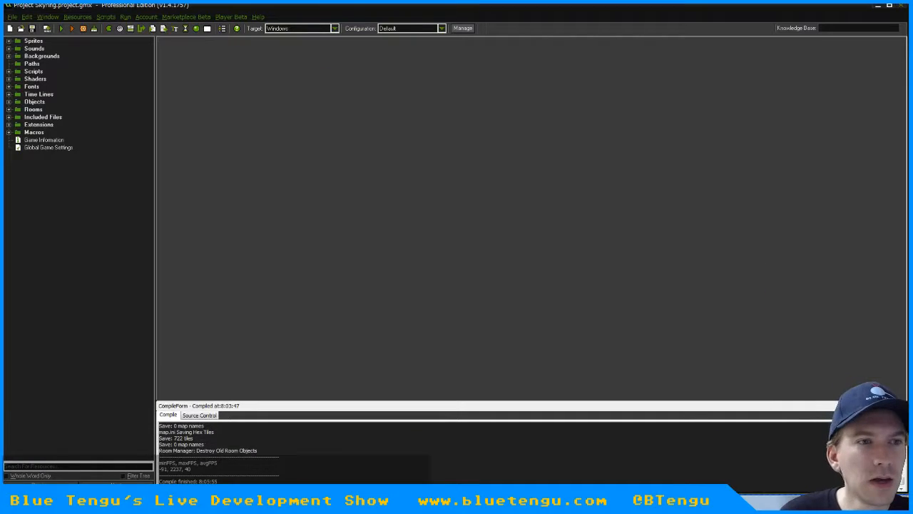
Expand the map group of the project's sprites and select the spr_hex_grain_F hex tile sprite
left_click(8, 42)
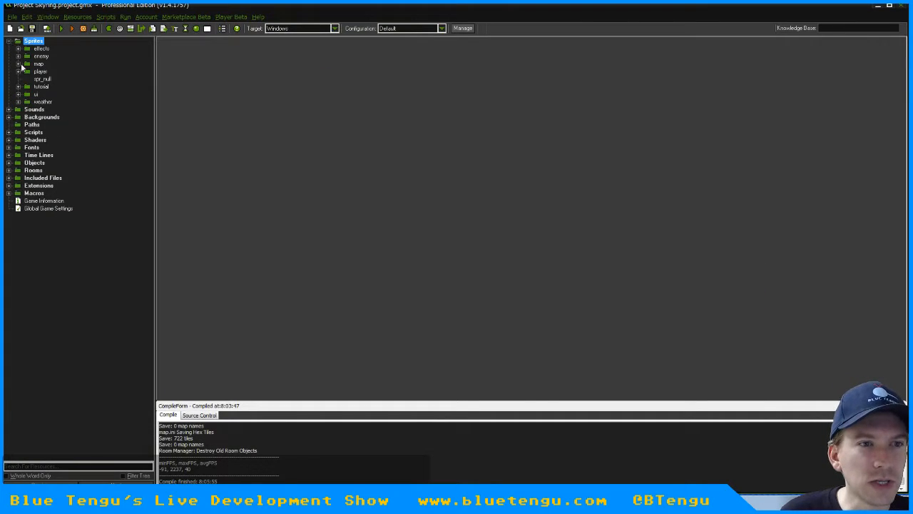
left_click(20, 65)
left_click(64, 217)
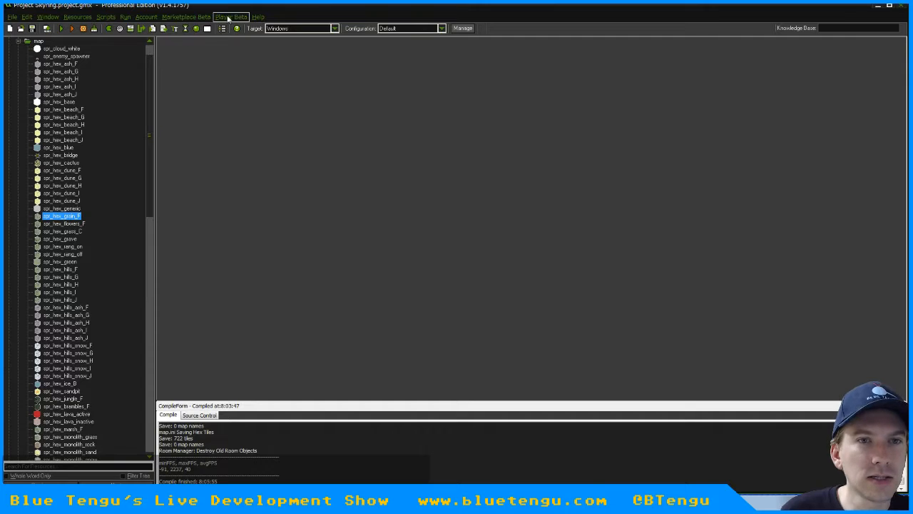
Open the local AppData directory from GameMaker and go into save folder 1 of Project_Skyring
left_click(259, 18)
left_click(283, 164)
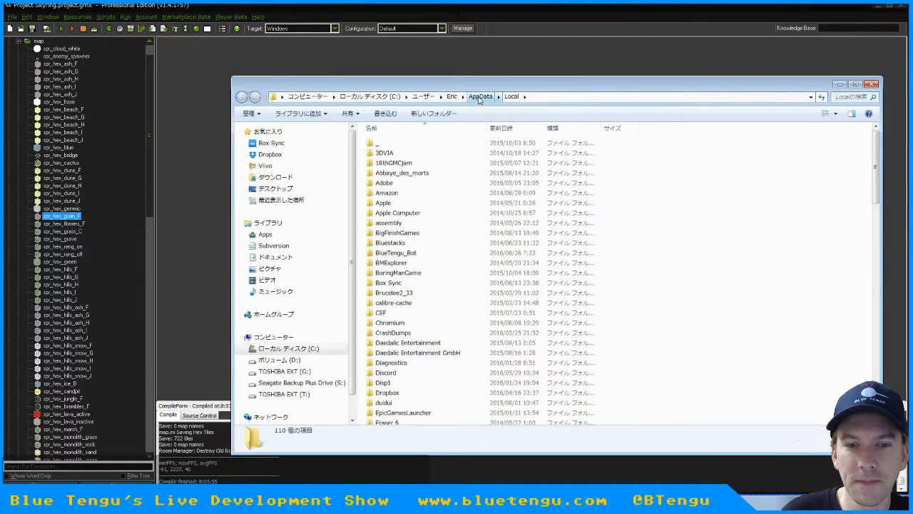
scroll(469, 320, "down", 12)
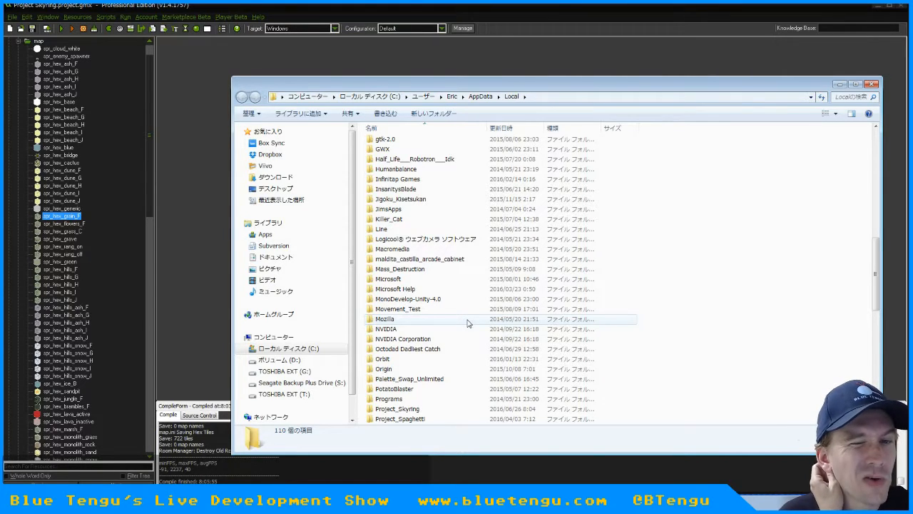
scroll(469, 323, "down", 3)
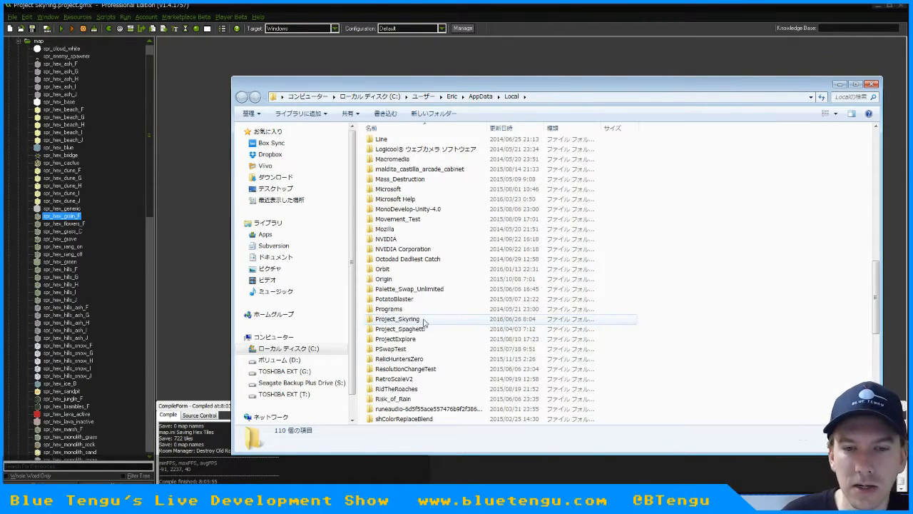
double_click(416, 321)
double_click(388, 150)
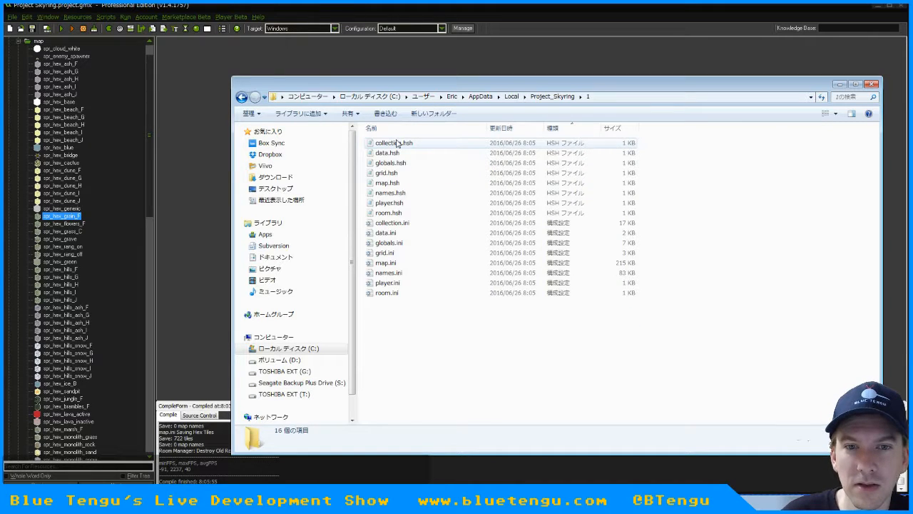
Move all the .hsh and .ini save files in folder 1 to the recycle bin and minimize the folder window
left_click(389, 143)
left_click(383, 294, "shift")
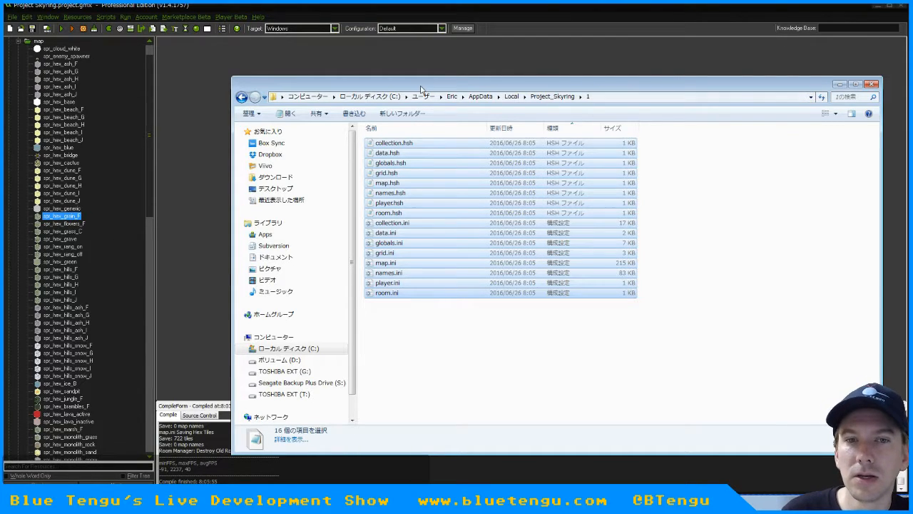
key("Delete")
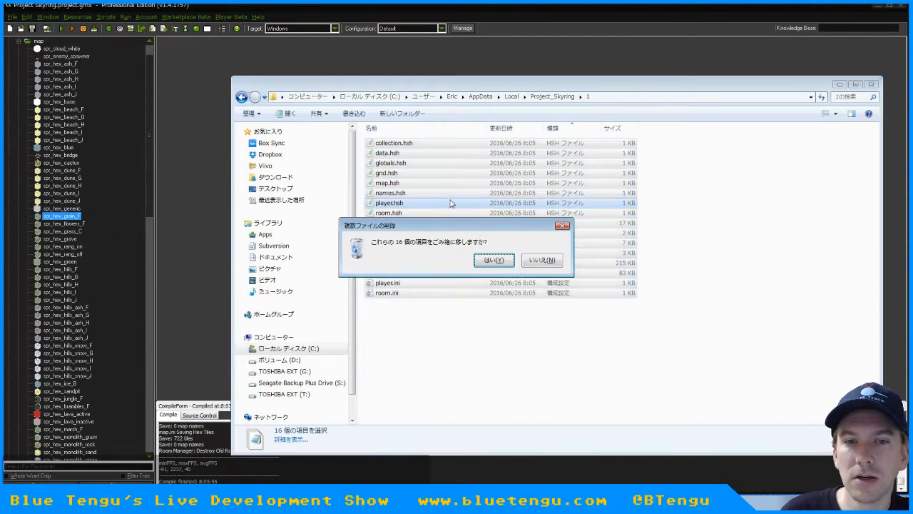
left_click(497, 261)
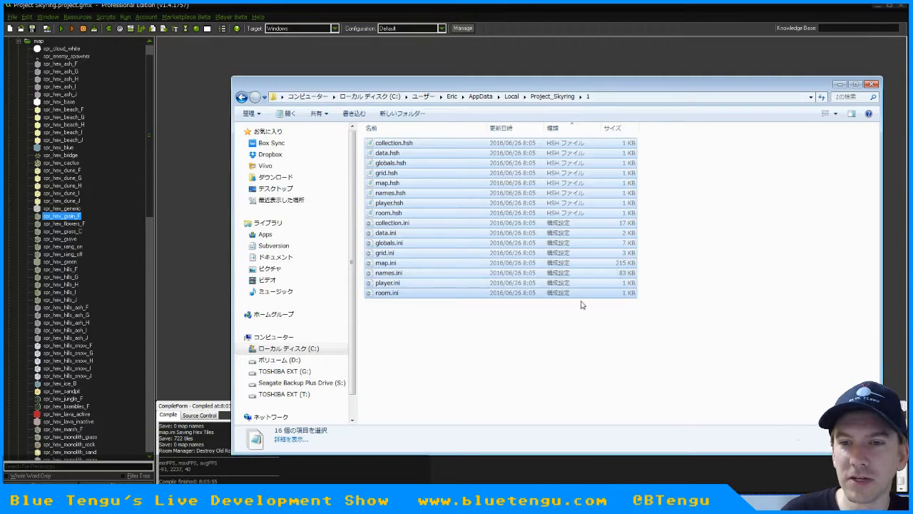
key("Delete")
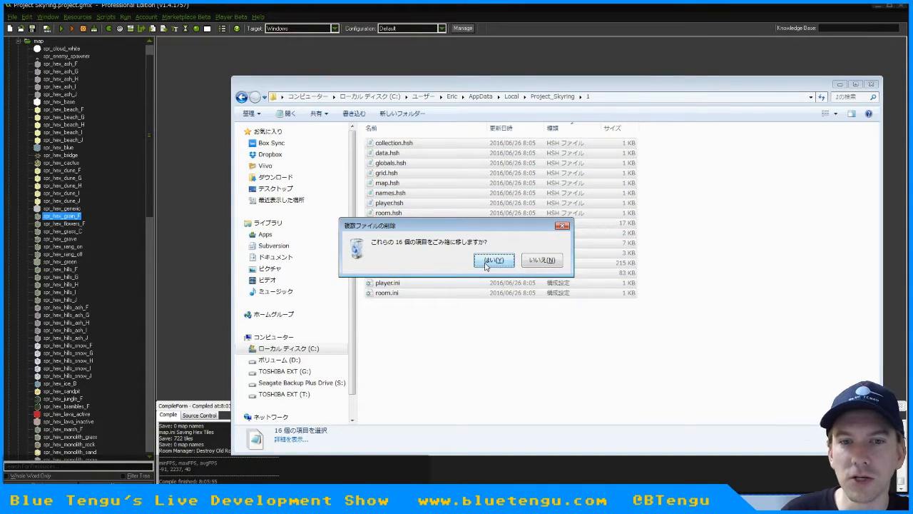
left_click(497, 262)
left_click(839, 85)
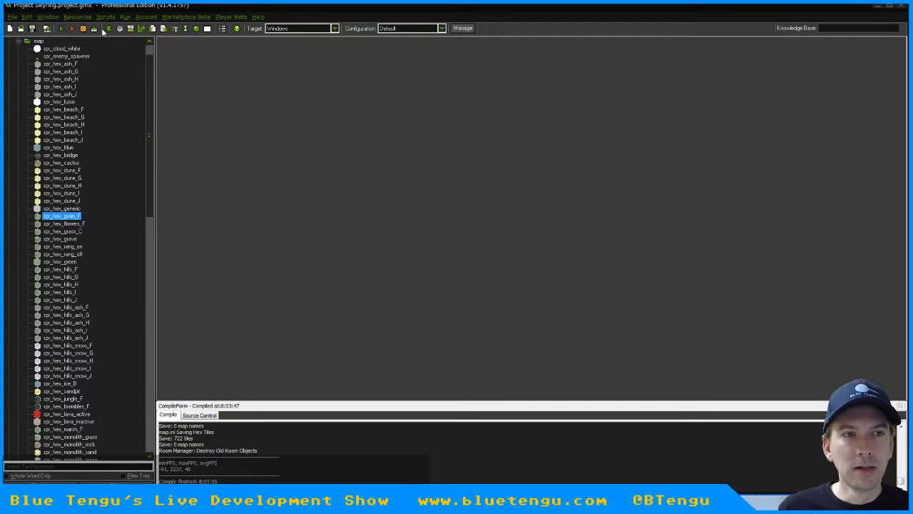
Run the game, play a new game from the ring through to the activated monolith, and quit
left_click(61, 30)
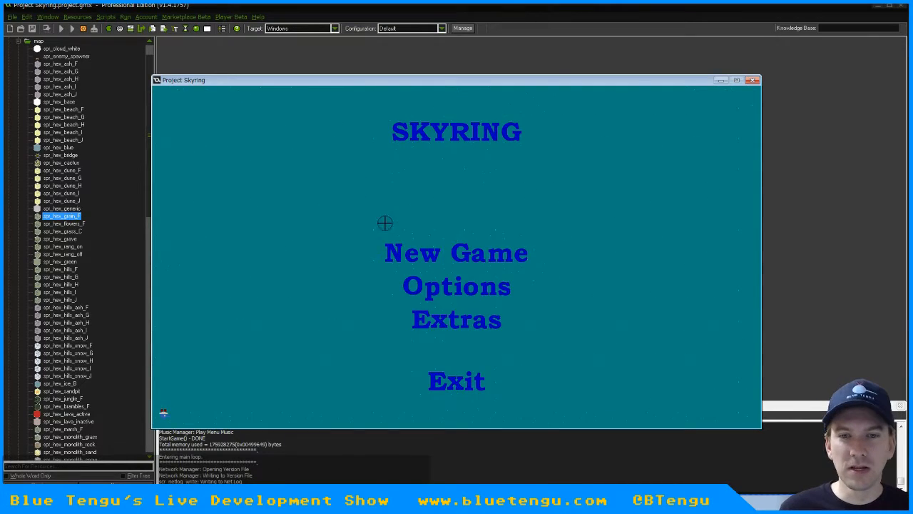
left_click(438, 256)
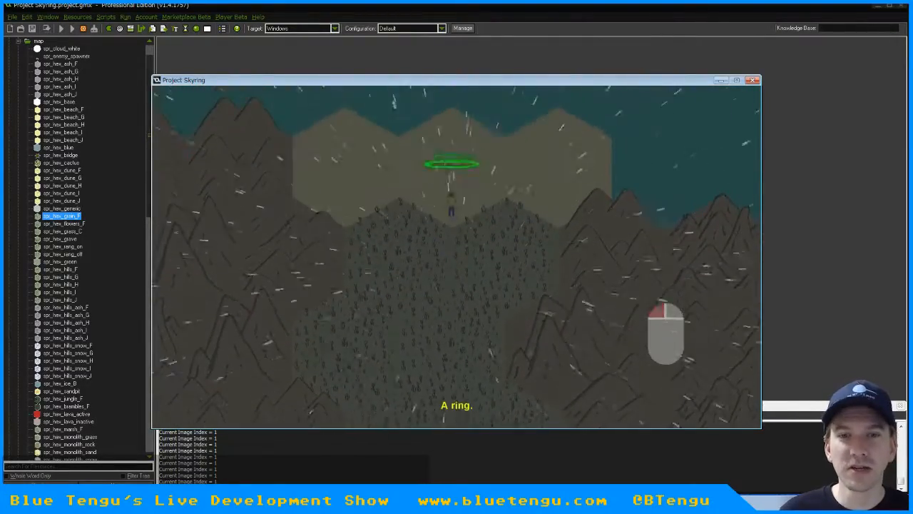
left_click(451, 164)
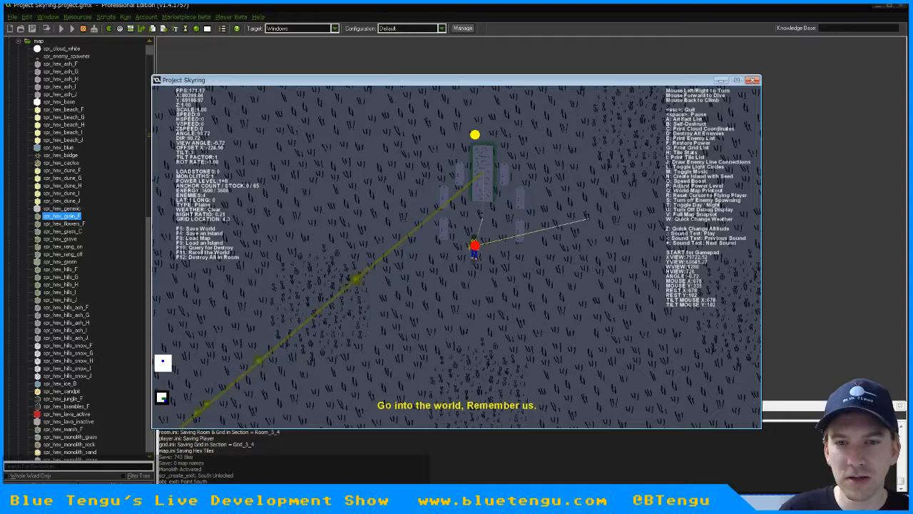
key("Escape")
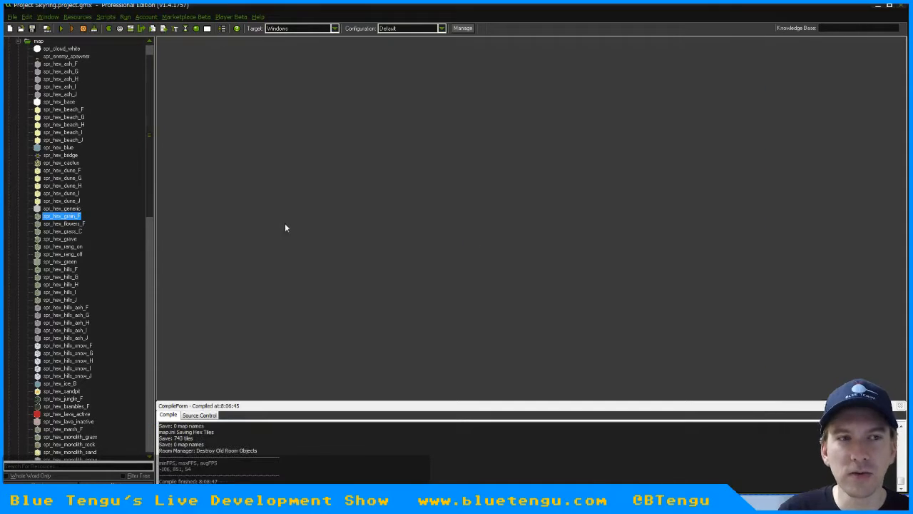
Run the game again, continue the saved game and walk the character around the monolith on the plains
left_click(62, 30)
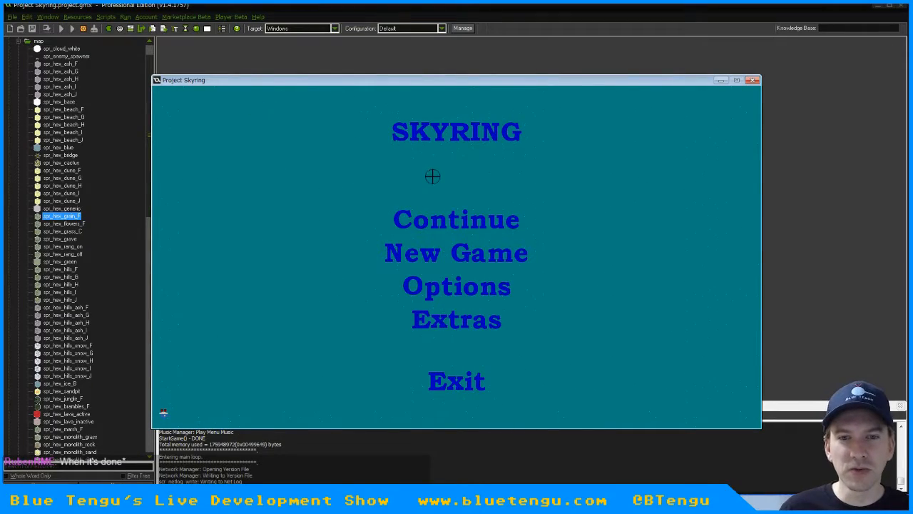
left_click(433, 219)
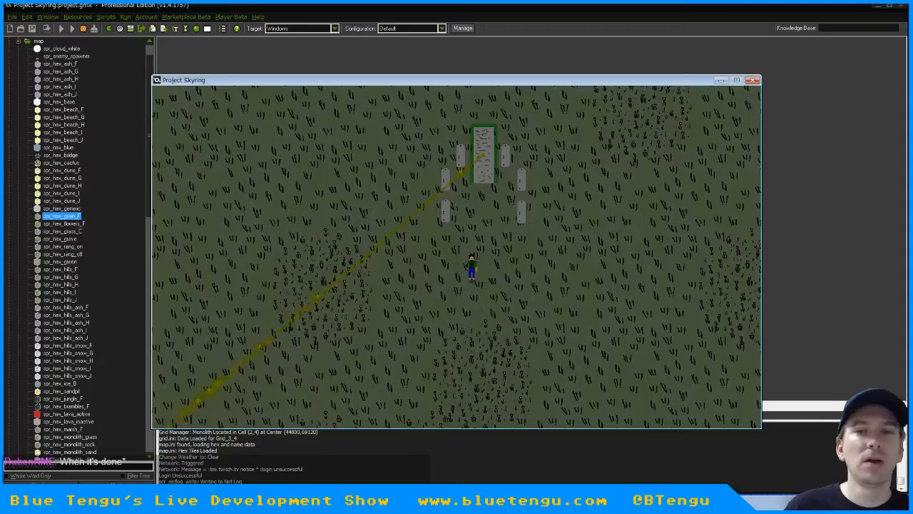
key("w")
key("d")
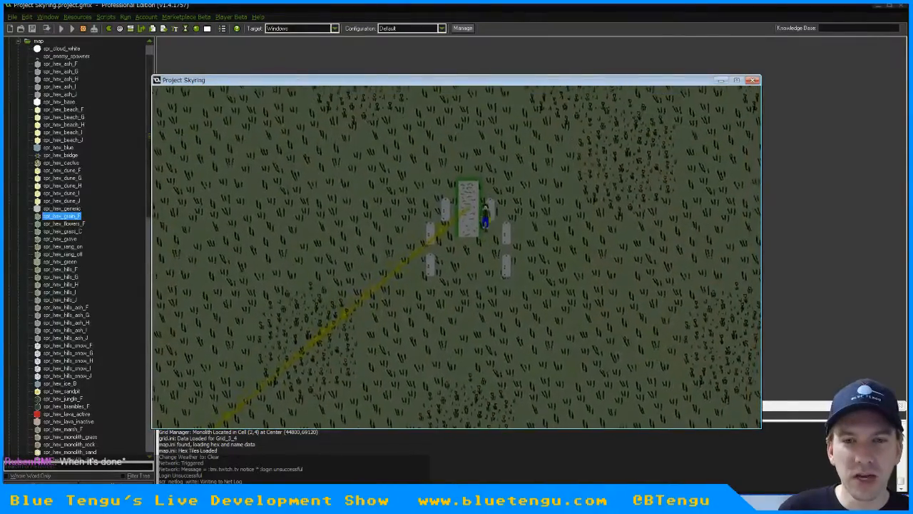
key("s")
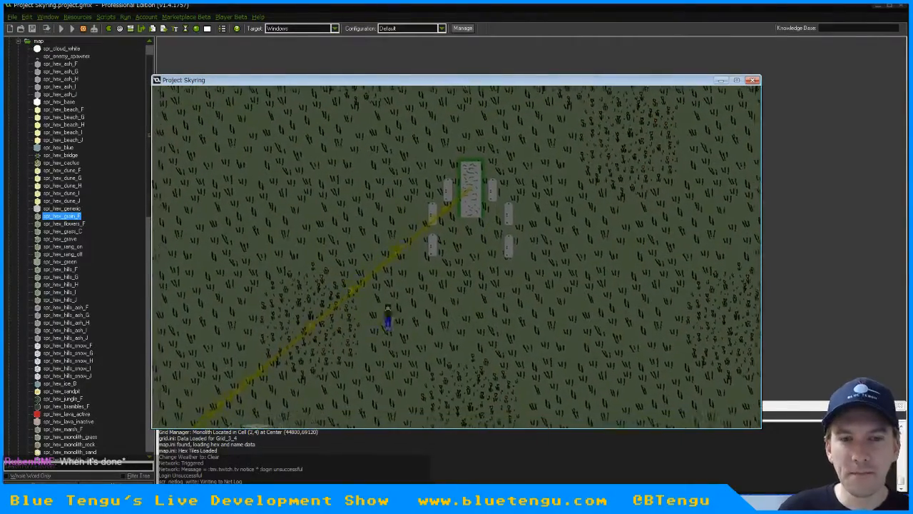
key("w")
key("d")
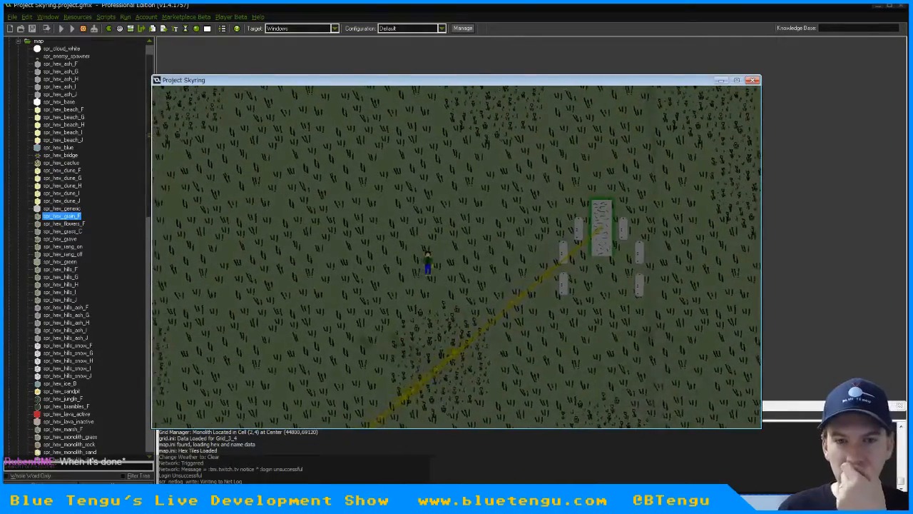
key("s")
key("a")
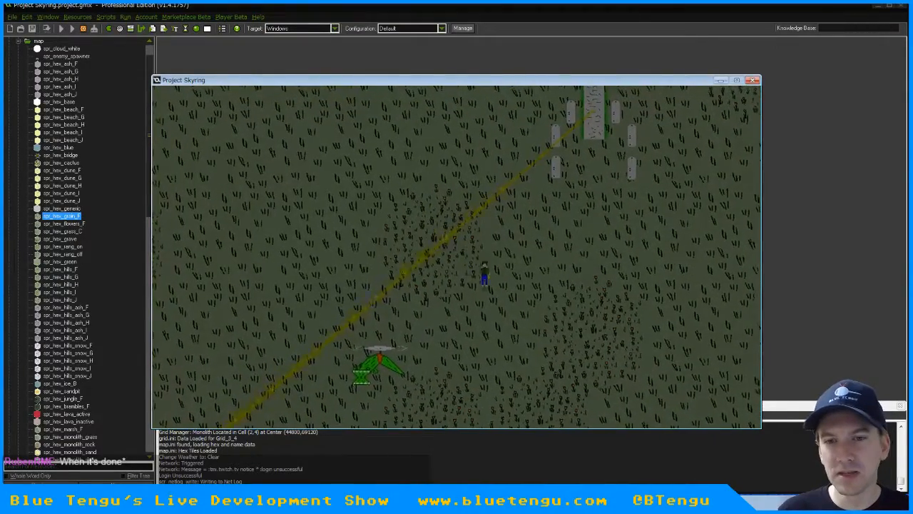
Walk the character south past the green flying enemy and across the grass and flower tiles
key("s")
key("d")
key("w")
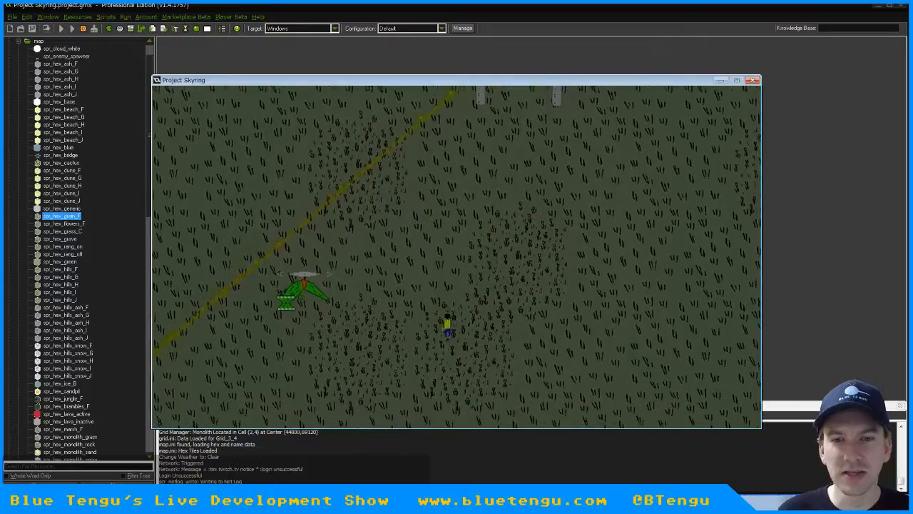
key("s")
key("d")
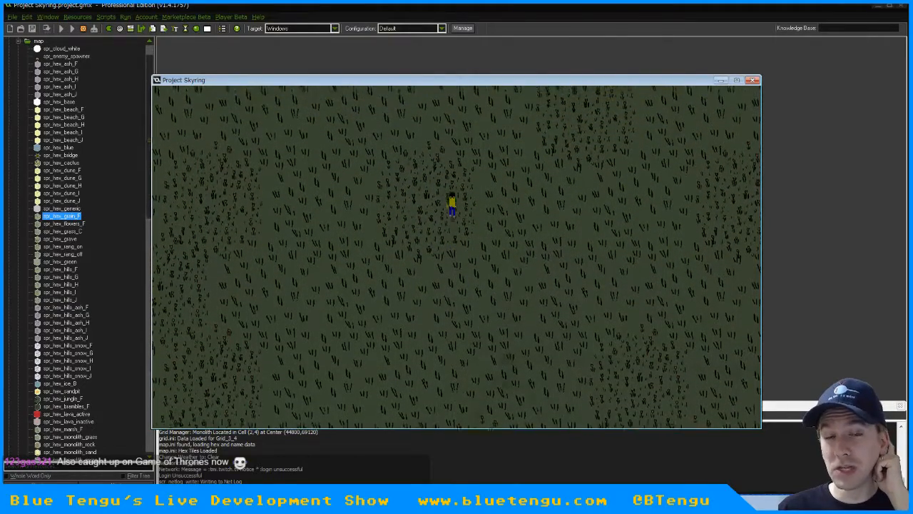
Walk the character over the plains northwest of the monolith and turn the debug display on and off again
key("Down")
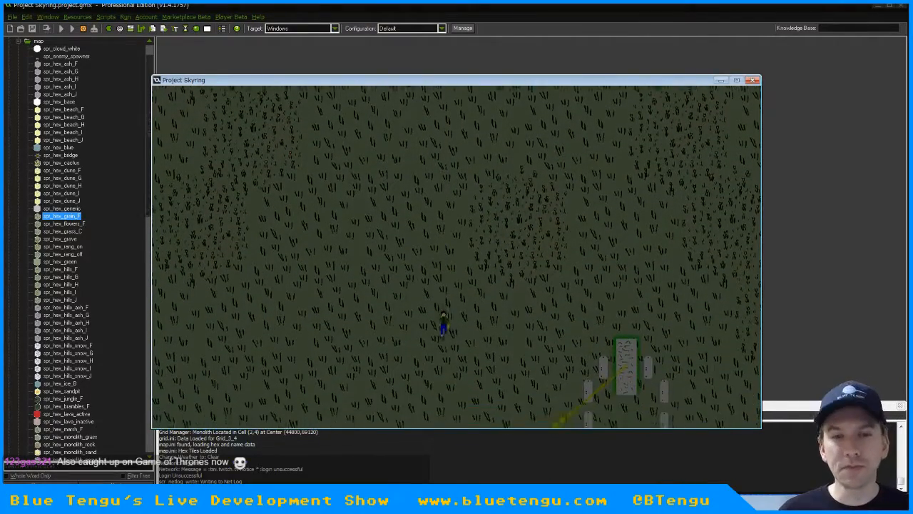
key("Up")
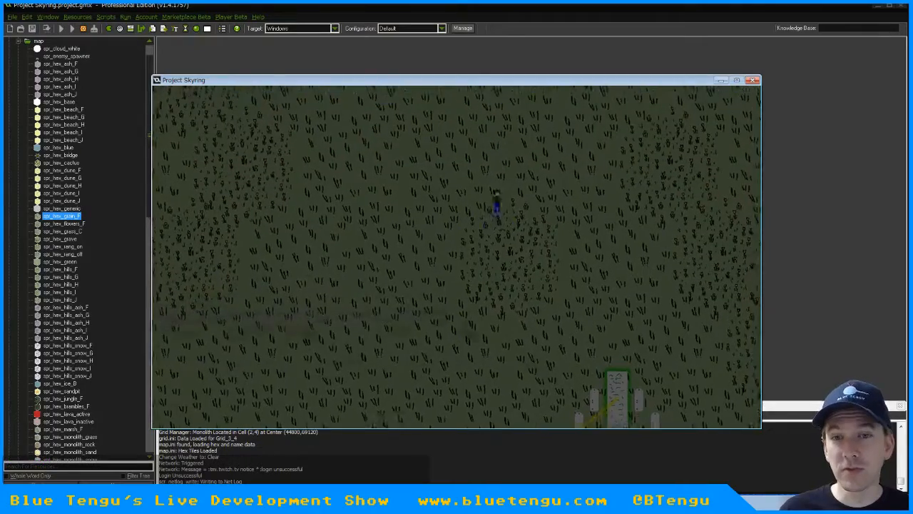
key("u")
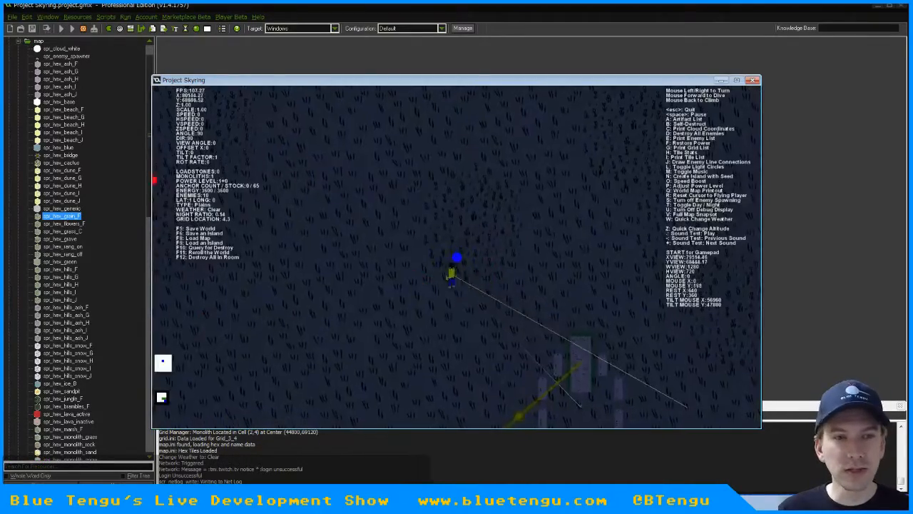
key("u")
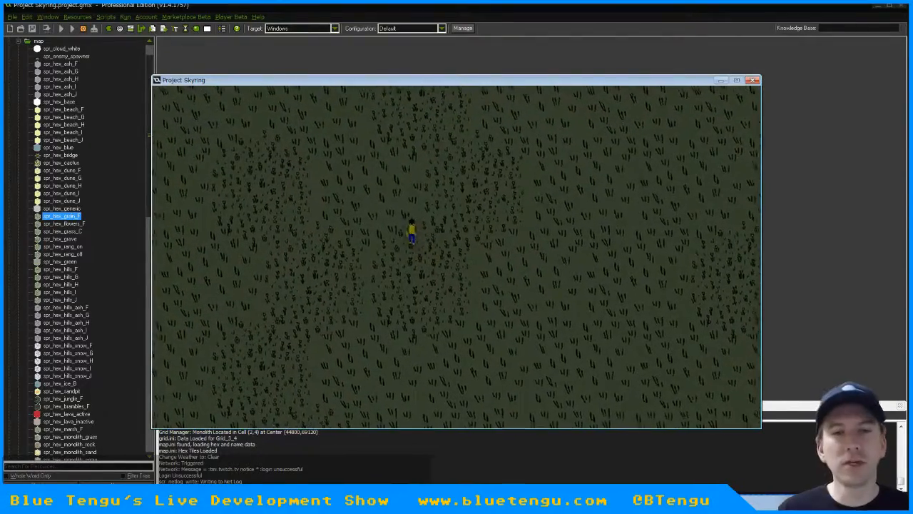
Walk the character north across the flower fields toward the island's beach tiles and quit the test game
key("Up")
key("Left")
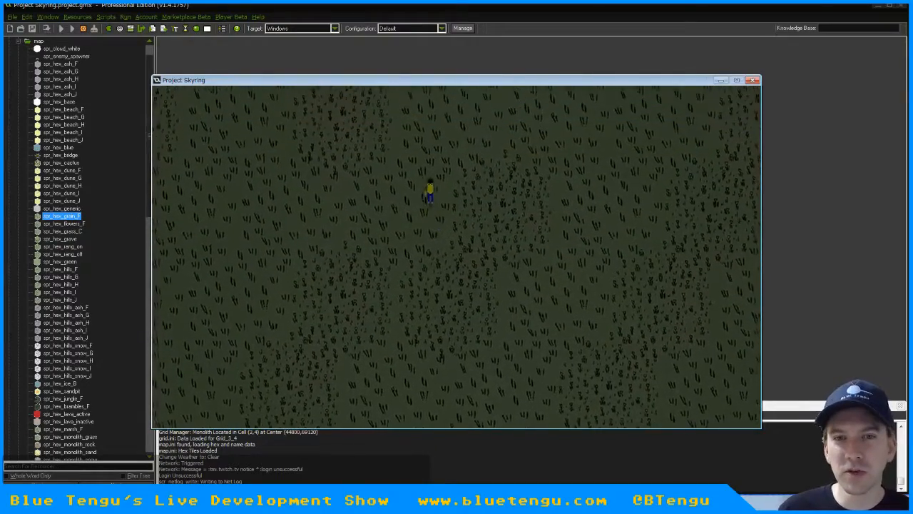
key("Right")
key("Up")
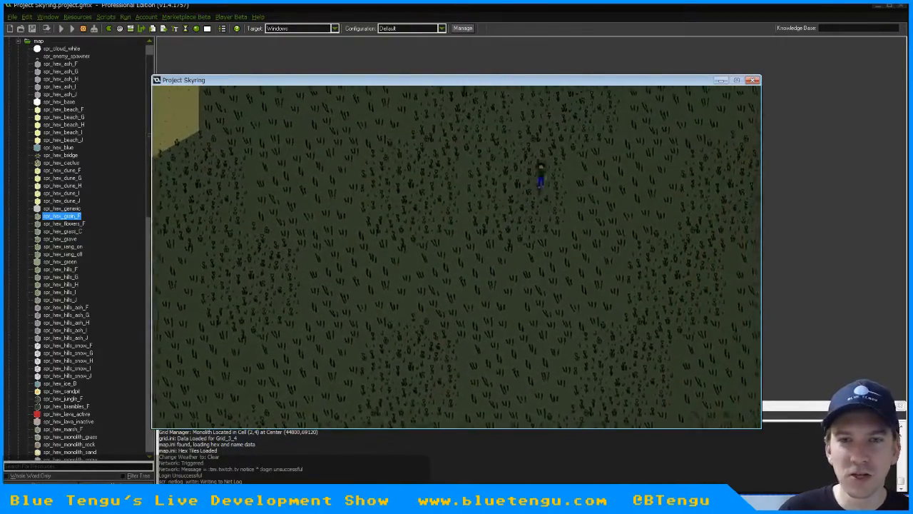
key("Right")
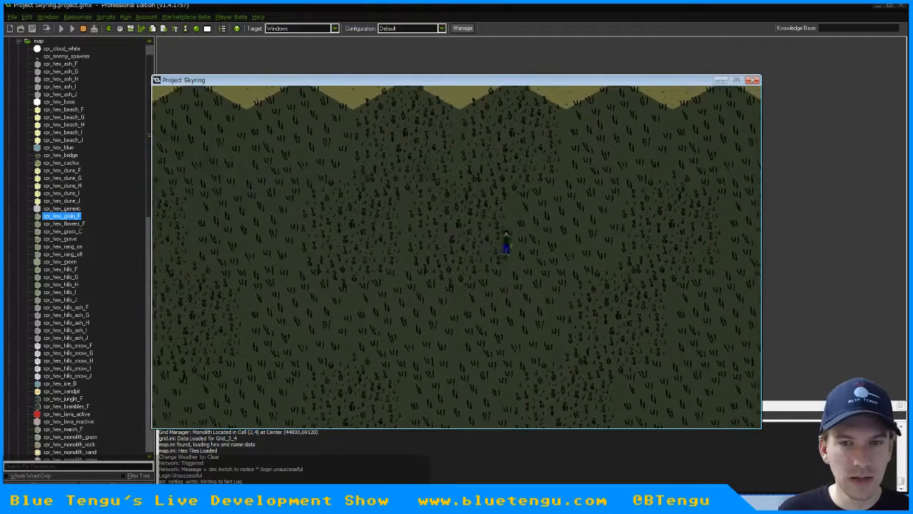
key("Escape")
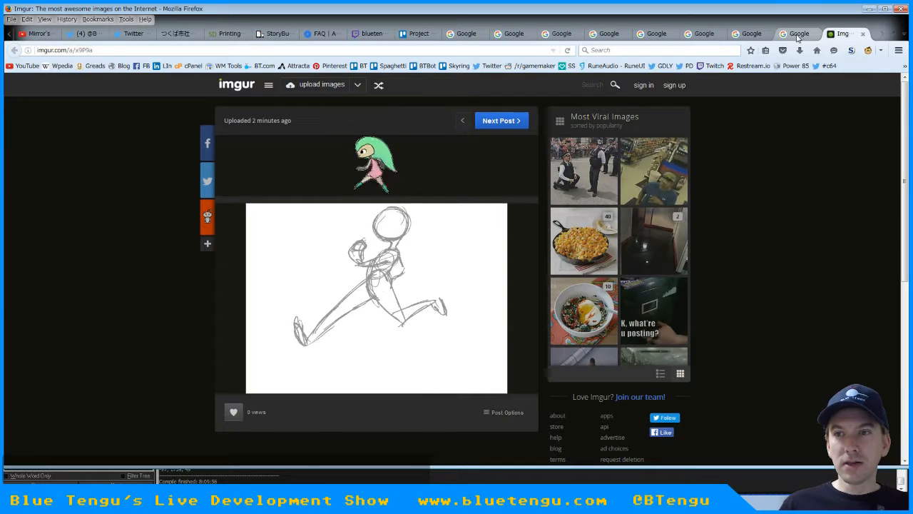
Switch to the Project Skyring Trello board and read the upcoming cards in the "Tasks: The To-Do List" column
left_click(418, 33)
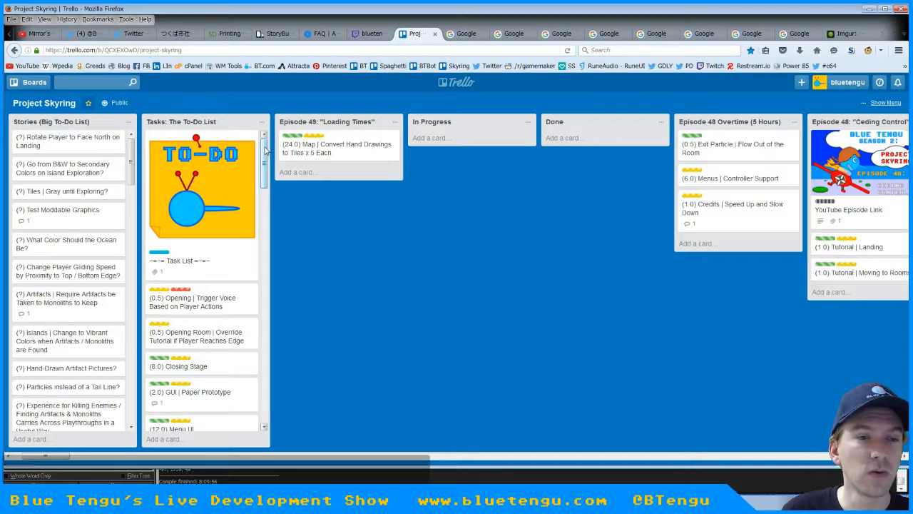
scroll(266, 149, "down", 3)
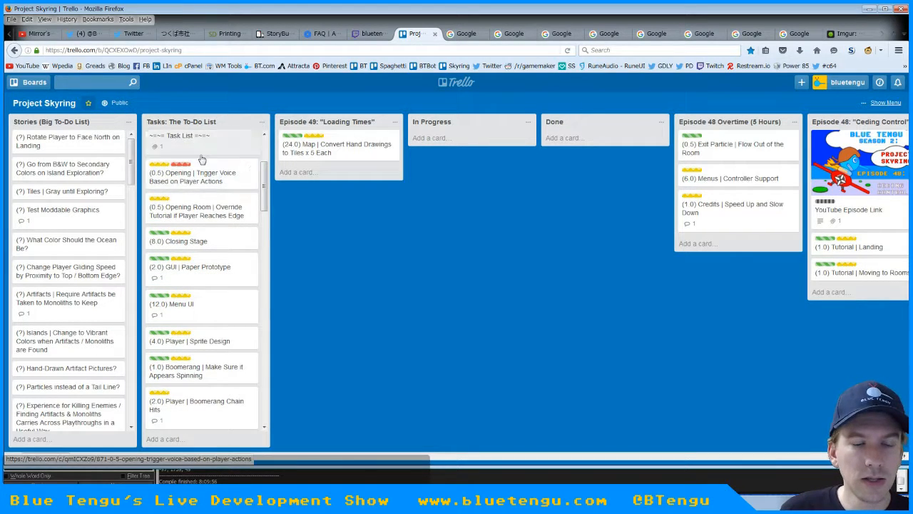
scroll(266, 214, "down", 3)
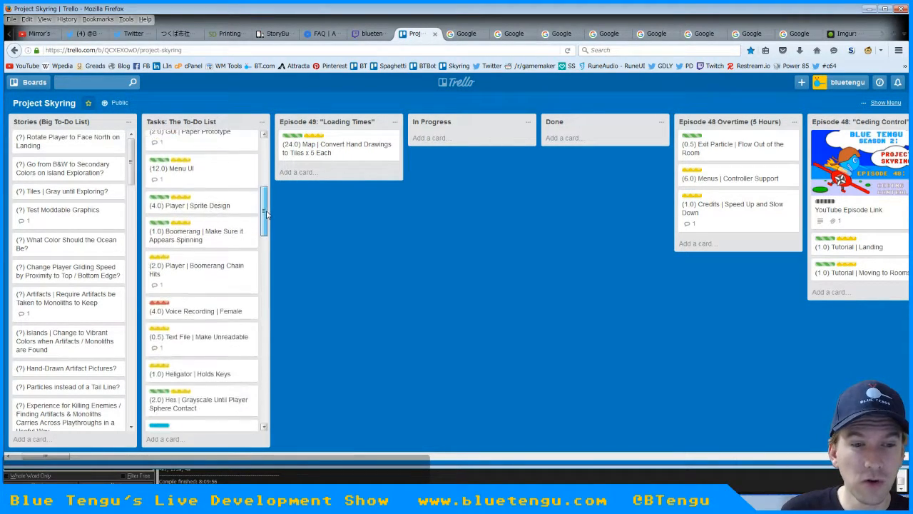
scroll(267, 214, "up", 4)
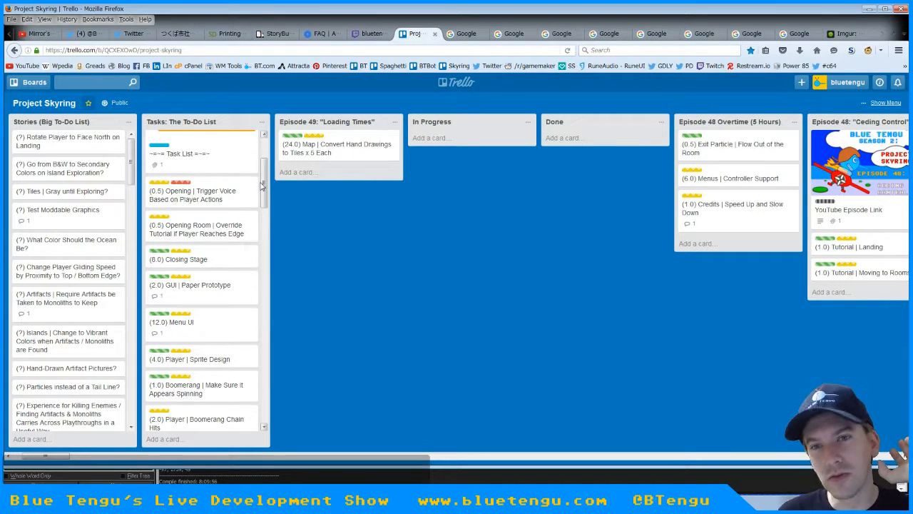
scroll(214, 154, "down", 2)
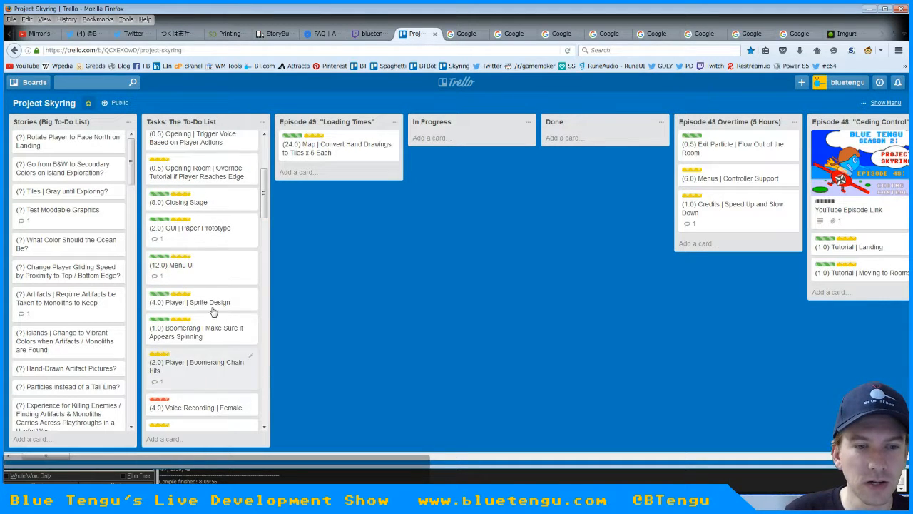
scroll(266, 204, "down", 2)
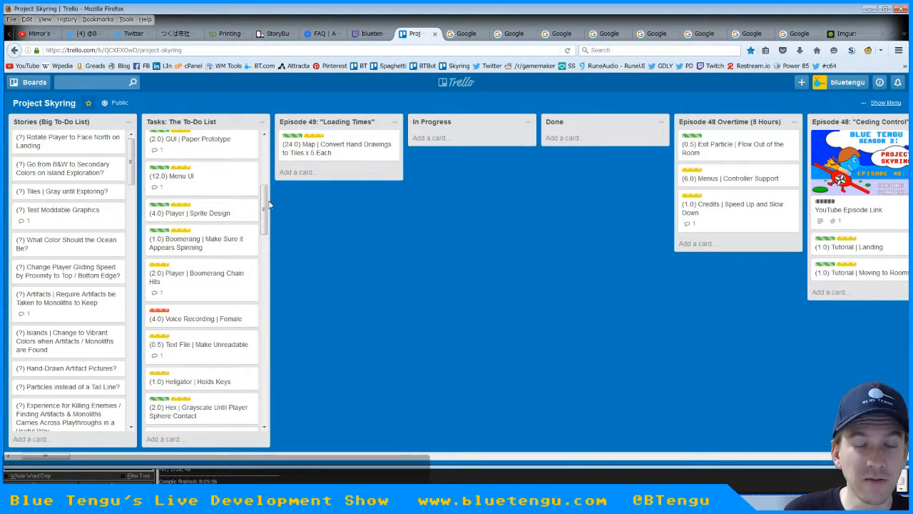
scroll(266, 214, "down", 2)
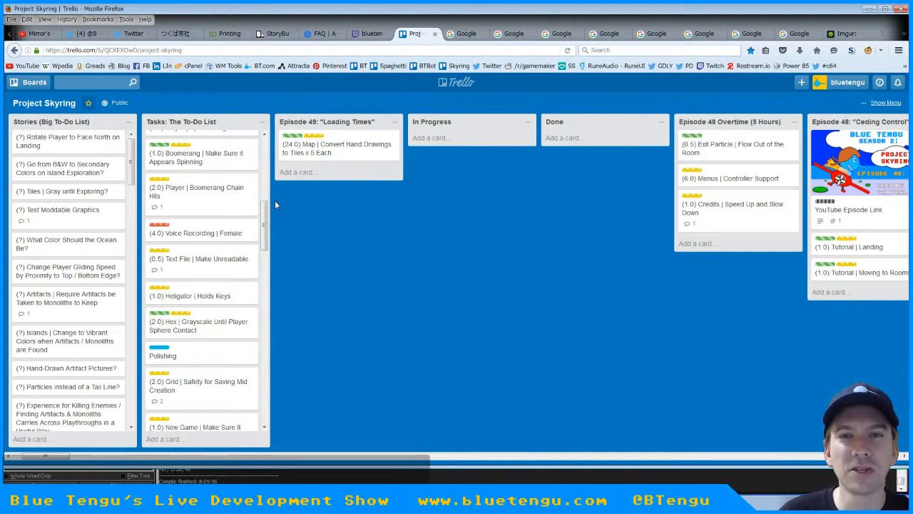
Read the Polishing and Production cards further down the task list and return to the start of the list
left_click_drag(265, 214, 269, 253)
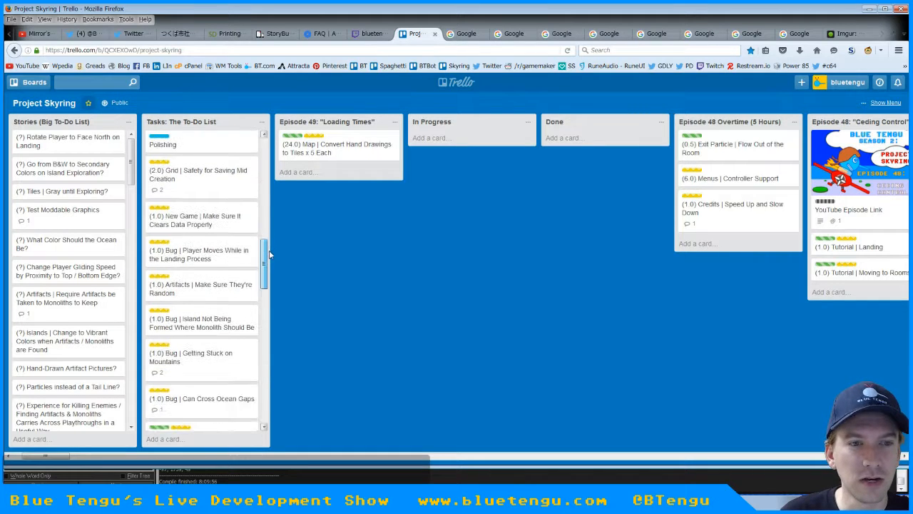
scroll(269, 253, "up", 1)
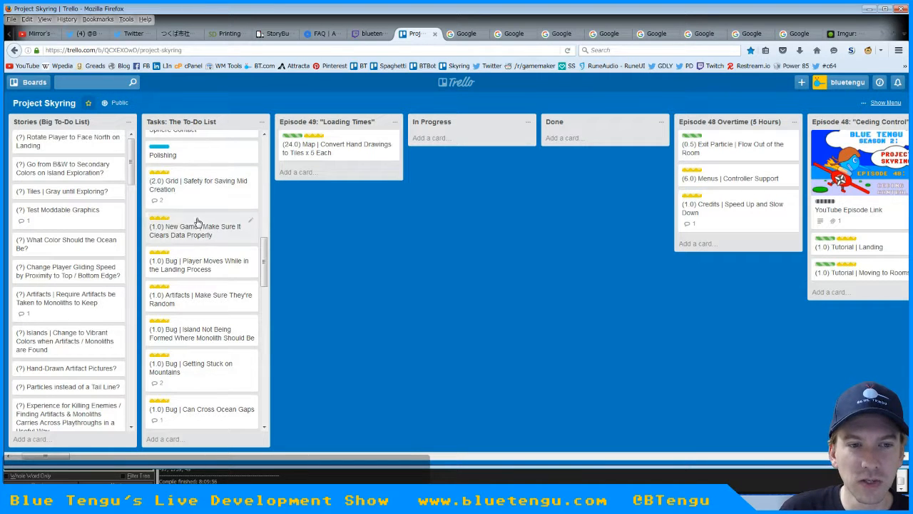
scroll(256, 301, "down", 3)
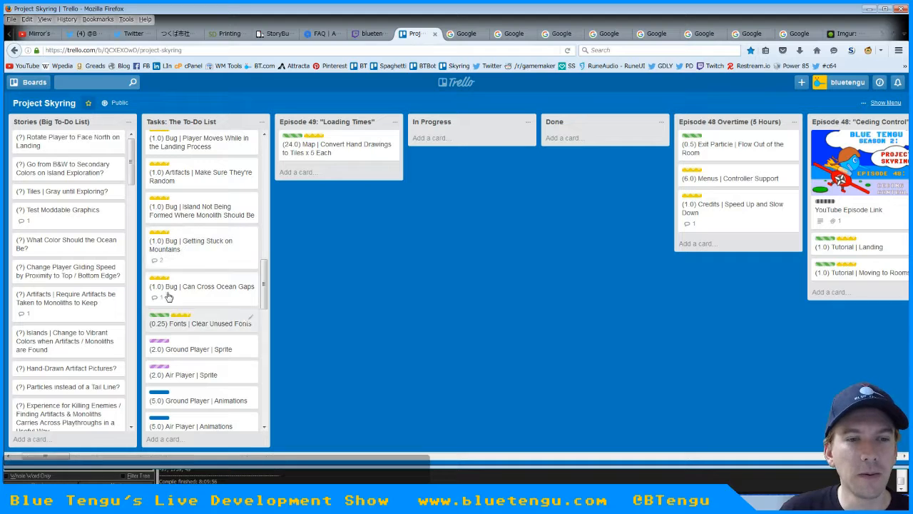
scroll(267, 283, "down", 3)
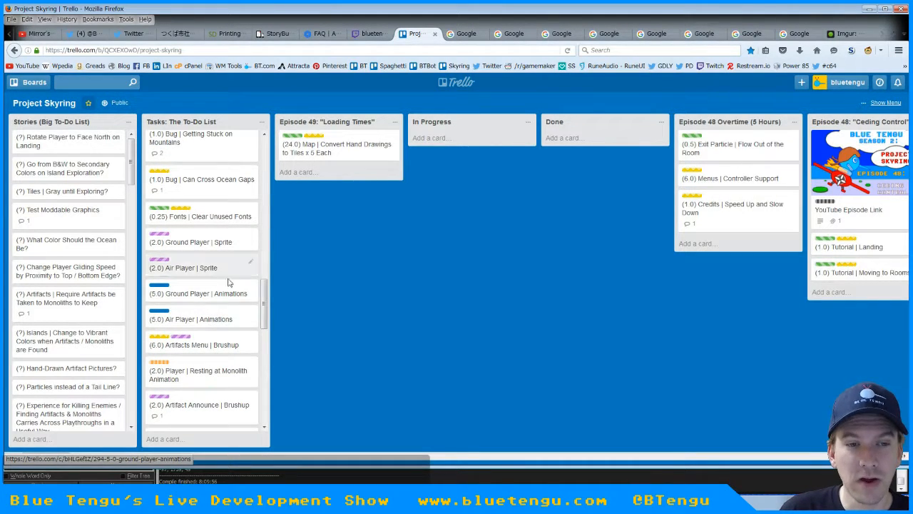
left_click_drag(263, 289, 265, 376)
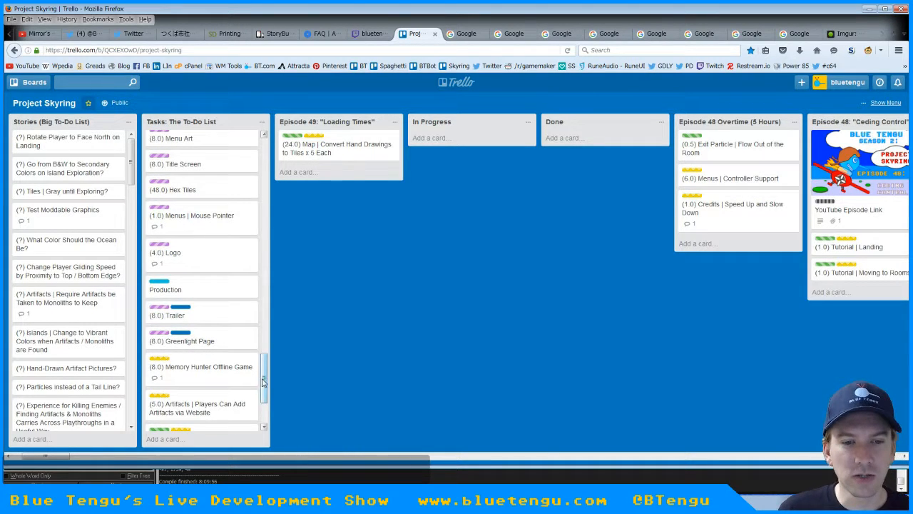
left_click_drag(264, 381, 278, 164)
Load itch.io in a spare browser tab and go on to the Blue Tengu profile at bluetengu.itch.io
left_click(466, 33)
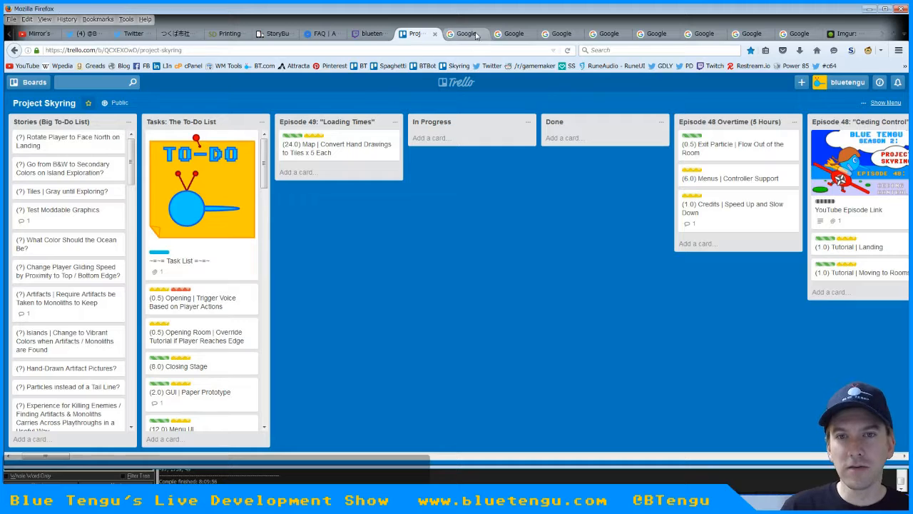
left_click(216, 50)
type("itch.io/")
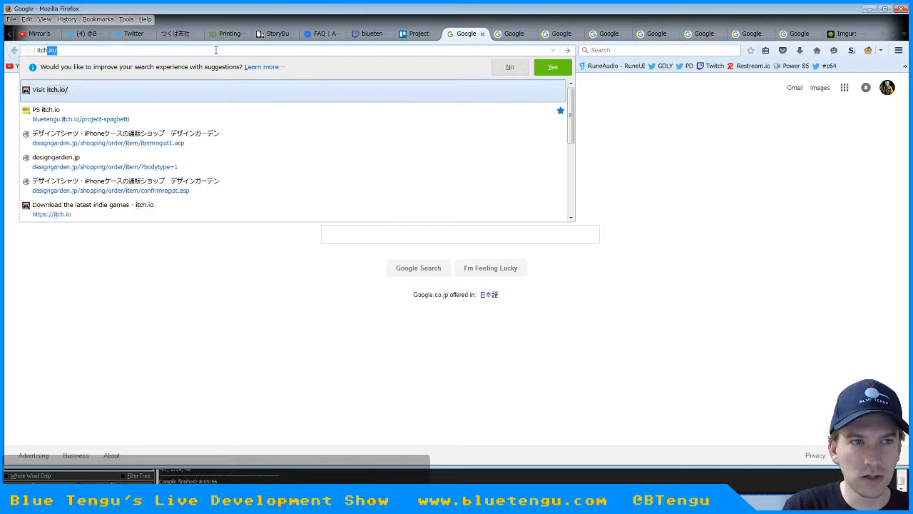
key("Return")
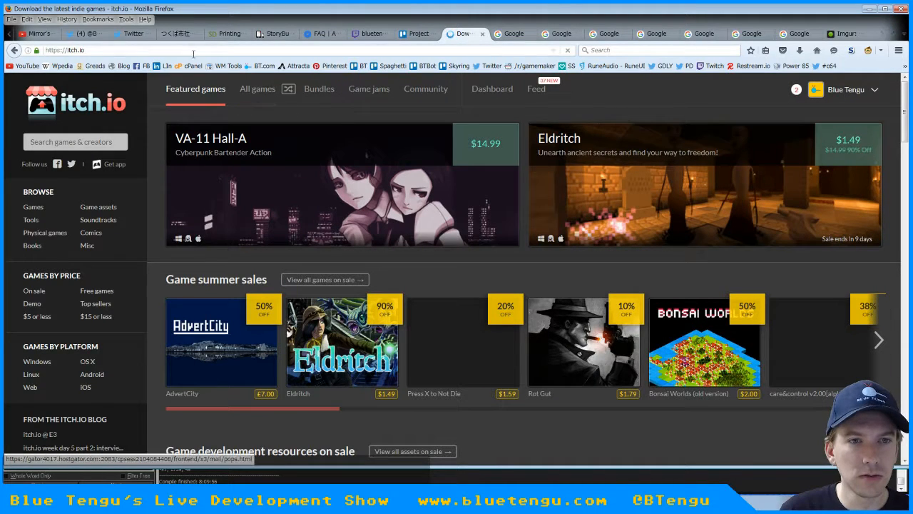
left_click(169, 48)
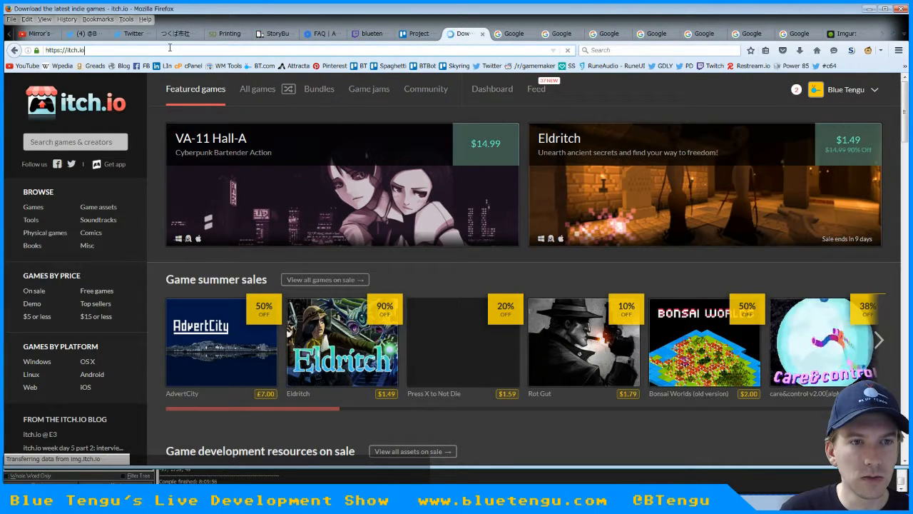
type("bluetengu")
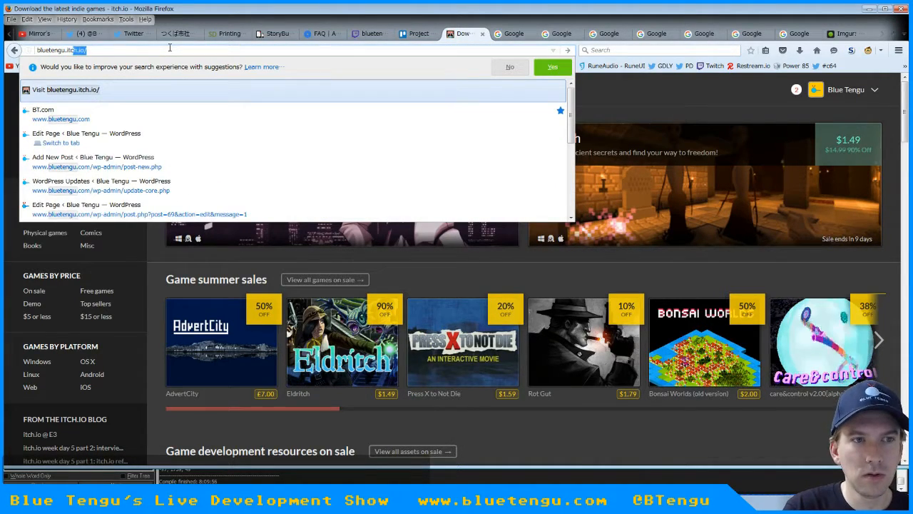
type(".itch.io")
key("Return")
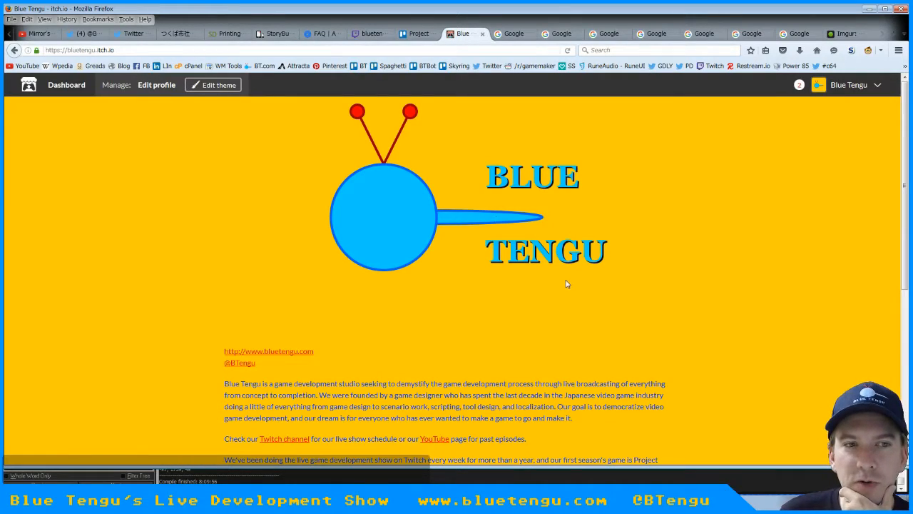
Look over the Blue Tengu profile from its banner to the Project Spaghetti listing, and return the tab to the home page
scroll(566, 284, "down", 5)
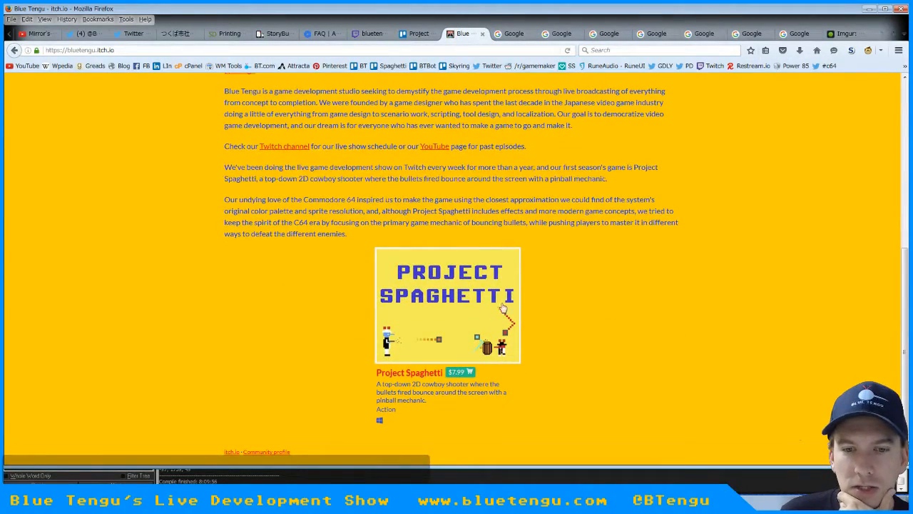
scroll(577, 354, "up", 5)
scroll(577, 354, "down", 5)
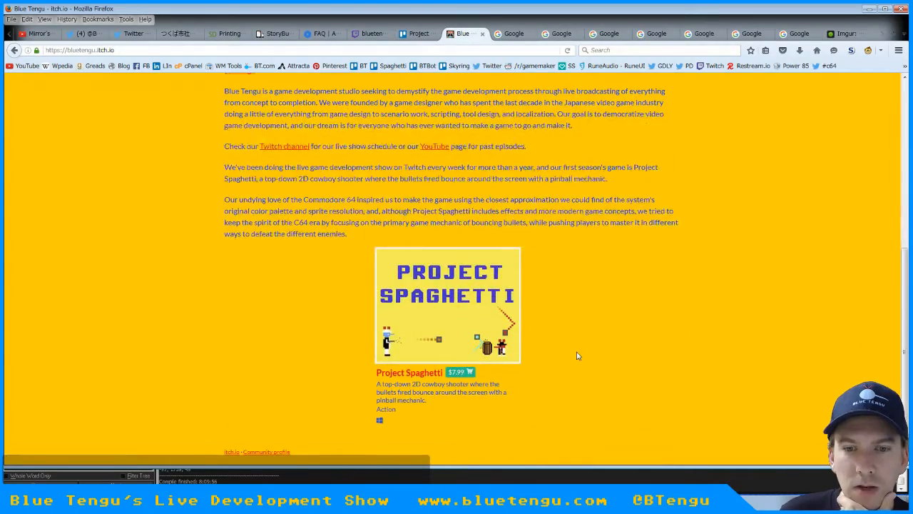
scroll(578, 355, "up", 1)
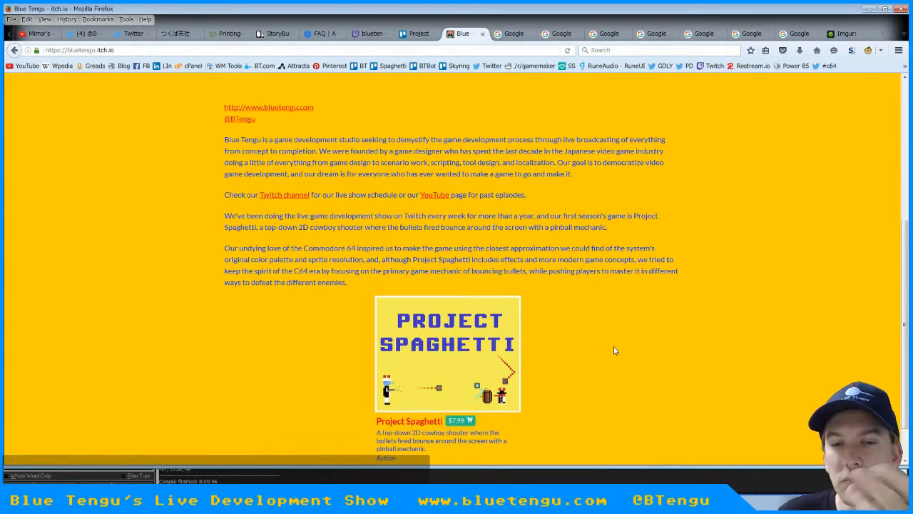
scroll(576, 361, "up", 4)
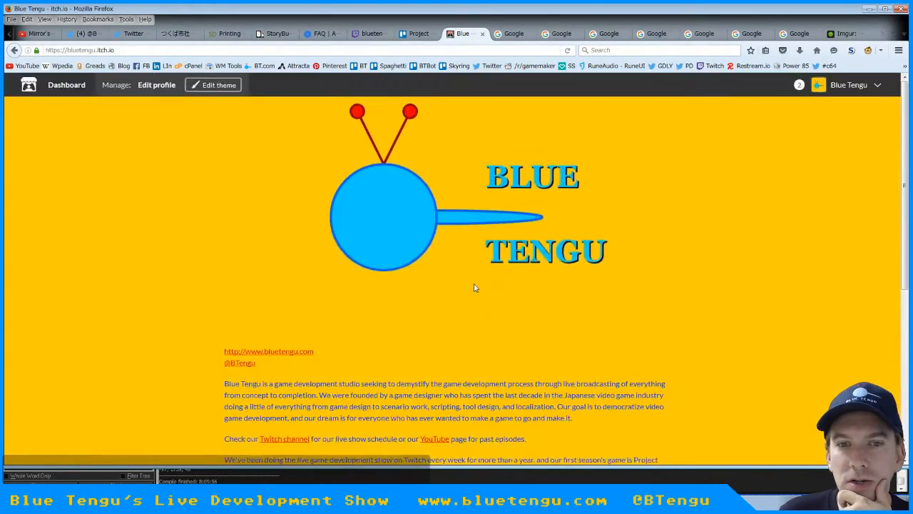
scroll(475, 285, "down", 5)
scroll(544, 320, "up", 5)
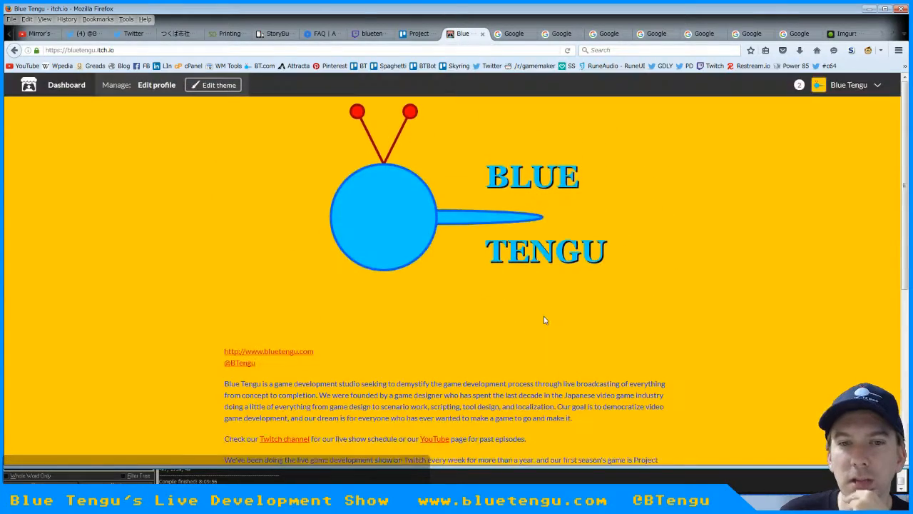
scroll(544, 320, "down", 1)
scroll(545, 322, "up", 1)
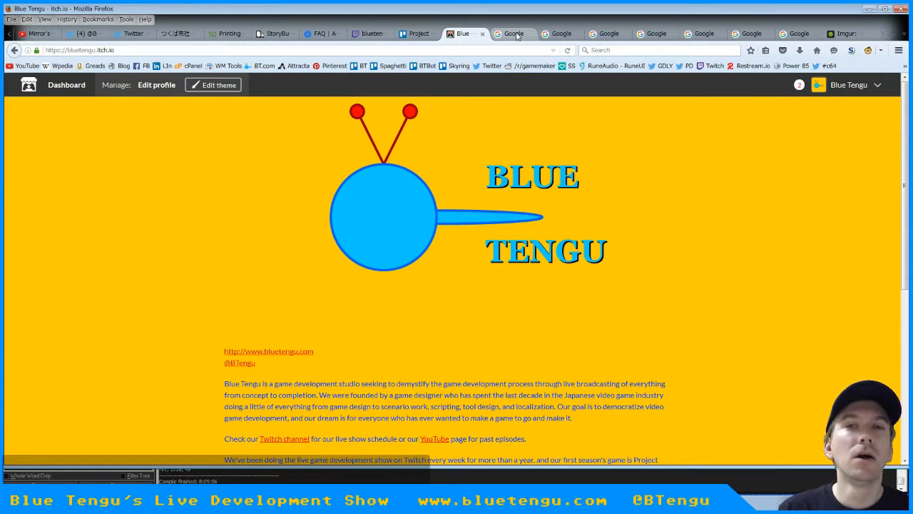
scroll(539, 214, "down", 6)
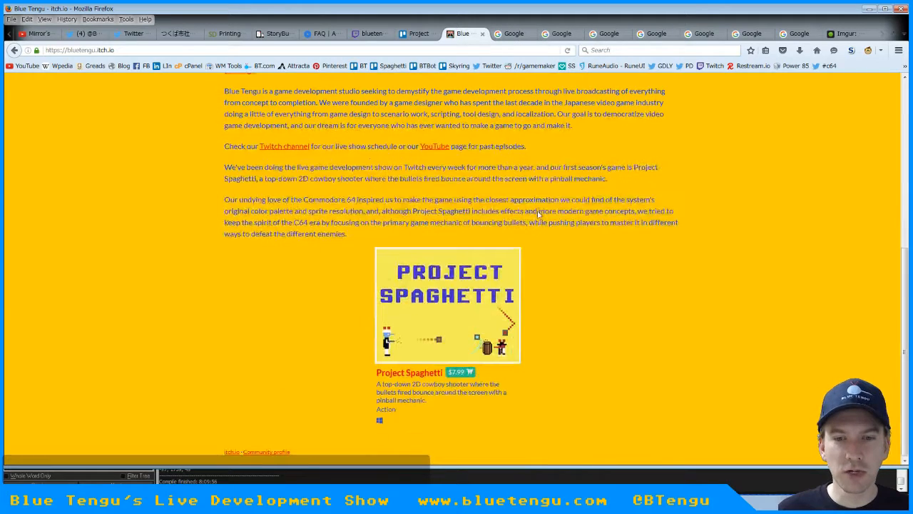
scroll(517, 288, "up", 6)
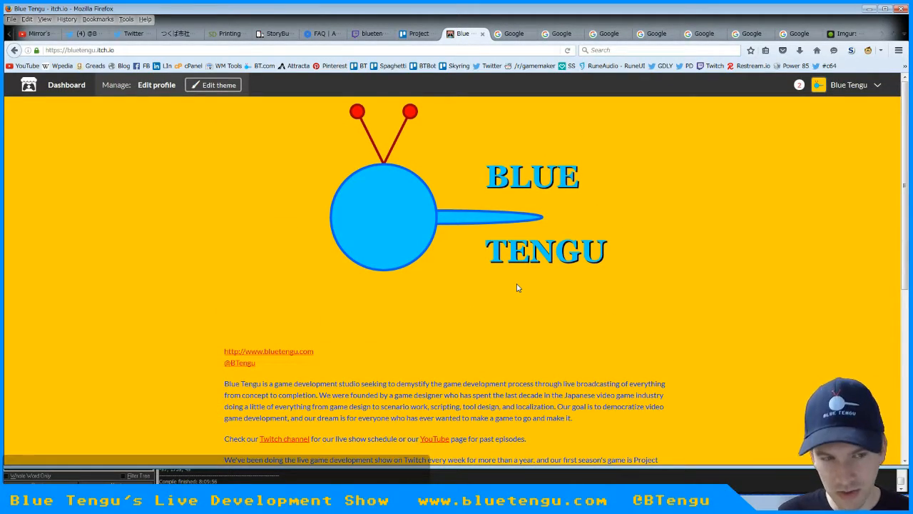
scroll(517, 288, "down", 6)
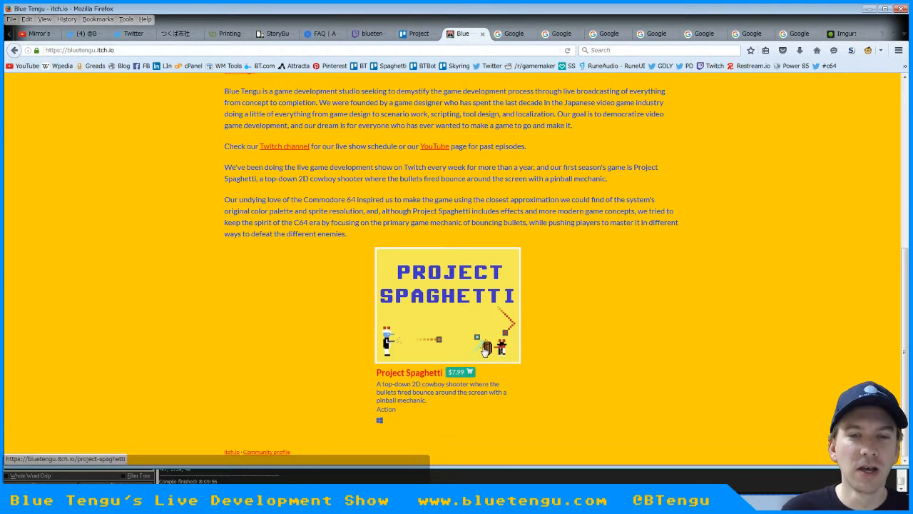
scroll(484, 350, "up", 6)
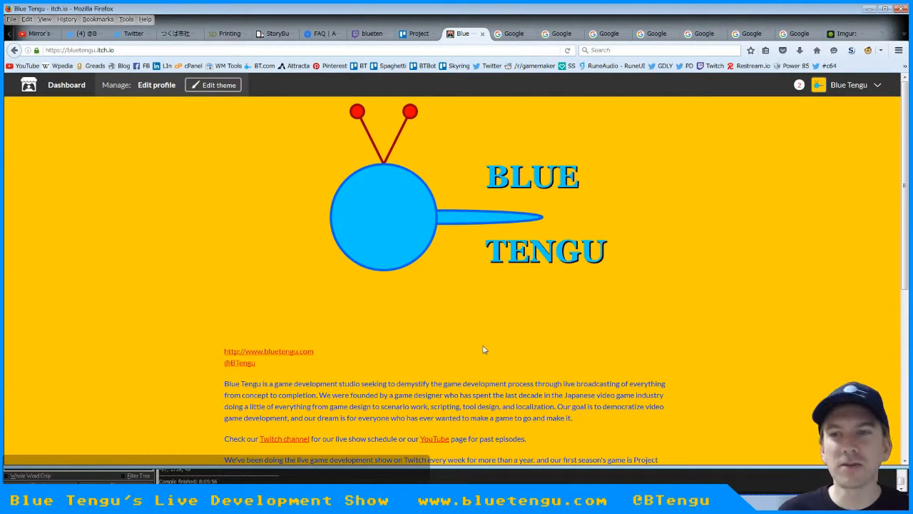
scroll(484, 350, "down", 6)
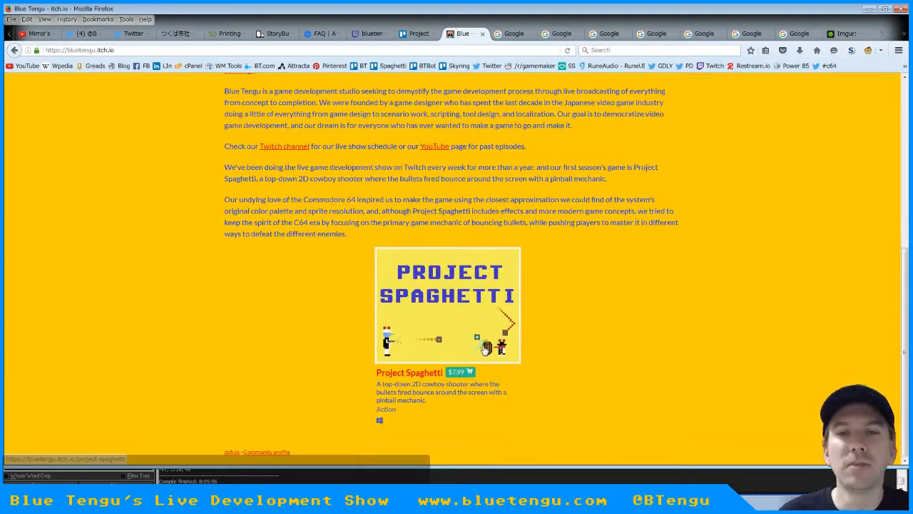
left_click(817, 50)
Go through the open Google tabs to the Imgur animation tab and return it to the home page
left_click(509, 34)
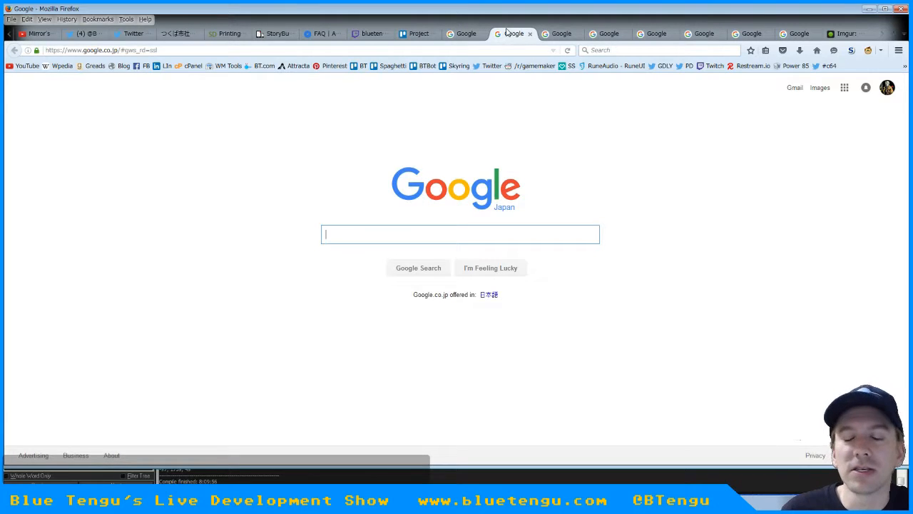
left_click(562, 33)
left_click(608, 34)
left_click(655, 34)
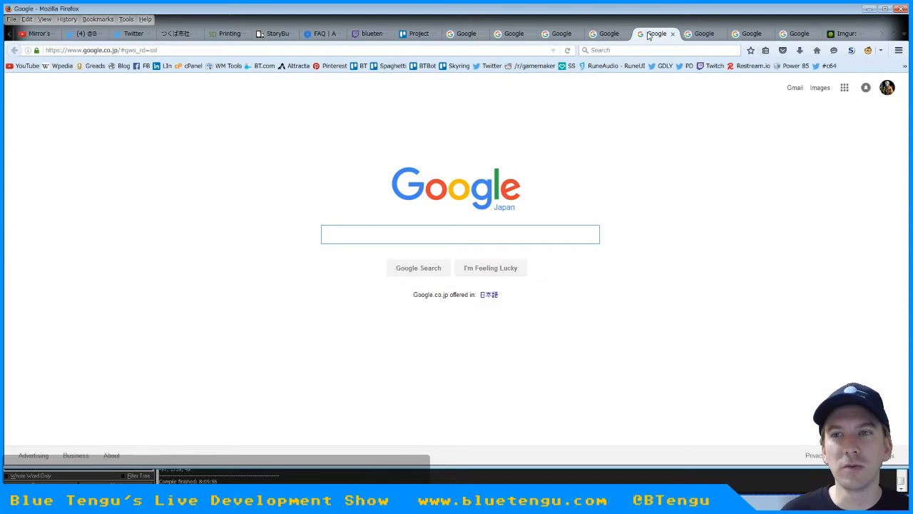
left_click(710, 34)
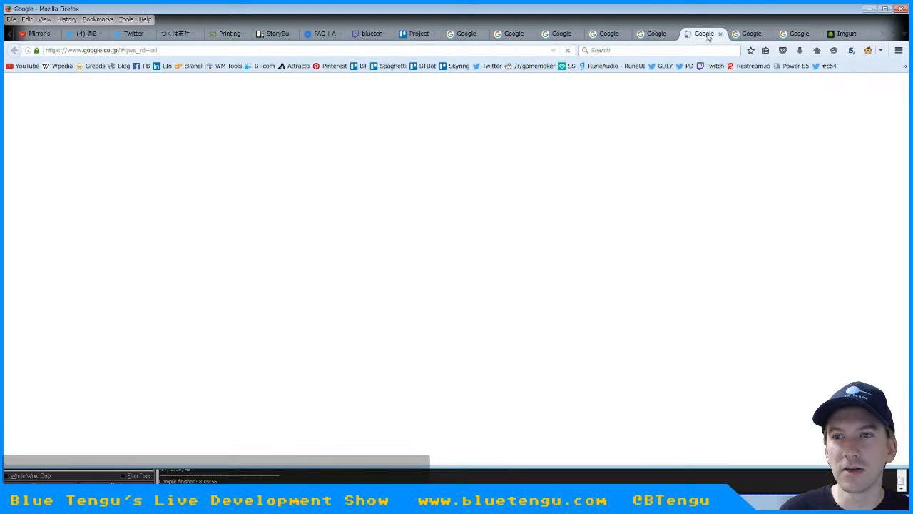
left_click(754, 35)
left_click(800, 34)
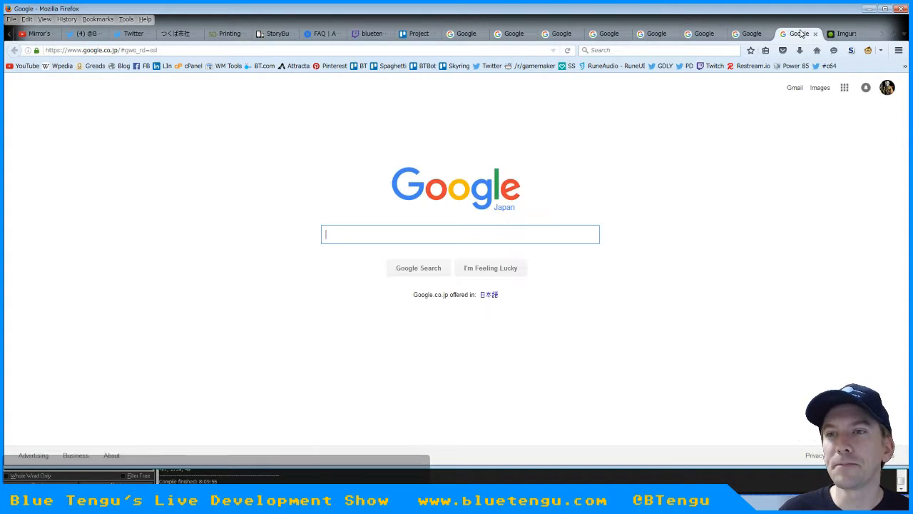
left_click(843, 35)
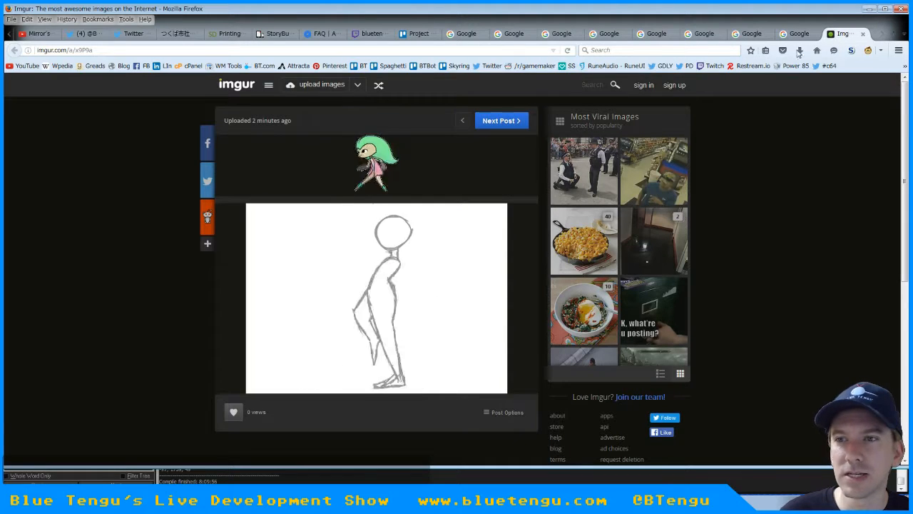
left_click(817, 52)
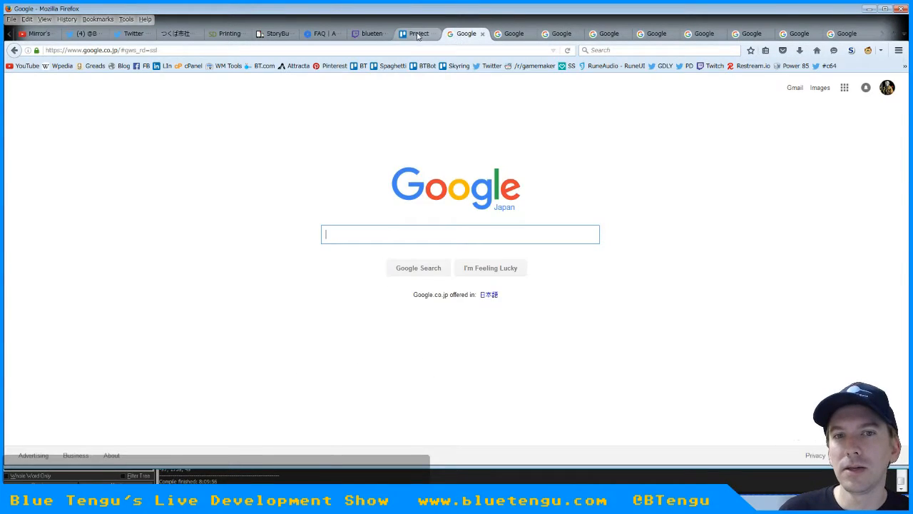
Return to the Project Skyring Trello board, read the Polishing bug cards in the task list, and go back to its start
left_click(417, 35)
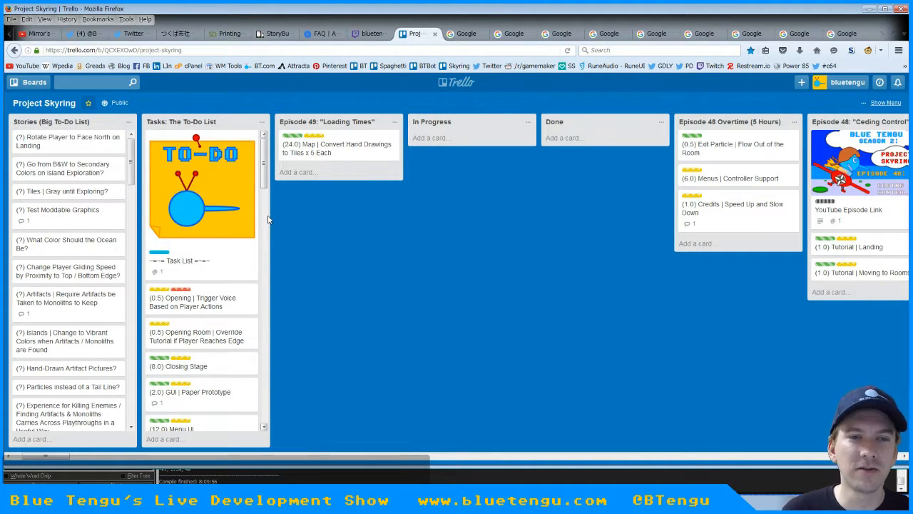
scroll(267, 221, "down", 5)
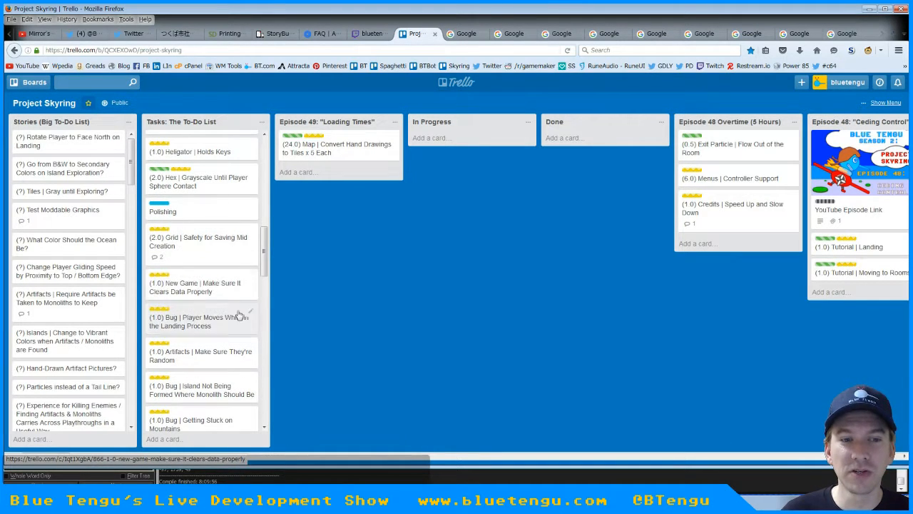
scroll(263, 271, "down", 2)
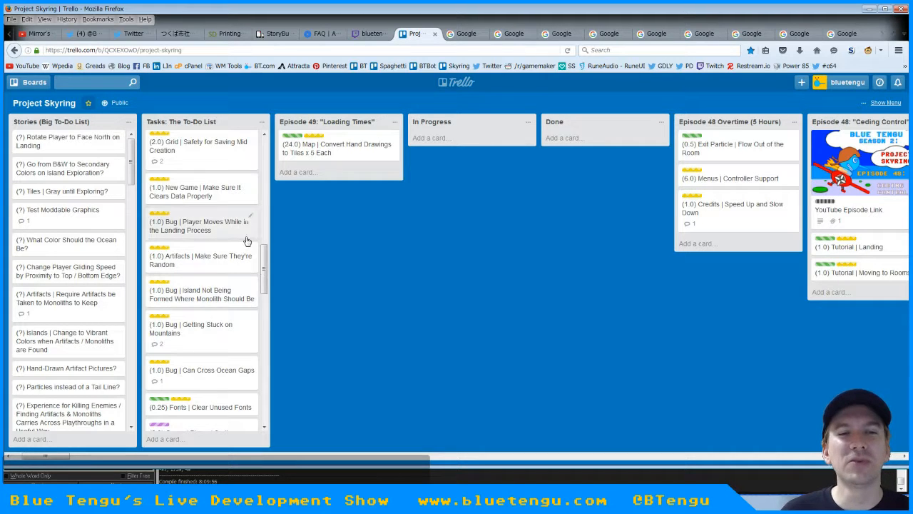
scroll(264, 269, "up", 4)
scroll(271, 266, "down", 3)
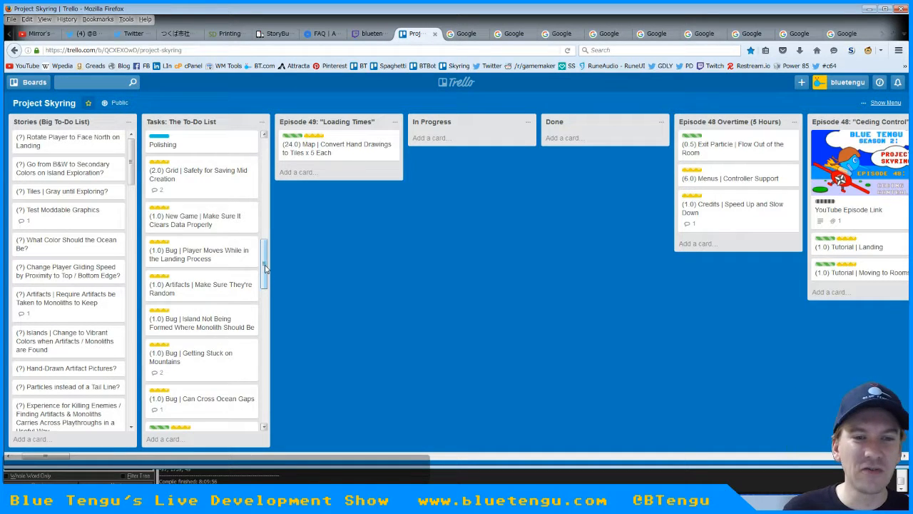
left_click_drag(267, 266, 265, 143)
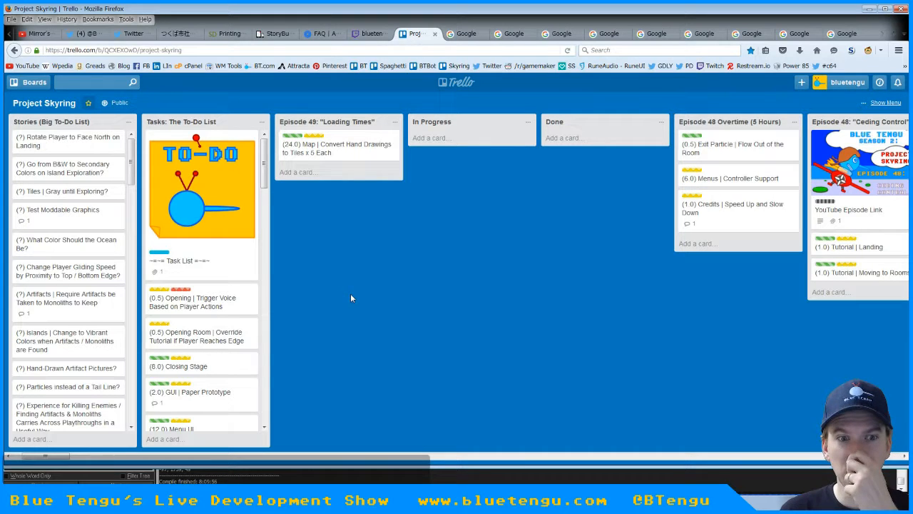
Review the task list from the gameplay cards through the Polishing art cards to Production, and return to its start
scroll(261, 267, "down", 4)
left_click_drag(264, 217, 264, 230)
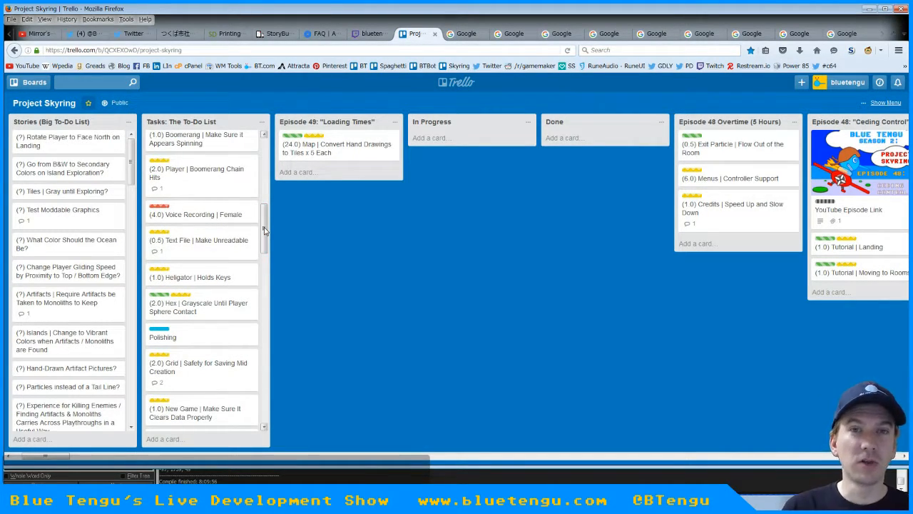
left_click_drag(264, 230, 264, 256)
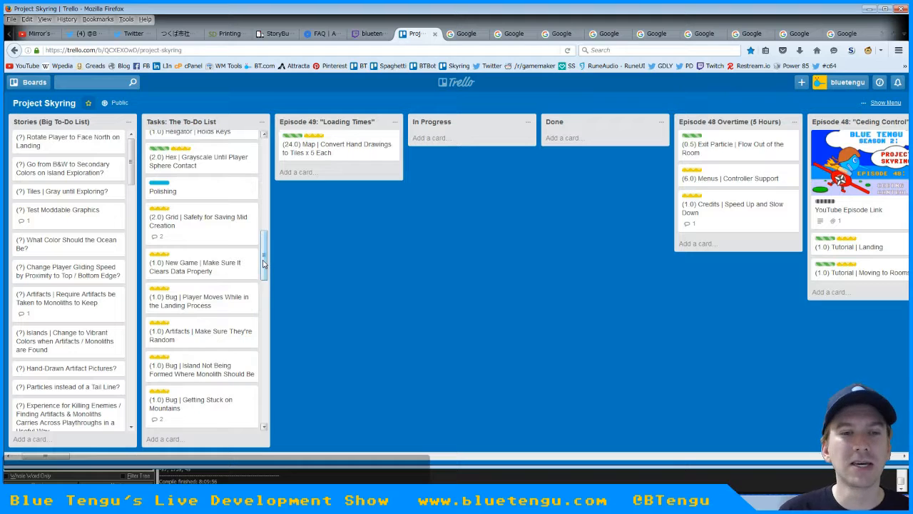
left_click_drag(263, 264, 266, 360)
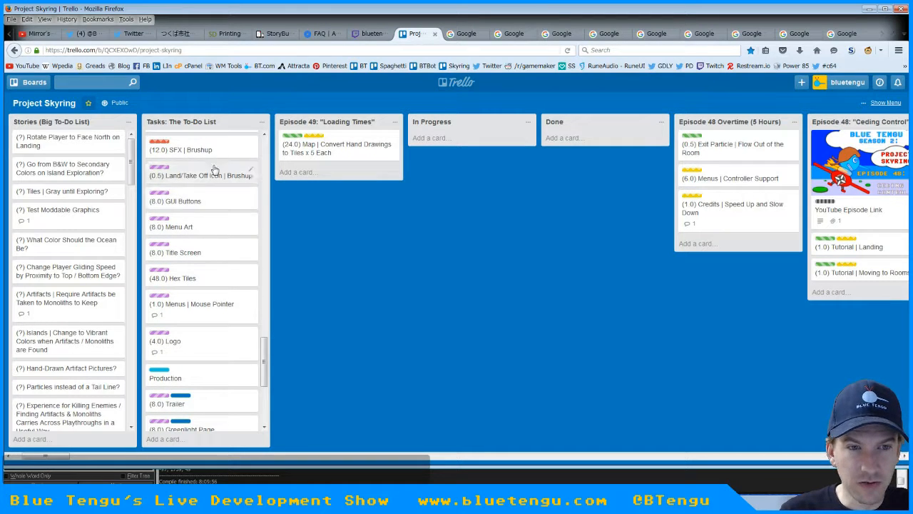
scroll(214, 271, "up", 5)
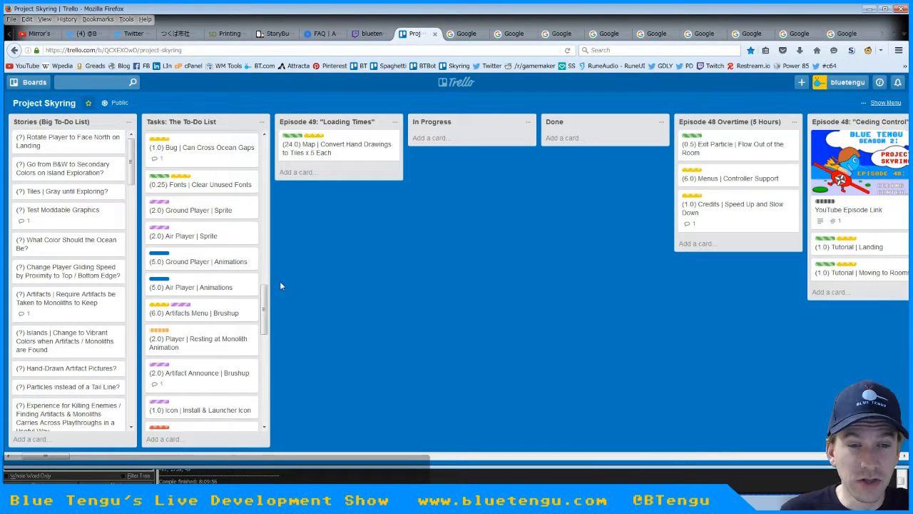
left_click_drag(269, 303, 271, 349)
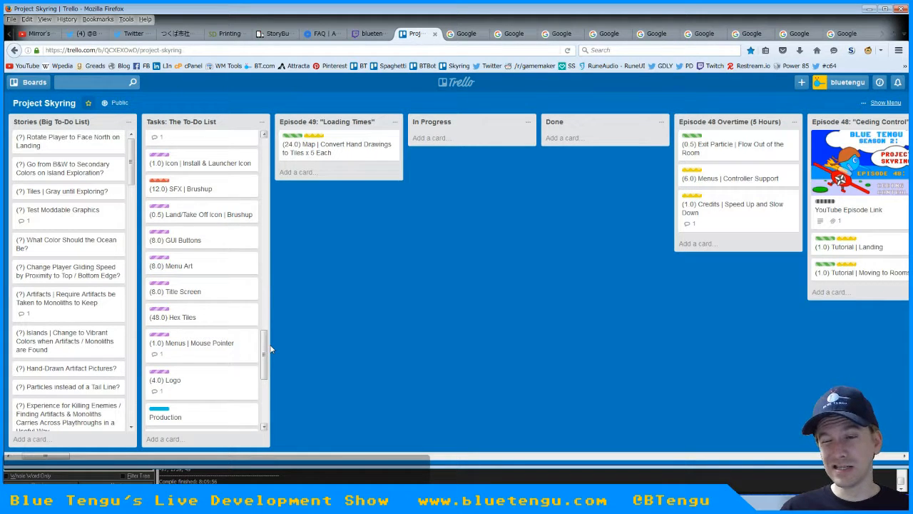
left_click_drag(270, 349, 274, 140)
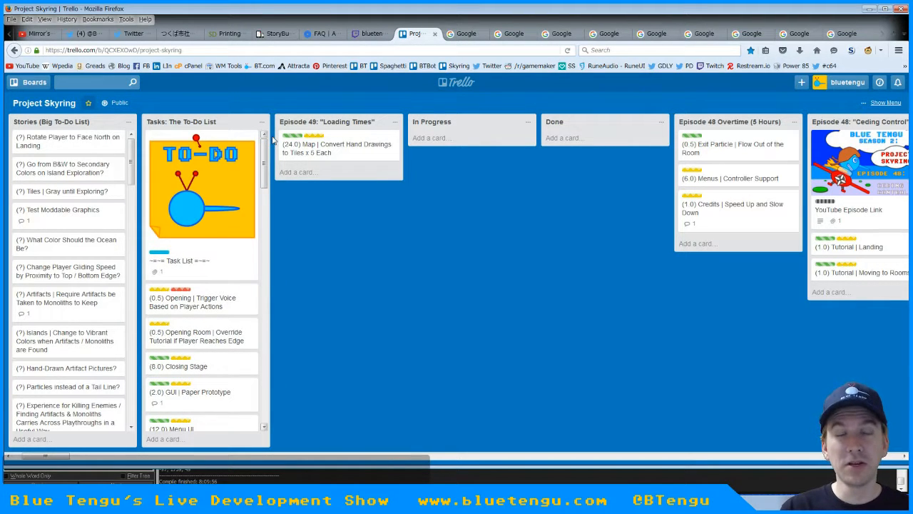
left_click_drag(271, 198, 281, 309)
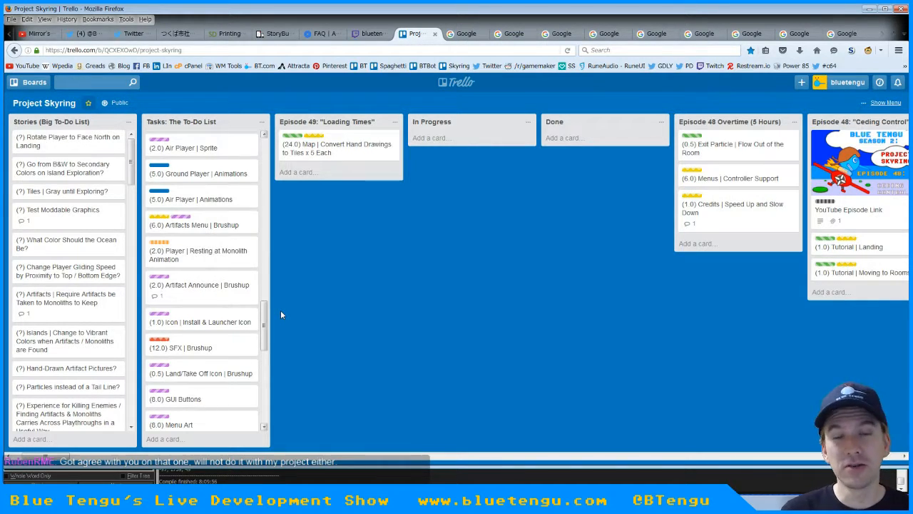
left_click_drag(265, 318, 267, 148)
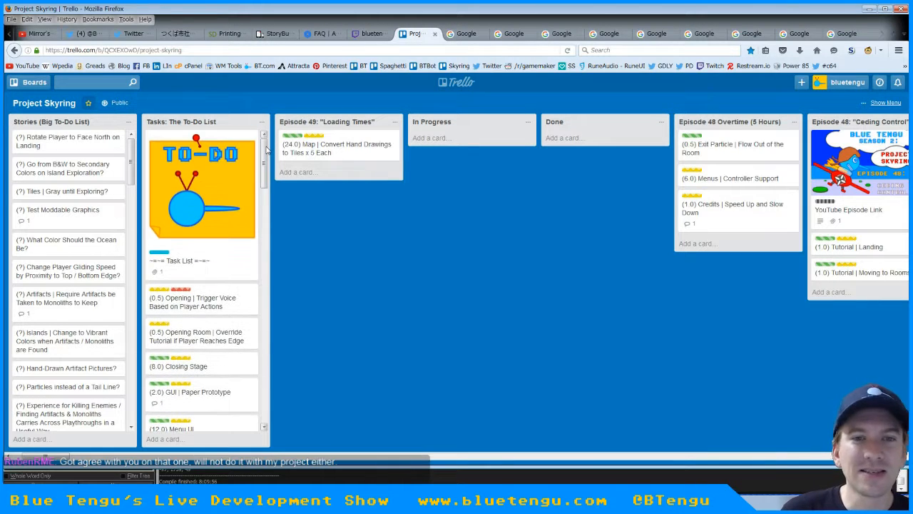
Leave the Trello board for a Google tab, then switch to GameMaker and view the beginning of the map sprites
left_click(466, 34)
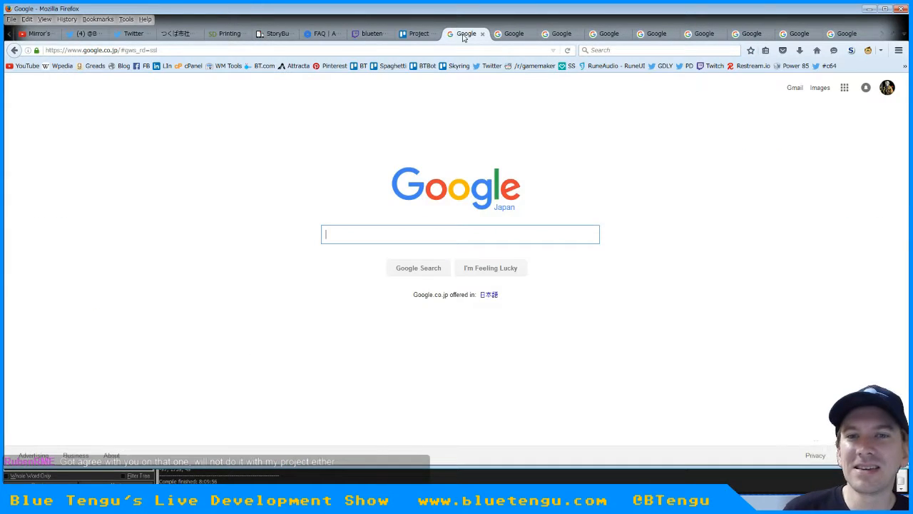
left_click(869, 8)
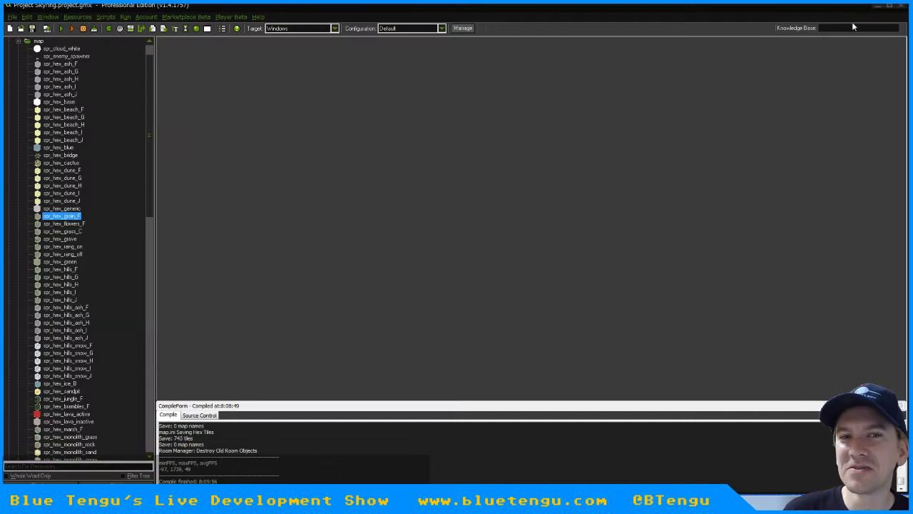
scroll(148, 51, "up", 1)
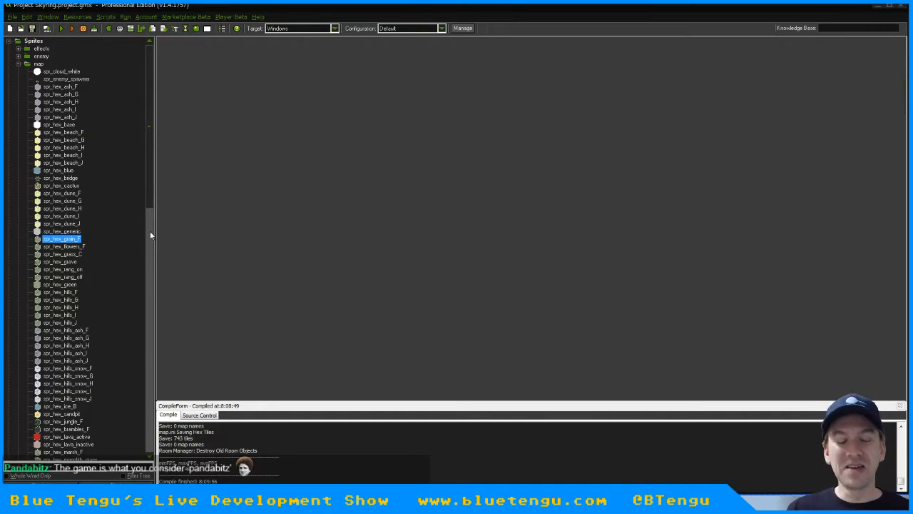
Switch back to Firefox and read the first cards of the Tasks list on the Project Skyring board
key("alt+Tab")
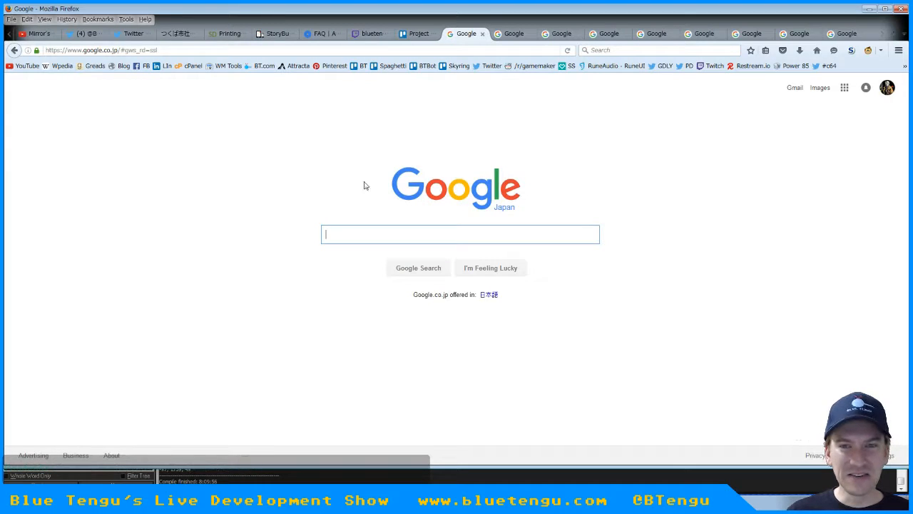
left_click(416, 34)
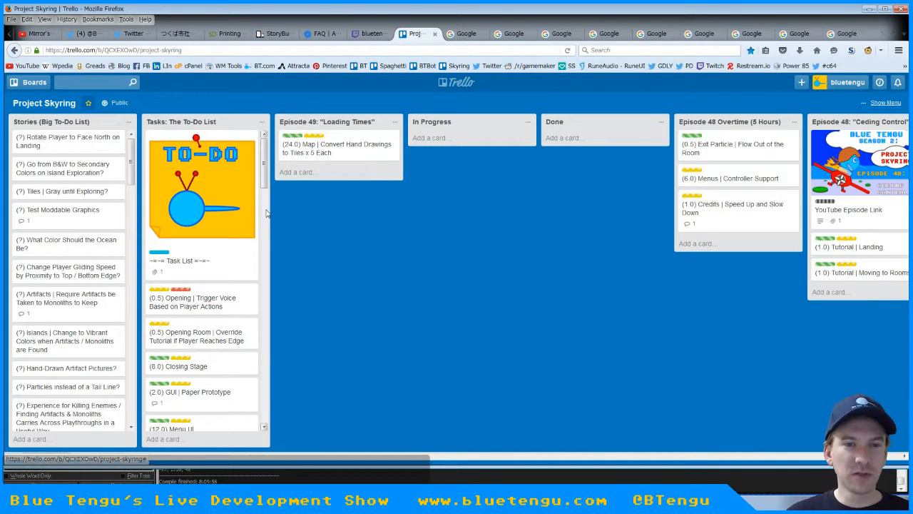
mouse_move(264, 154)
left_mouse_down()
mouse_move(266, 301)
mouse_move(271, 165)
left_mouse_up()
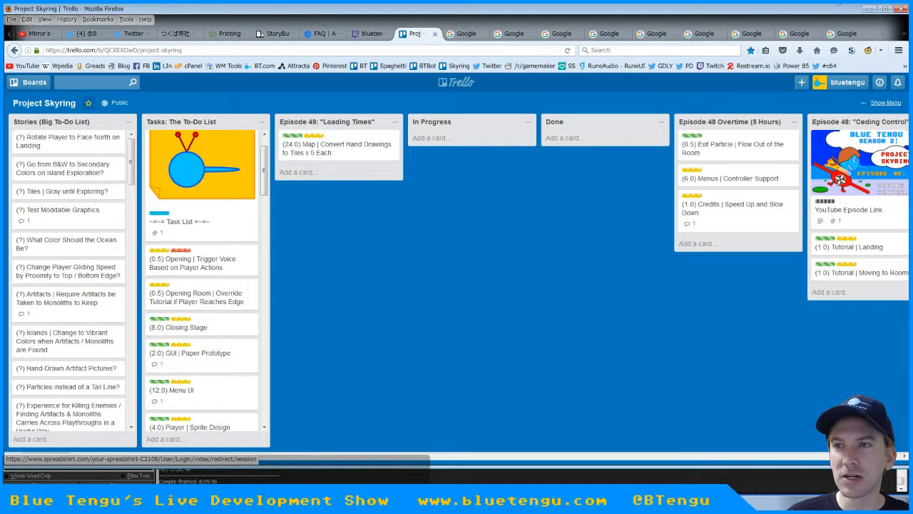
Switch to GameMaker and inspect the sprite properties of spr_hex_ash_H and spr_hex_dune_G, closing each one
key("alt+Tab")
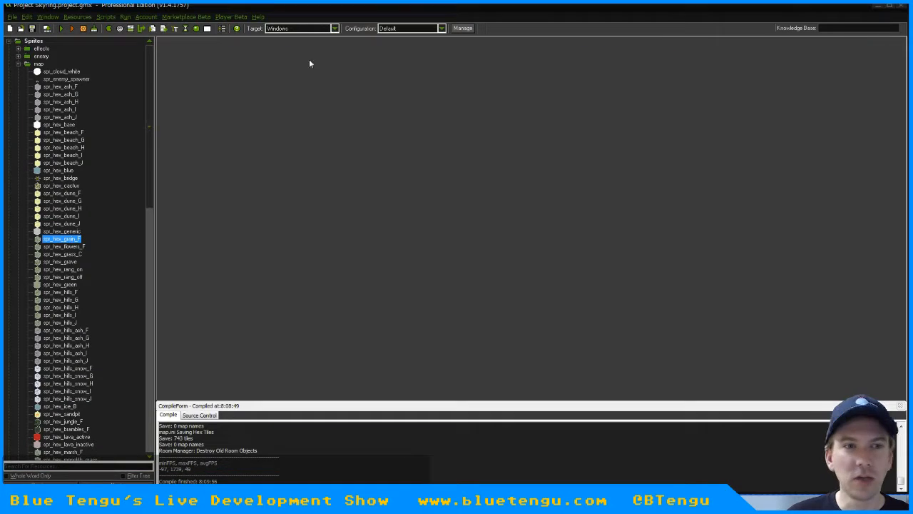
double_click(60, 96)
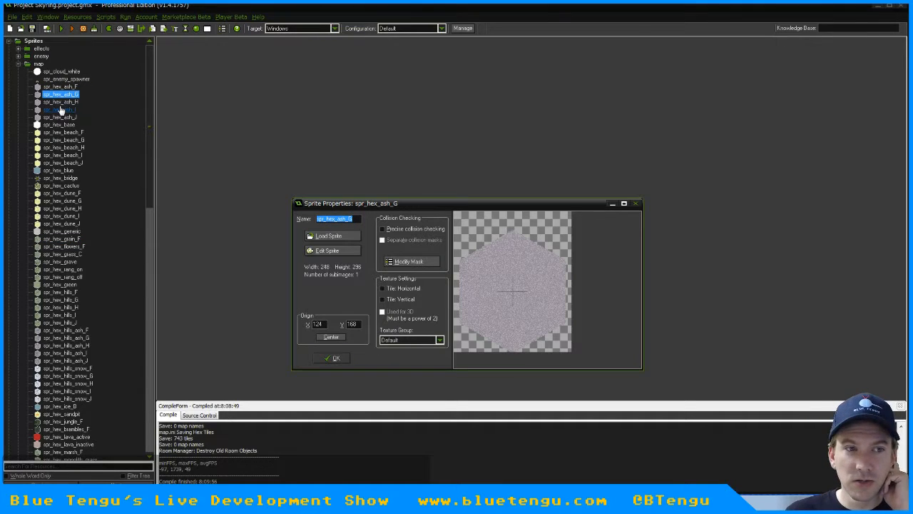
left_click(327, 358)
double_click(65, 209)
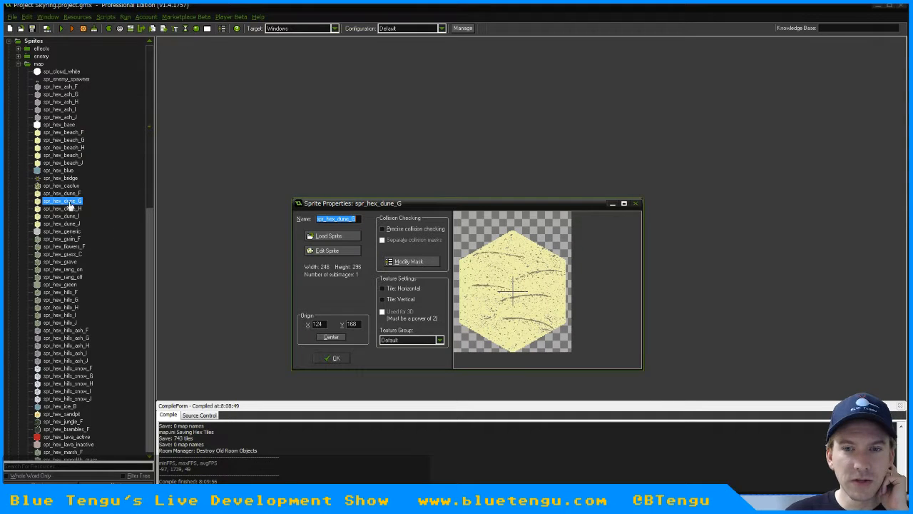
left_click(334, 358)
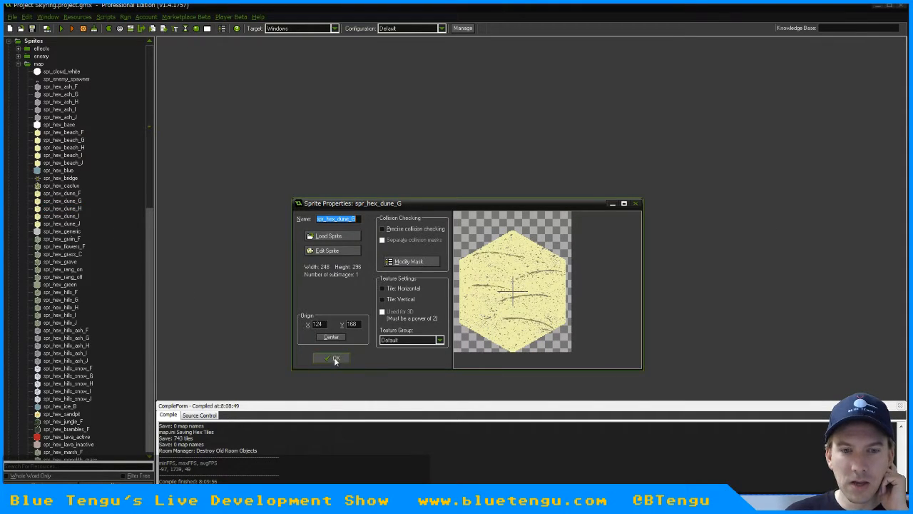
Go through the map sprites from spr_hex_dune_F to spr_hex_rang_on to check which tiles need variants
left_click(62, 187)
left_click(62, 193)
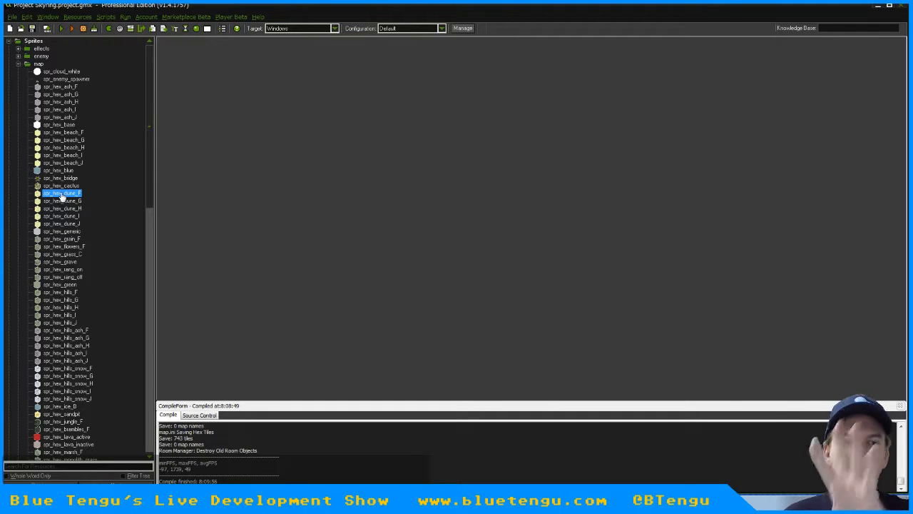
left_click(67, 239)
left_click(70, 255)
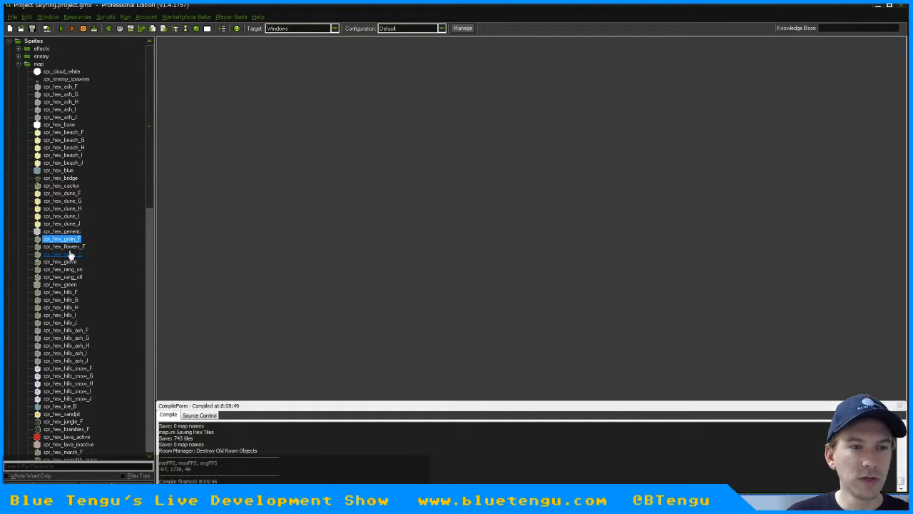
left_click(75, 269)
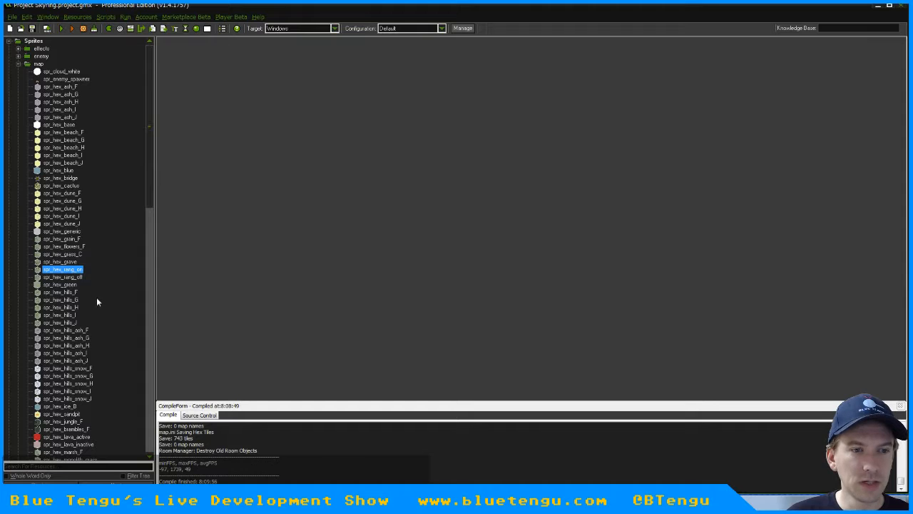
mouse_move(152, 159)
left_mouse_down()
mouse_move(151, 379)
mouse_move(149, 148)
left_mouse_up()
Find Notepad among the installed programs and open it with a blank document
key("super")
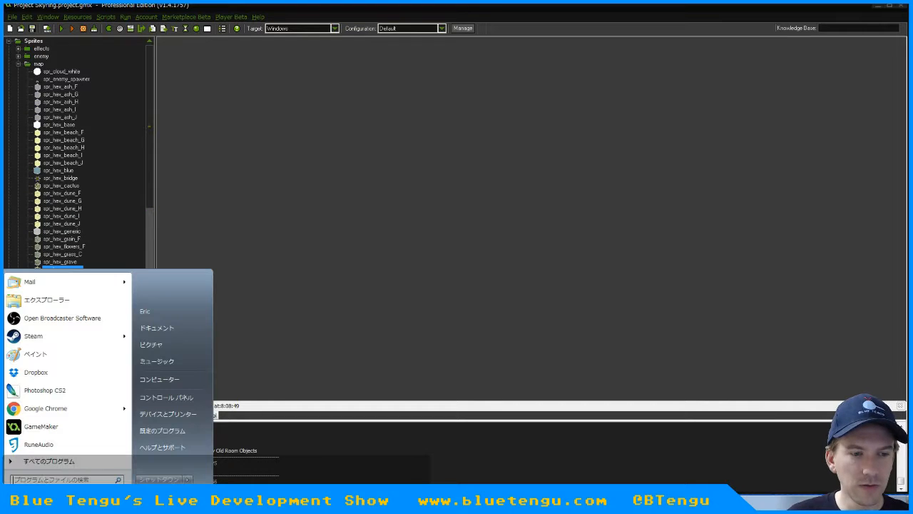
left_click(47, 481)
type("notepad")
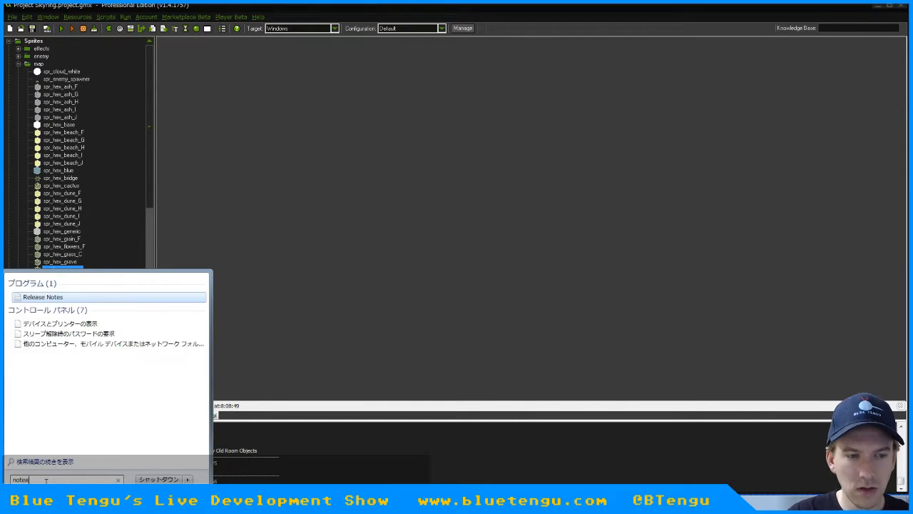
key("Return")
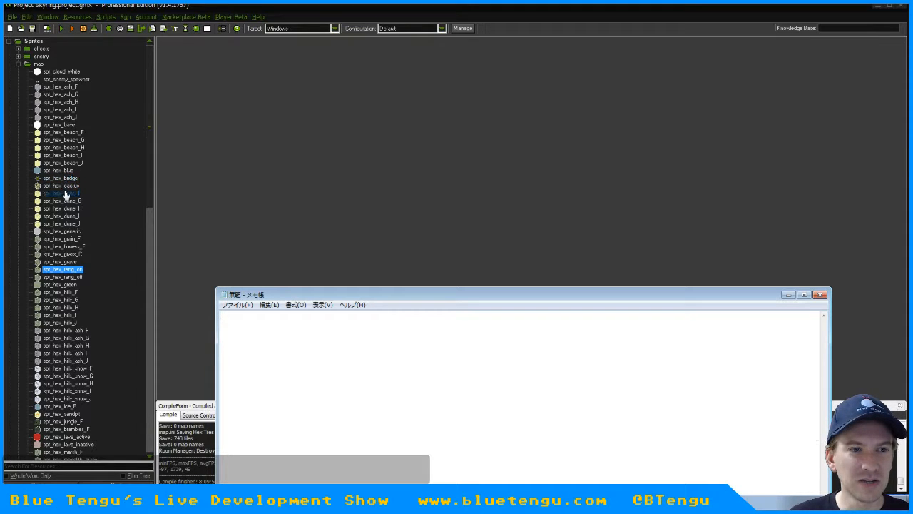
Start a tile list with cactus x 5 and grain x 5 on separate lines
type("cactus")
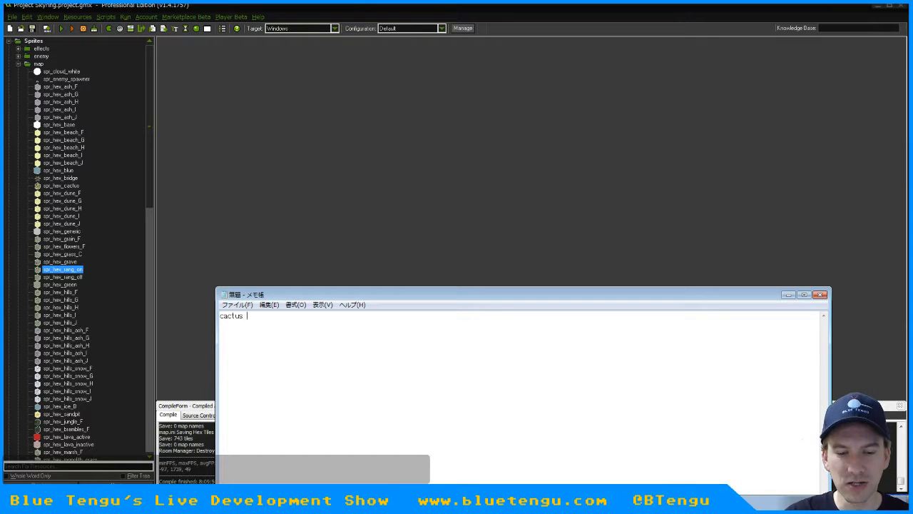
type(" x 5")
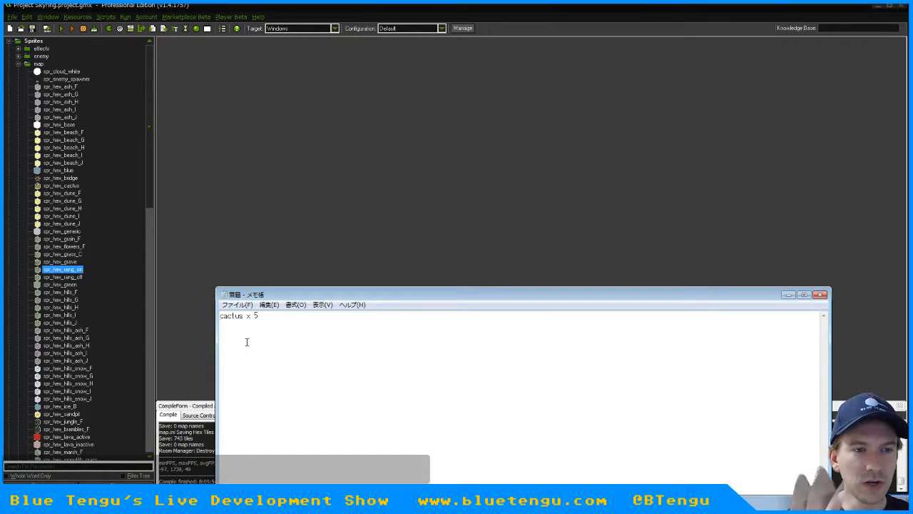
key("Return")
type("grain x ")
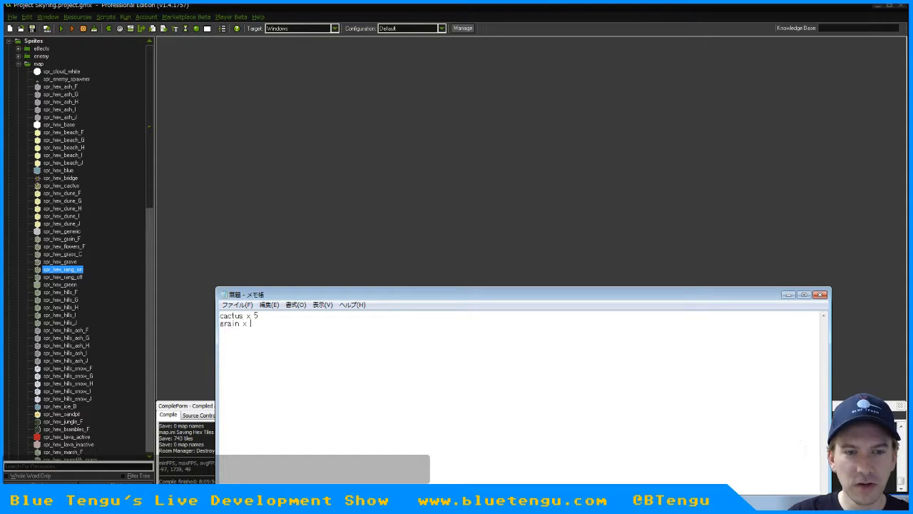
type("5")
key("Return")
Add the lines flowers x 5 and grass x 10 to the tile list
type("flow")
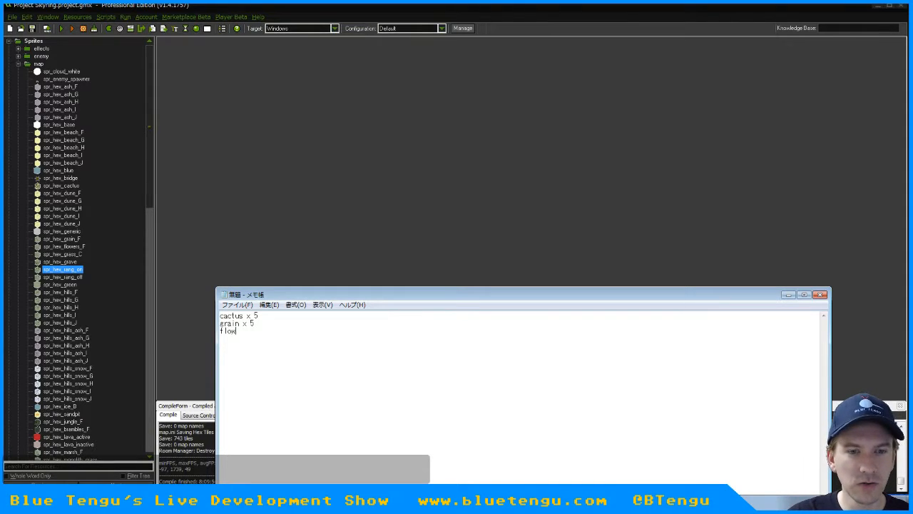
type("ers x 5 grass 10")
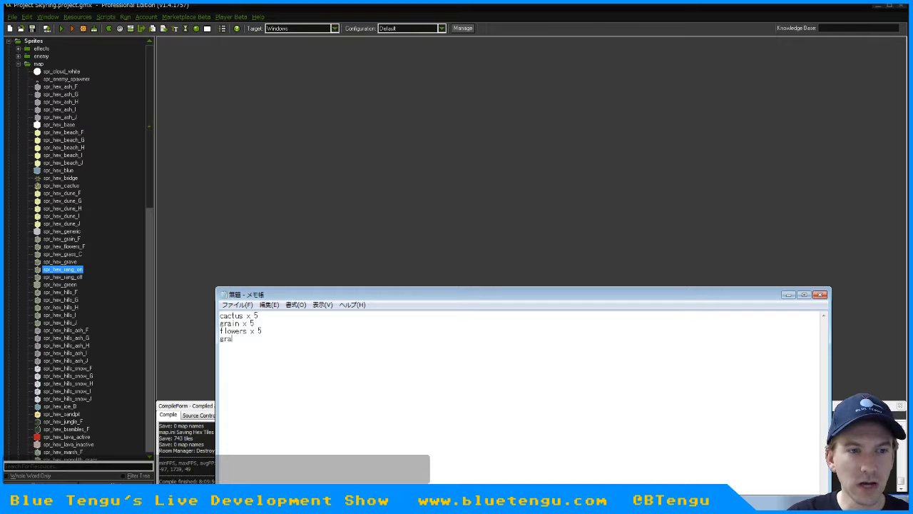
key("Return")
left_click(243, 339)
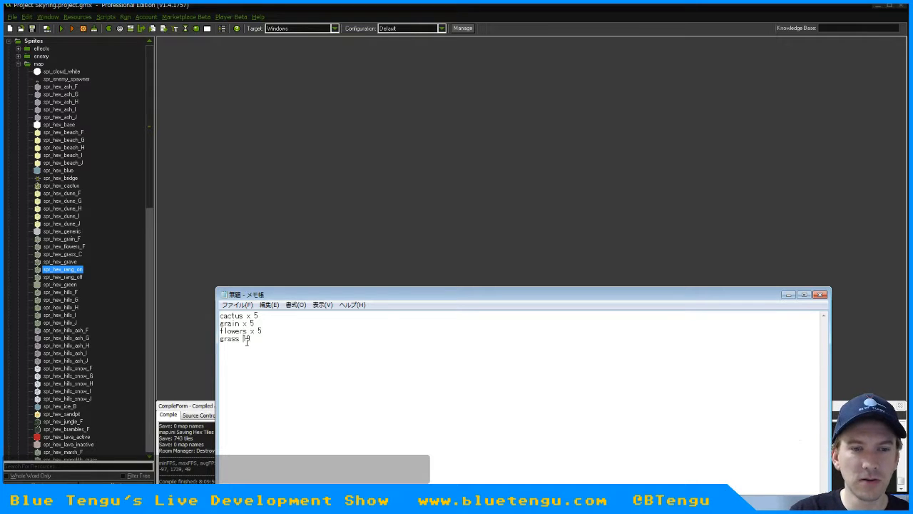
type("x 10")
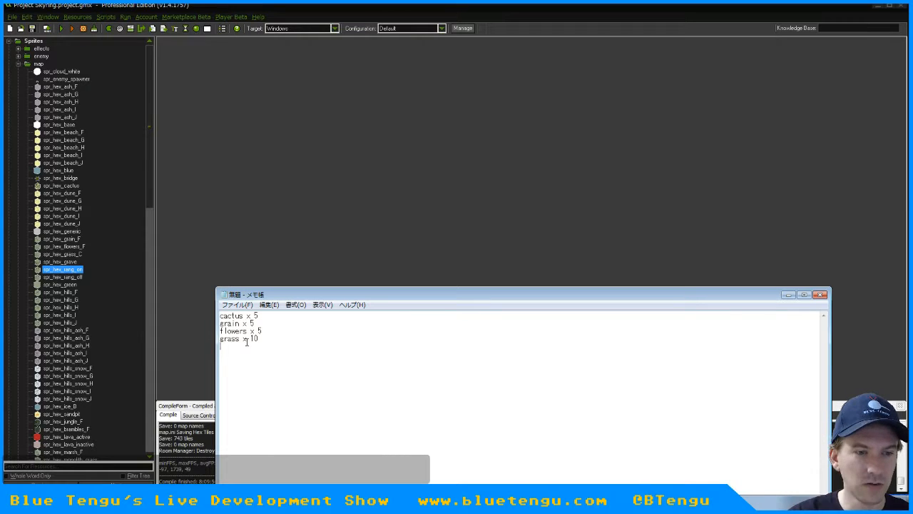
Add ice x 5, sandpit x 2, jungle x 5 and brambles x 5 on separate lines of the tile list
key("Return")
type("ice x 5")
key("Return")
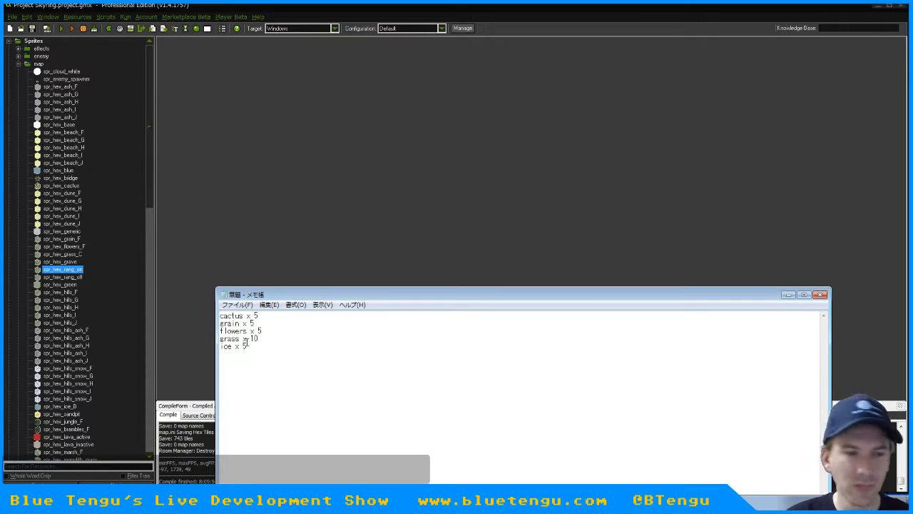
type("sandpit x 2")
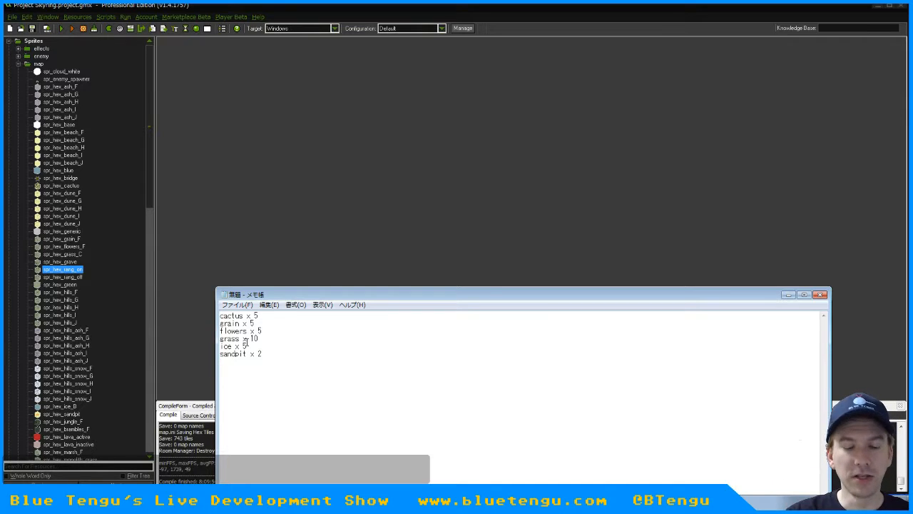
type(" jungle x 5")
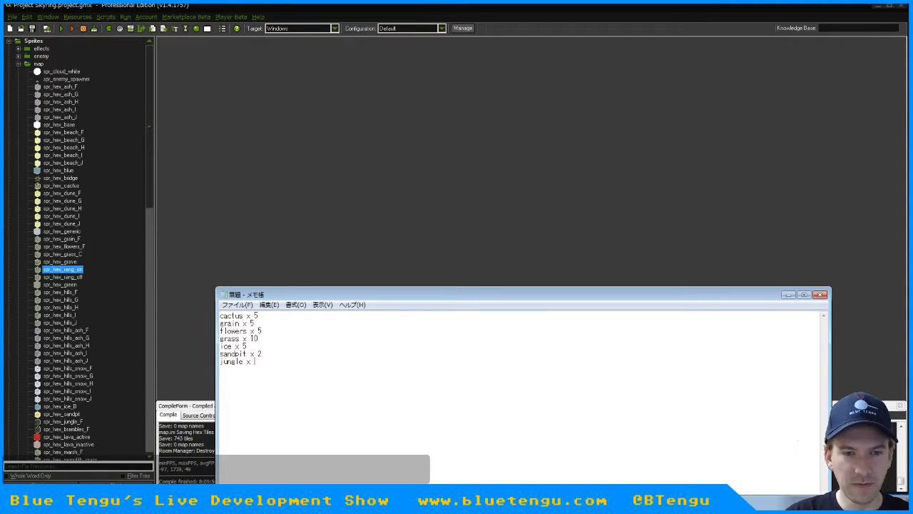
key("Return")
type("bramb")
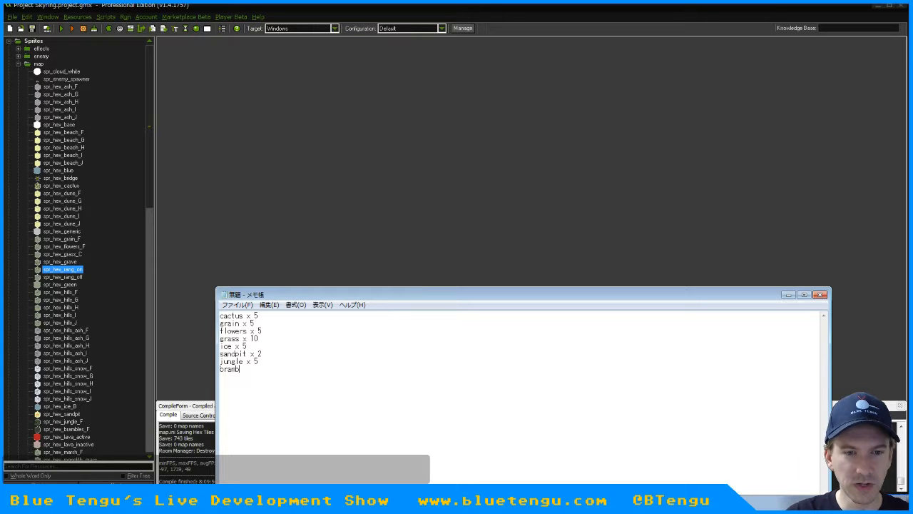
type("les x 5")
key("Return")
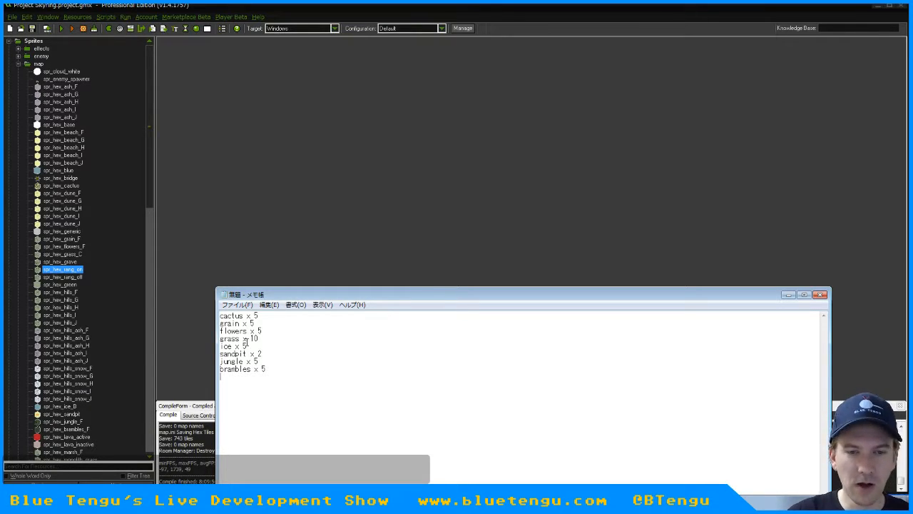
Continue the tile list with lava active x 3, lava inactive x 5 and marsh x 5, one per line
type("lava active x")
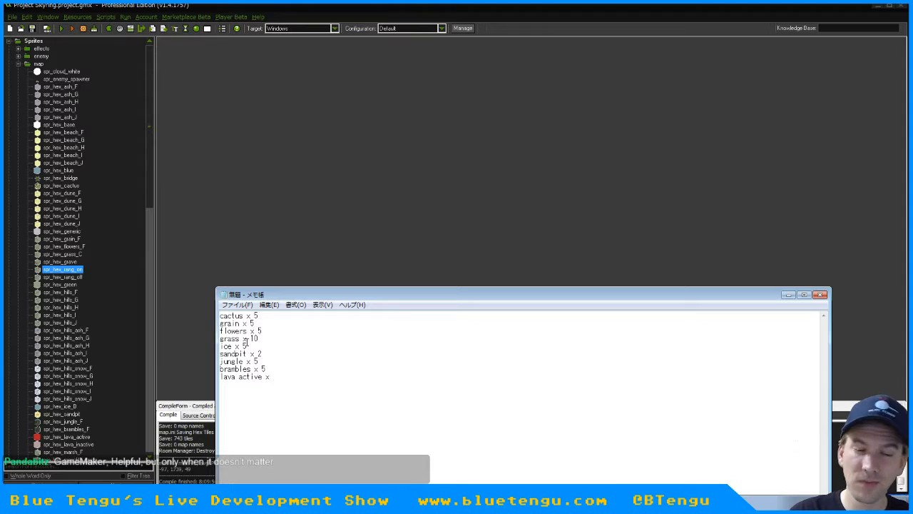
type(" 3 ")
type("lava ")
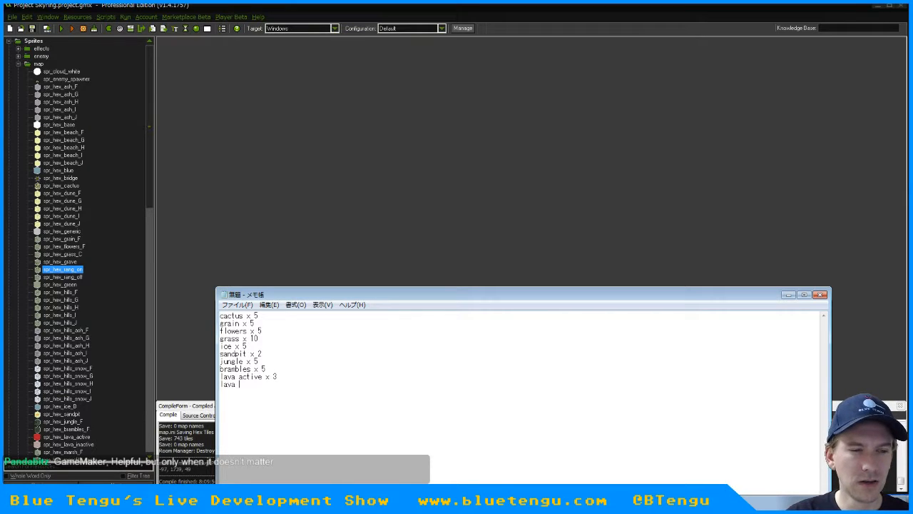
type("inacti")
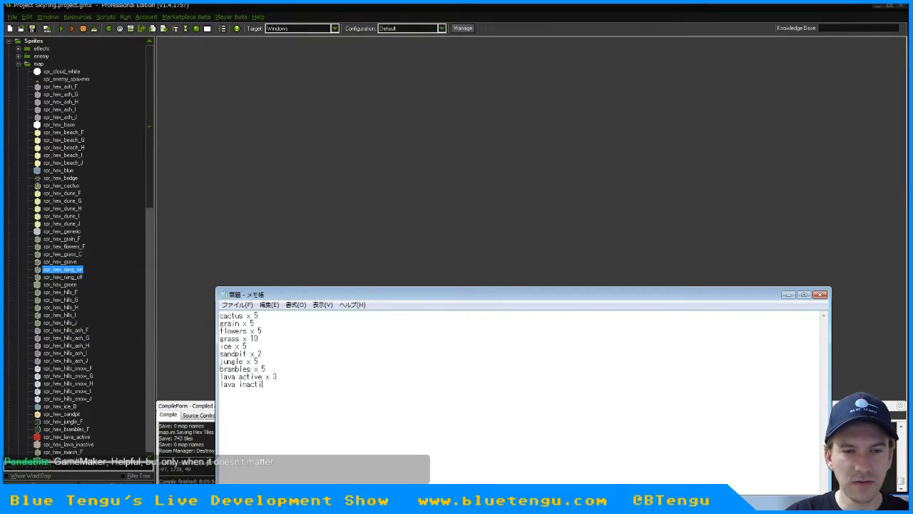
type("ve x 5")
key("Return")
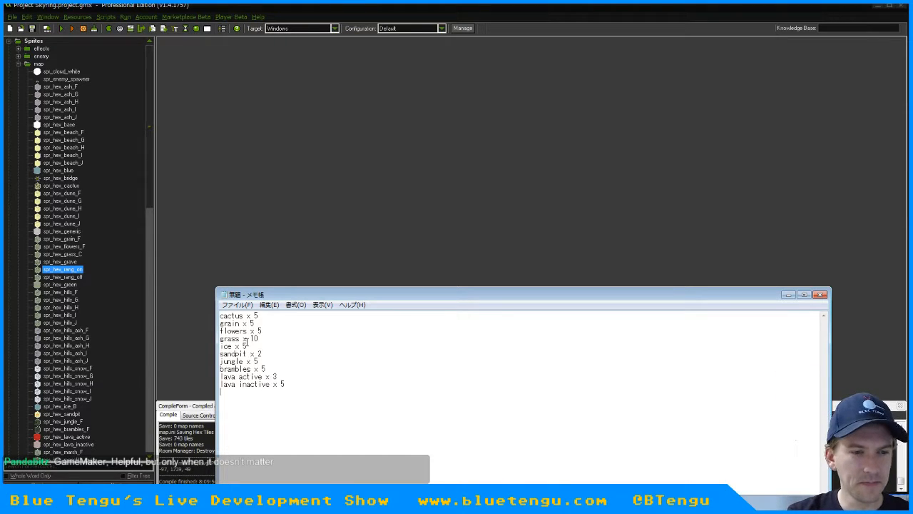
type("marsh x 5")
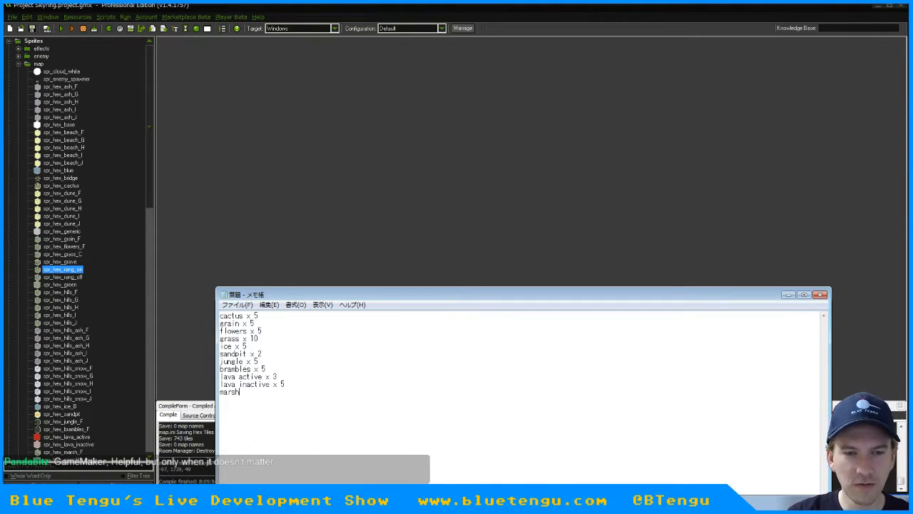
key("Return")
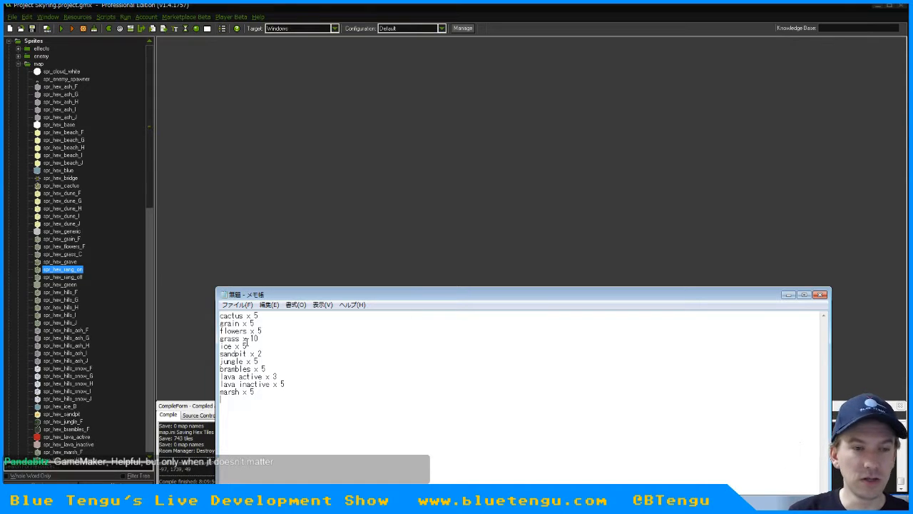
Check the map sprites following marsh, add mountain x 7 to the Notepad list and set the grass count to 15
left_click_drag(147, 177, 142, 272)
left_click(59, 197)
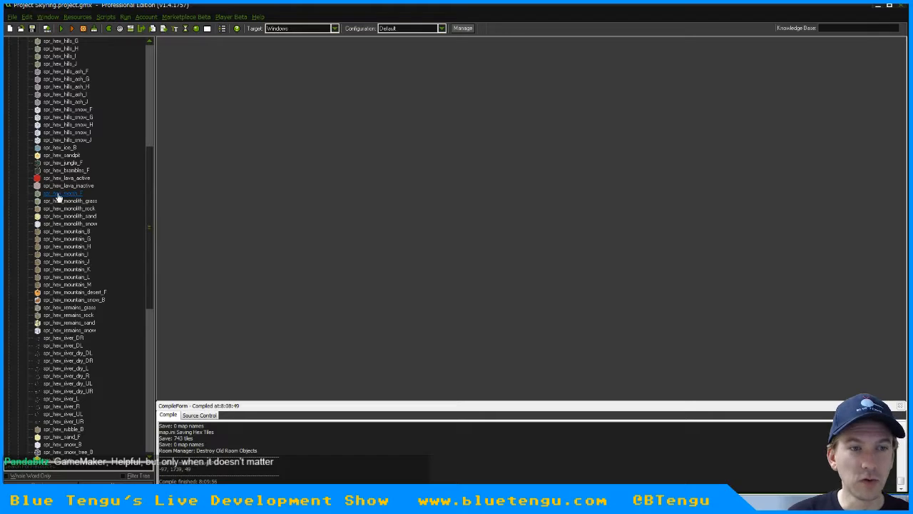
key("alt+Tab")
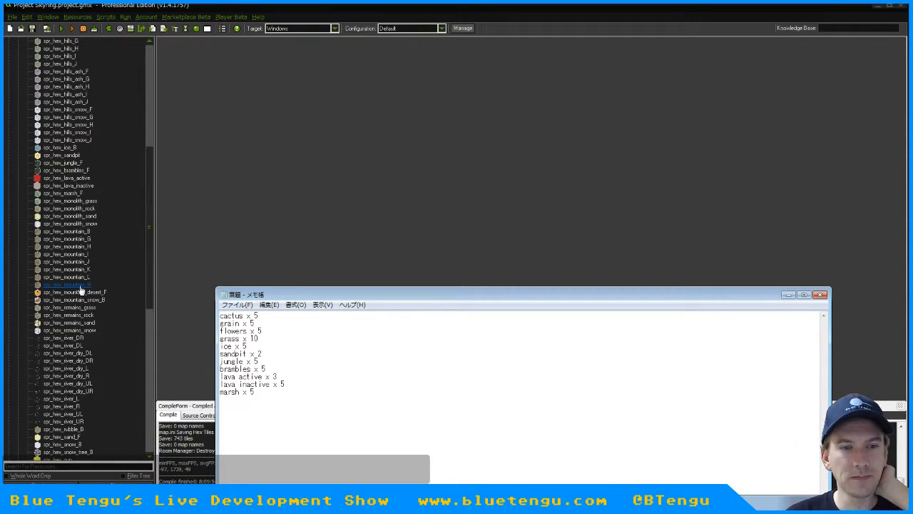
left_click(230, 401)
type("mounta")
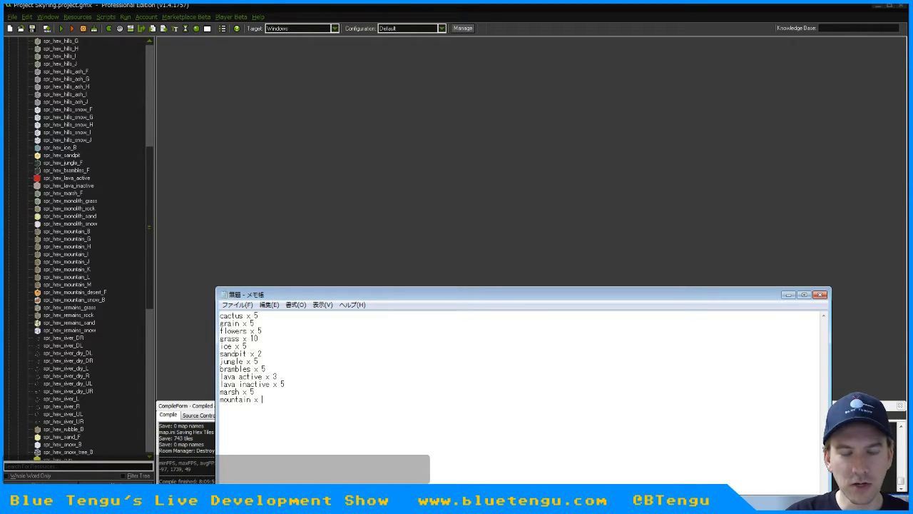
type("in x ")
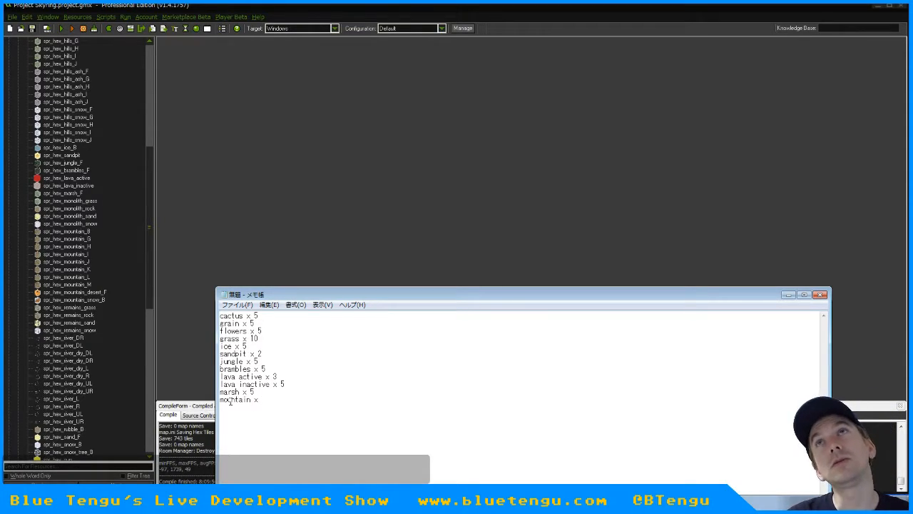
type("7")
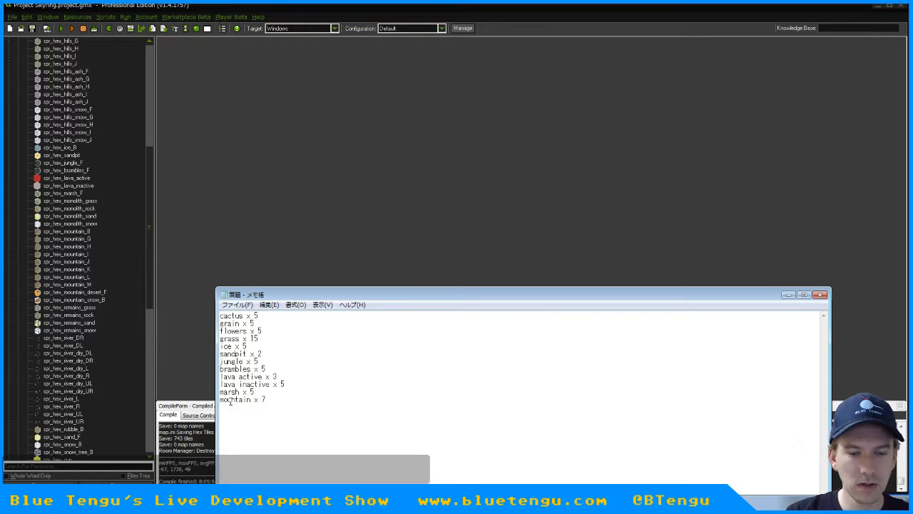
Add mountain desert x 5 and mountain snow x 5 on separate lines below mountain
type("mountain des")
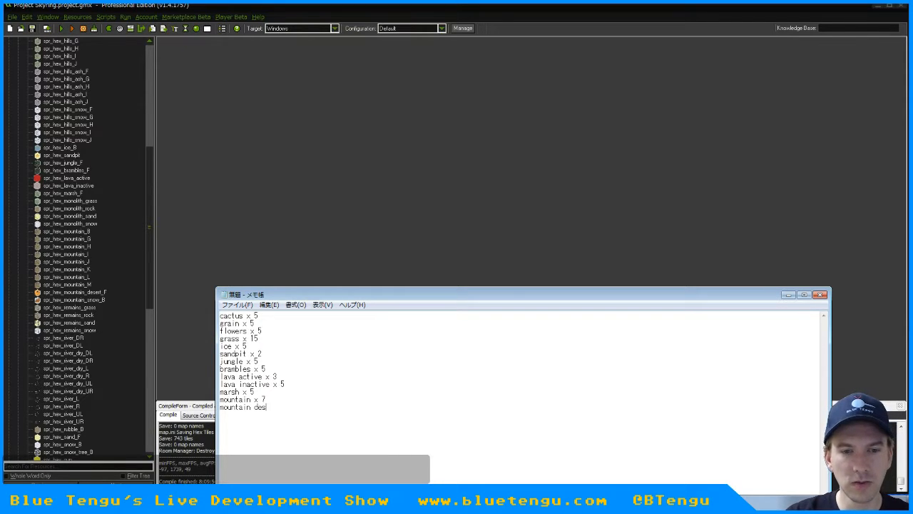
type("ert x 5 ")
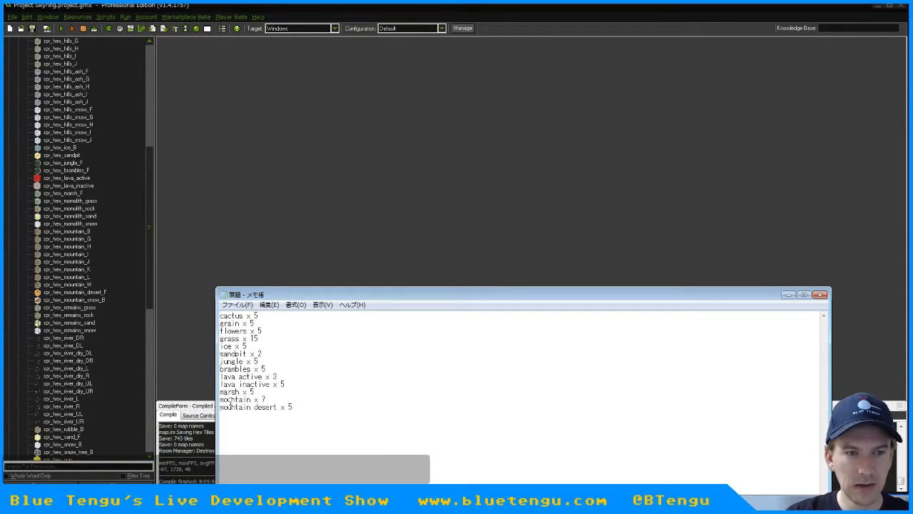
type("mountain snow")
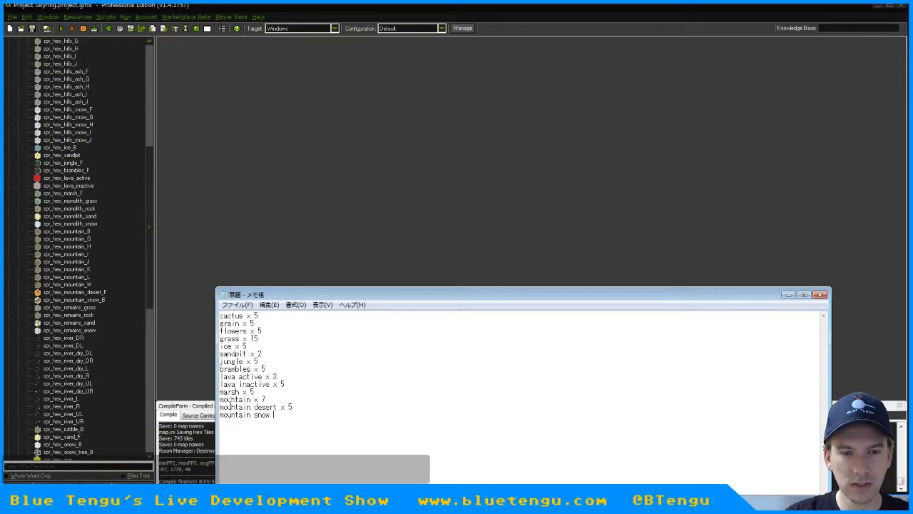
type(" x")
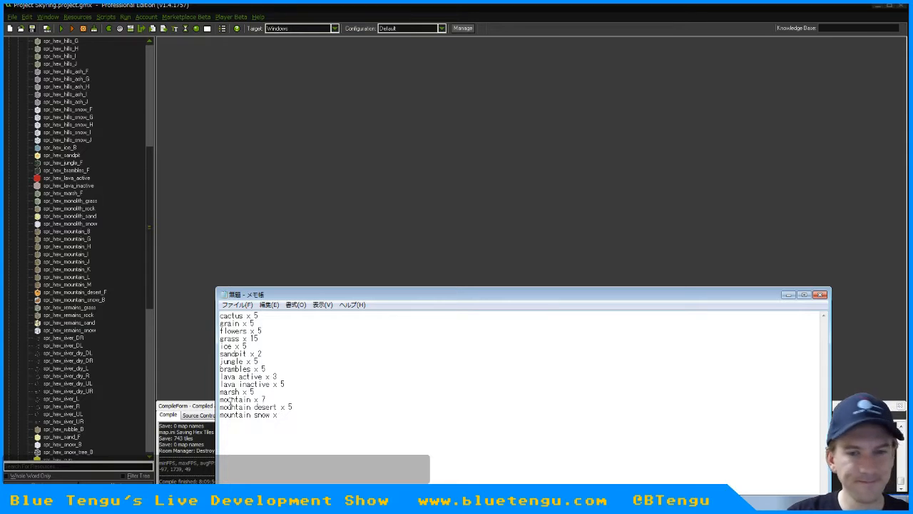
type(" 5")
key("Return")
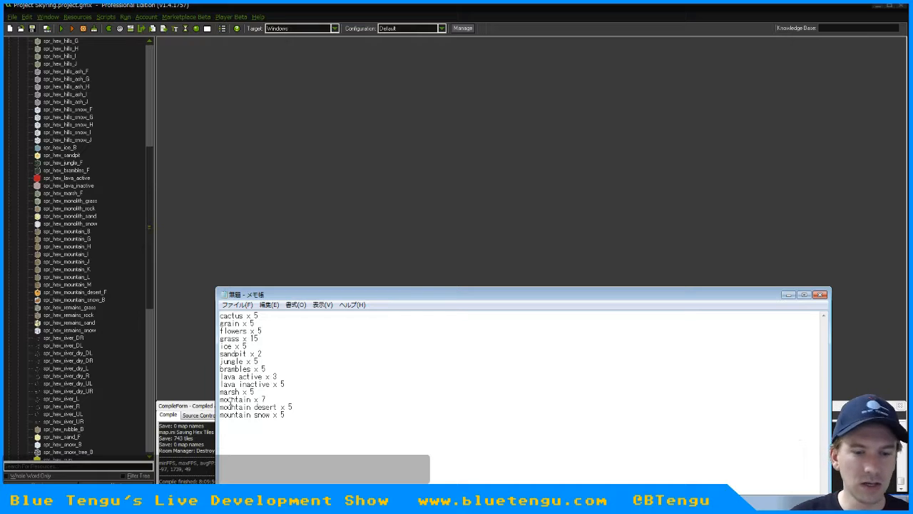
Add remains x 5 to the list and check it against the grass, rock, sand and snow remains sprites in GameMaker
type("emains ")
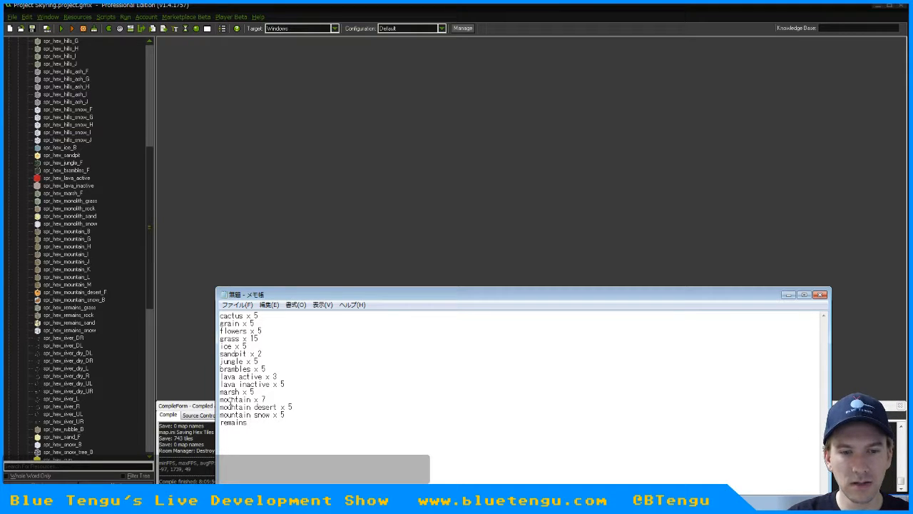
type("x 5")
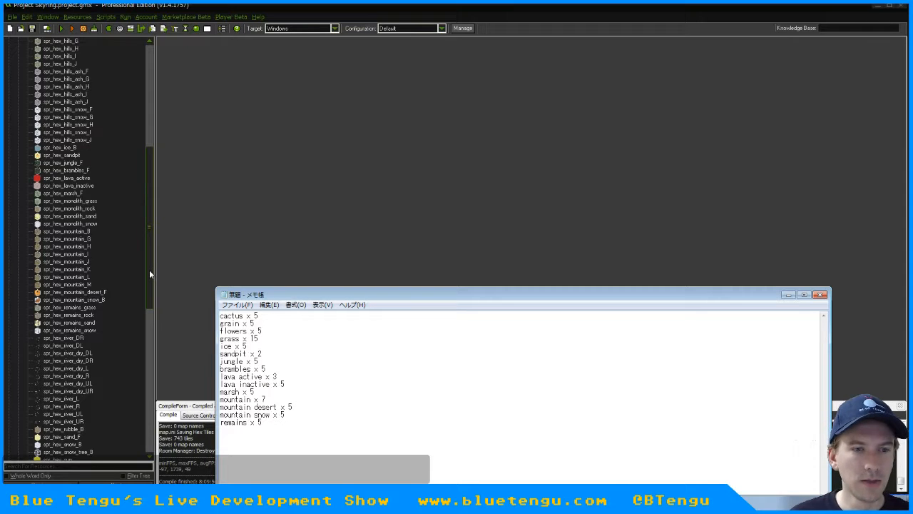
left_click(72, 310)
left_click(72, 314)
left_click(72, 322)
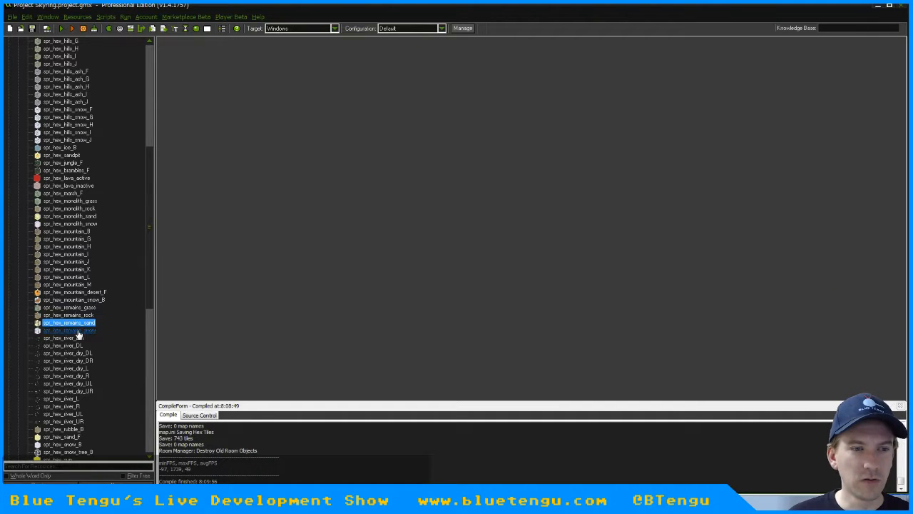
left_click(72, 330)
key("alt+Tab")
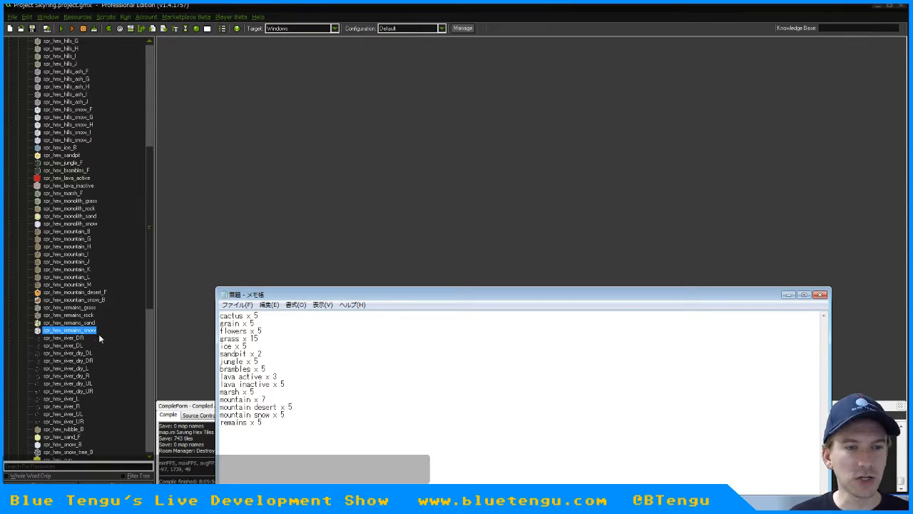
Find spr_hex_rubble_B below the river sprites in GameMaker and add rubble x 5 to the Notepad list
left_click_drag(145, 281, 149, 351)
left_click(64, 255)
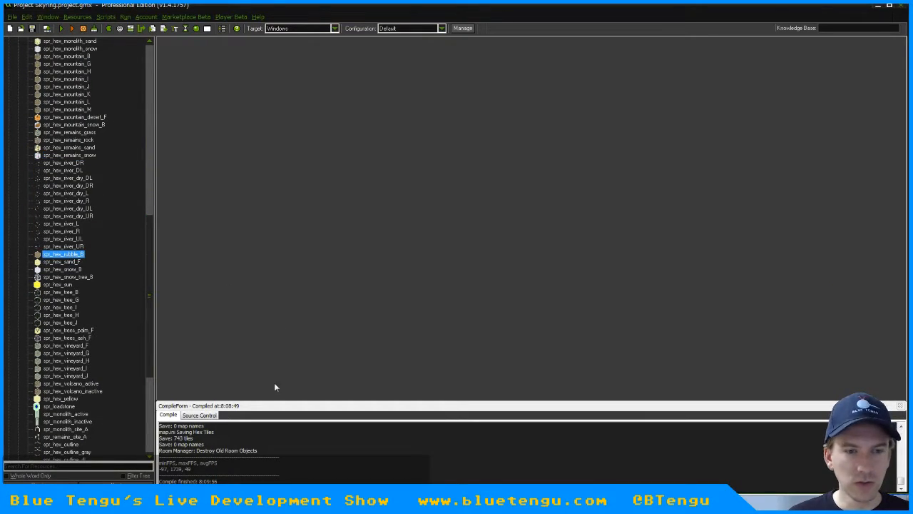
key("alt+Tab")
type("ru")
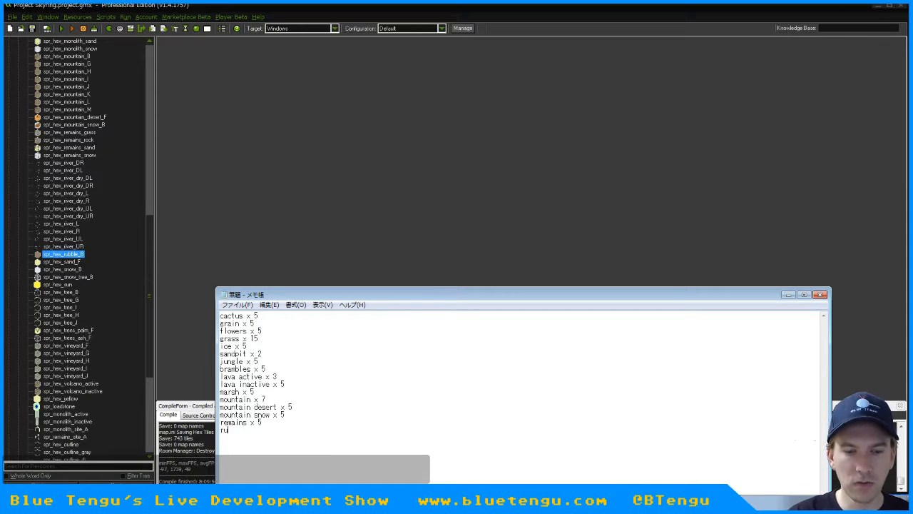
type("bble x 5")
key("Return")
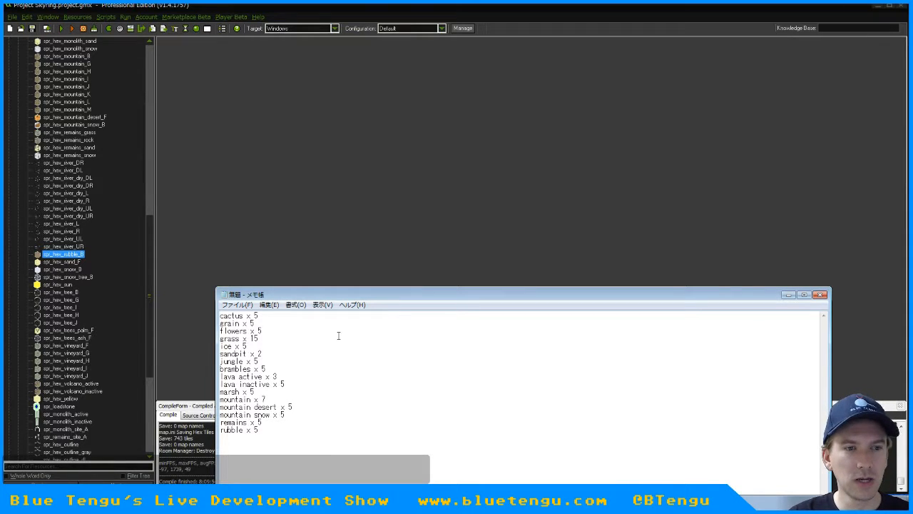
Add sand x 5 and snow x 5 on separate lines below rubble in the Notepad list
type("sand x 5 ")
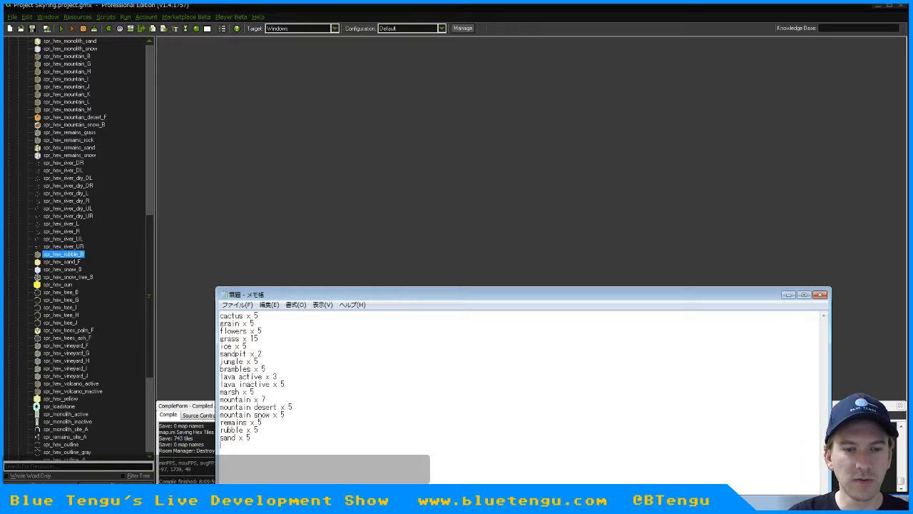
type("snow x 5")
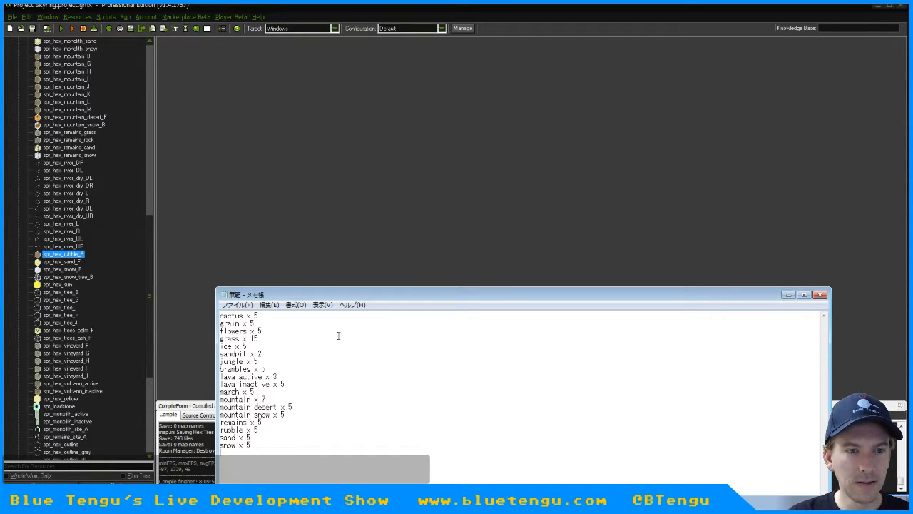
key("Return")
Add a snow tree x line without a count, check spr_hex_snow_tree_B in GameMaker and mark the line with a leading question mark
type("snow tre")
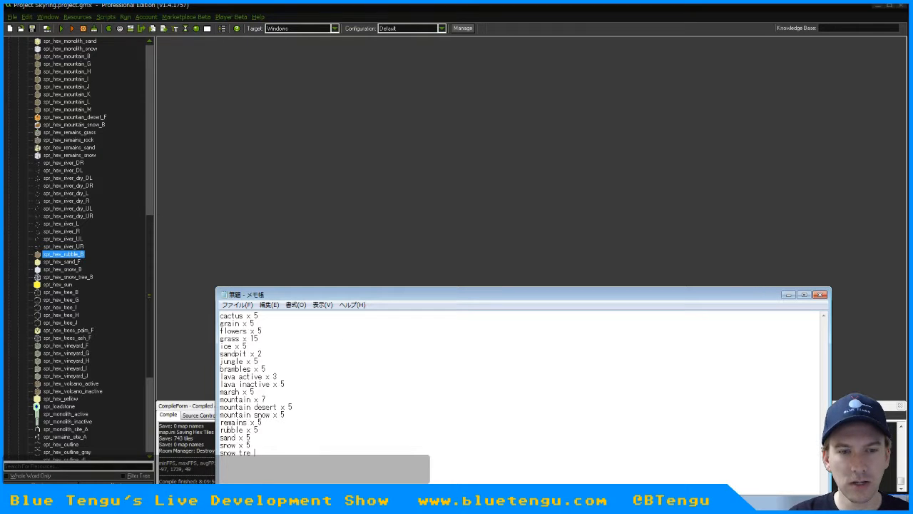
type("e x")
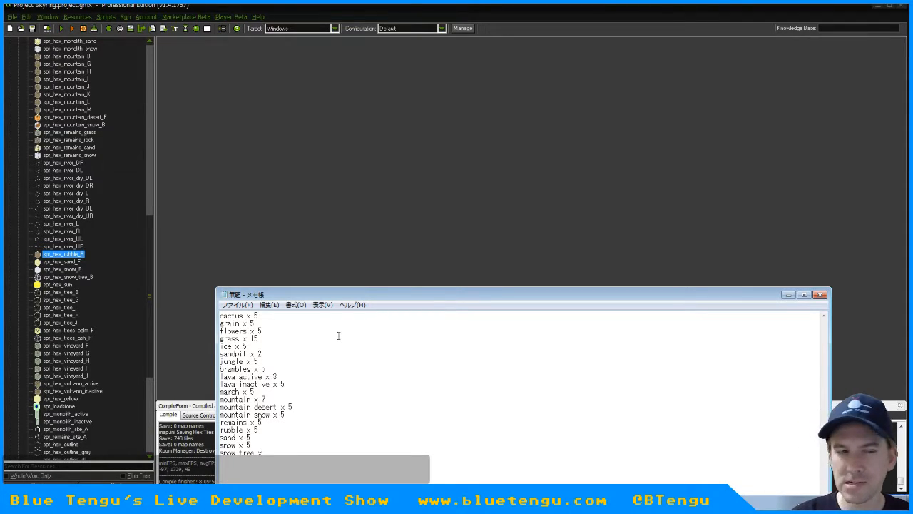
double_click(68, 277)
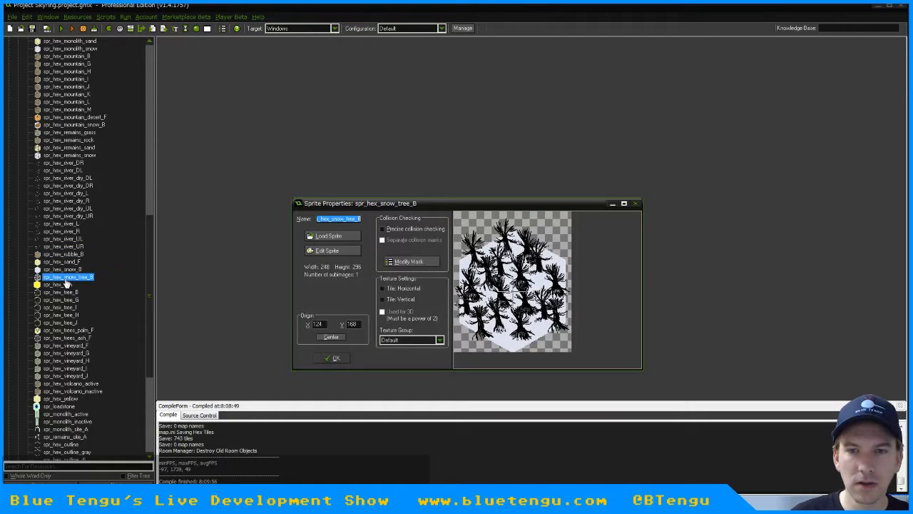
left_click(332, 358)
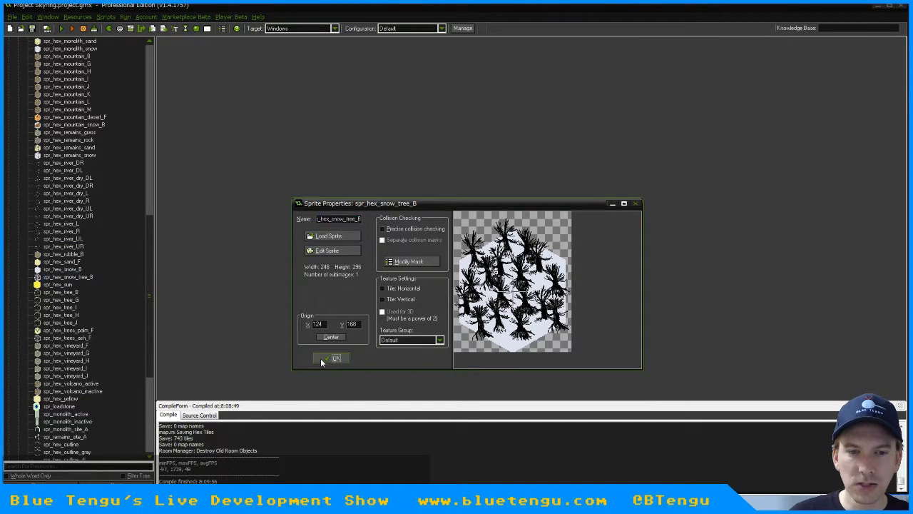
key("alt+Tab")
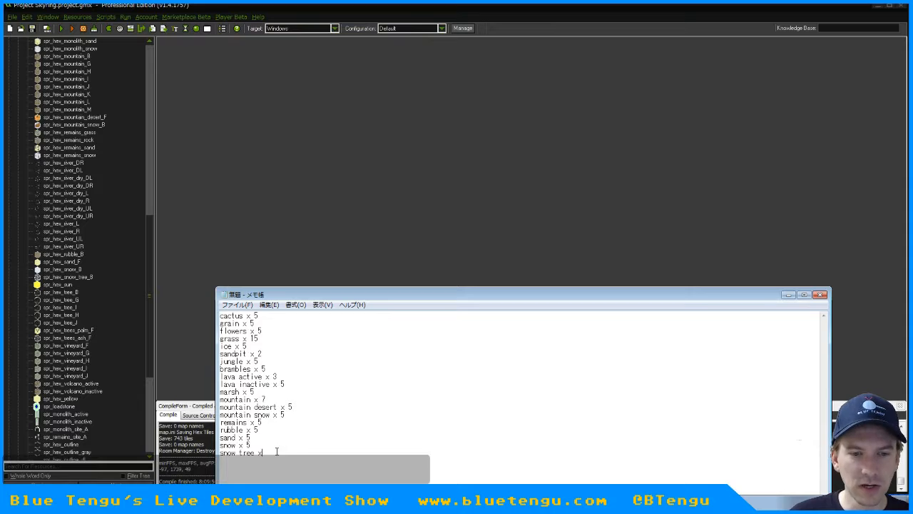
type("?")
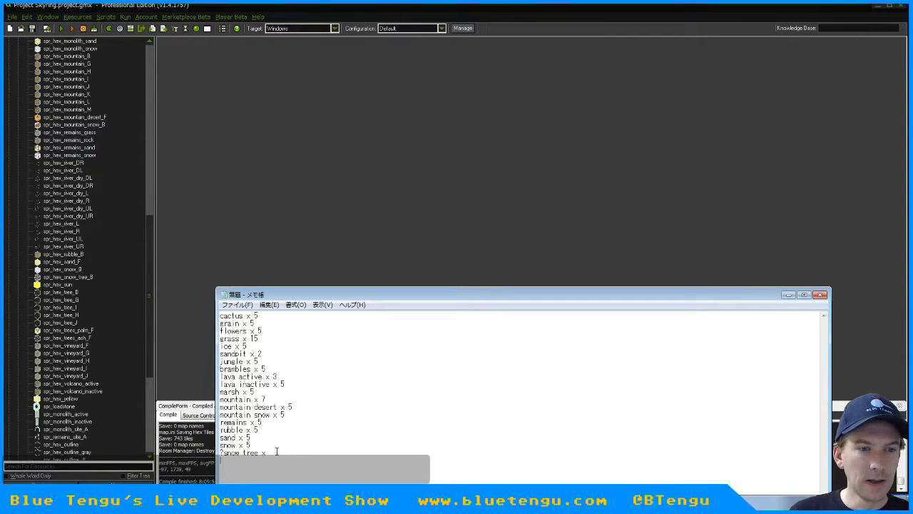
type("pal")
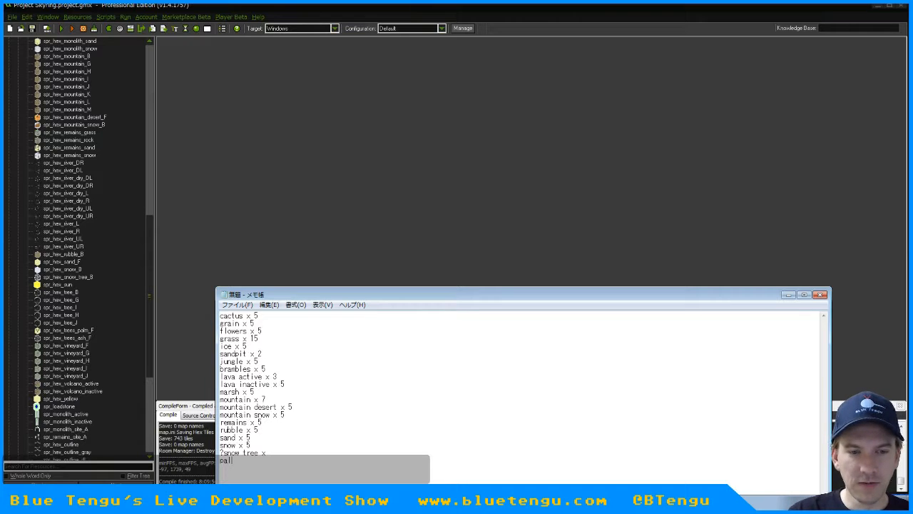
type("m trees x ")
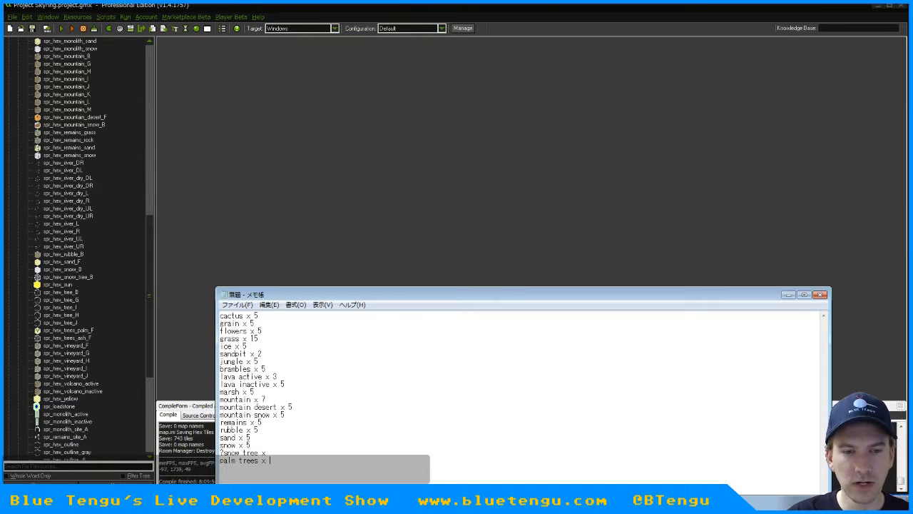
type("5")
Add palm trees x 5 to the Notepad list
key("Return")
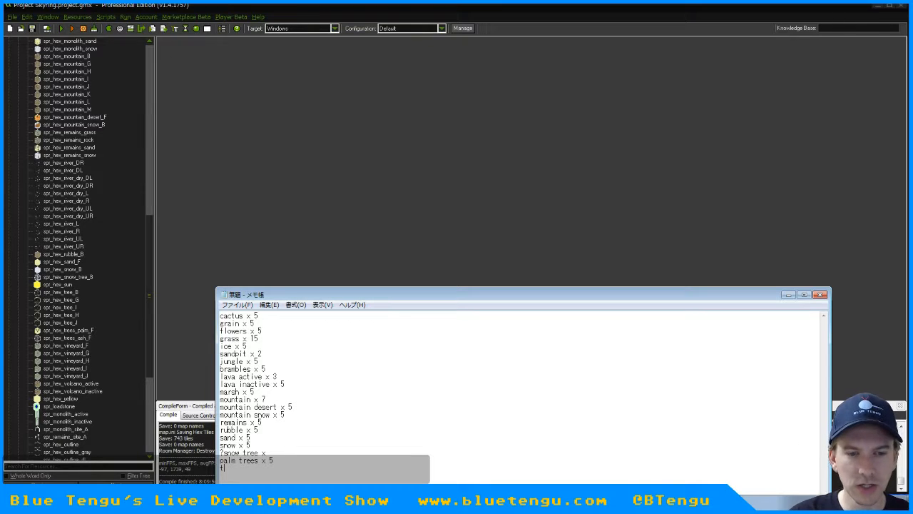
Try a ?ash tree x line below palm trees, and delete both question-marked tree lines from the list
type("?ash tree x")
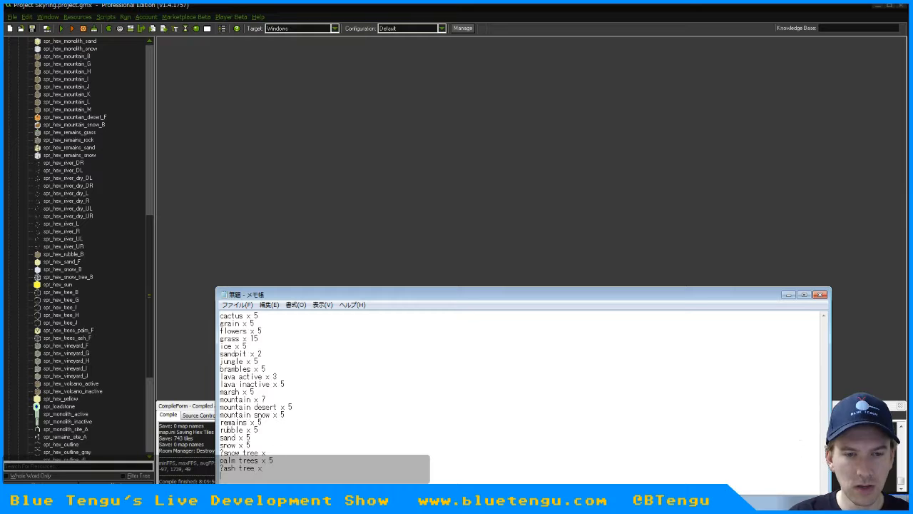
left_click(276, 451)
key("shift+Home")
key("Delete")
key("Delete")
key("Down")
key("shift+End")
key("Delete")
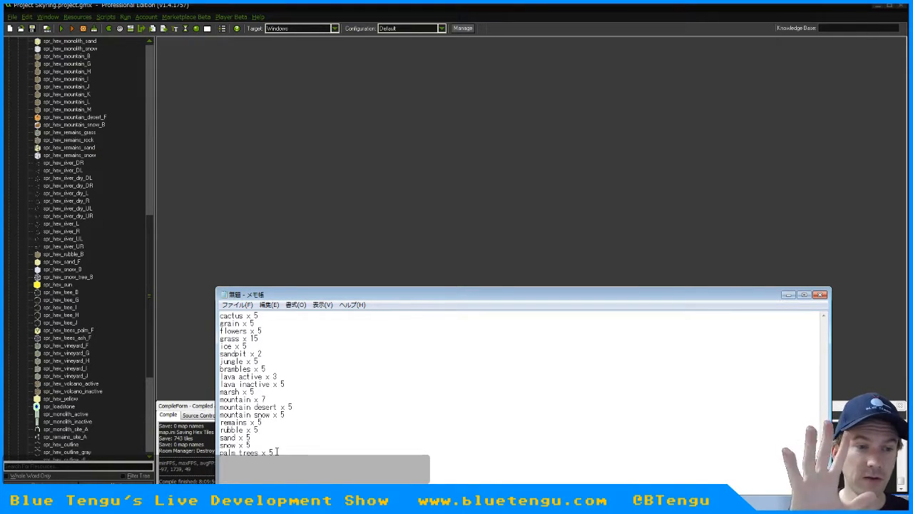
Add active volcano x 5 below palm trees in the list
type("vol")
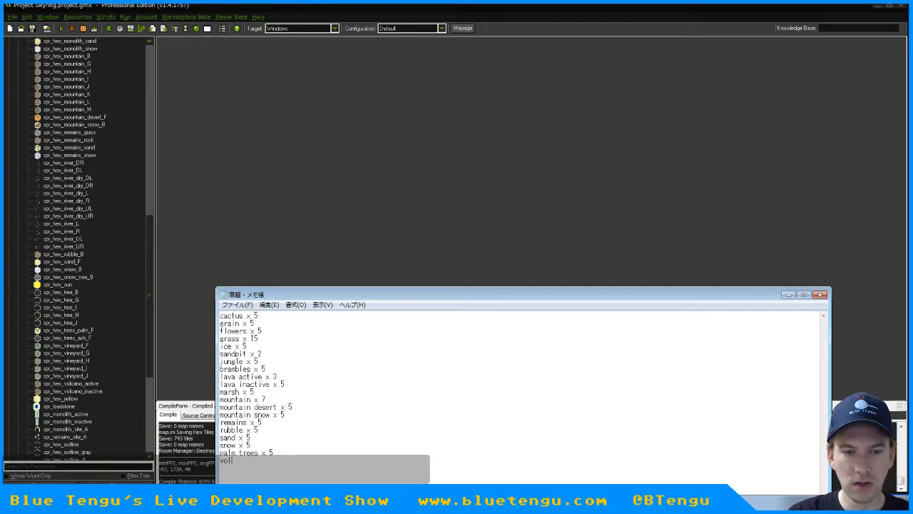
type("cano x 5")
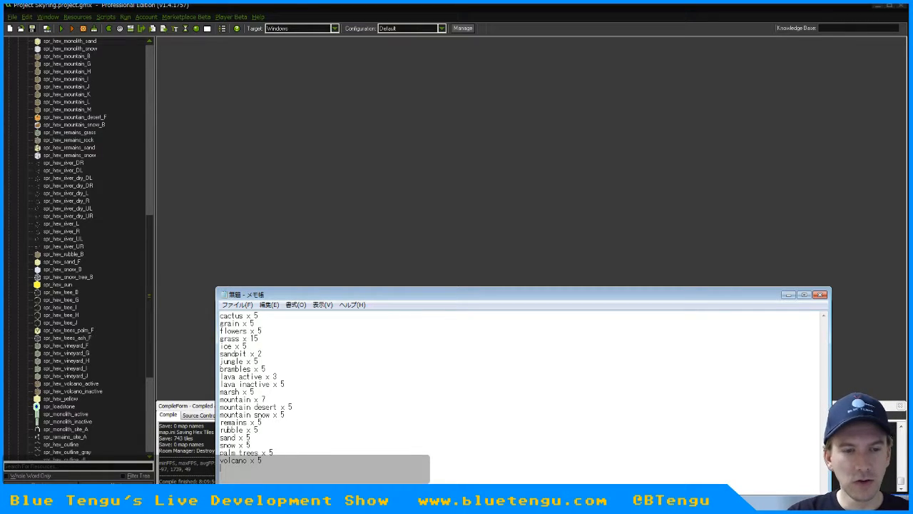
key("BackSpace")
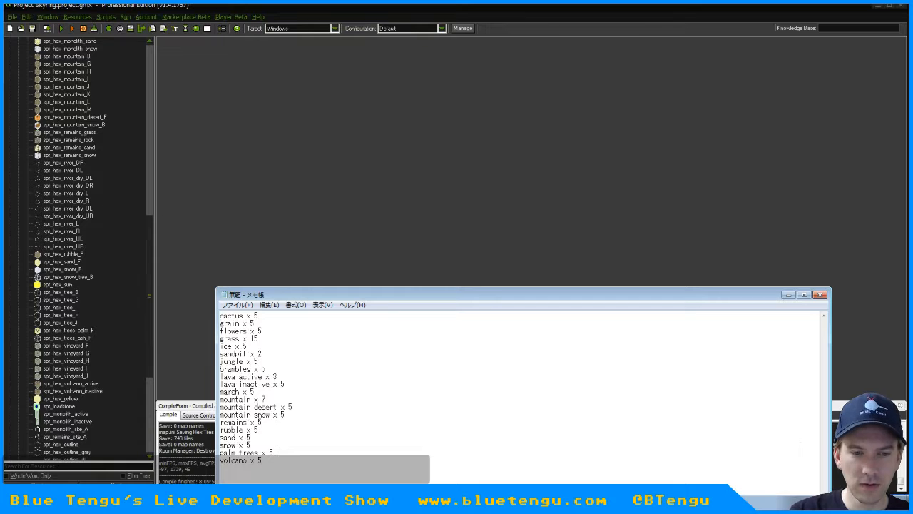
key("Home")
type("active")
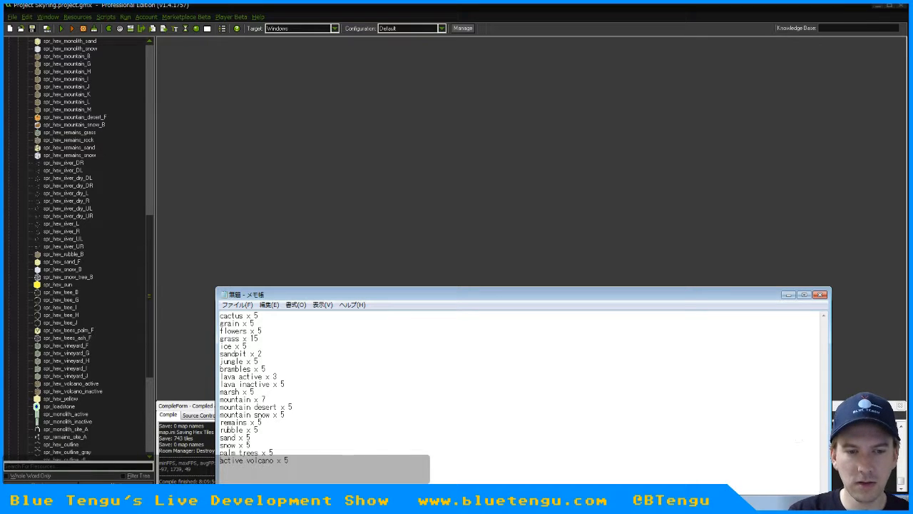
Duplicate the active volcano line and change the copy to inactive volcano x 5
key("Home")
key("shift+End")
key("ctrl+c")
key("Up")
key("Down")
key("End")
key("Return")
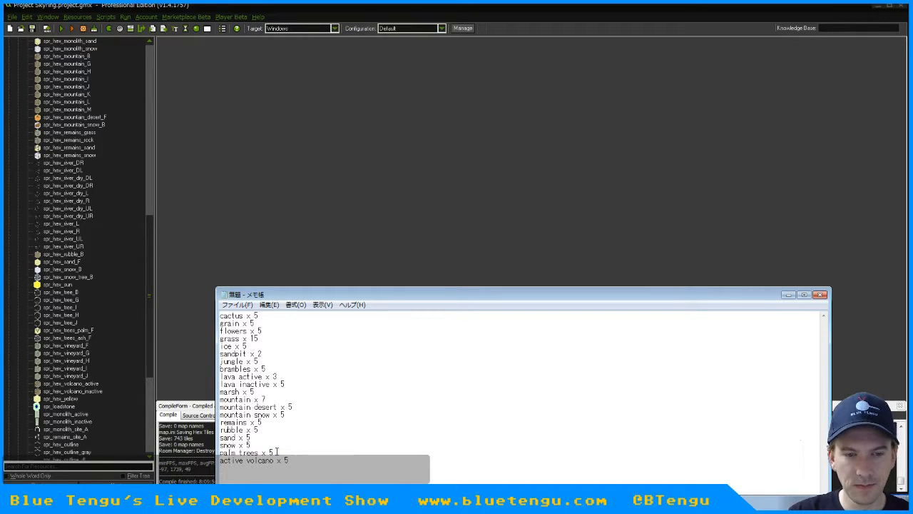
key("ctrl+v")
key("Home")
type("in")
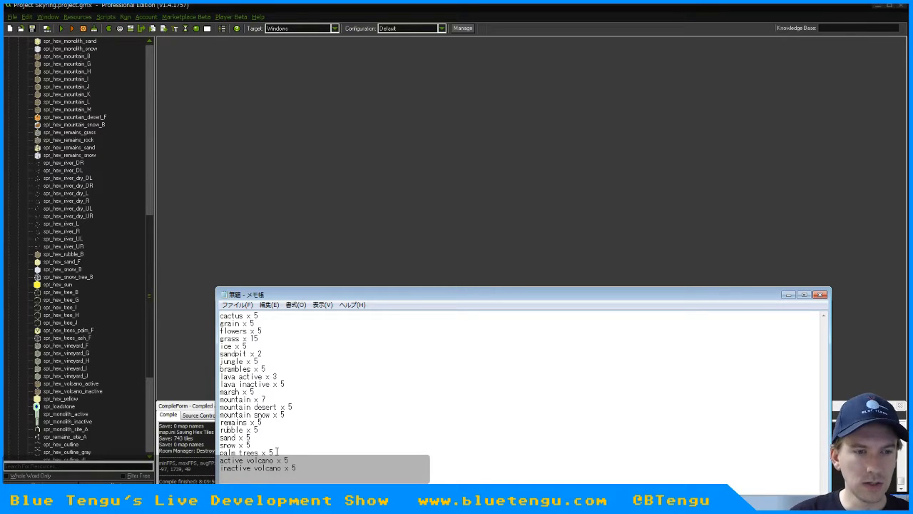
Check spr_monolith_site_A near the end of GameMaker's map sprites and delete it from the project
left_click(66, 400)
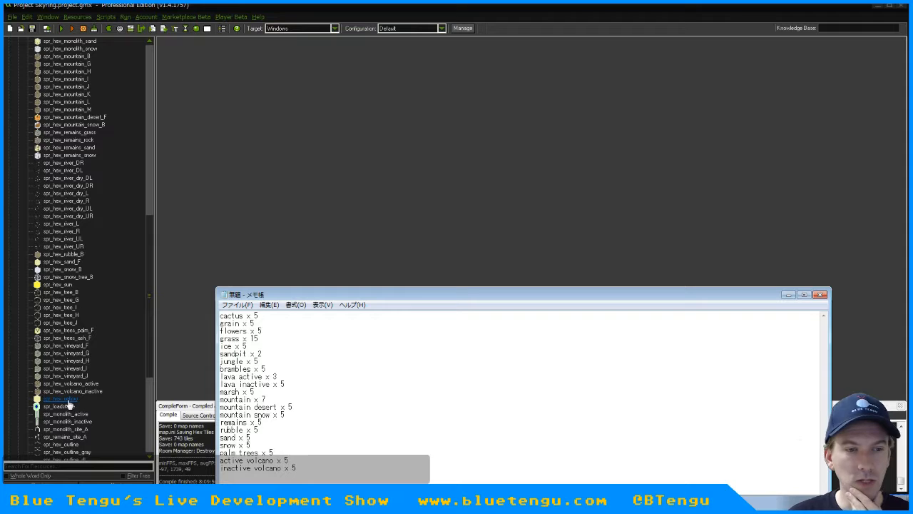
left_click(152, 339)
scroll(149, 355, "down", 4)
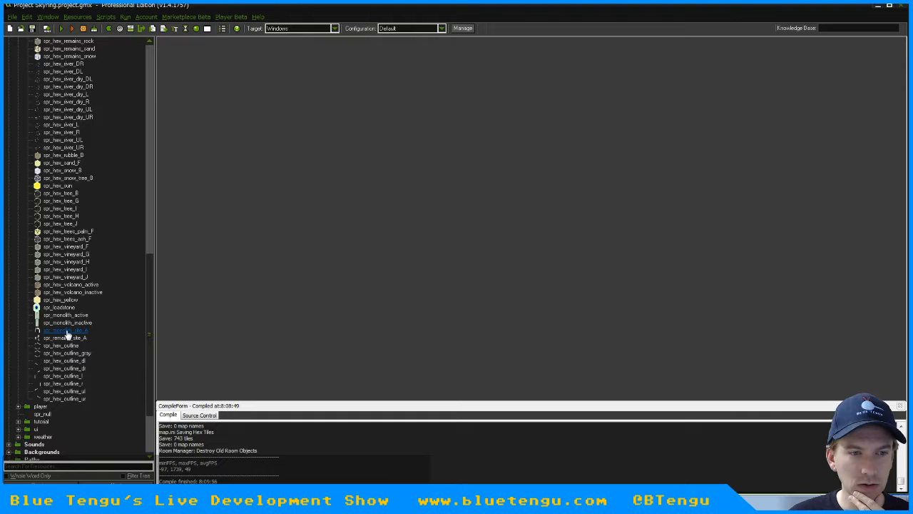
double_click(66, 332)
left_click(330, 359)
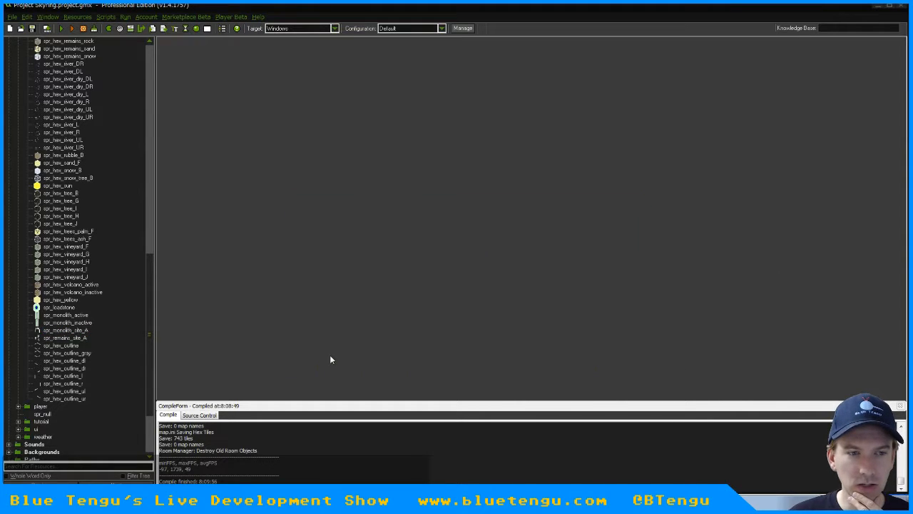
left_click(65, 330)
right_click(66, 330)
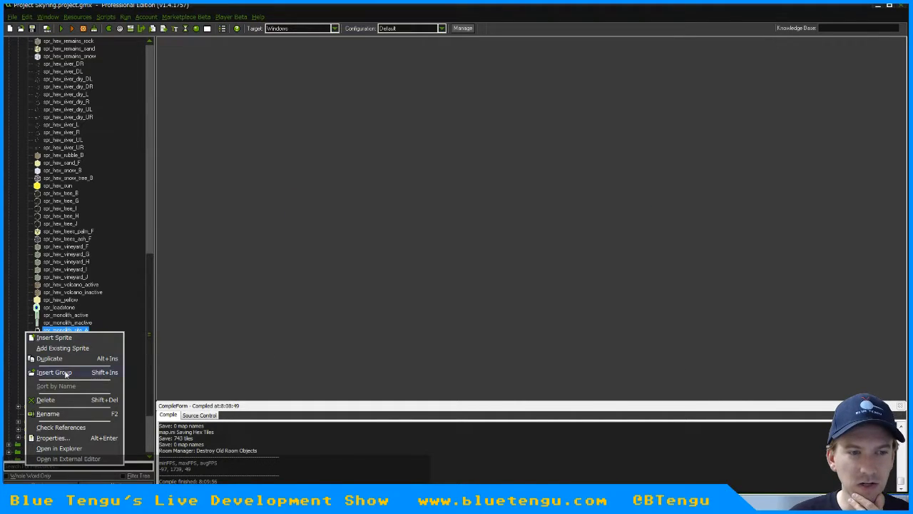
left_click(66, 400)
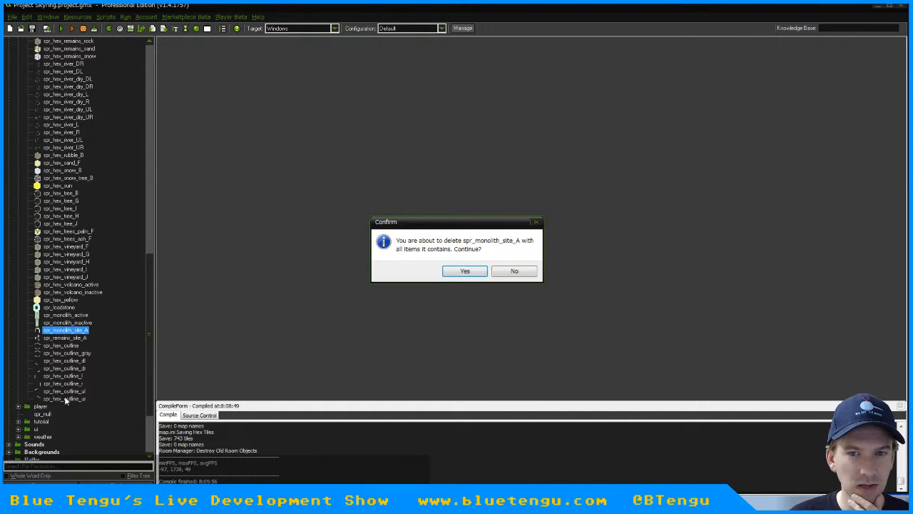
left_click(466, 272)
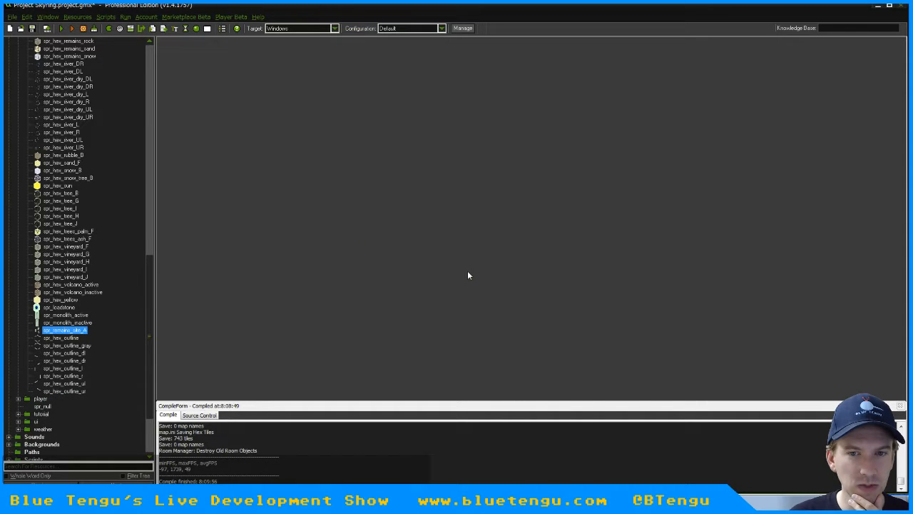
Delete the spr_remains_site_A sprite from the project
right_click(74, 332)
left_click(66, 398)
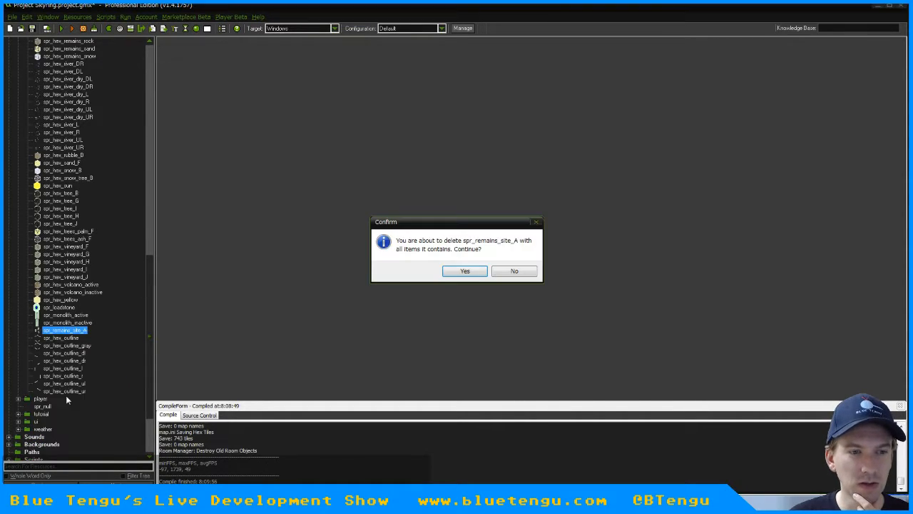
left_click(452, 271)
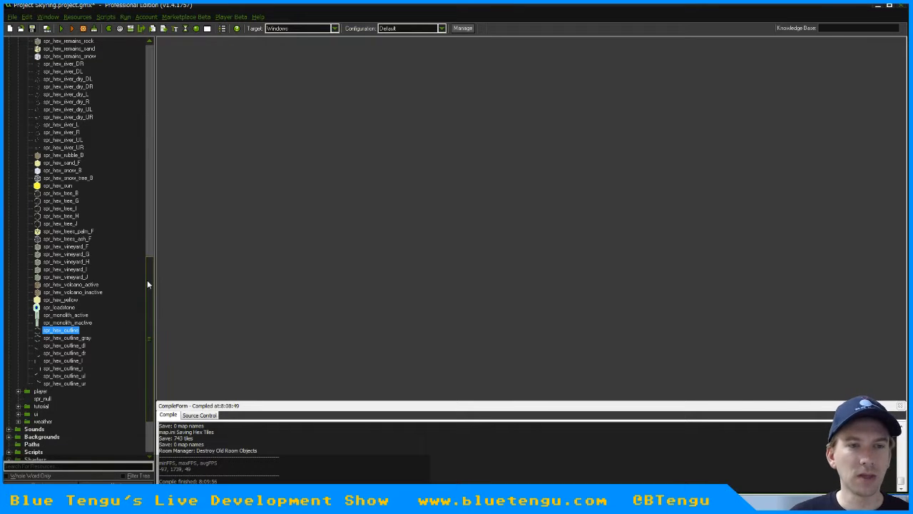
Check the spr_cloud_white sprite at the start of the map group and collapse the group
left_click_drag(147, 280, 156, 55)
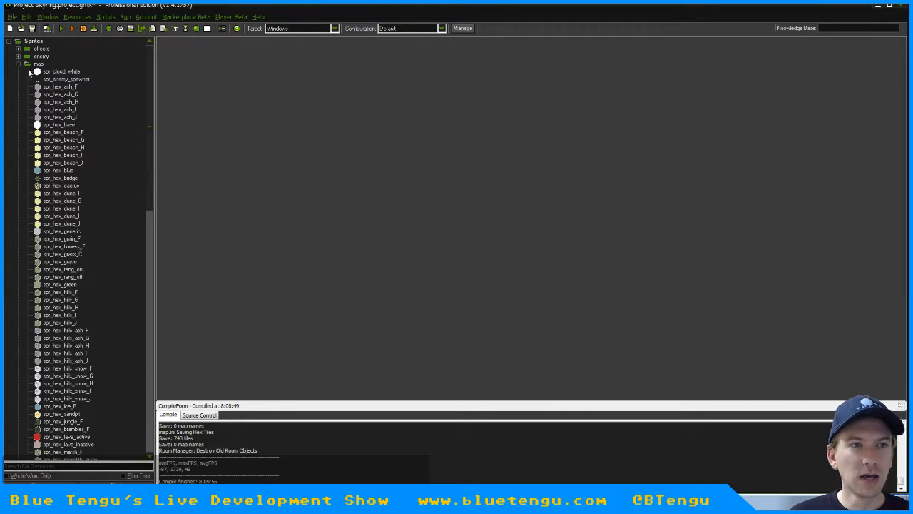
double_click(71, 72)
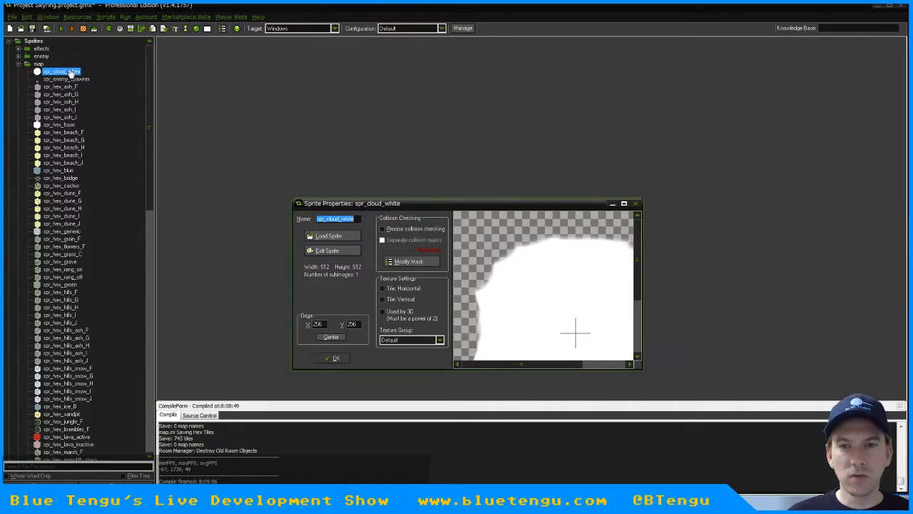
left_click(334, 359)
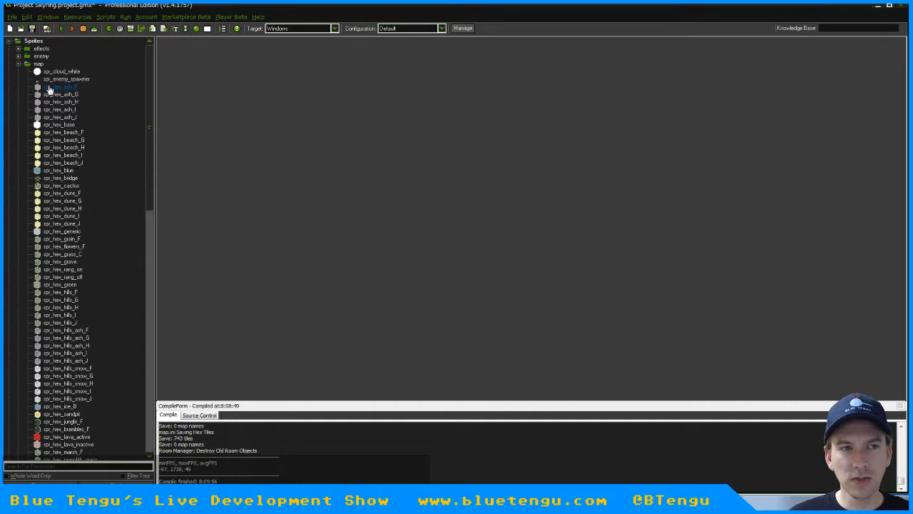
left_click(19, 64)
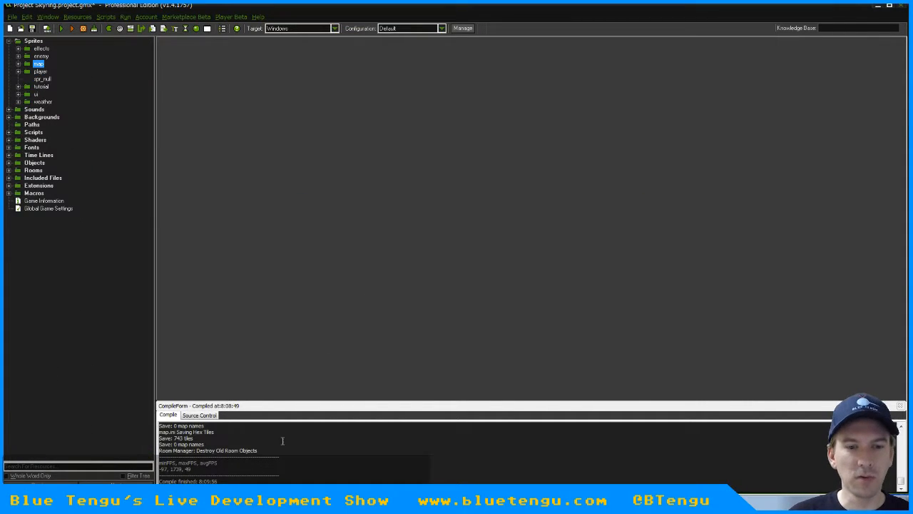
Switch to the Notepad tile list and start saving it as a new file in Dropbox's Skyring folder
key("alt+Tab")
key("alt+Tab")
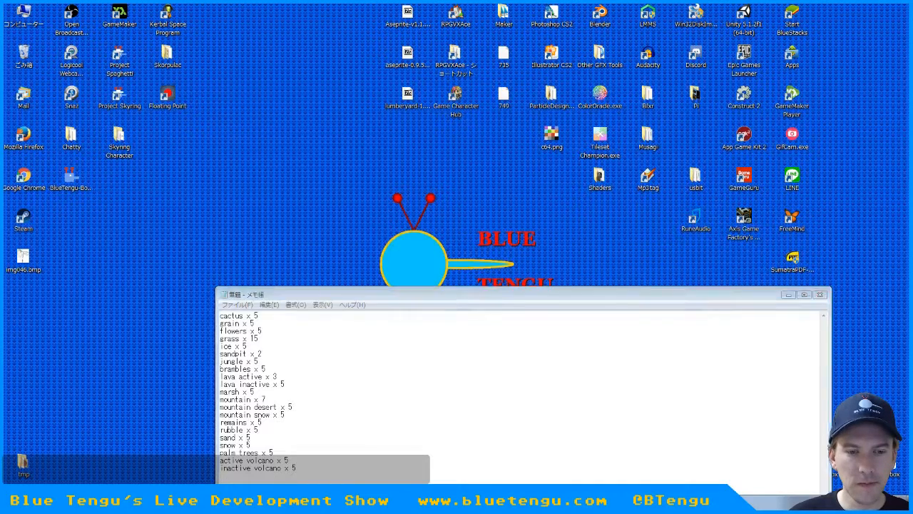
key("alt+Tab")
left_click_drag(352, 295, 352, 129)
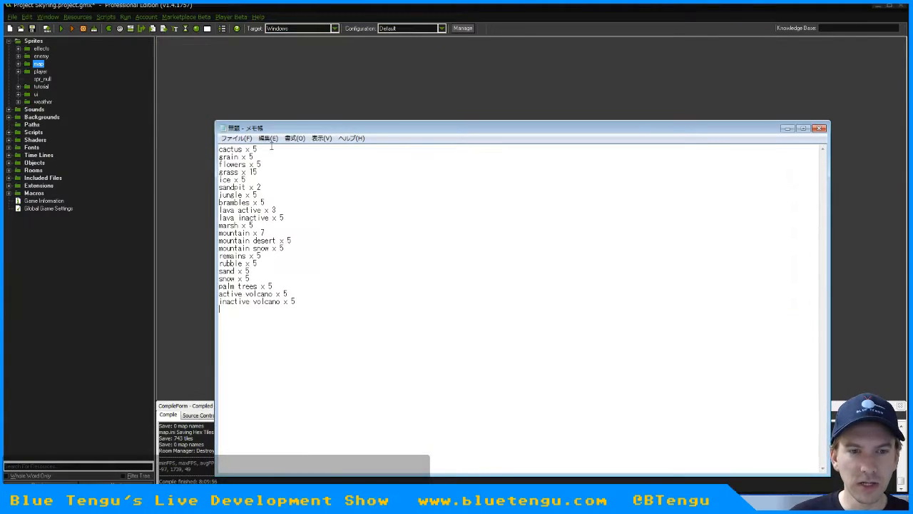
left_click(230, 139)
left_click(240, 184)
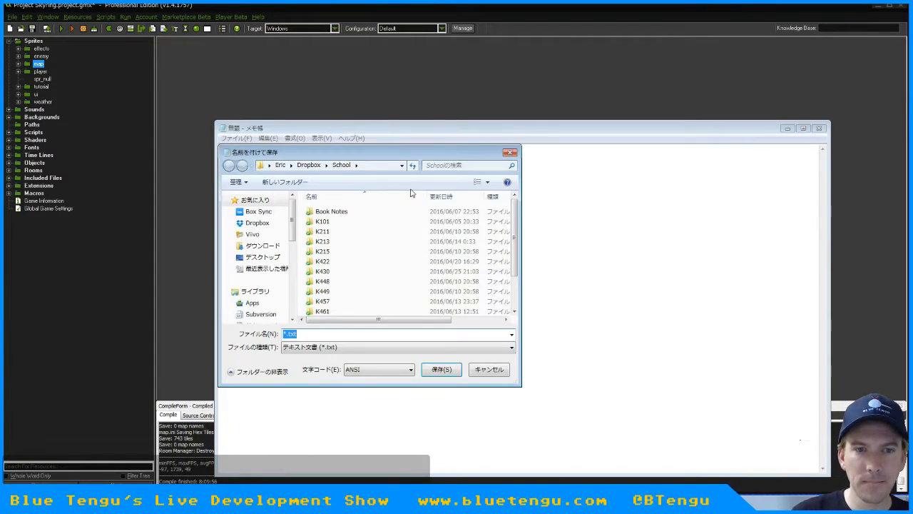
left_click(309, 165)
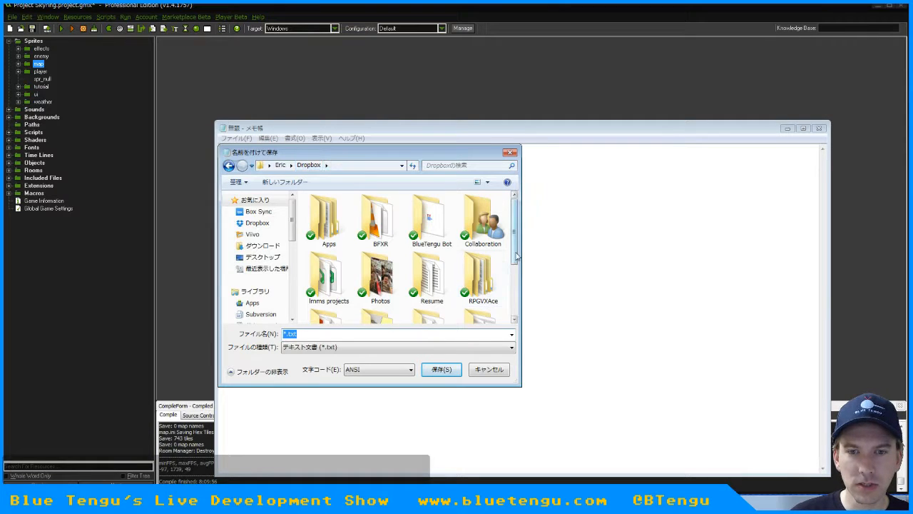
scroll(513, 271, "down", 3)
double_click(432, 235)
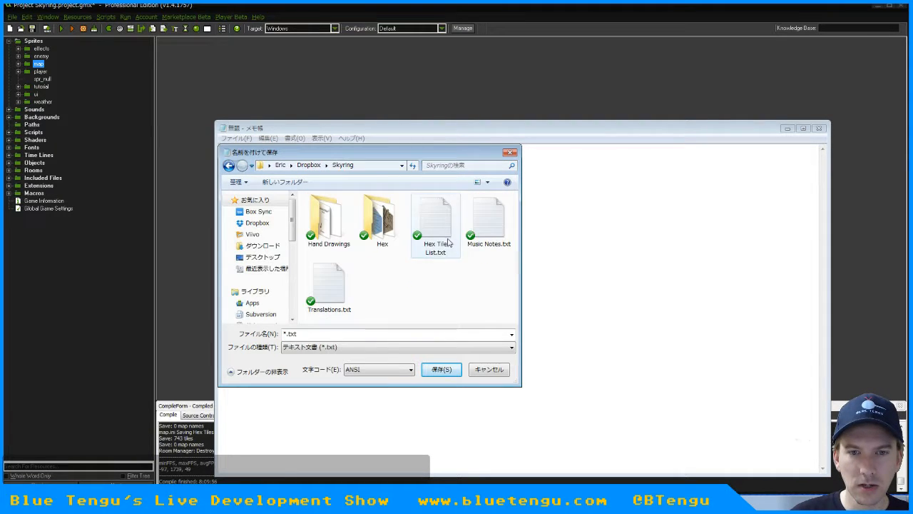
Name the file Tiles Needed.txt and save it
double_click(325, 331)
key("Home")
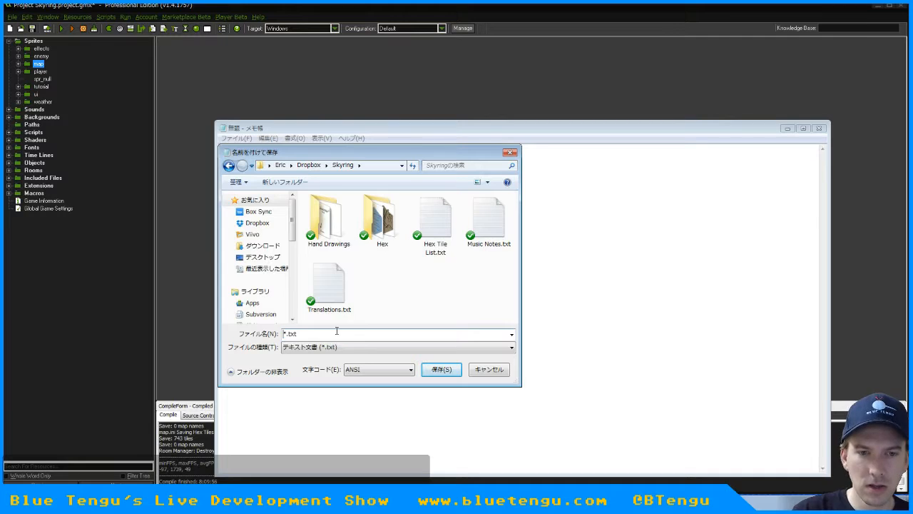
key("Delete")
type("Tile ")
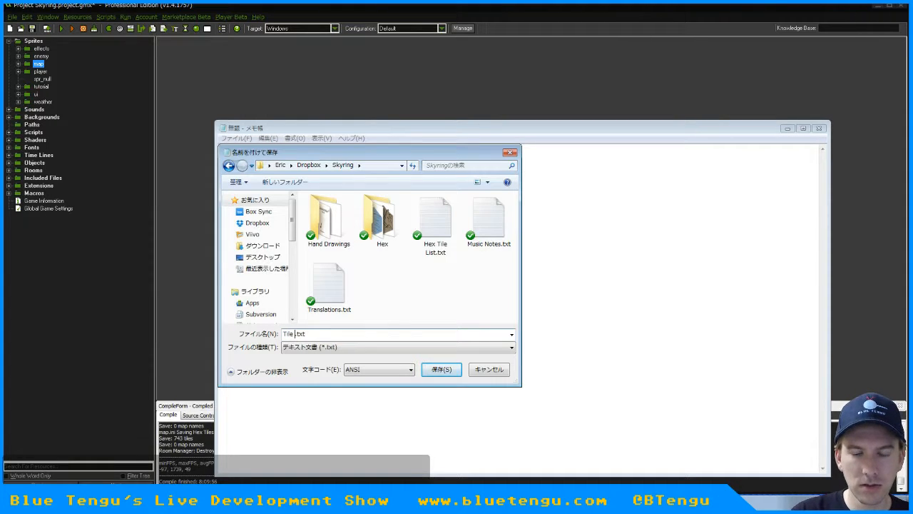
type("s Needed")
key("Return")
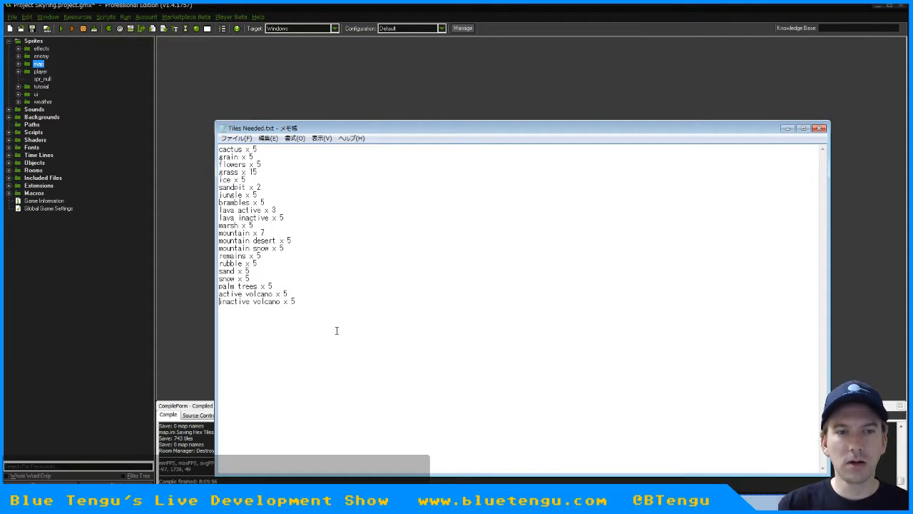
Review the saved tile list from cactus to inactive volcano by selecting its lines, and clear the selection
key("ctrl+Home")
key("shift+Down")
key("shift+Down")
key("shift+Down")
key("shift+Down")
key("shift+Down")
key("shift+Down")
key("shift+Down")
key("shift+Down")
key("shift+Down")
key("shift+Down")
key("shift+Down")
key("shift+Down")
key("shift+Down")
key("shift+Down")
key("shift+Down")
key("shift+Down")
key("shift+Down")
key("shift+Down")
key("shift+Down")
key("shift+Down")
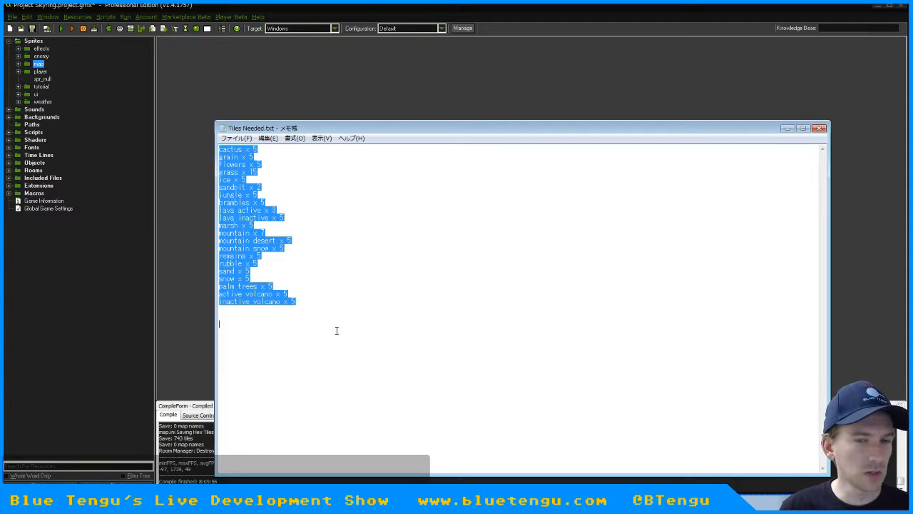
left_click(337, 331)
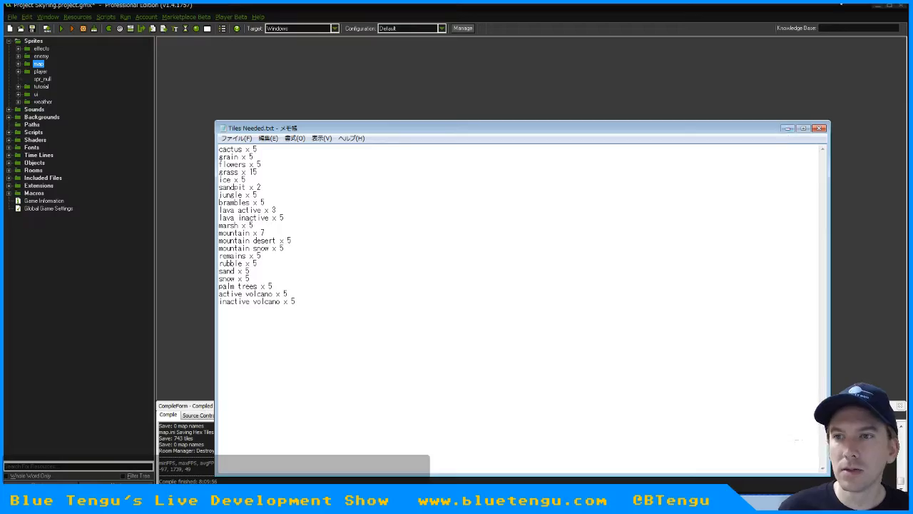
Minimize Notepad and GameMaker, open BlueTengu > Project Skyring > gfx on the Seagate Backup Plus Drive, and select Hex - HQ.psd
left_click(785, 130)
left_click(878, 6)
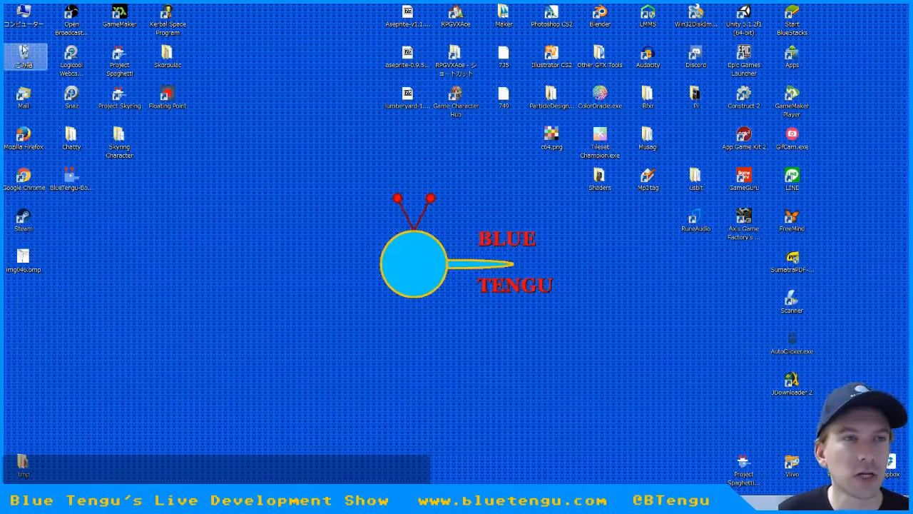
double_click(24, 14)
double_click(785, 149)
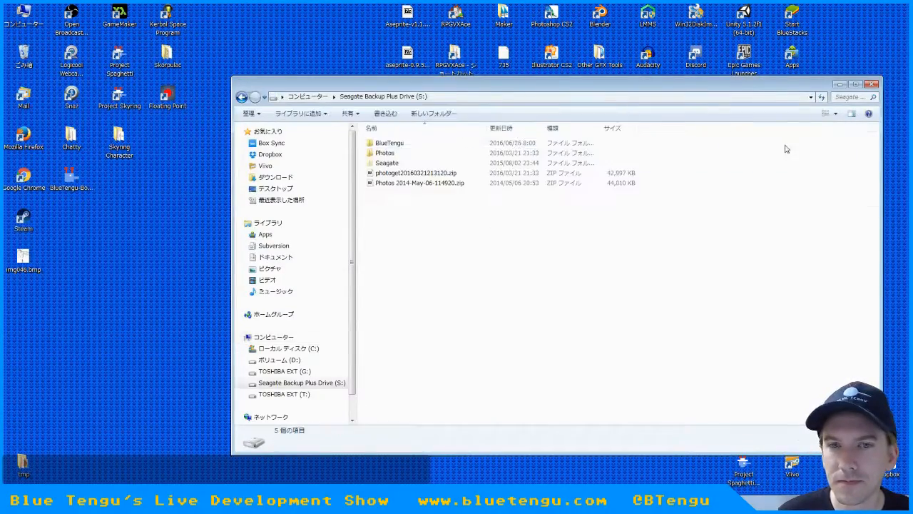
double_click(386, 141)
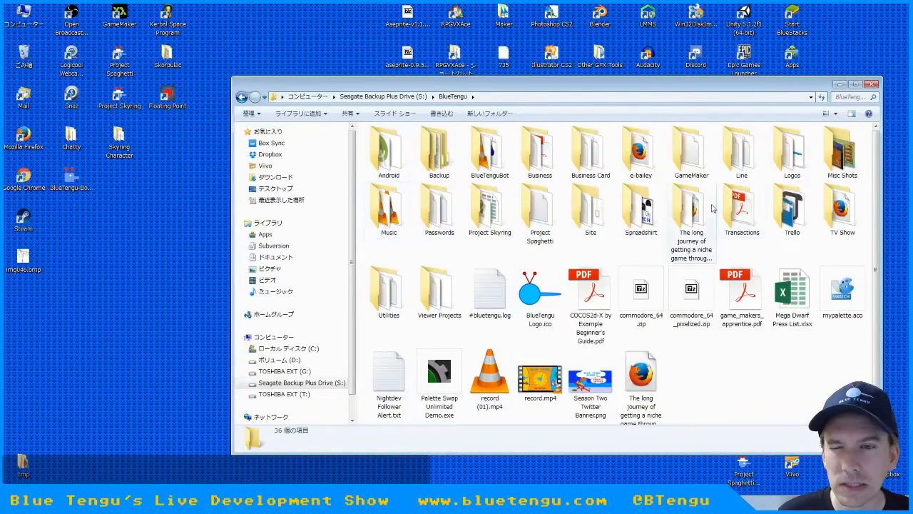
left_click(533, 209)
double_click(508, 209)
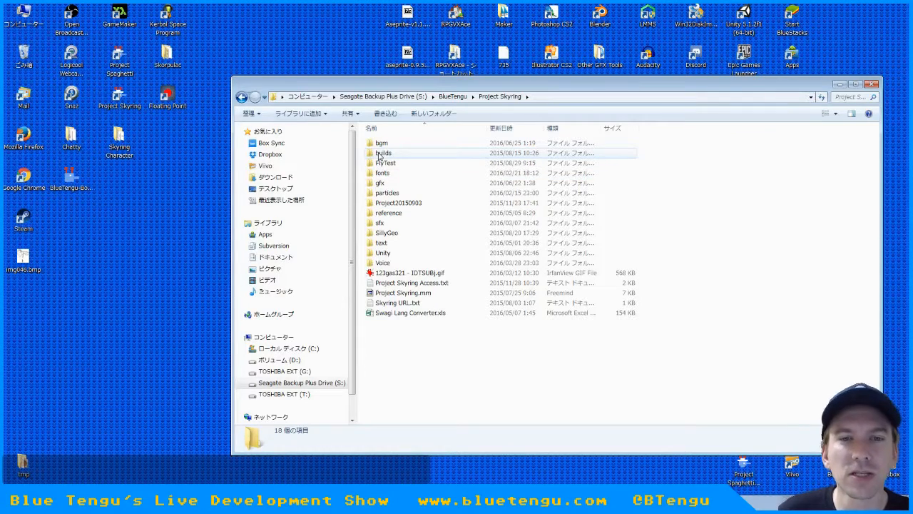
double_click(385, 184)
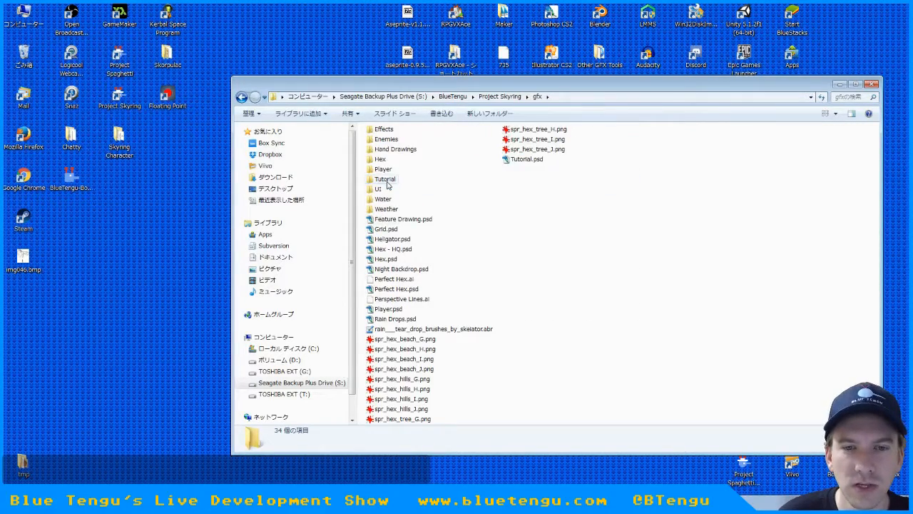
left_click(403, 249)
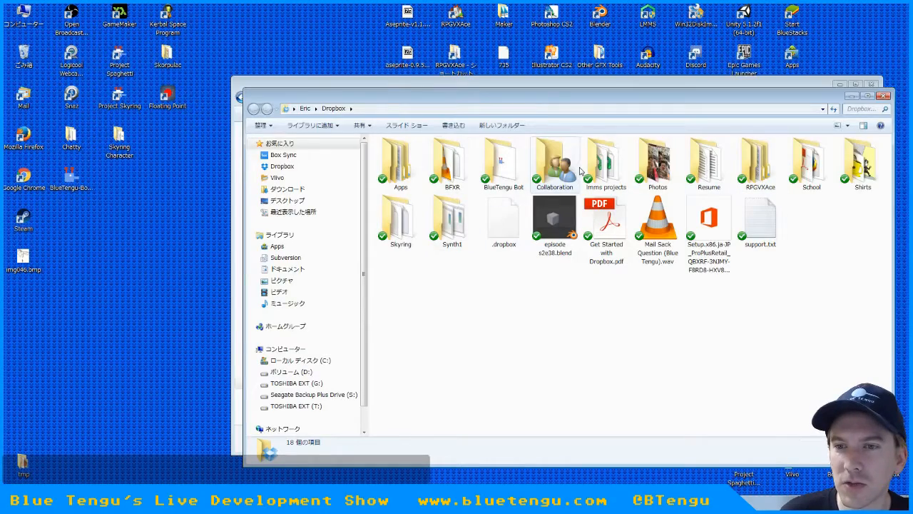
Compare the Hex - HQ.psd copy in Dropbox's Skyring folder with the one in gfx, and close the Dropbox window
double_click(399, 221)
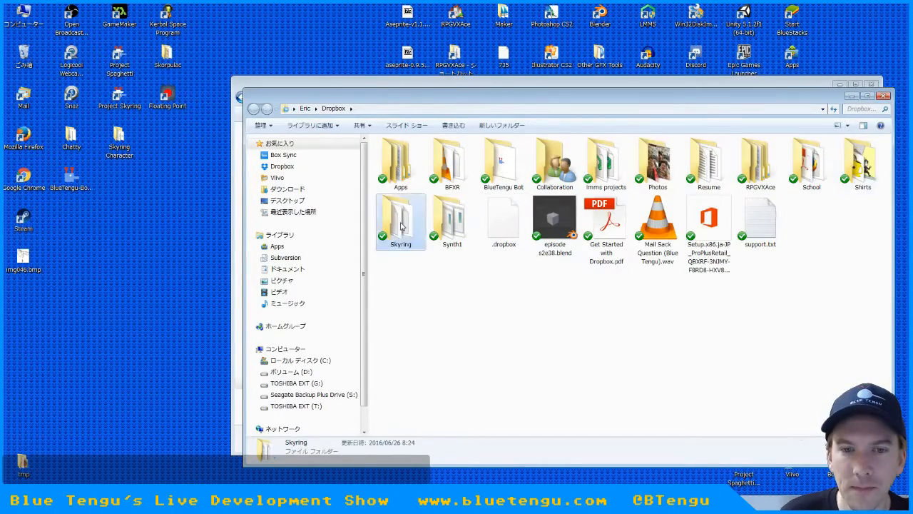
scroll(476, 284, "down", 3)
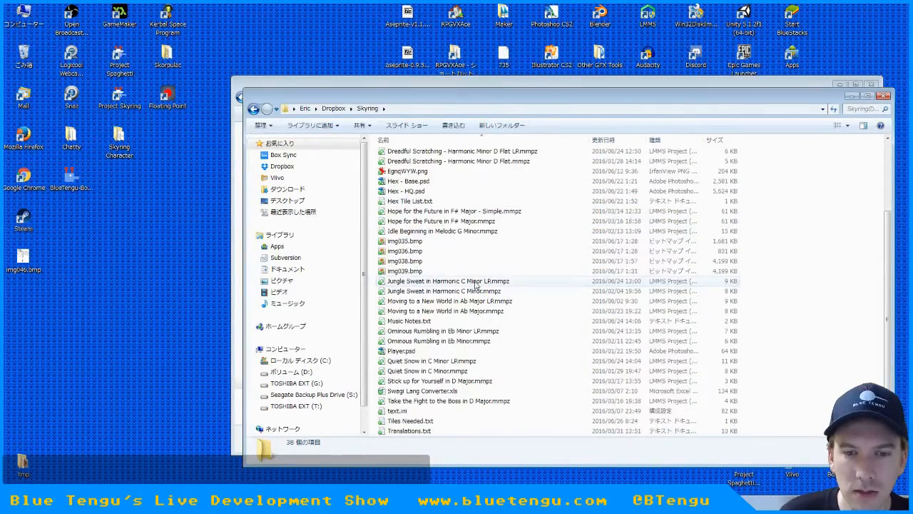
scroll(476, 284, "up", 3)
left_click(426, 284)
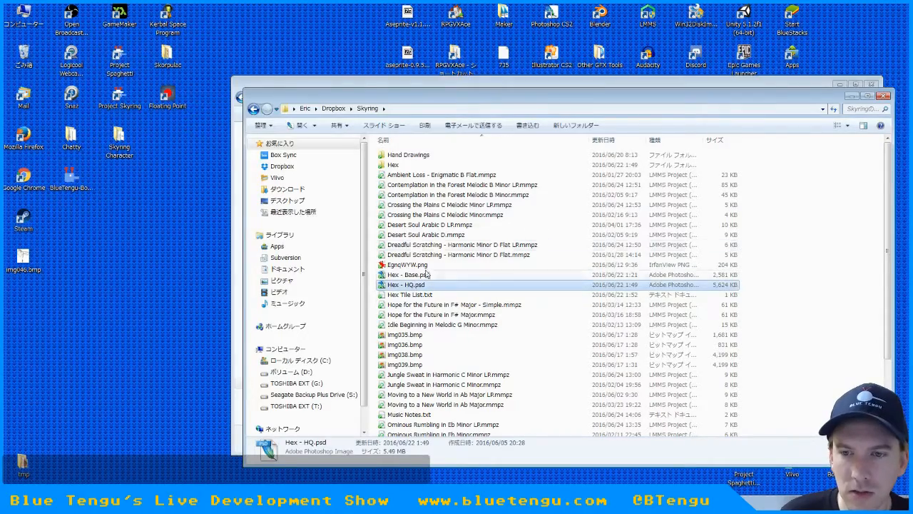
left_click(450, 83)
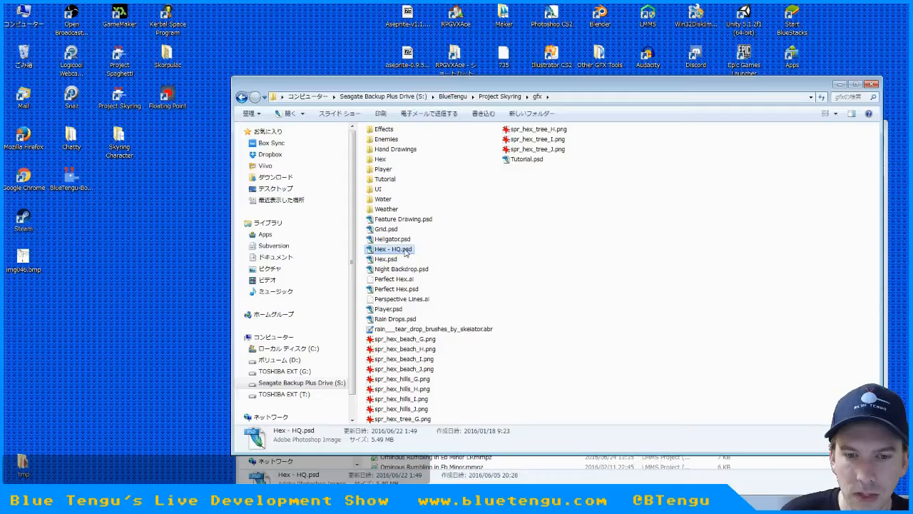
left_click_drag(411, 91, 252, 50)
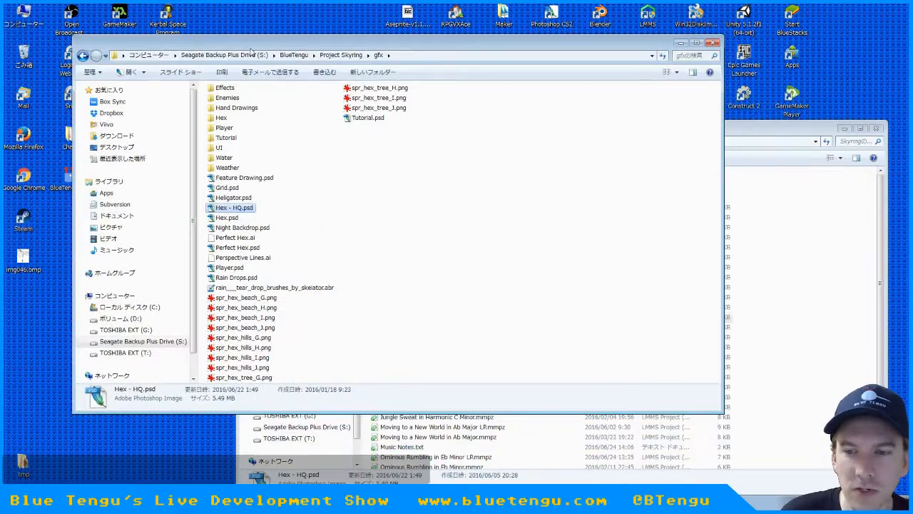
left_click(791, 142)
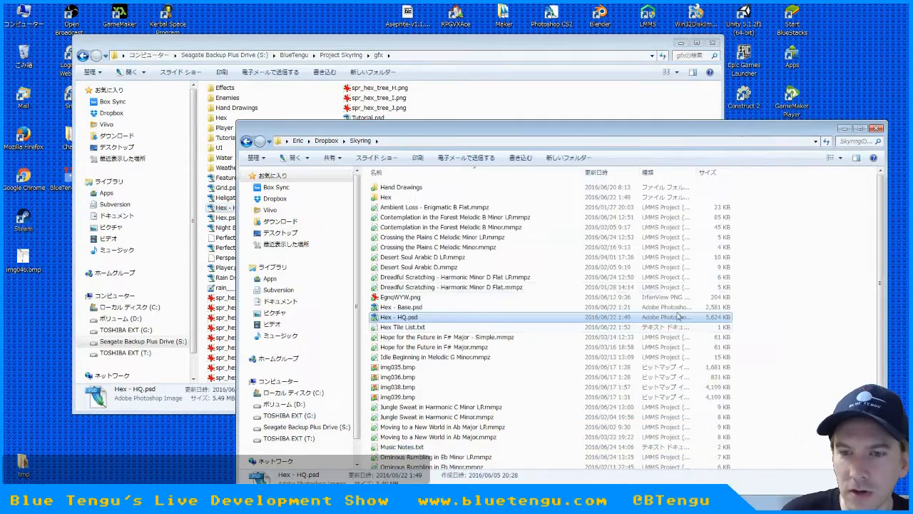
left_click(878, 129)
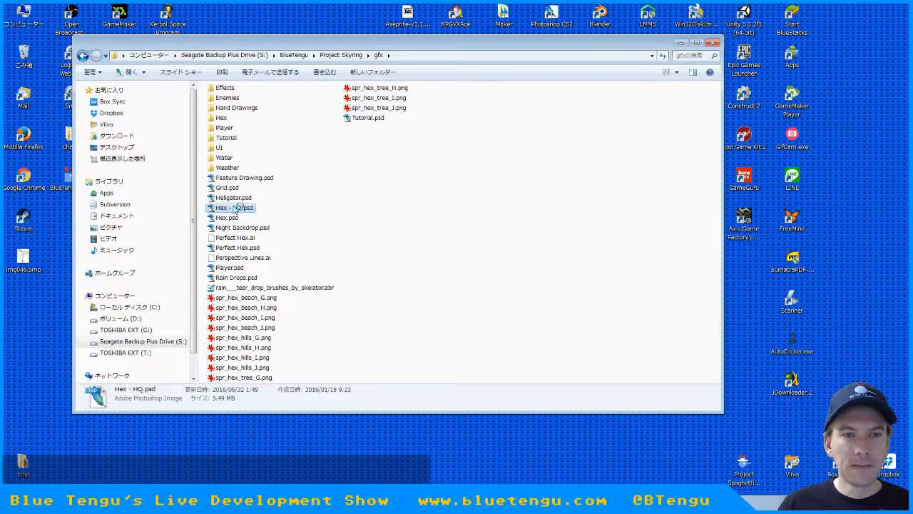
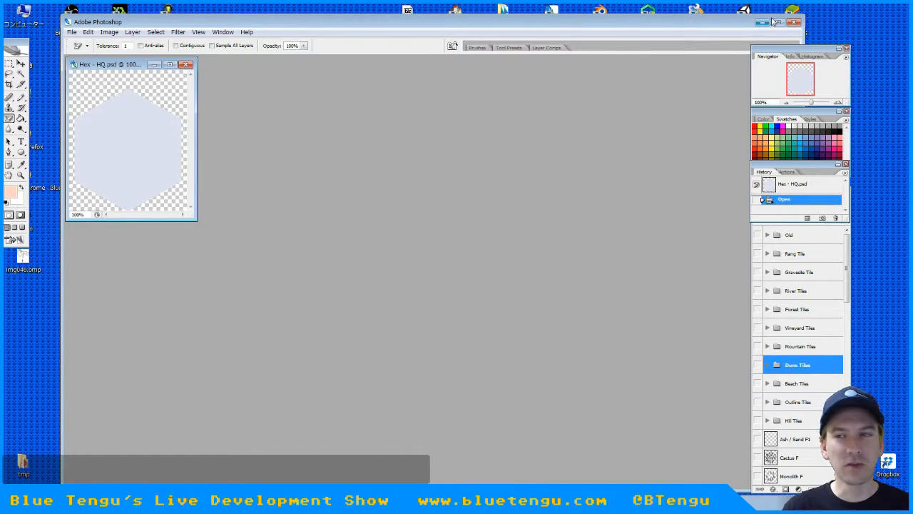
Maximize the Photoshop window and move the Hex - HQ.psd document up beside the toolbox
left_click(779, 23)
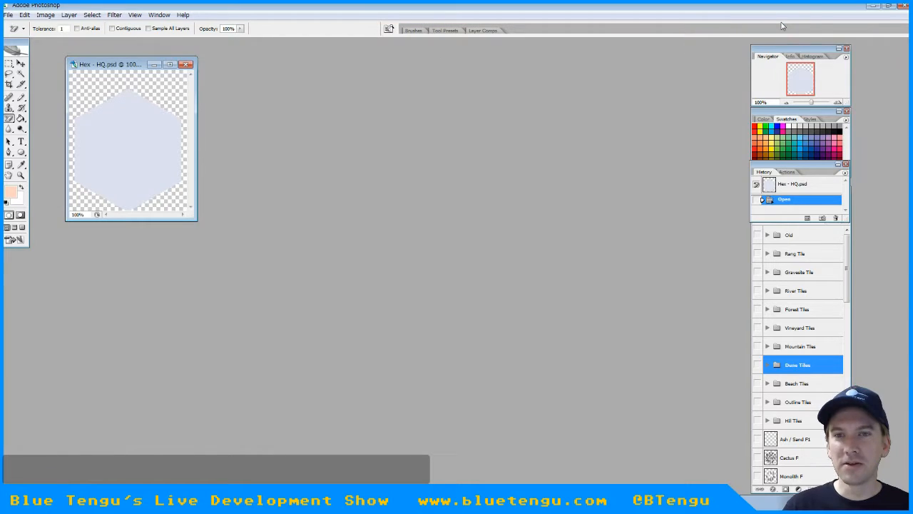
left_click_drag(118, 64, 84, 47)
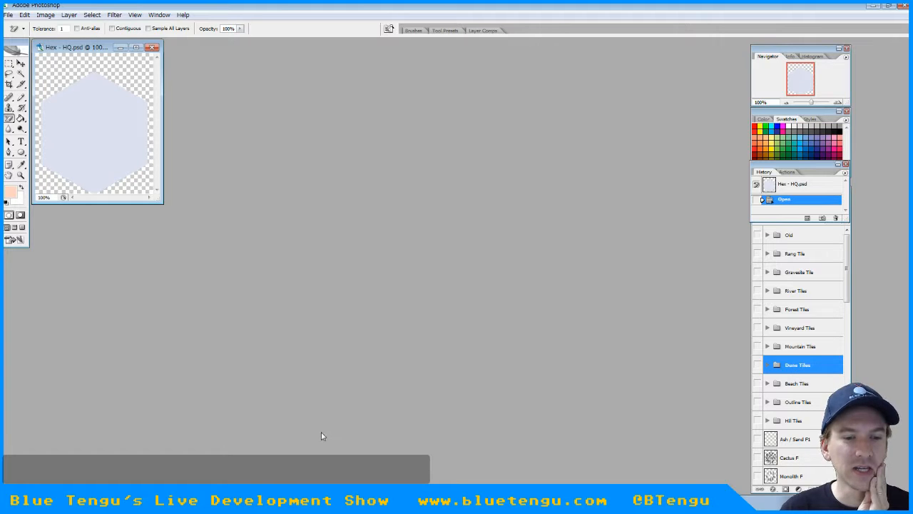
Switch to GameMaker, expand the map sprite group, look through its hex sprites down to the outline sprites, and minimize GameMaker
key("alt+Tab")
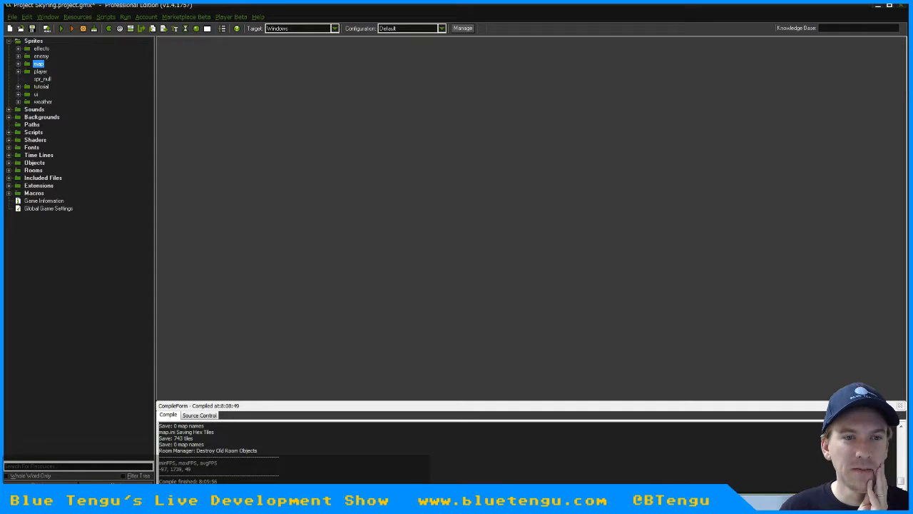
left_click(19, 63)
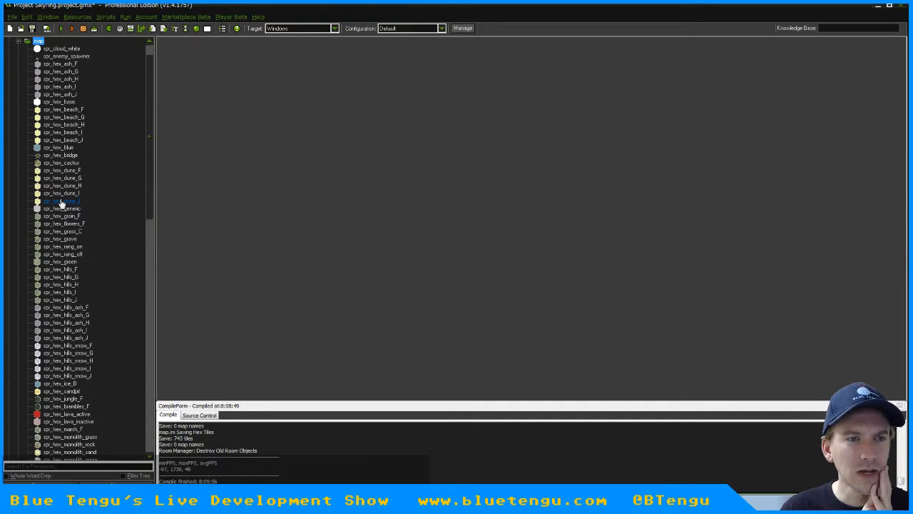
left_click(61, 157)
left_click(61, 148)
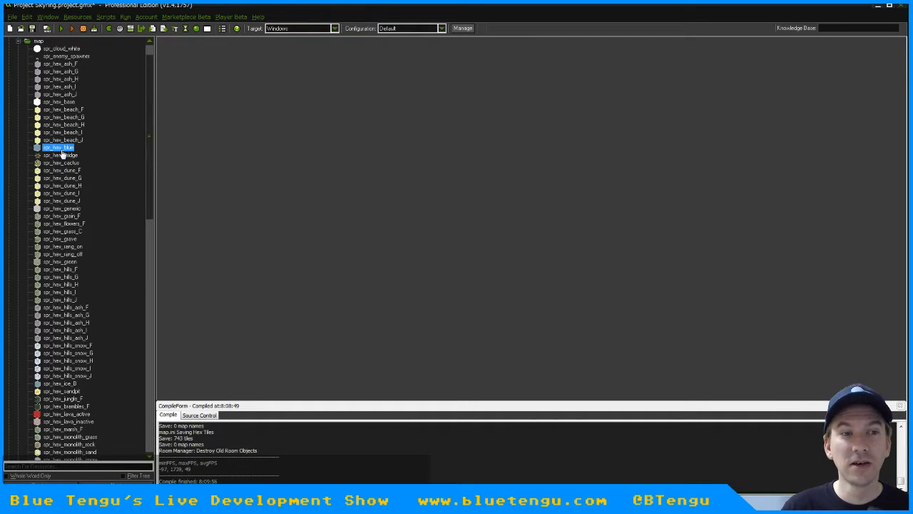
right_click(60, 148)
left_click(63, 133)
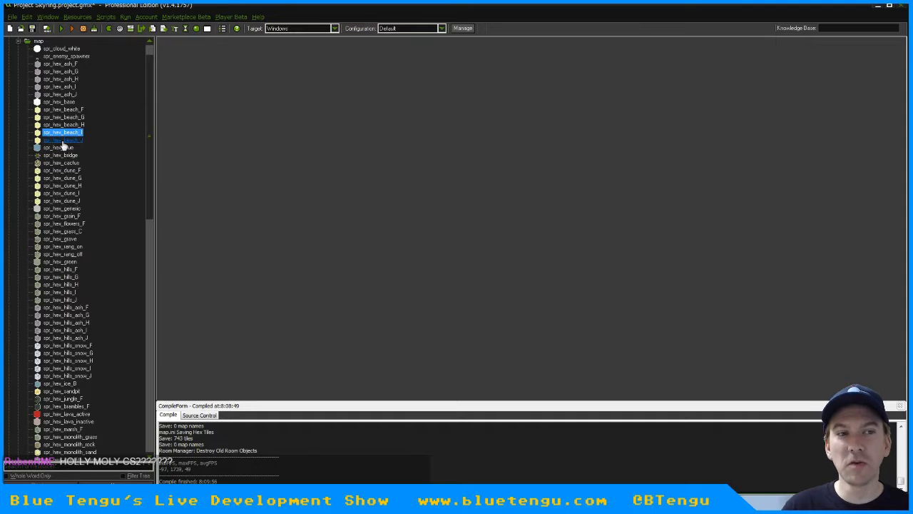
scroll(72, 414, "down", 20)
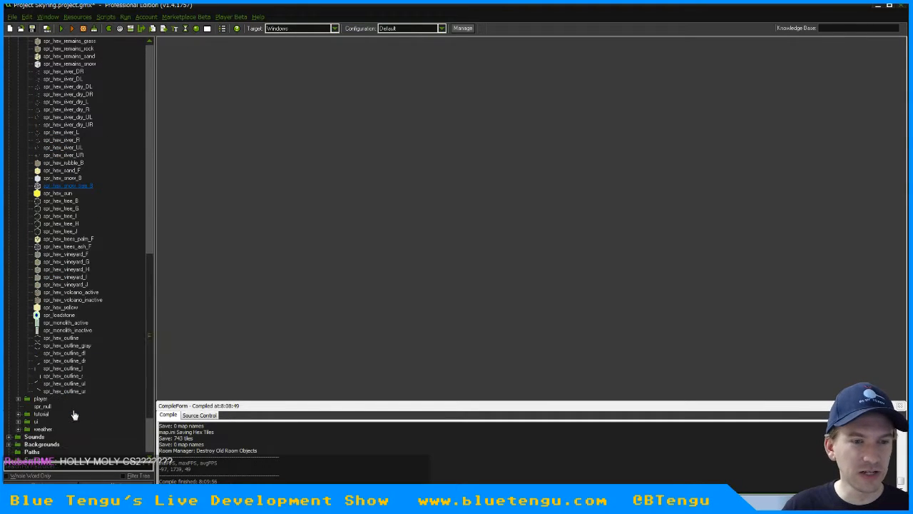
left_click(66, 353)
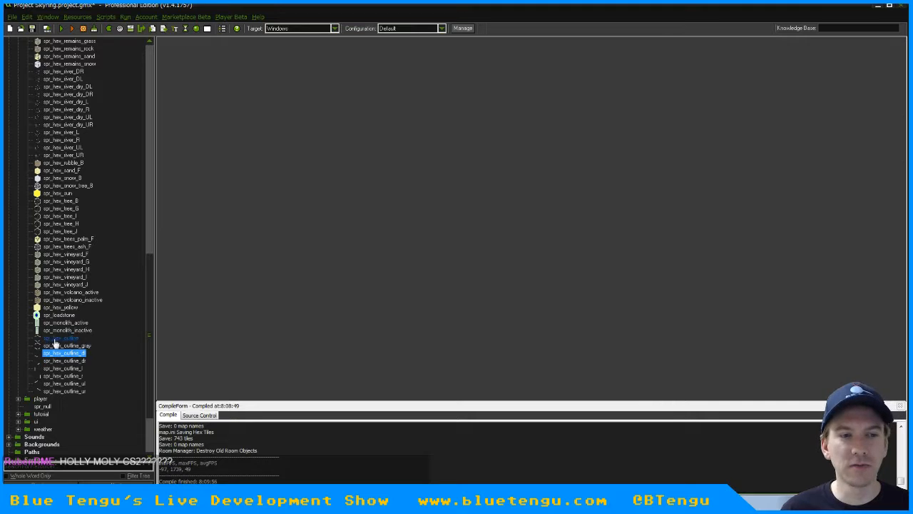
left_click(878, 7)
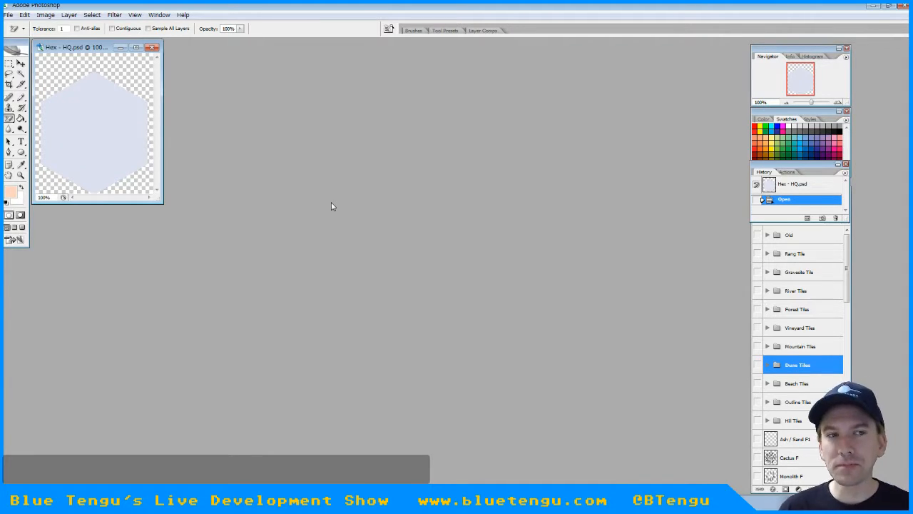
Enlarge the Hex - HQ.psd document window to give more space around the tile, and choose the Pencil tool
left_click_drag(163, 203, 444, 347)
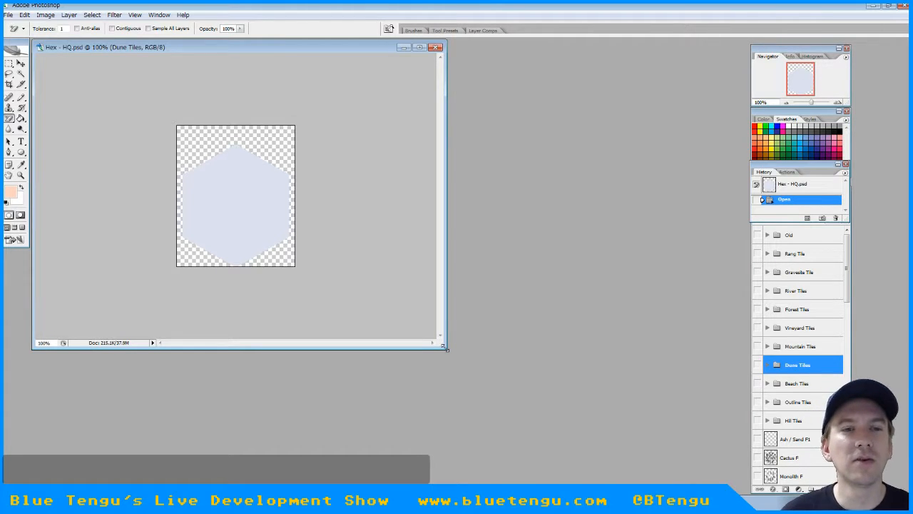
left_click_drag(444, 348, 558, 390)
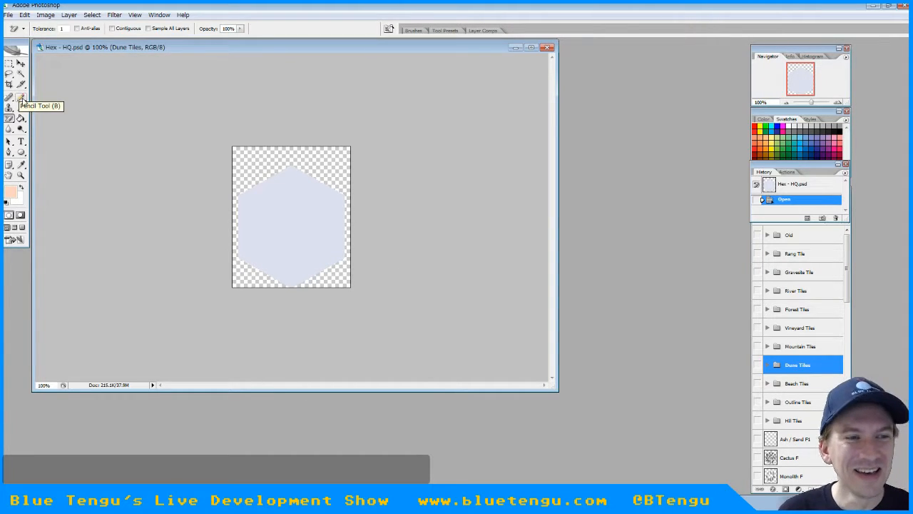
left_click(20, 97)
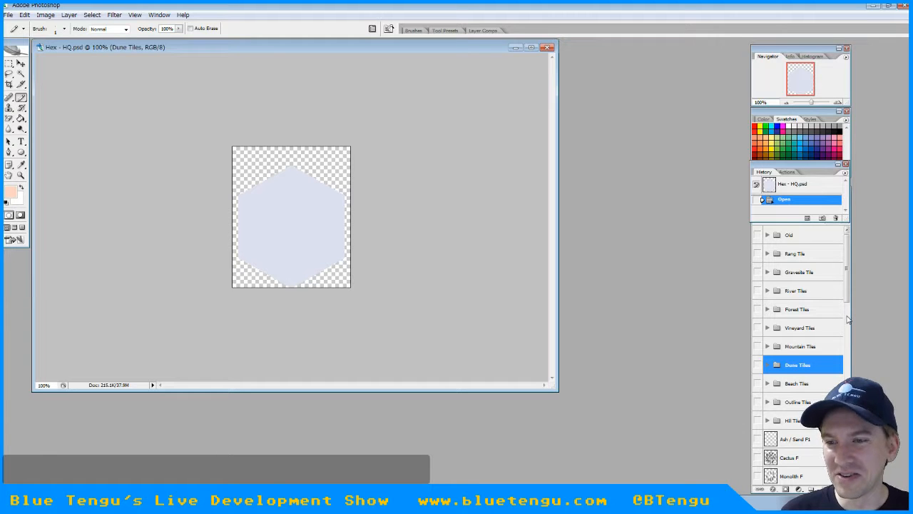
Check the cactus entry in Tiles Needed.txt in Notepad by selecting its line, and minimize the list
scroll(848, 320, "down", 5)
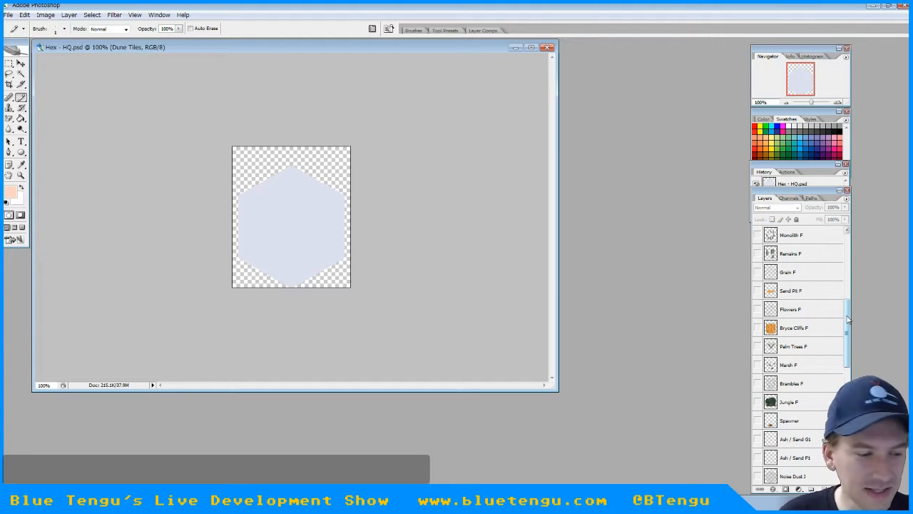
key("alt+Tab")
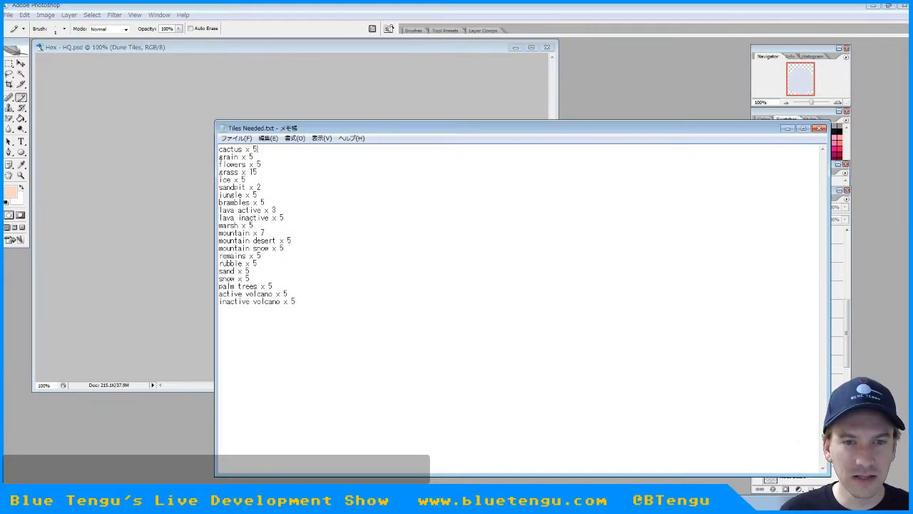
left_click_drag(261, 149, 211, 148)
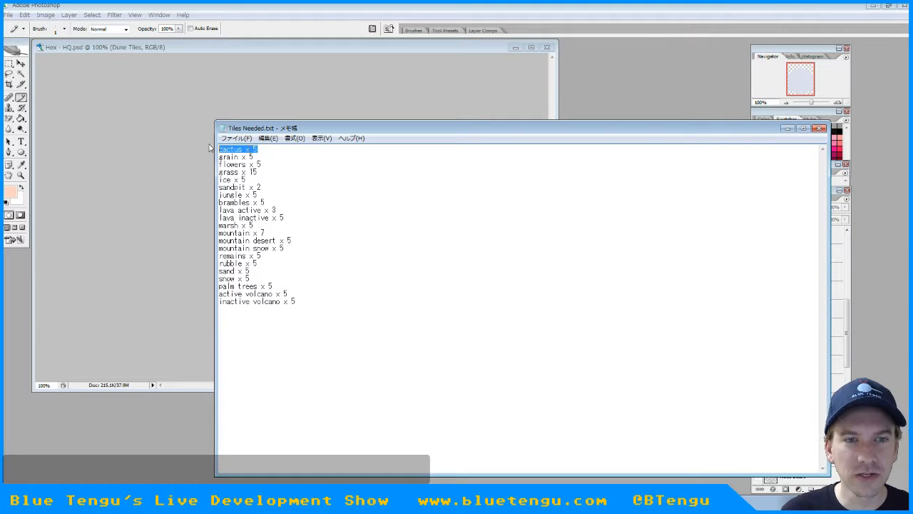
left_click(788, 129)
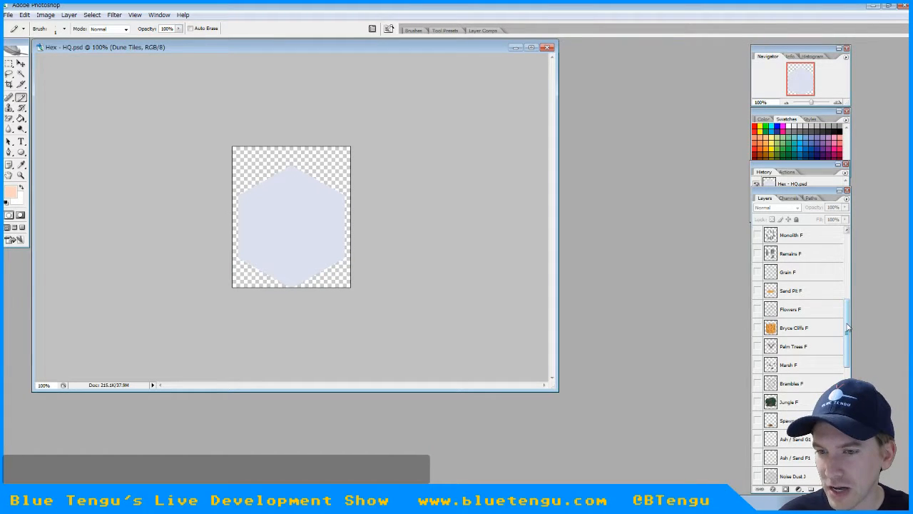
Find the Cactus F layer, select it, and make it visible
mouse_move(847, 328)
left_mouse_down()
mouse_move(848, 250)
mouse_move(847, 385)
mouse_move(843, 313)
left_mouse_up()
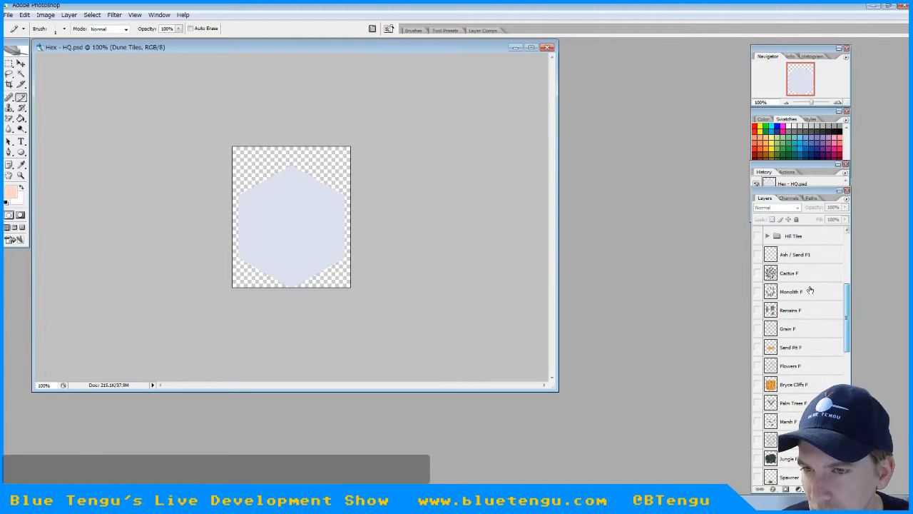
left_click(767, 274)
left_click(757, 273)
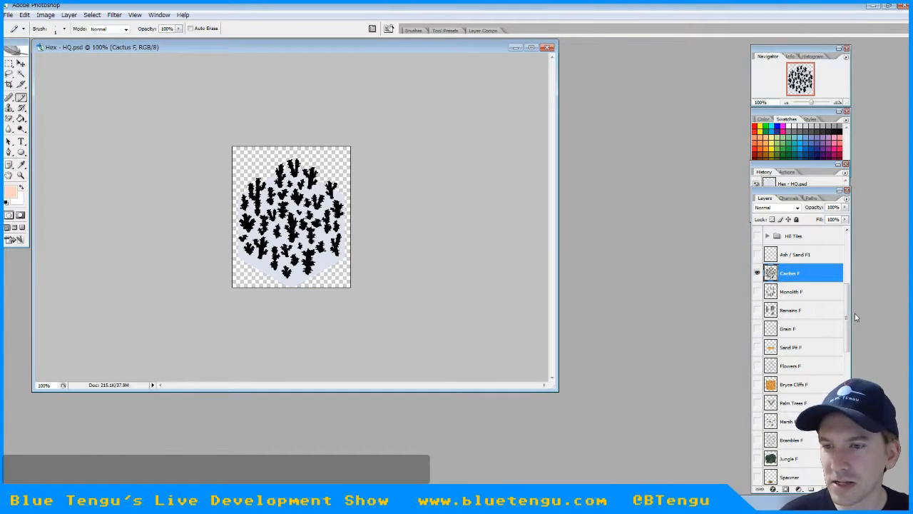
Hide the Watchmen White layer in the Color Tiles group and show the yellow Watchmen layer as the cactus ground
left_click_drag(847, 313, 848, 230)
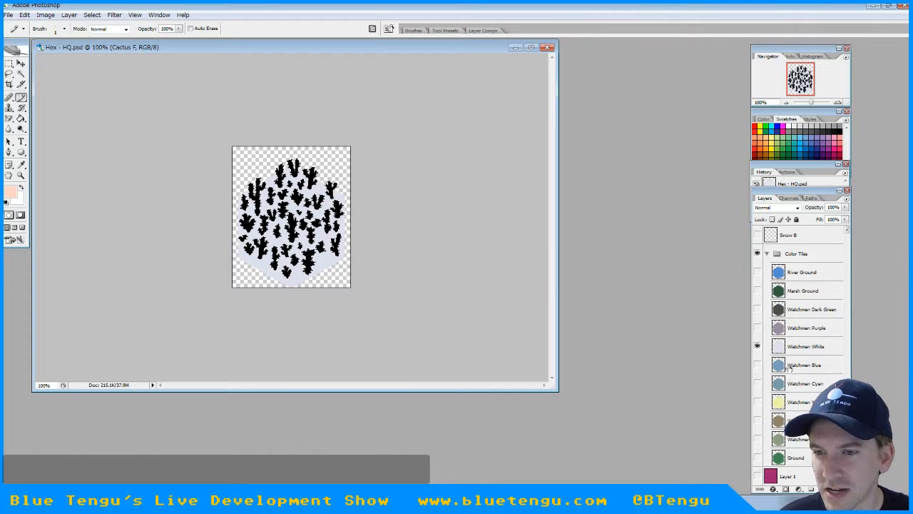
left_click(757, 346)
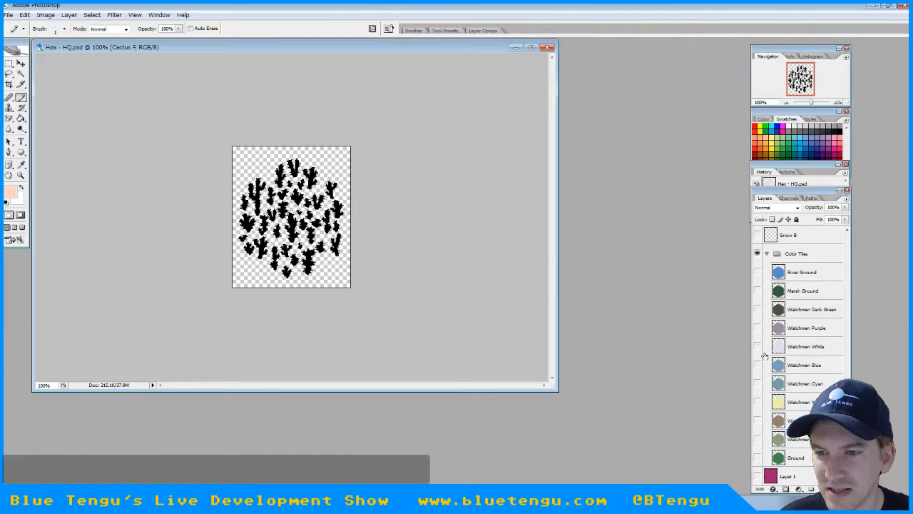
left_click(758, 402)
Compare the Ash / Sand G1 and Ash / Sand F1 textures on the cactus tile by toggling their visibility
scroll(840, 295, "down", 6)
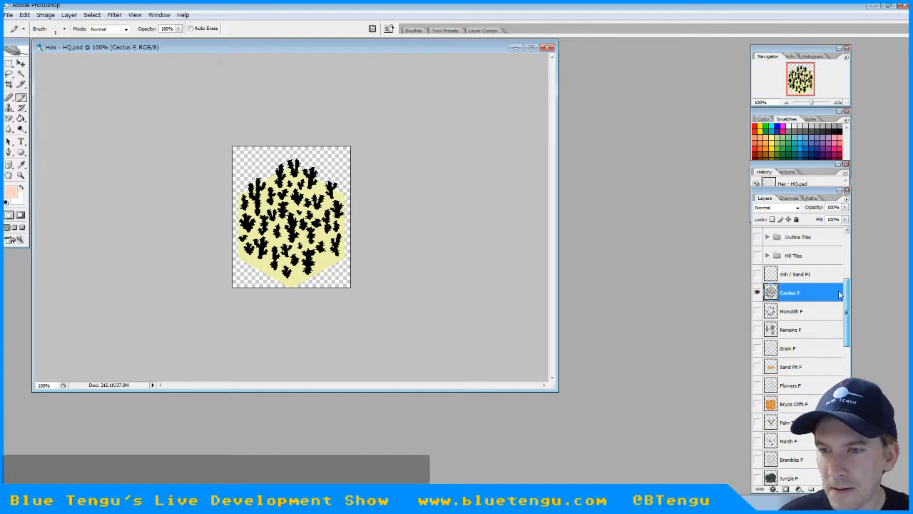
left_click_drag(840, 294, 847, 344)
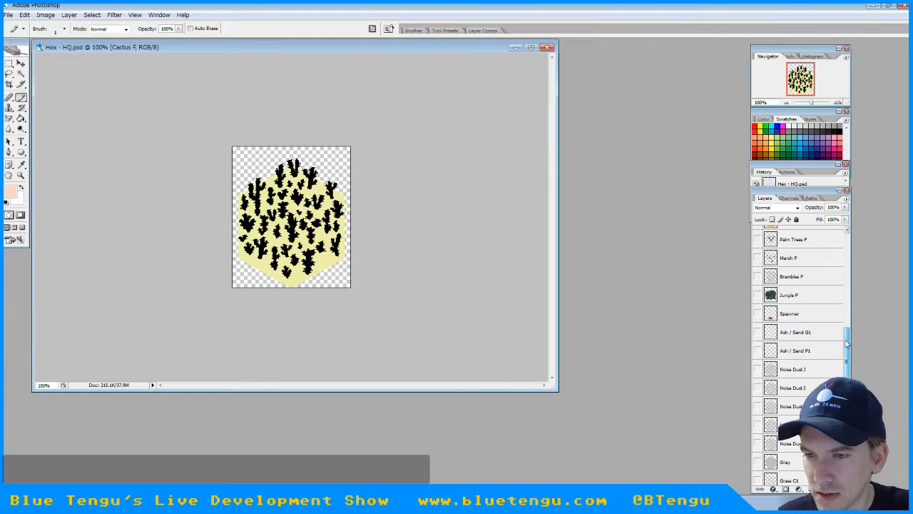
left_click(758, 333)
left_click(758, 332)
left_click(757, 350)
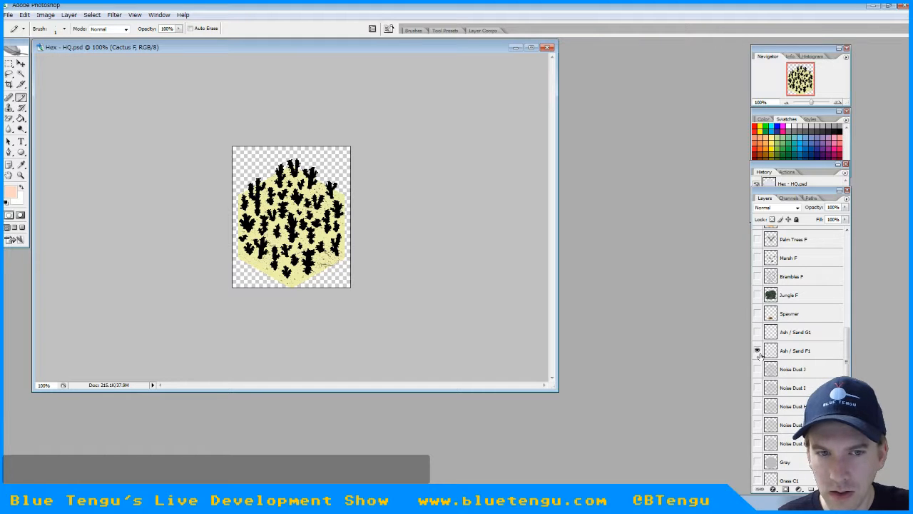
left_click(757, 350)
left_click(757, 332)
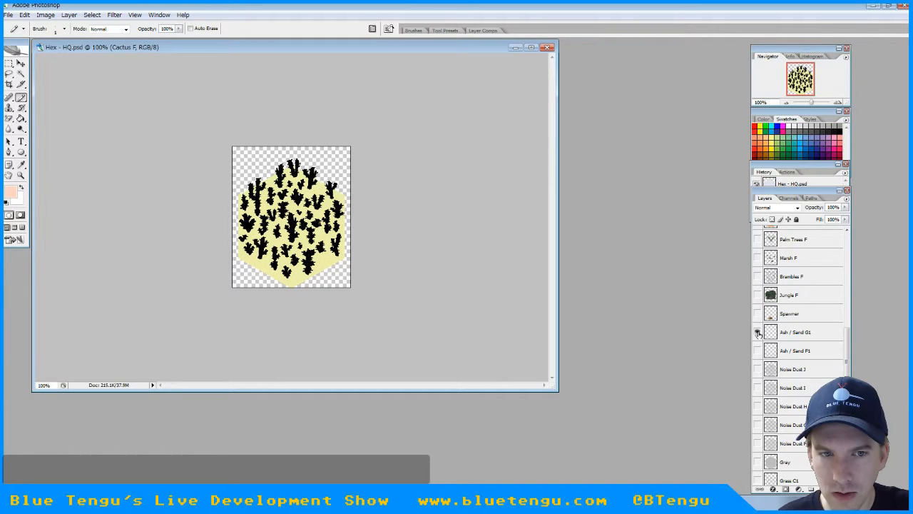
left_click(758, 333)
left_click(757, 350)
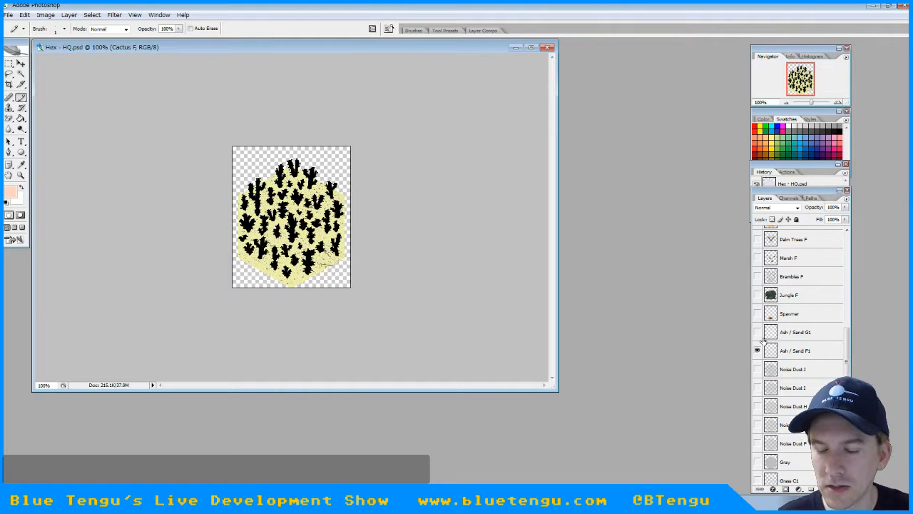
left_click(758, 350)
Preview the Noise Dust layers J, I, H, G and F on the cactus tile one at a time, hiding each again
left_click(757, 369)
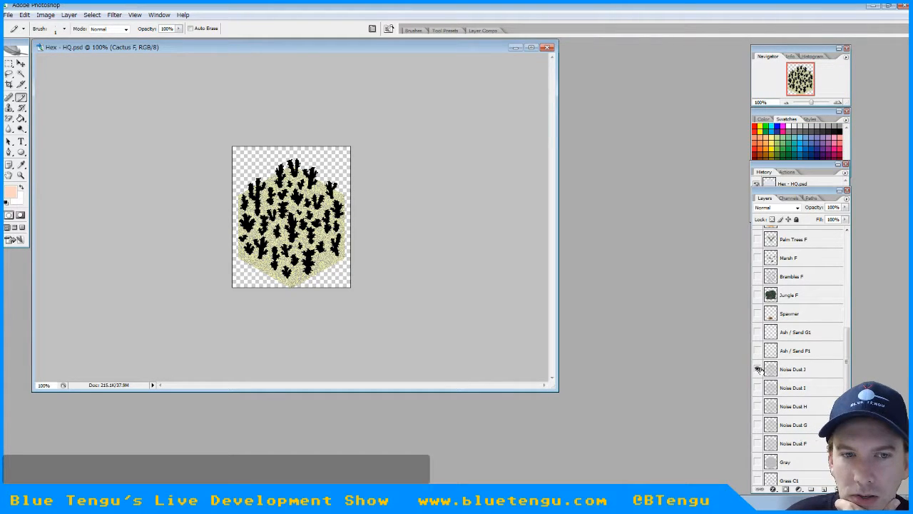
left_click(758, 369)
left_click(758, 387)
left_click(758, 387)
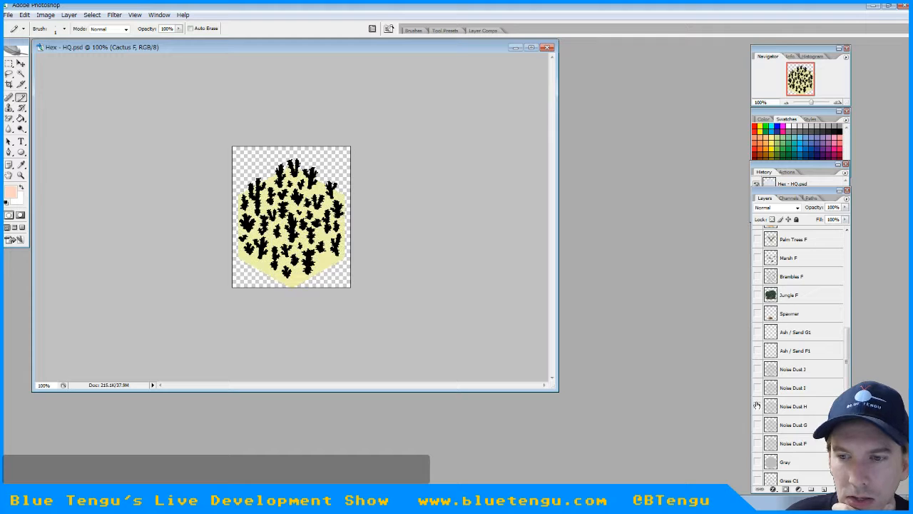
left_click(758, 406)
left_click(758, 406)
left_click(758, 425)
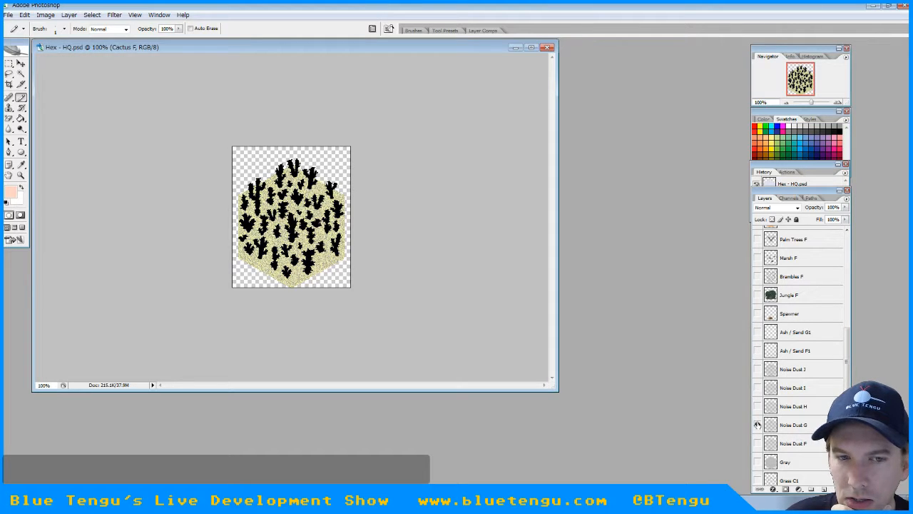
left_click(758, 425)
left_click(758, 443)
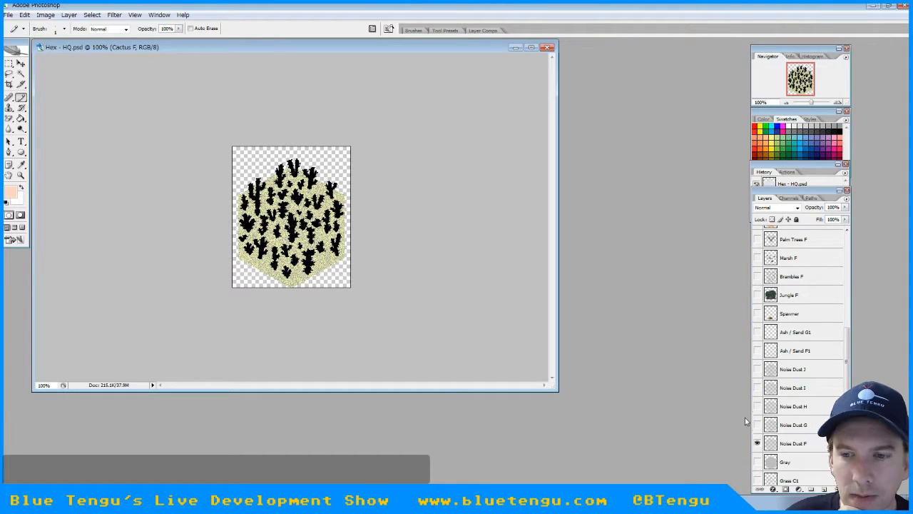
left_click(757, 443)
Show the Ash / Sand F1 layer beneath the cacti and make it the active layer
left_click(757, 350)
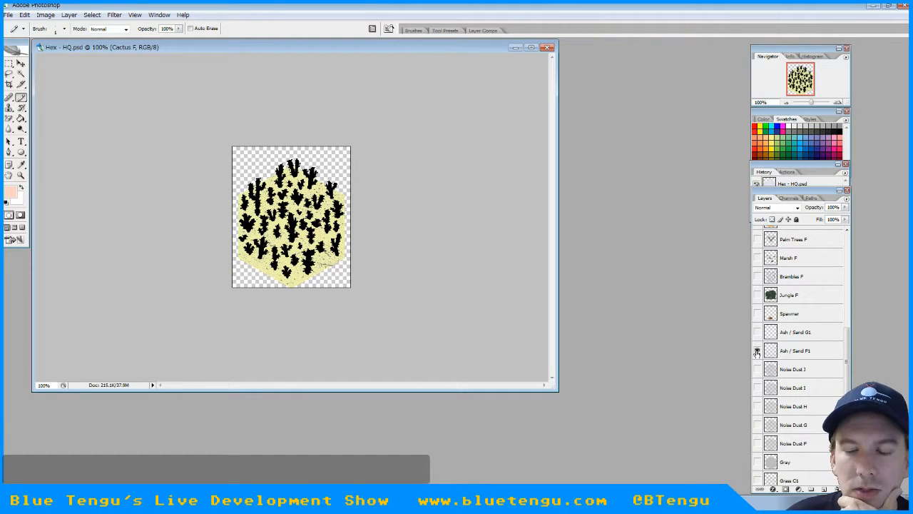
left_click(783, 350)
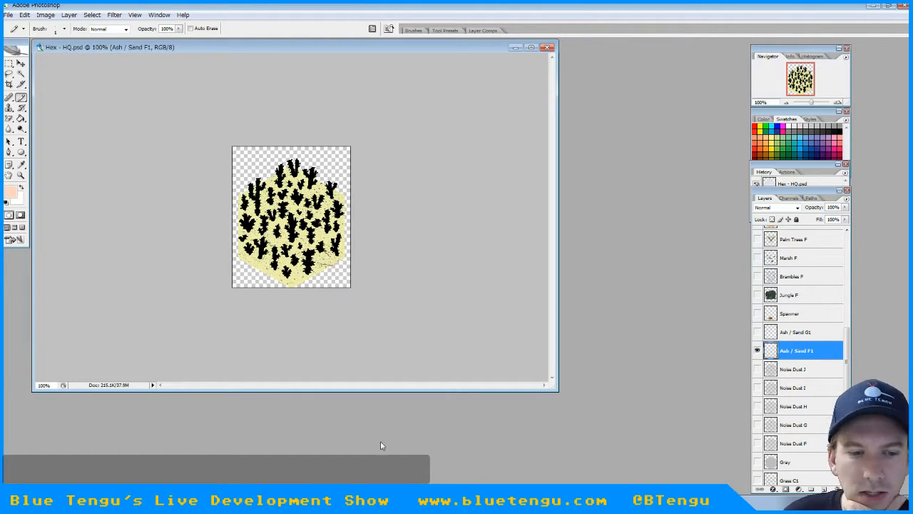
Switch to GameMaker, find spr_hex_sand_F among the map sprites, and open its properties to examine the sand texture
key("alt+Tab")
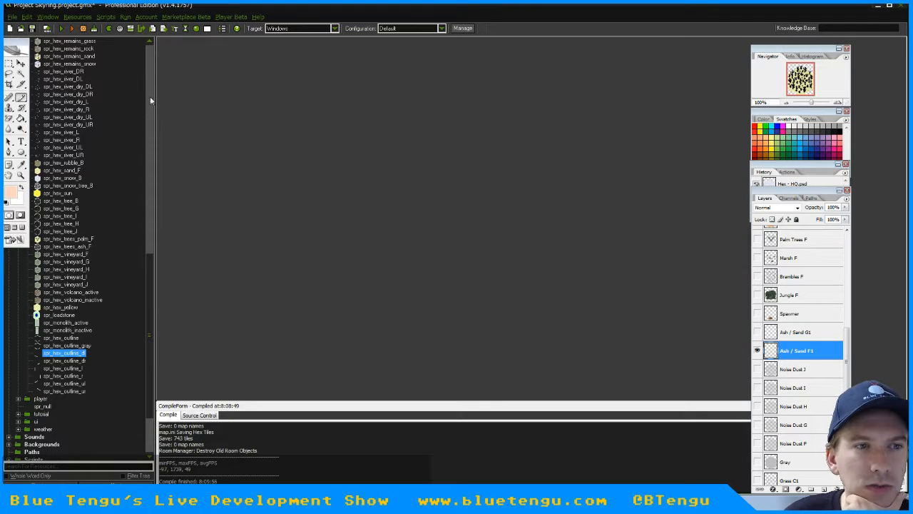
scroll(150, 94, "up", 15)
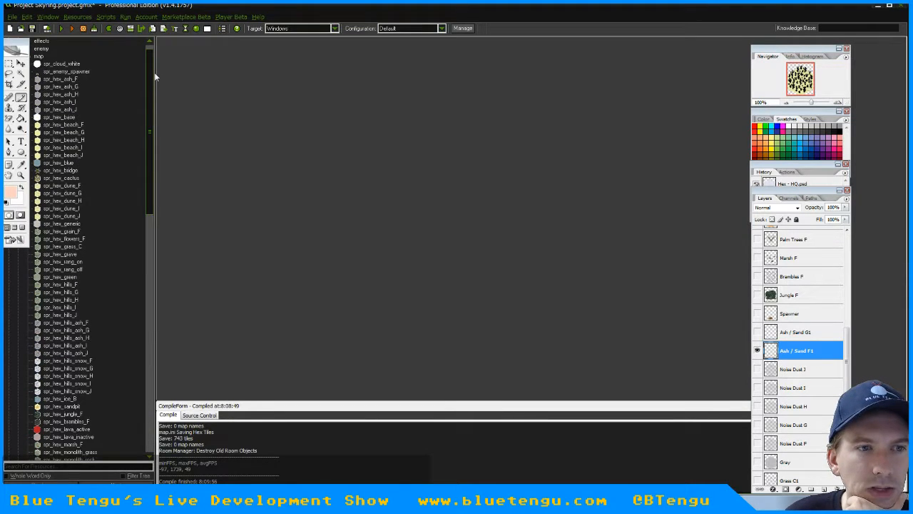
left_click_drag(155, 76, 163, 236)
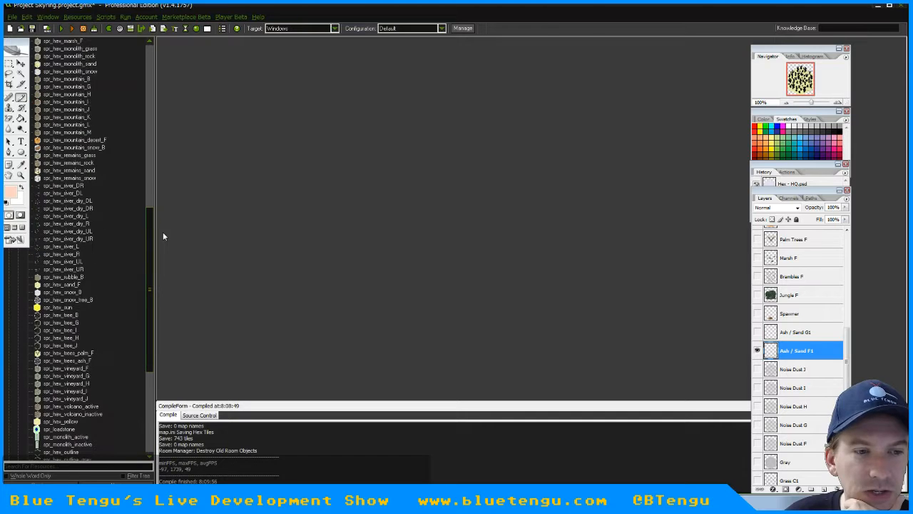
double_click(62, 284)
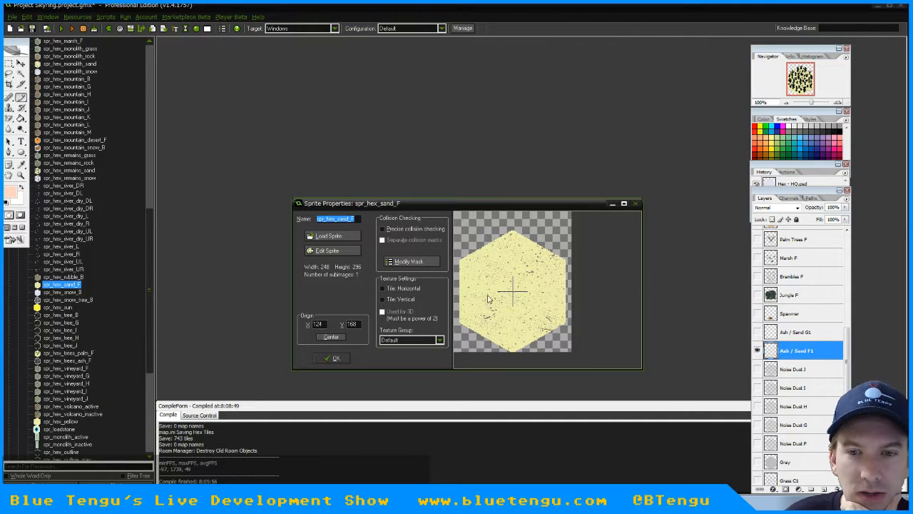
Close the spr_hex_sand_F properties, switch back to Photoshop, and hide the Cactus F layer in Hex - HQ.psd
left_click(332, 357)
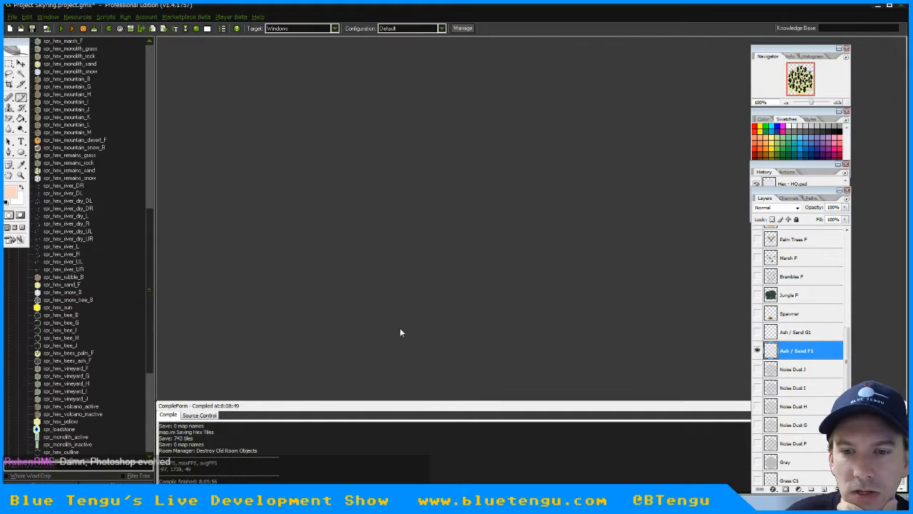
left_click(876, 6)
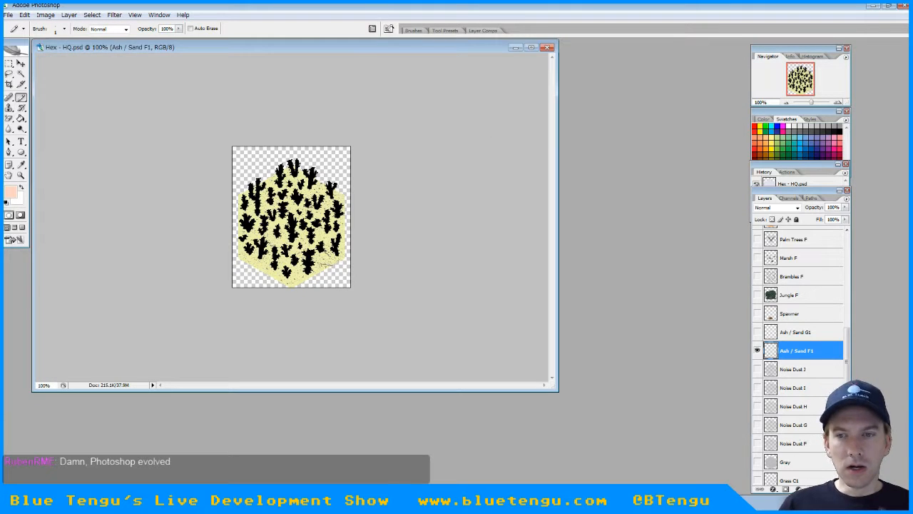
left_click_drag(849, 361, 847, 301)
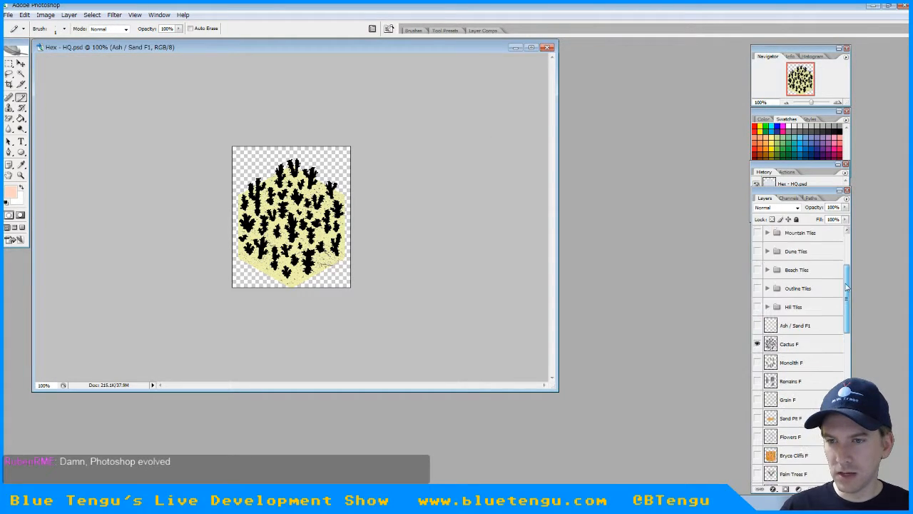
left_click(758, 346)
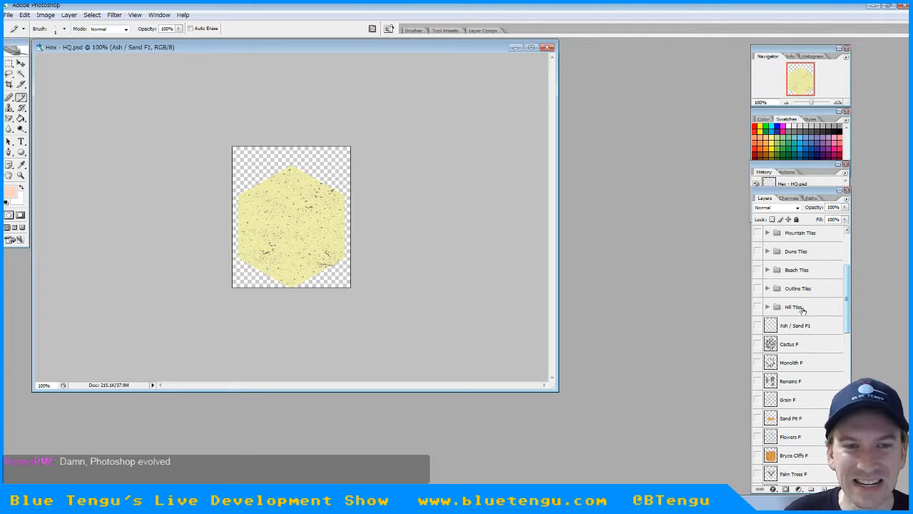
Examine the sand specks up close and compare Noise Dust J with Ash / Sand F1 by swapping their visibility
scroll(294, 159, "up", 3, "alt")
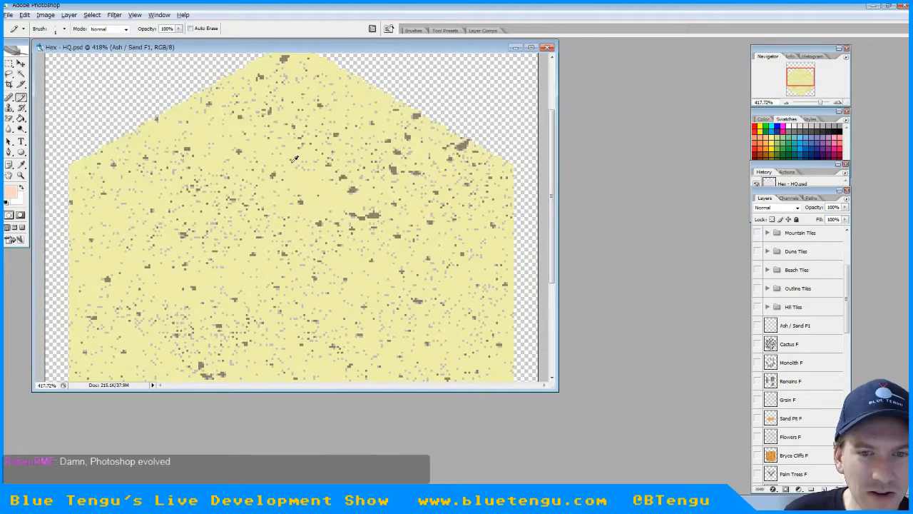
scroll(294, 158, "down", 3, "alt")
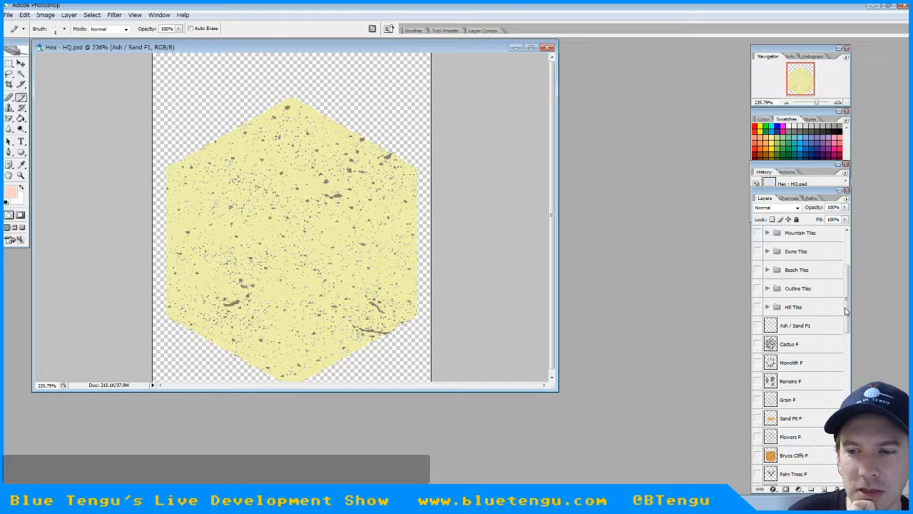
left_click_drag(846, 311, 847, 367)
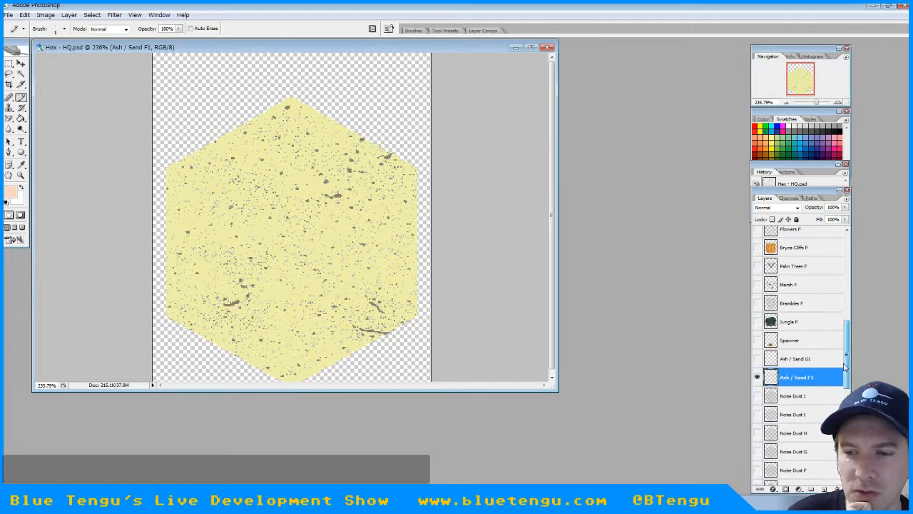
left_click(758, 395)
left_click(757, 377)
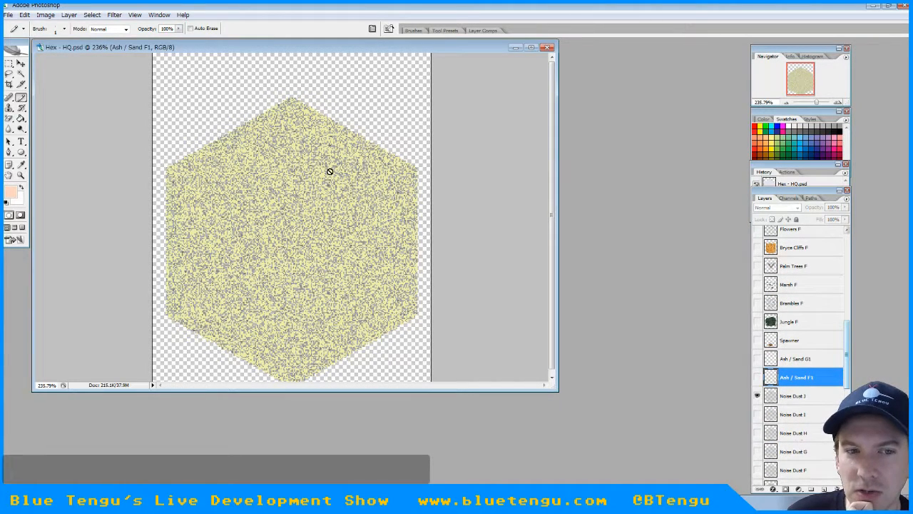
left_click(757, 396)
left_click(757, 377)
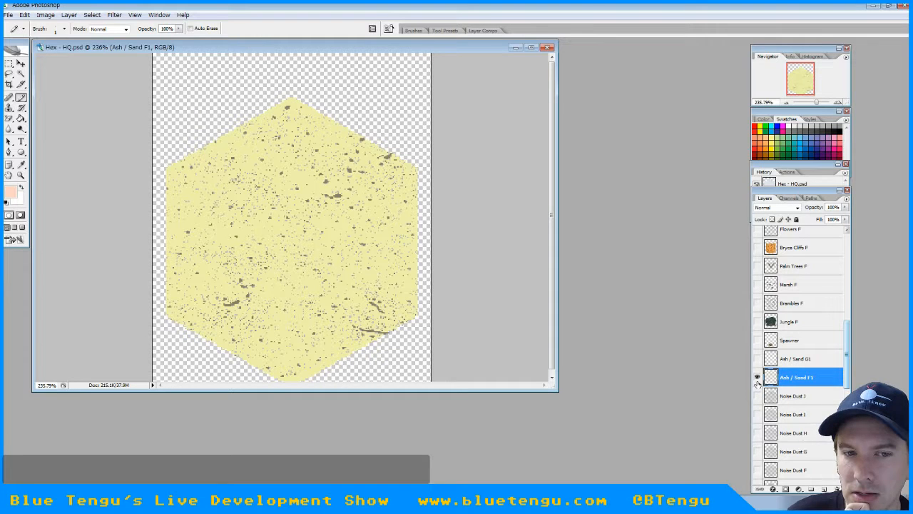
Duplicate the Ash / Sand F1 layer as Ash / Sand H1
right_click(792, 384)
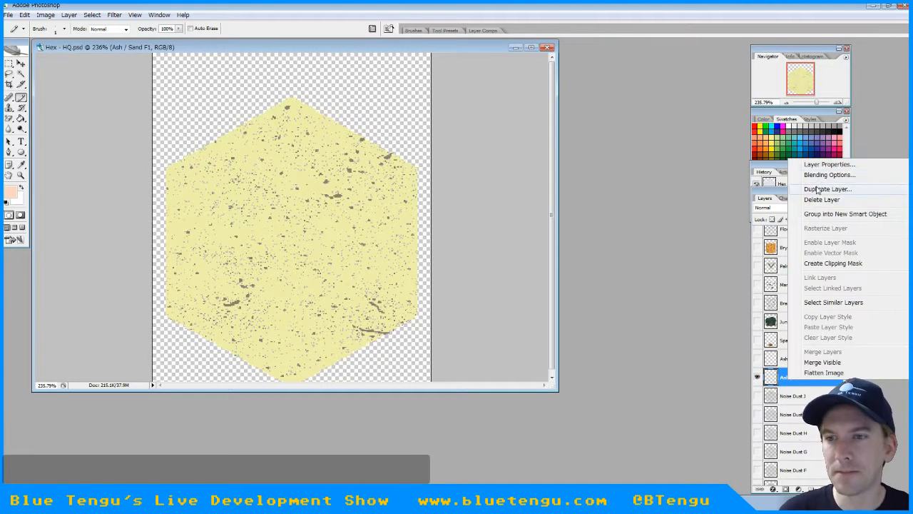
left_click(818, 187)
type("Ash / Sand H1")
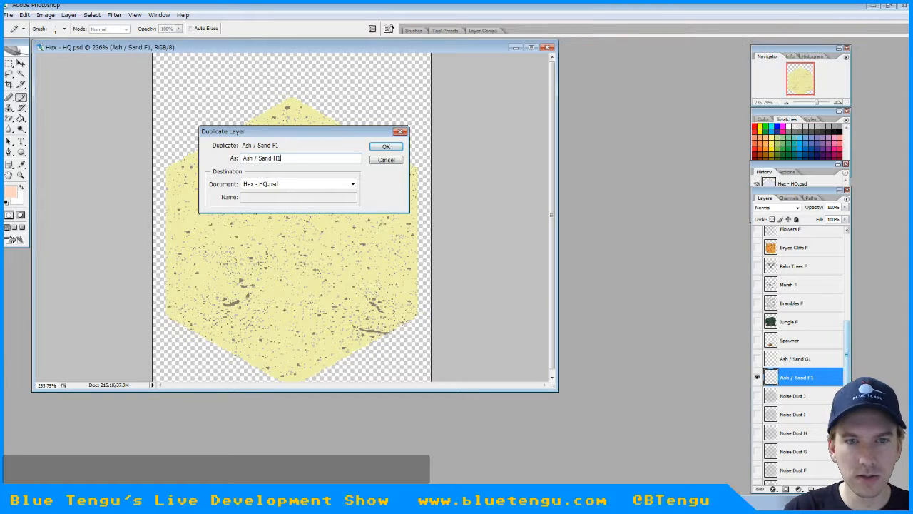
key("Return")
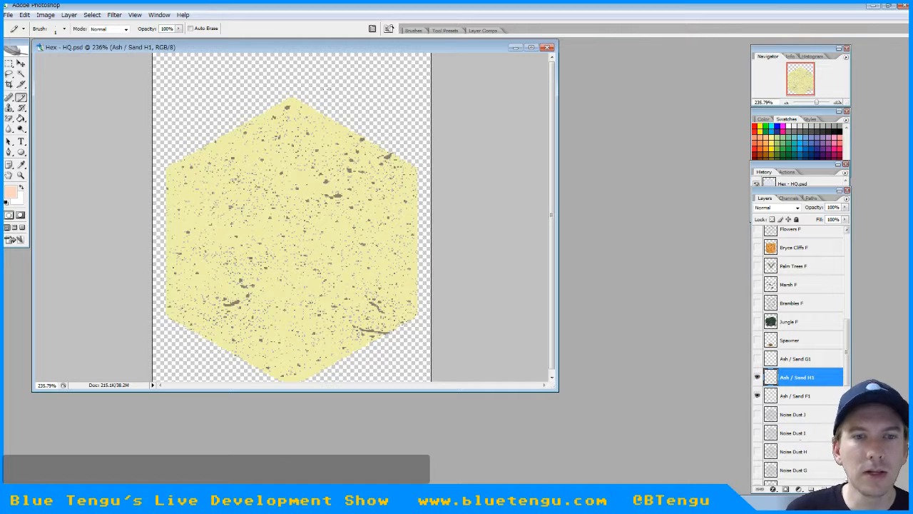
Clear all specks from the Ash / Sand H1 layer with a rectangular selection around the tile, and hide Ash / Sand F1
left_click(9, 65)
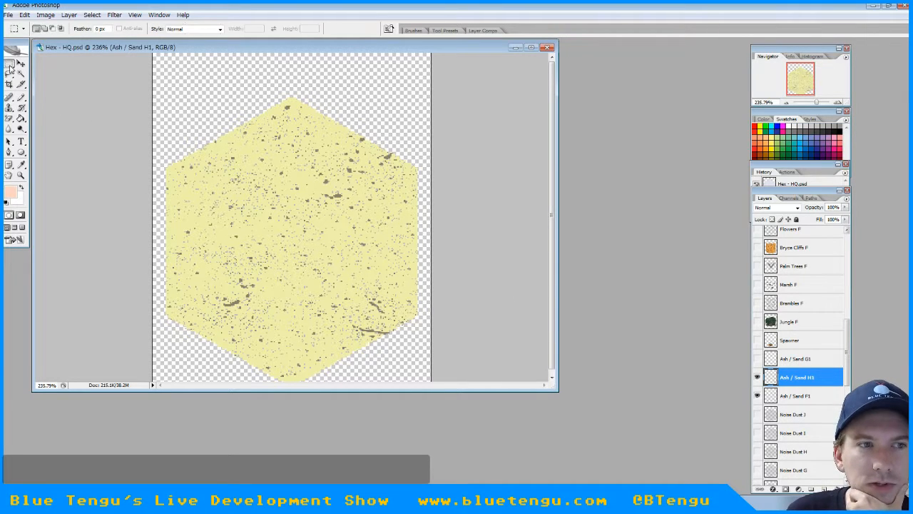
left_click_drag(154, 82, 450, 411)
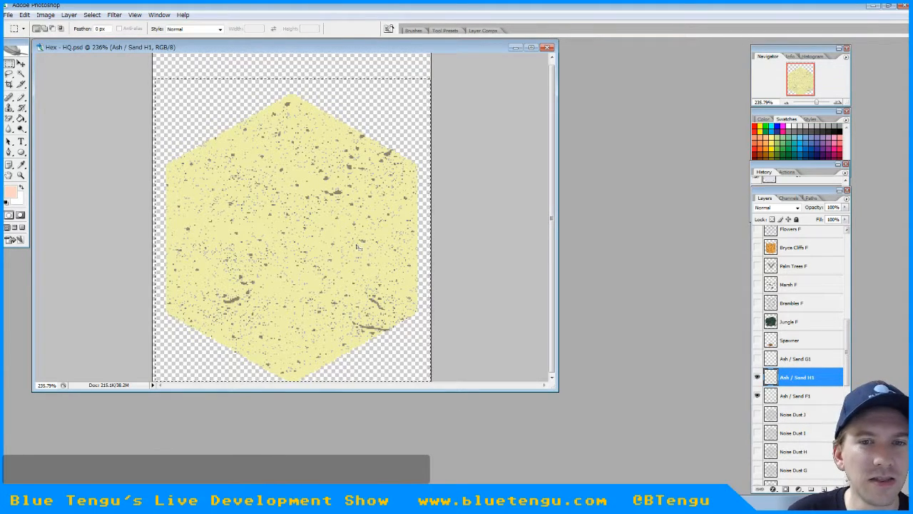
key("ctrl+j")
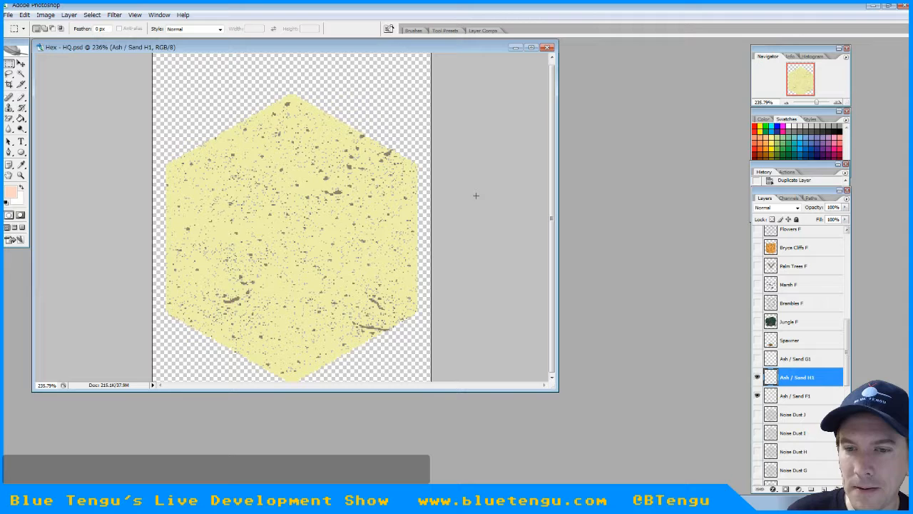
left_click(757, 397)
left_click(758, 397)
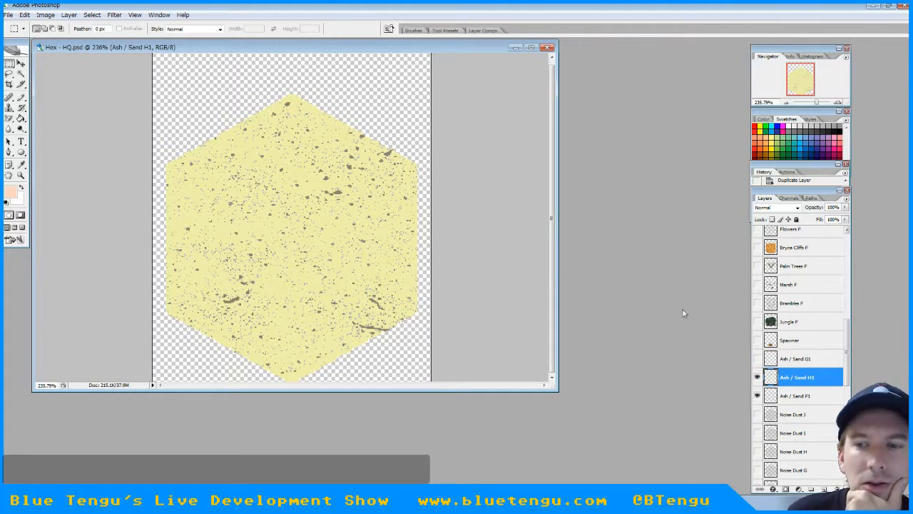
left_click(757, 395)
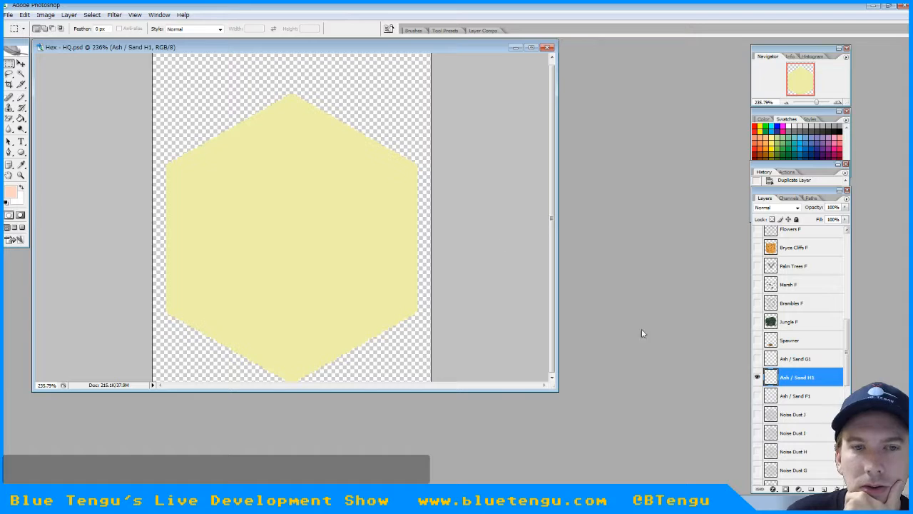
Try to apply the Add Noise filter to the Ash / Sand H1 layer
left_click(135, 15)
mouse_move(114, 15)
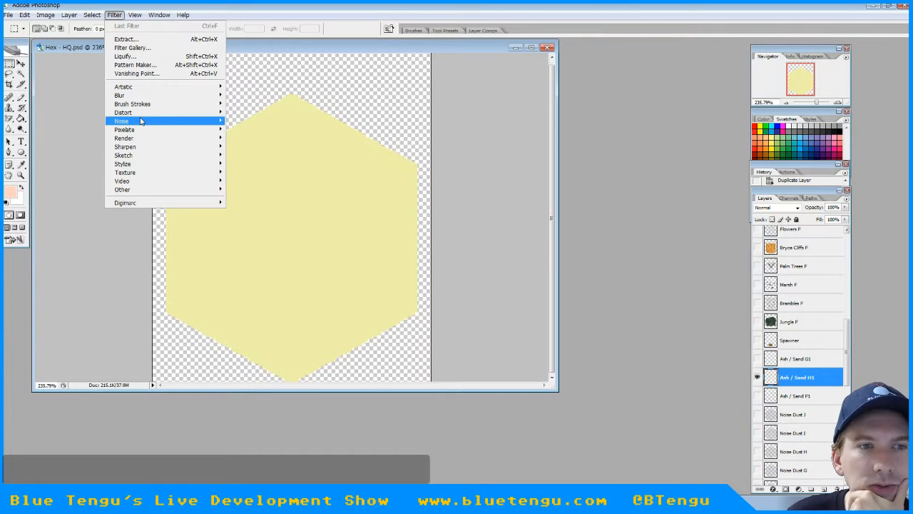
mouse_move(140, 122)
left_click(262, 121)
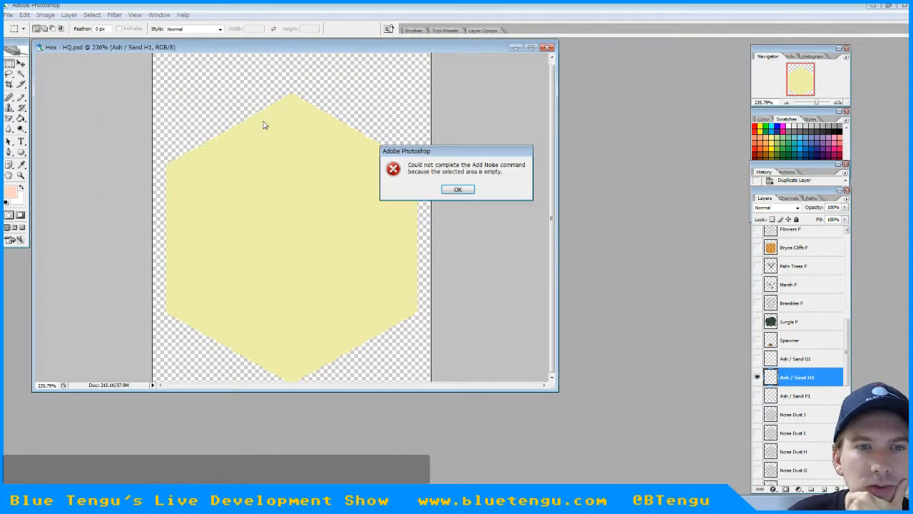
left_click(457, 190)
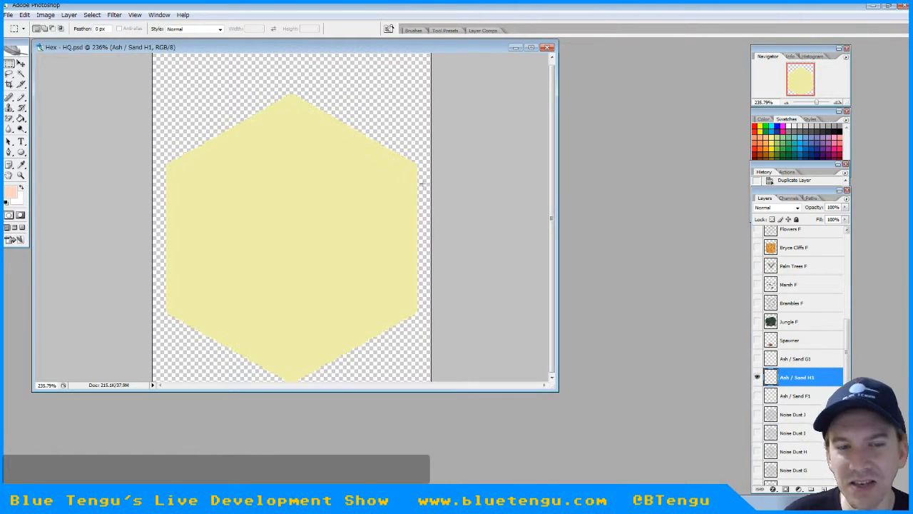
Select the whole canvas and try the Add Noise filter on Ash / Sand H1 again
key("ctrl+a")
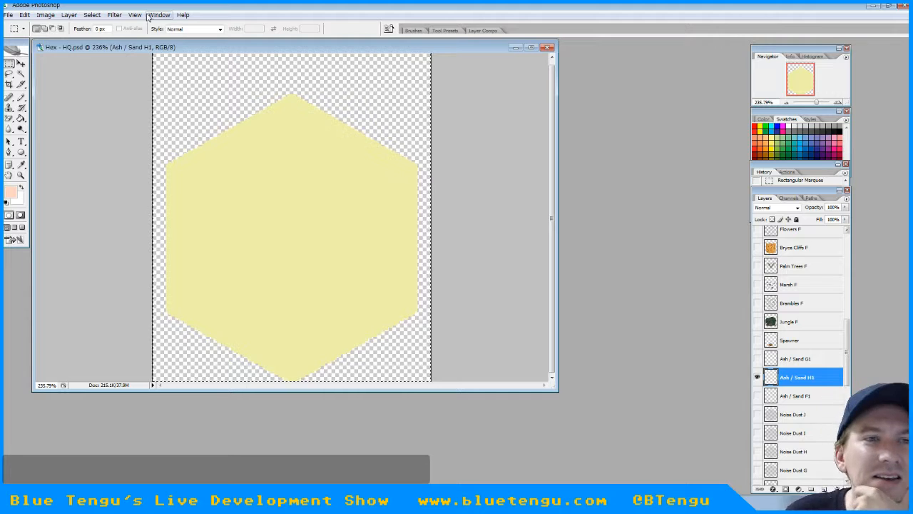
left_click(113, 16)
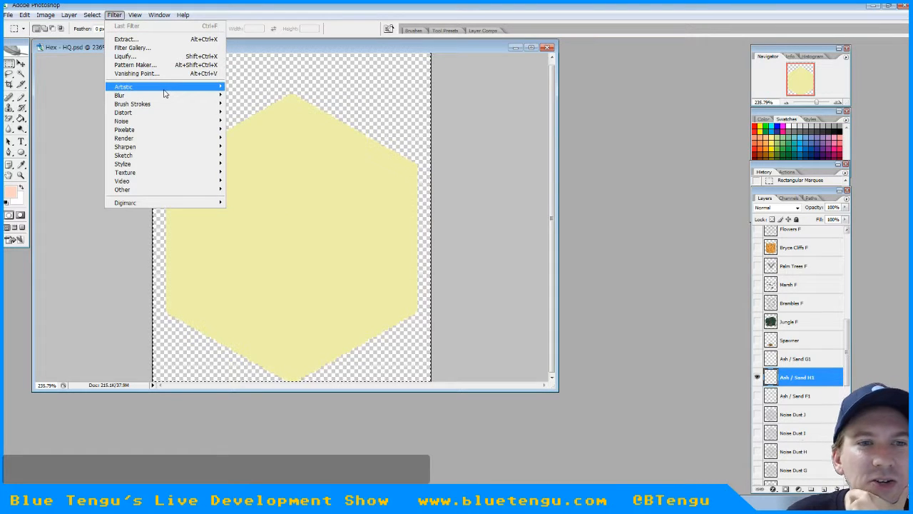
mouse_move(214, 86)
mouse_move(178, 121)
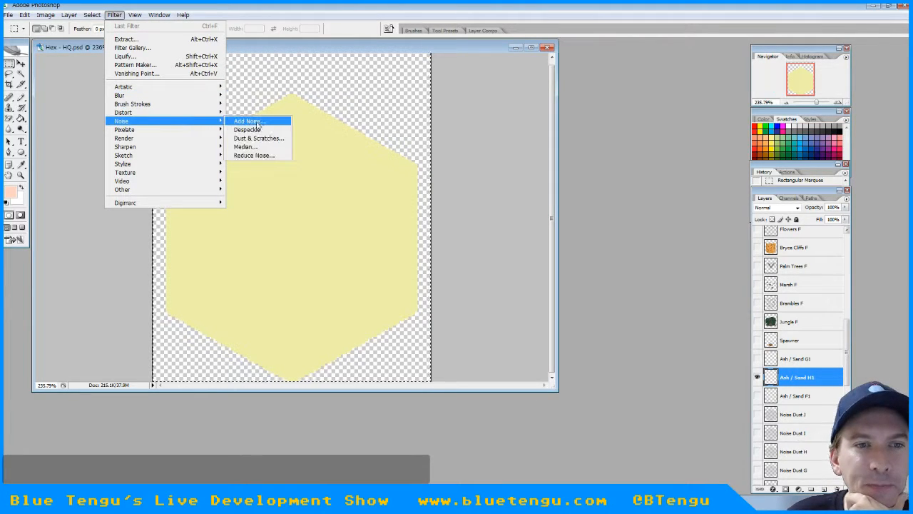
left_click(257, 122)
left_click(457, 187)
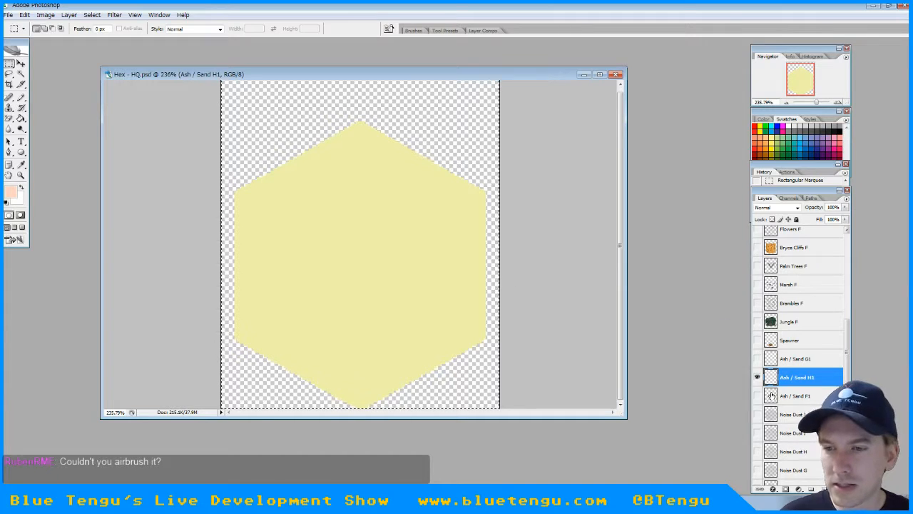
Hide Ash / Sand H1, show Ash / Sand F1, and make Ash / Sand F1 the active layer
left_click(757, 378)
left_click(758, 395)
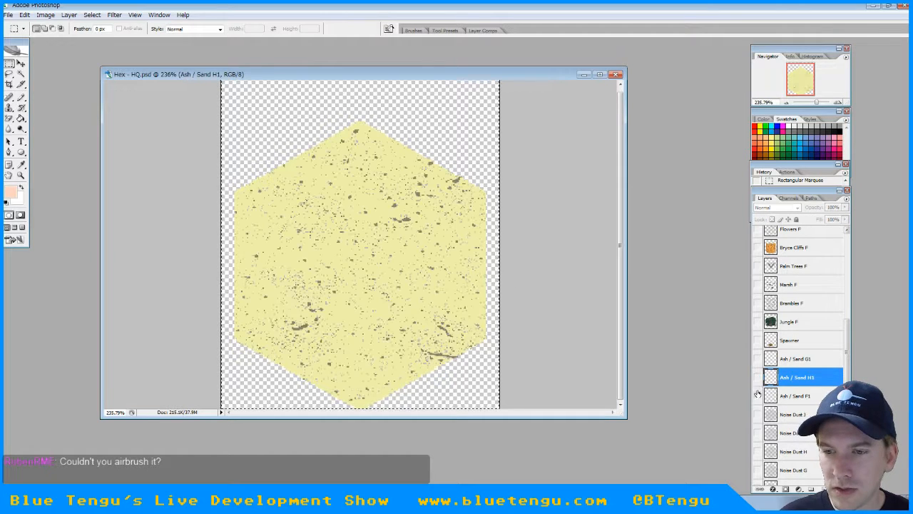
left_click(773, 396)
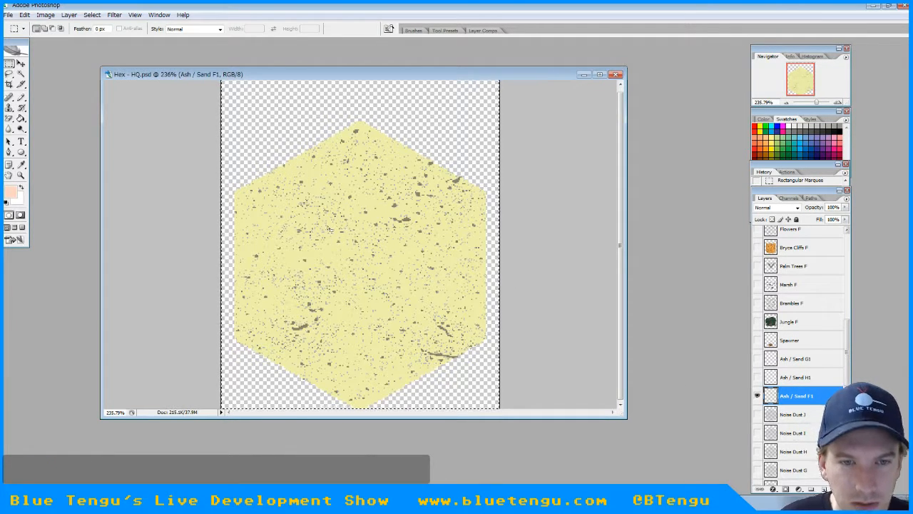
Sample the light gray of a small sand speck as the foreground color and return to the Pencil tool
left_click(20, 164)
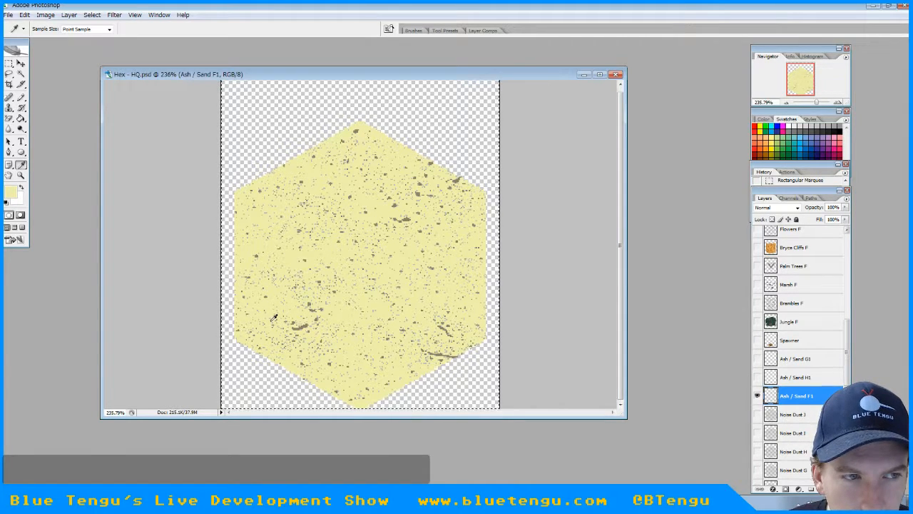
left_click(275, 316)
left_click(22, 99)
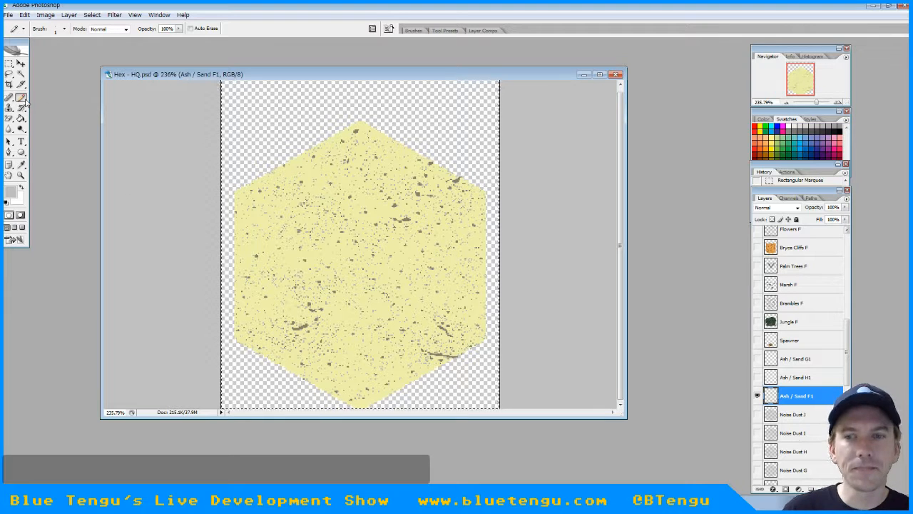
Preview the Watchmen White and Gray layers on the sand tile one at a time, hiding each again
left_click_drag(847, 357, 847, 453)
left_click(804, 349)
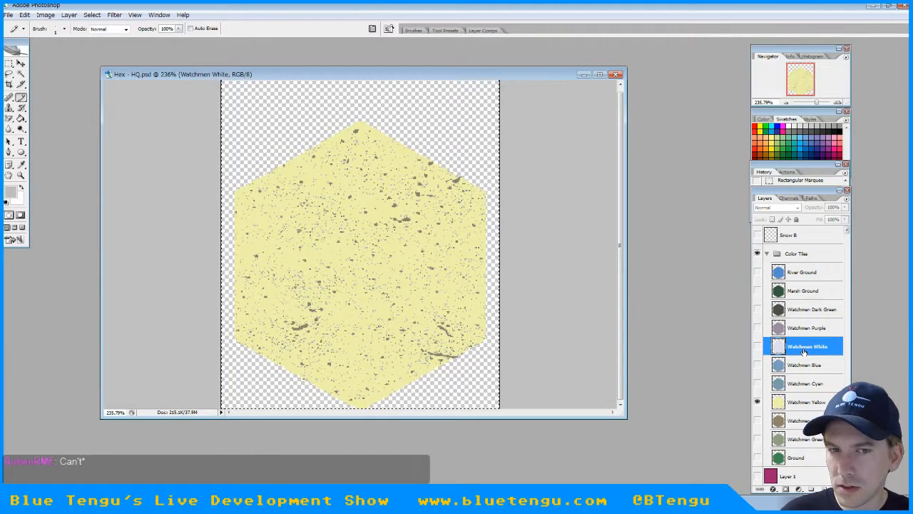
left_click(758, 347)
left_click(758, 347)
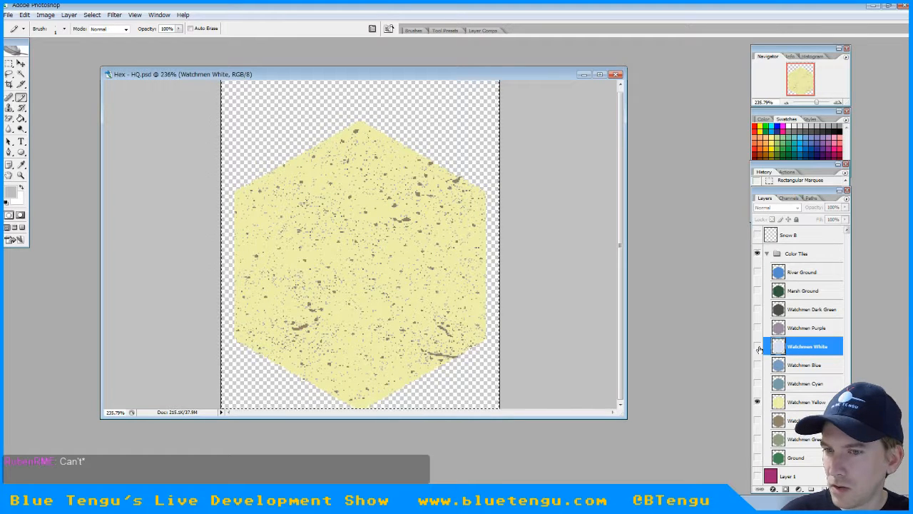
scroll(763, 360, "up", 5)
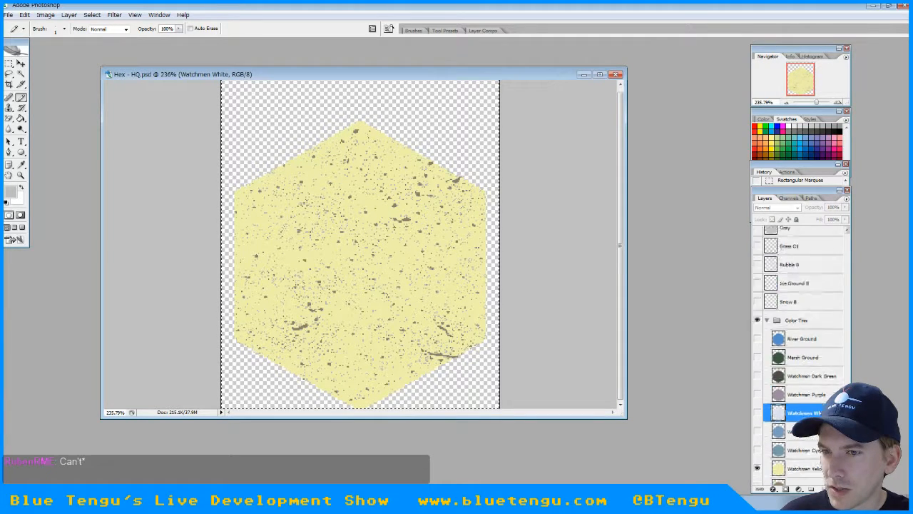
left_click(758, 358)
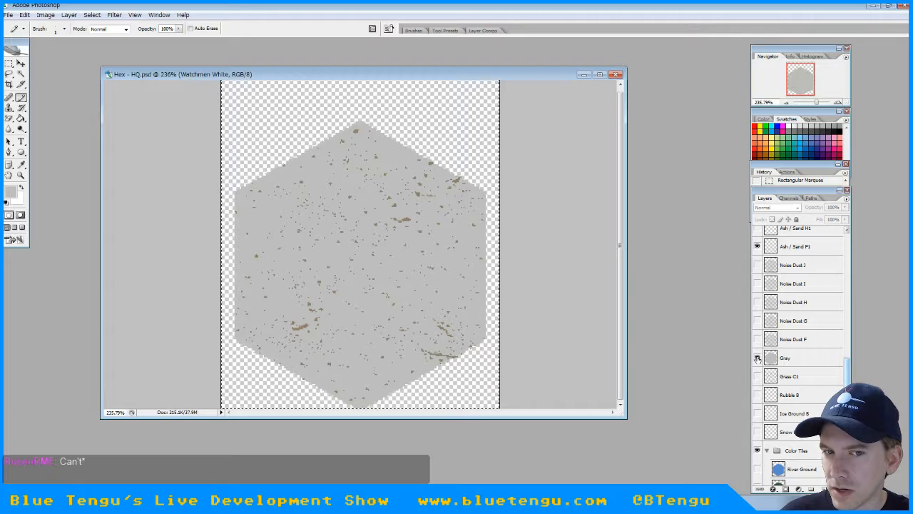
left_click(758, 358)
Duplicate the Gray layer as Sand Layer, place the copy directly above Ash / Sand F1, and show it
left_click(786, 358)
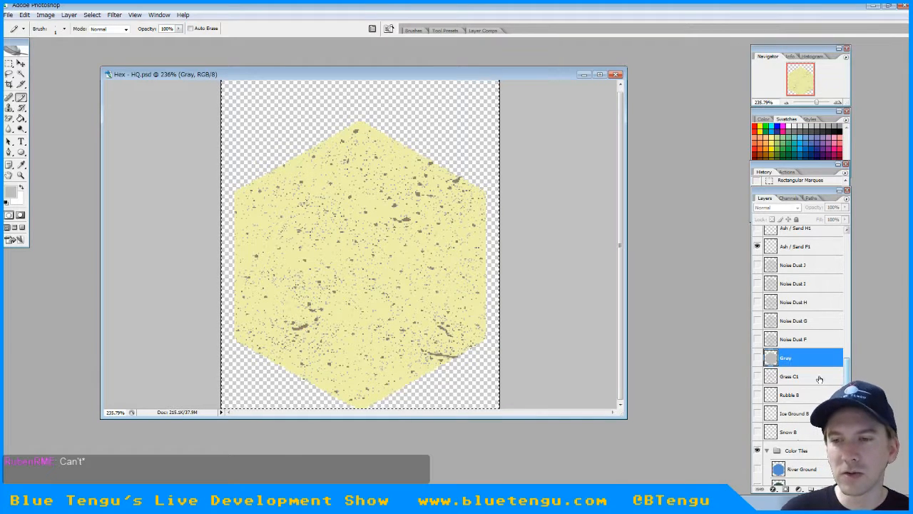
scroll(820, 379, "up", 2)
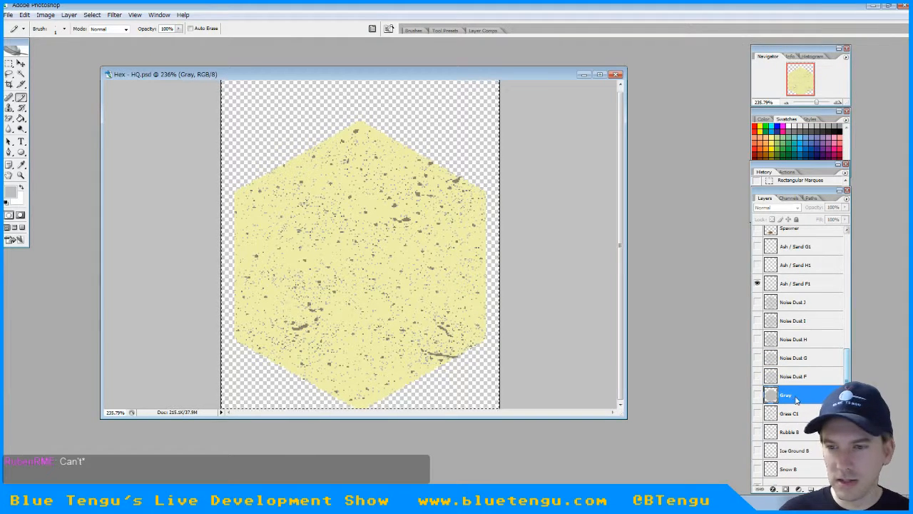
right_click(797, 400)
left_click(814, 204)
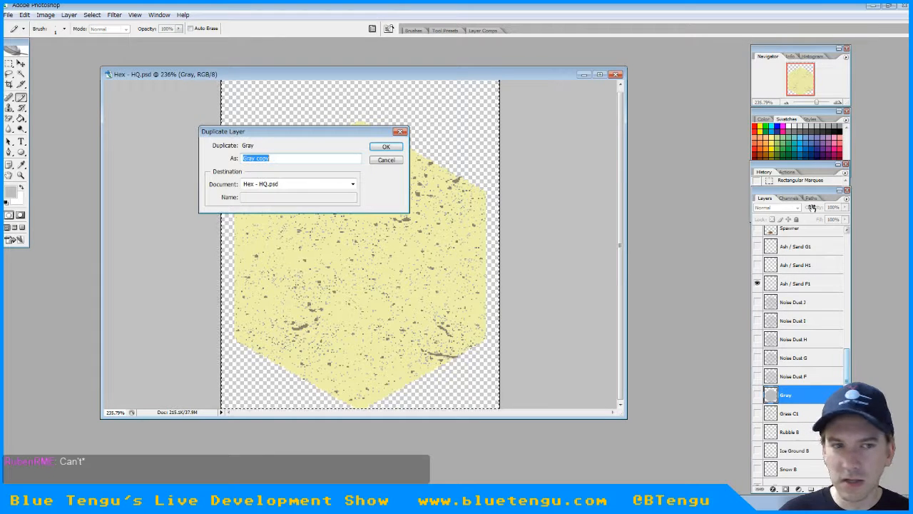
type("NSand Layer")
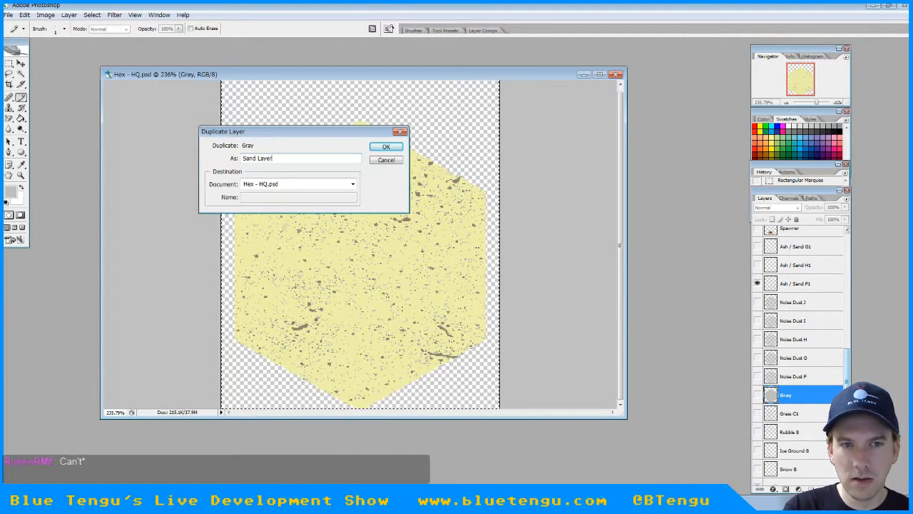
key("Return")
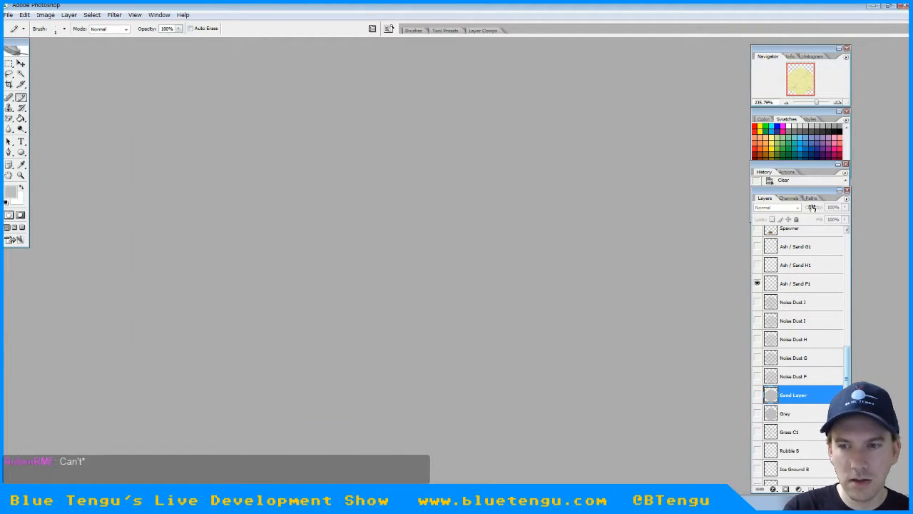
left_click_drag(788, 395, 790, 267)
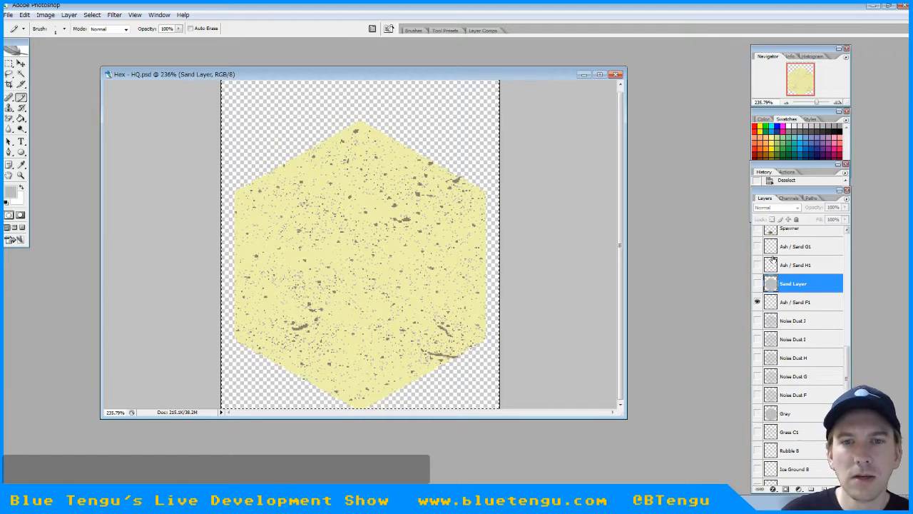
left_click(757, 284)
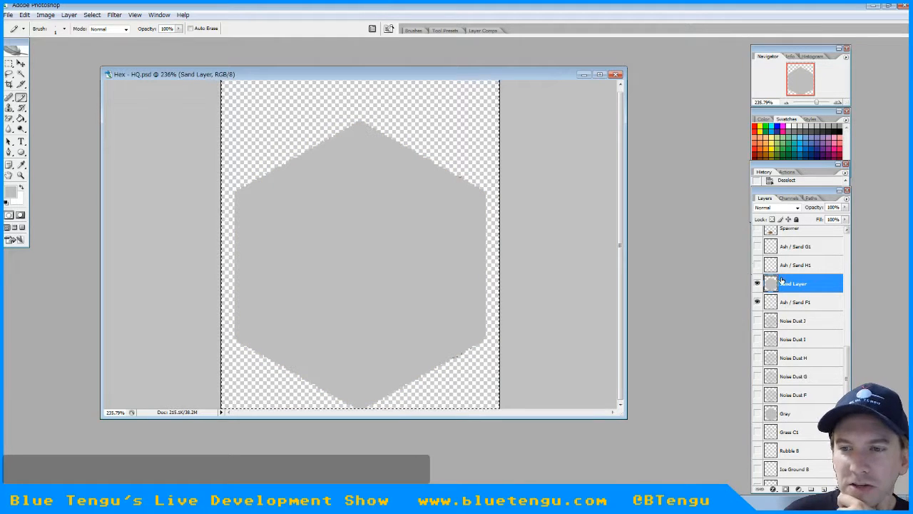
Apply the Add Noise filter to Sand Layer with an amount of about 2.5%, Gaussian distribution and Monochromatic enabled
left_click(139, 15)
mouse_move(116, 15)
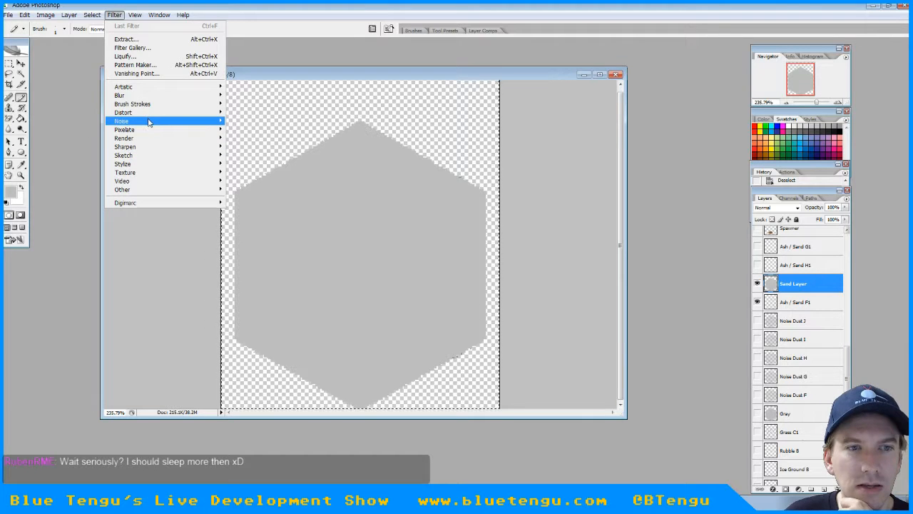
mouse_move(149, 122)
left_click(258, 124)
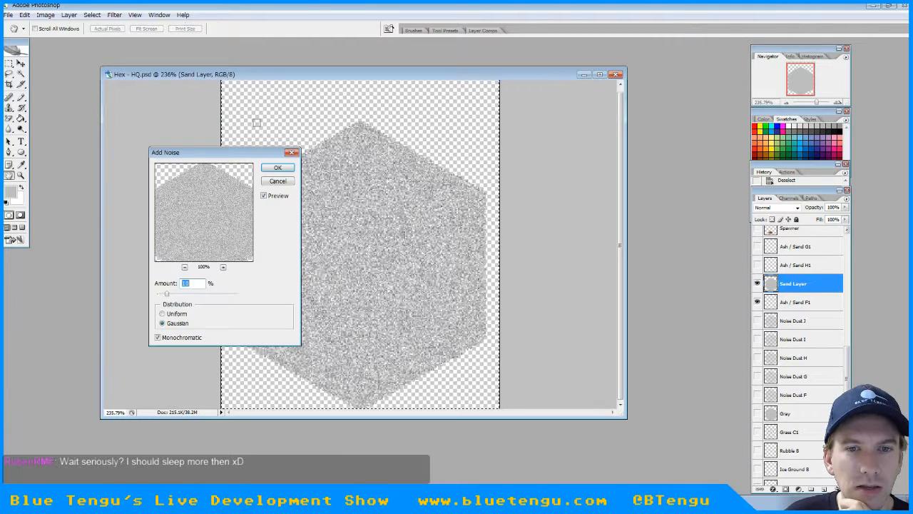
left_click(161, 295)
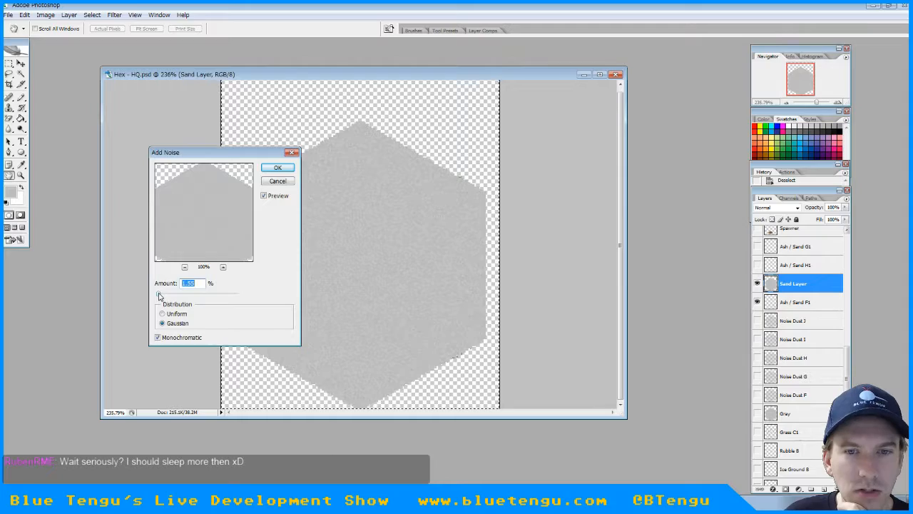
mouse_move(159, 297)
left_mouse_down()
mouse_move(244, 297)
mouse_move(162, 297)
left_mouse_up()
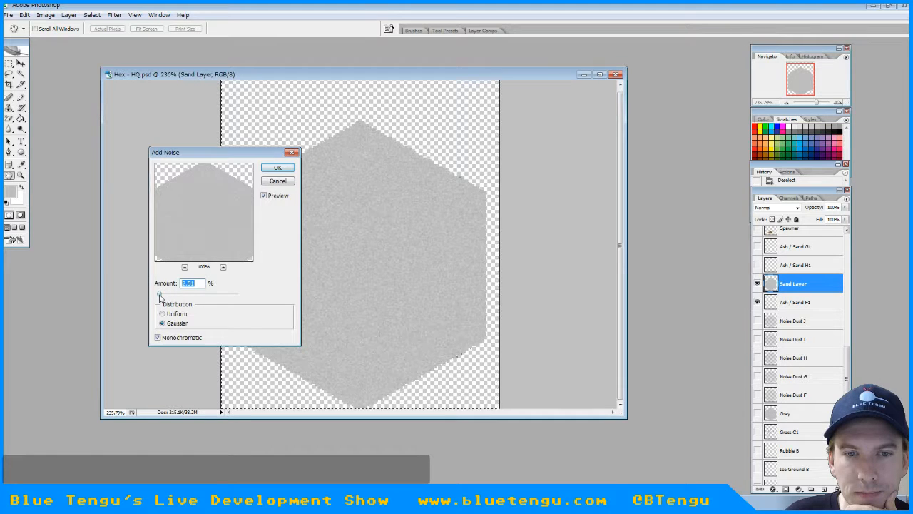
left_click(273, 166)
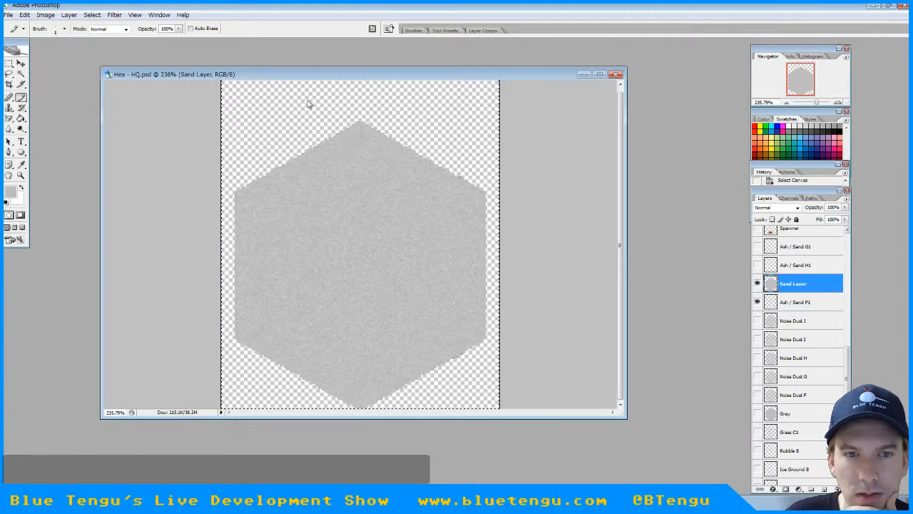
Choose the Magic Eraser, move Gray above Sand Layer to compare its shade with the noise, hide Gray, and reselect Sand Layer
left_click(10, 119)
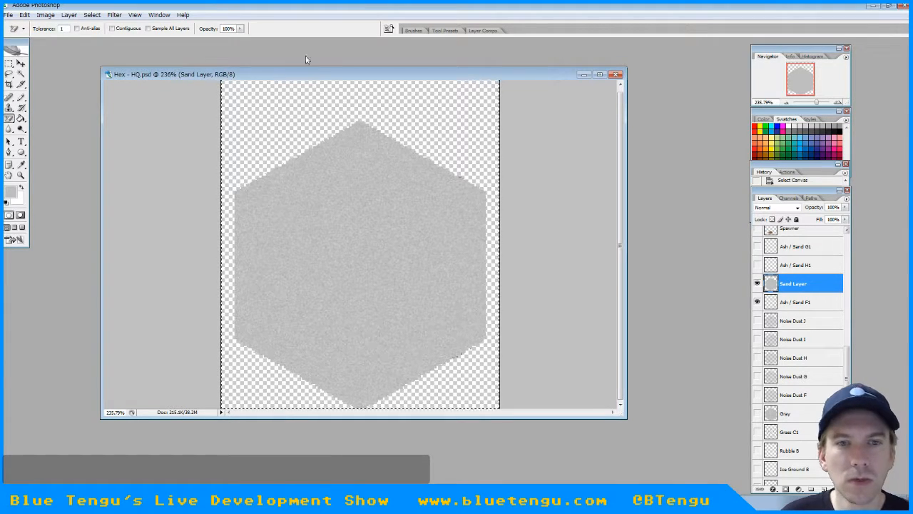
scroll(410, 274, "up", 8, "alt")
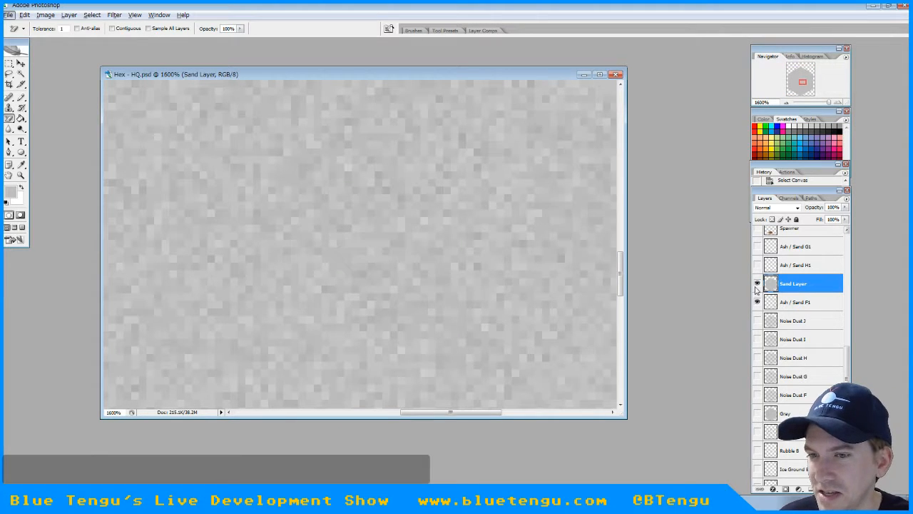
left_click(758, 413)
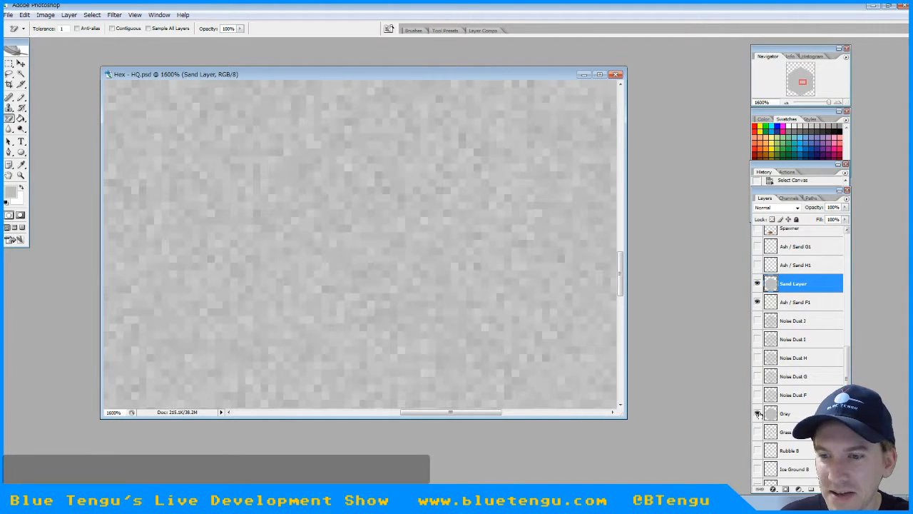
left_click(797, 414)
left_click_drag(797, 414, 792, 276)
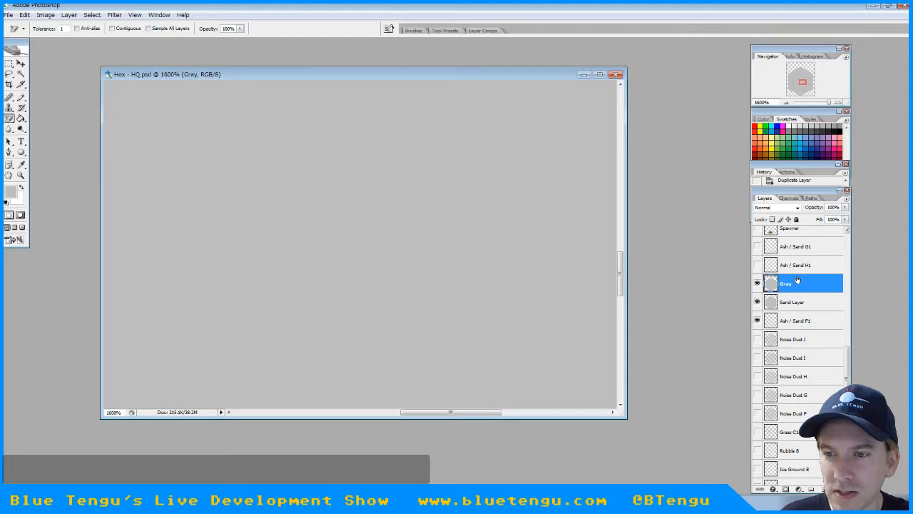
left_click(757, 284)
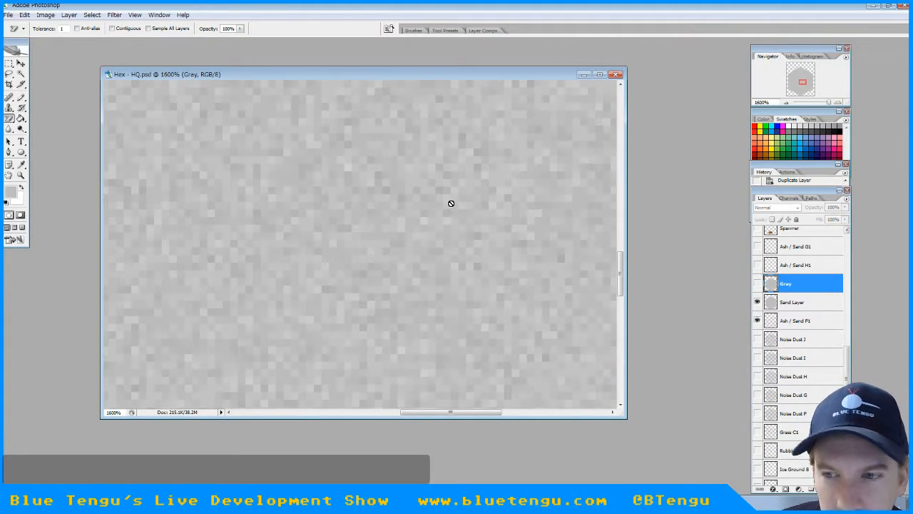
left_click(792, 302)
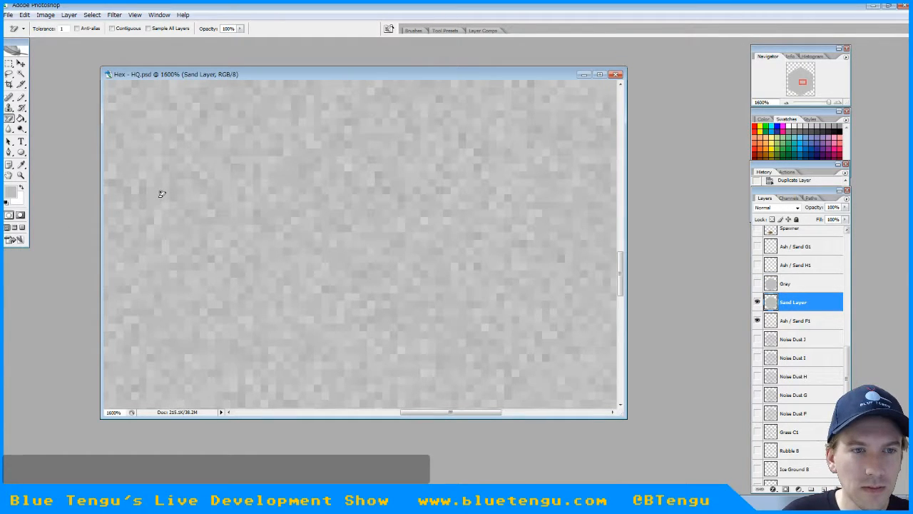
Erase several gray shades from the noise on Sand Layer with the Magic Eraser at tolerance 1, exposing the sand color beneath
left_click(152, 155)
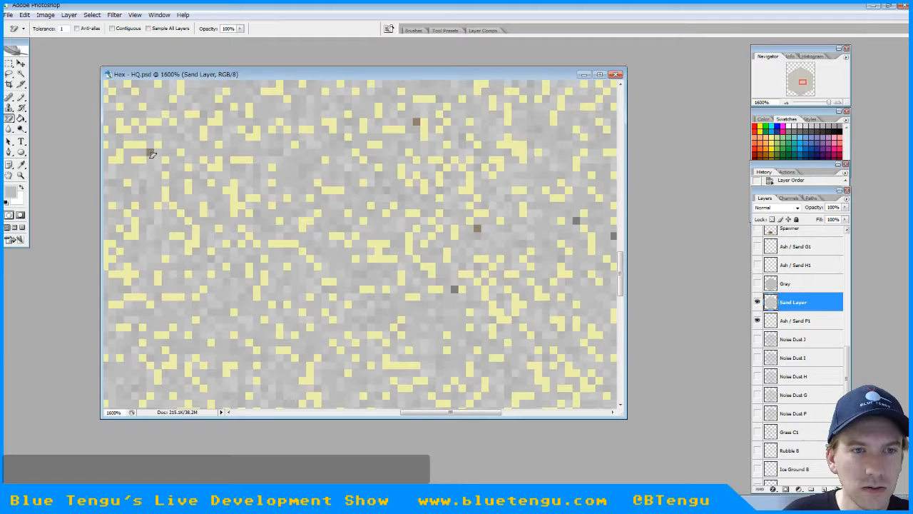
key("ctrl+f")
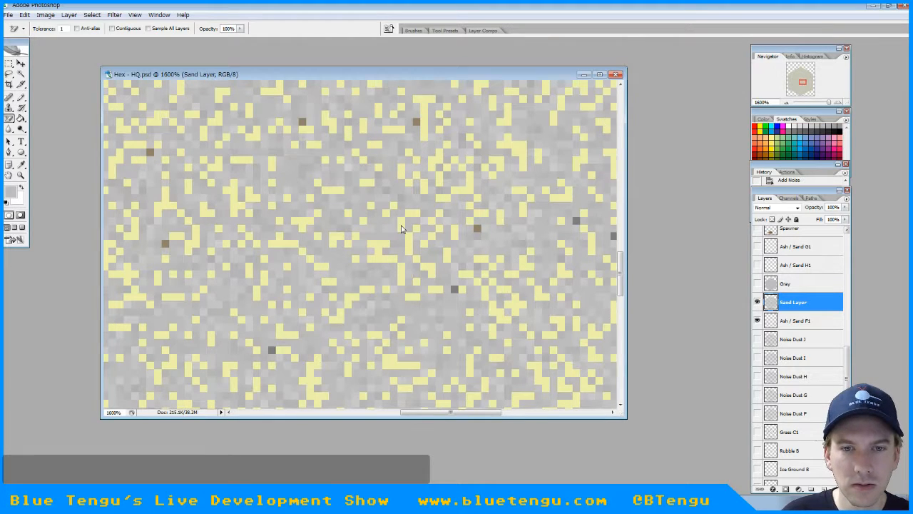
left_click(386, 229)
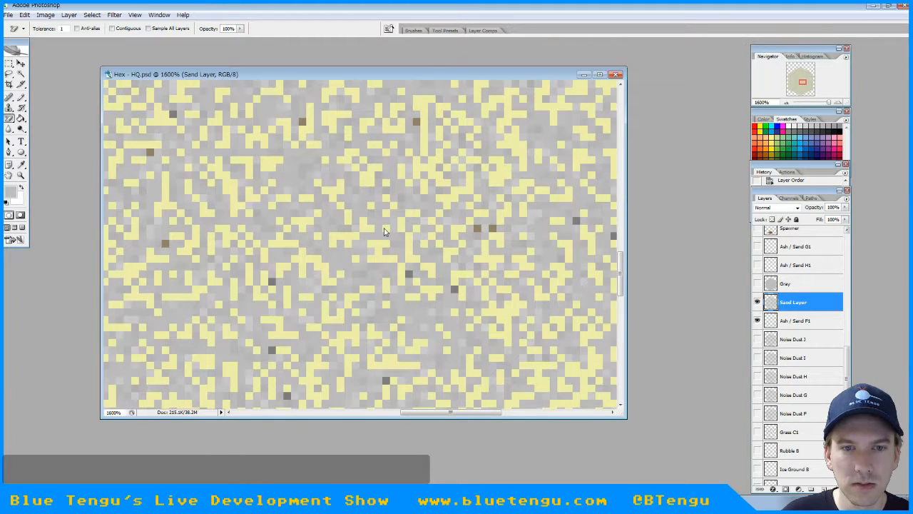
left_click(328, 170)
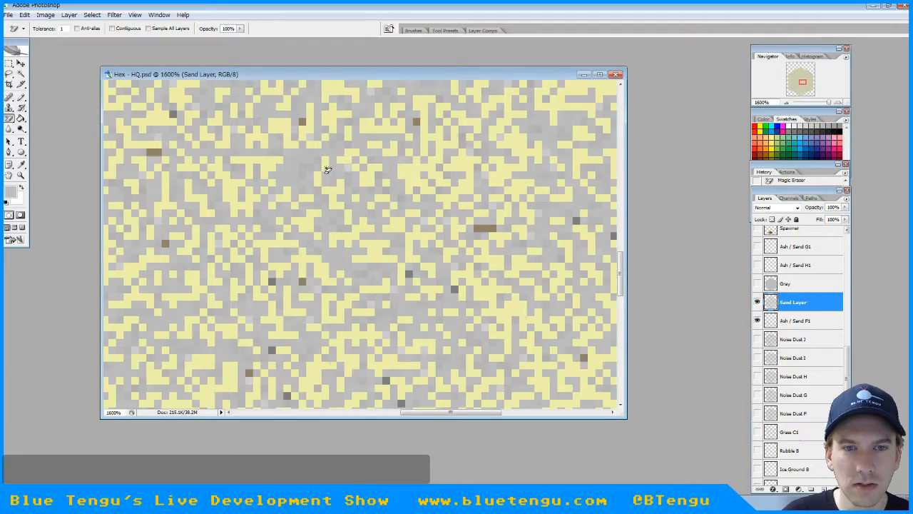
scroll(357, 210, "down", 4, "alt")
scroll(357, 206, "down", 5, "alt")
scroll(353, 207, "up", 8, "alt")
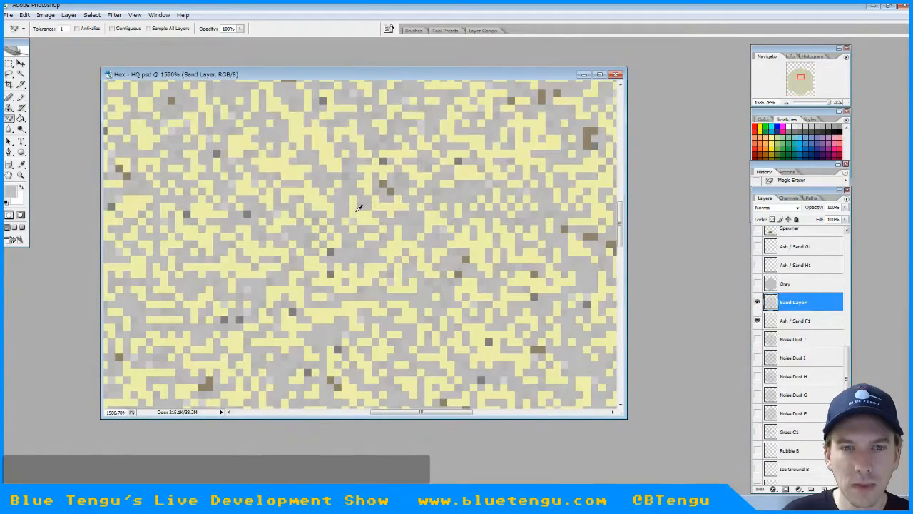
left_click(343, 207)
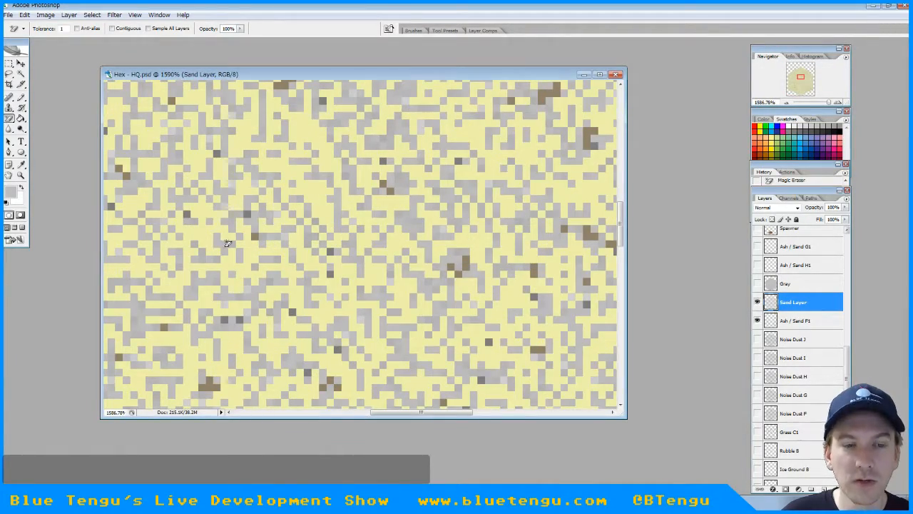
Hide Ash / Sand F1 and inspect the thinned noise of Sand Layer alone on the sand tile
scroll(332, 278, "down", 8, "alt")
scroll(342, 273, "up", 4, "alt")
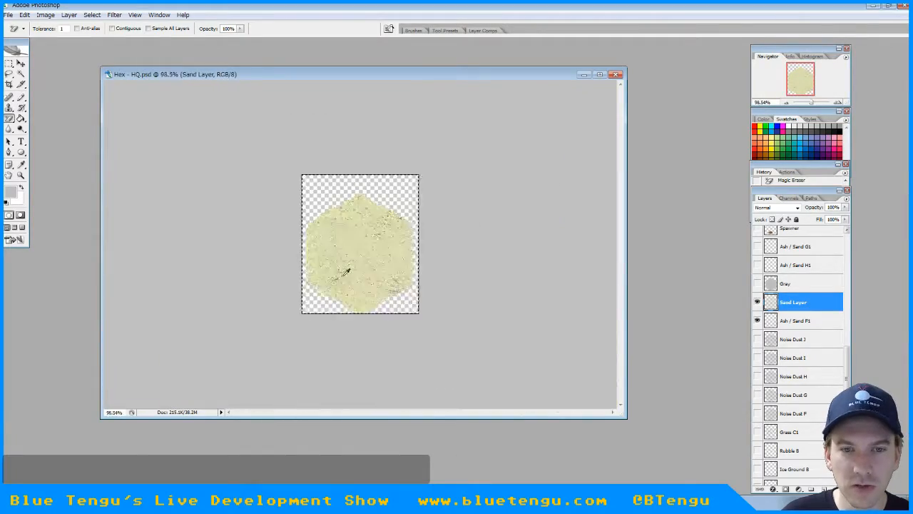
scroll(347, 271, "up", 1, "alt")
left_click(757, 321)
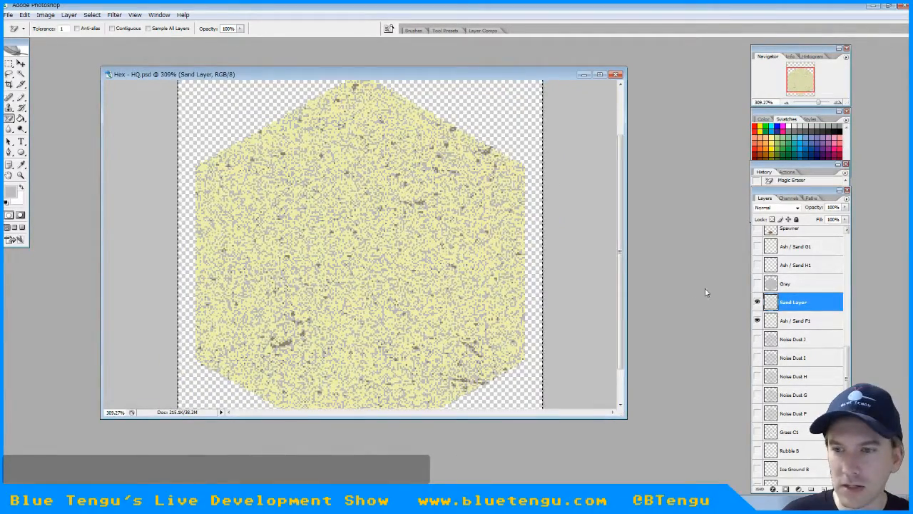
left_click(757, 321)
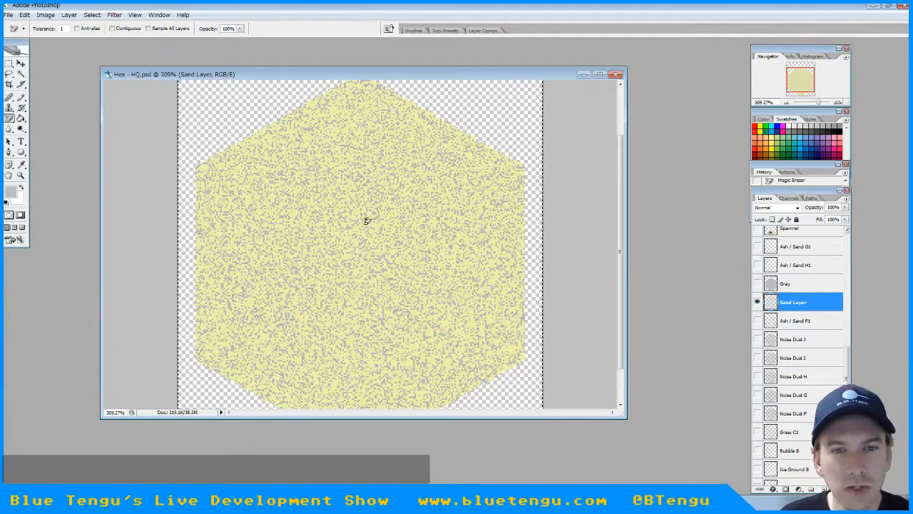
scroll(367, 221, "up", 3, "alt")
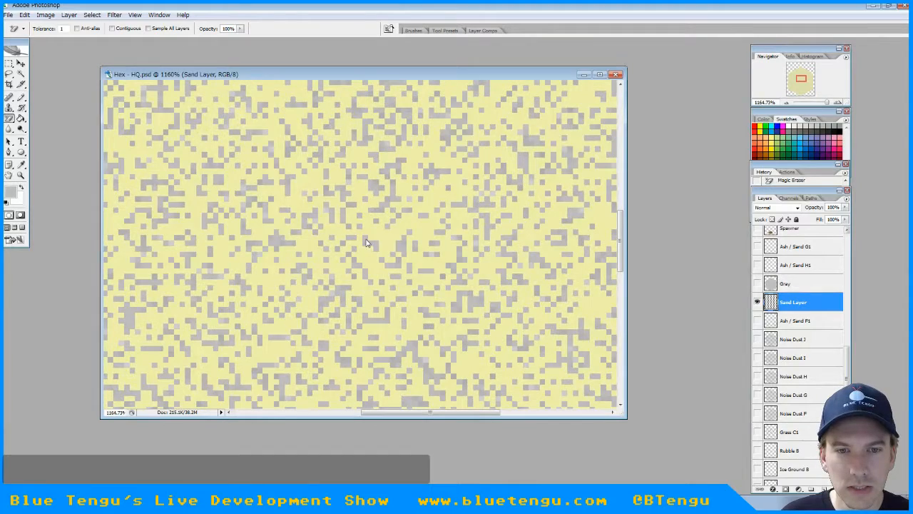
scroll(418, 261, "down", 3, "alt")
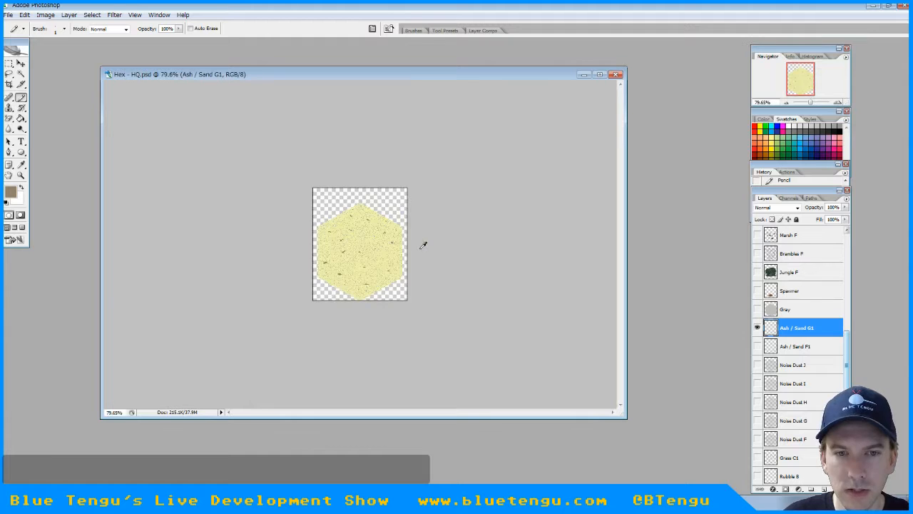
Add a few single-pixel brown specks among the sand noise on Ash / Sand G1 with the Pencil tool
key("ctrl+plus")
key("ctrl+plus")
key("ctrl+plus")
key("ctrl+plus")
key("ctrl+plus")
key("ctrl+plus")
key("ctrl+plus")
key("ctrl+plus")
key("ctrl+plus")
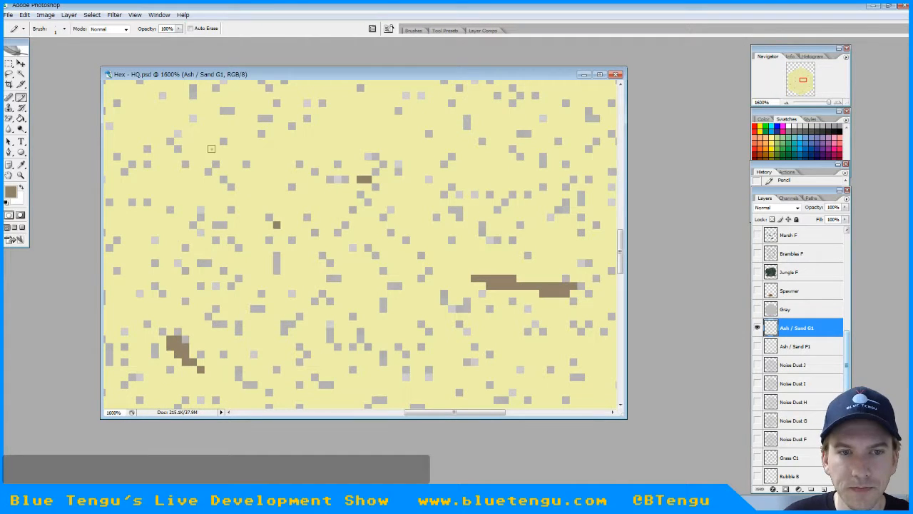
scroll(394, 278, "down", 2)
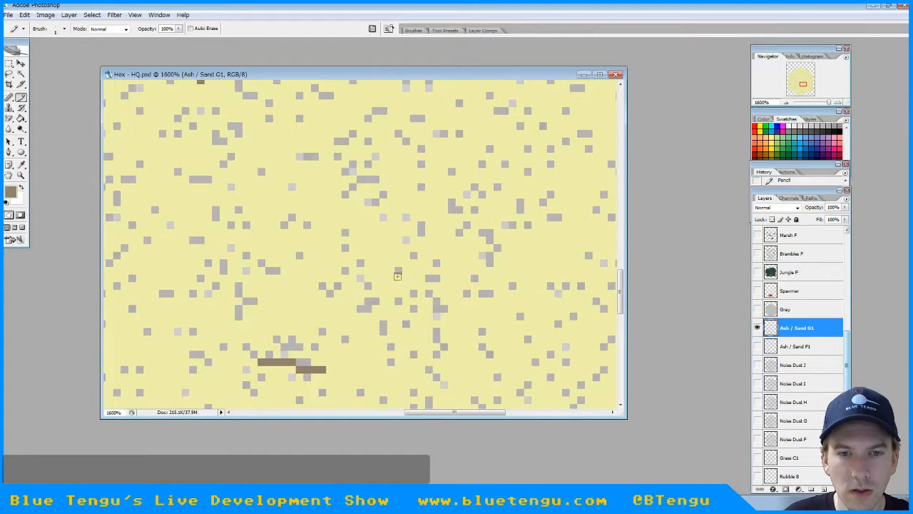
left_click(421, 263)
left_click(155, 301)
left_click(513, 346)
scroll(476, 328, "down", 10, "alt")
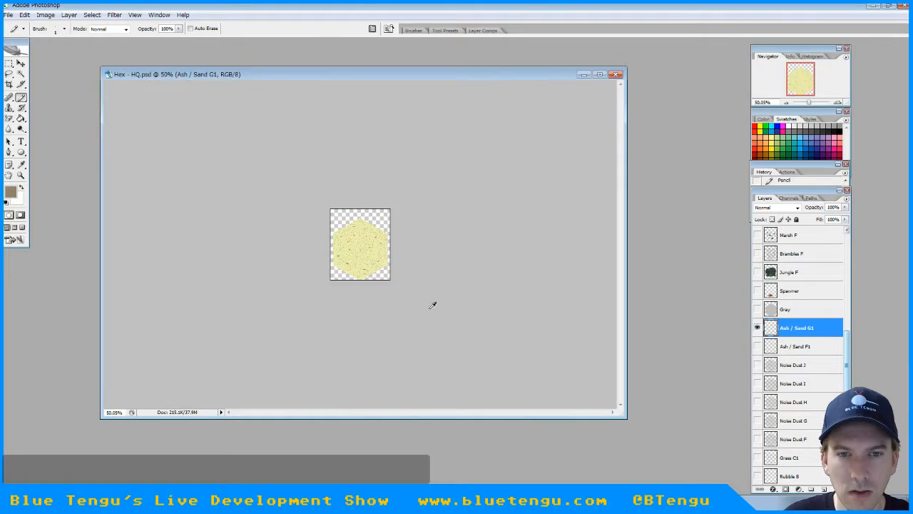
scroll(432, 305, "up", 5, "alt")
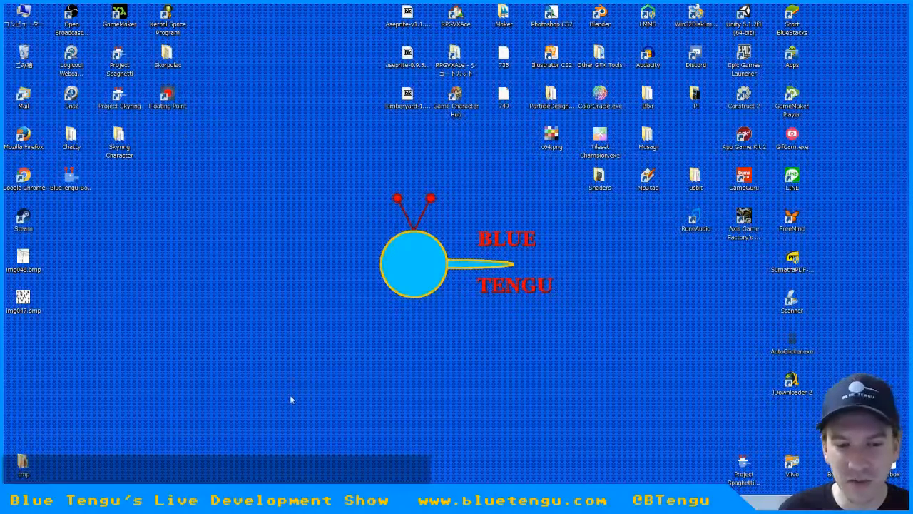
Open the scanned cactus drawings in img047.bmp from the desktop in Windows Photo Viewer and reposition the viewer window
double_click(24, 299)
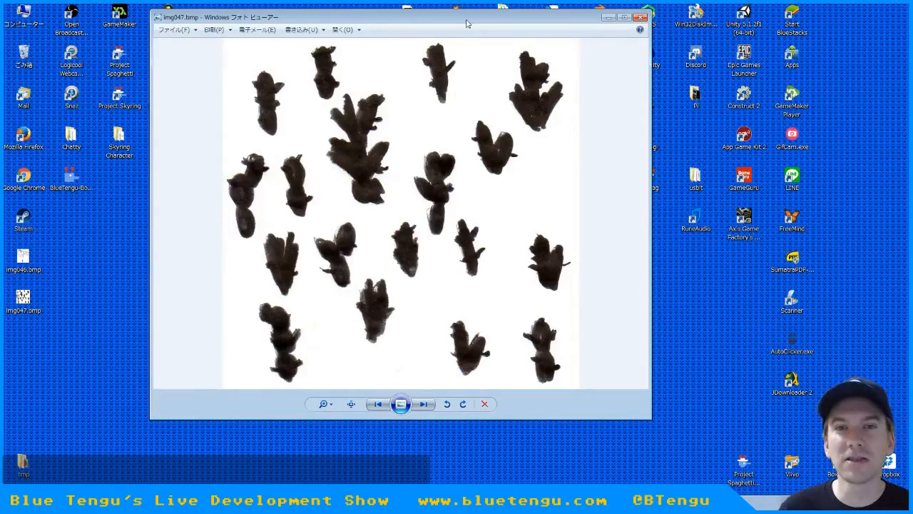
left_click_drag(473, 11, 462, 33)
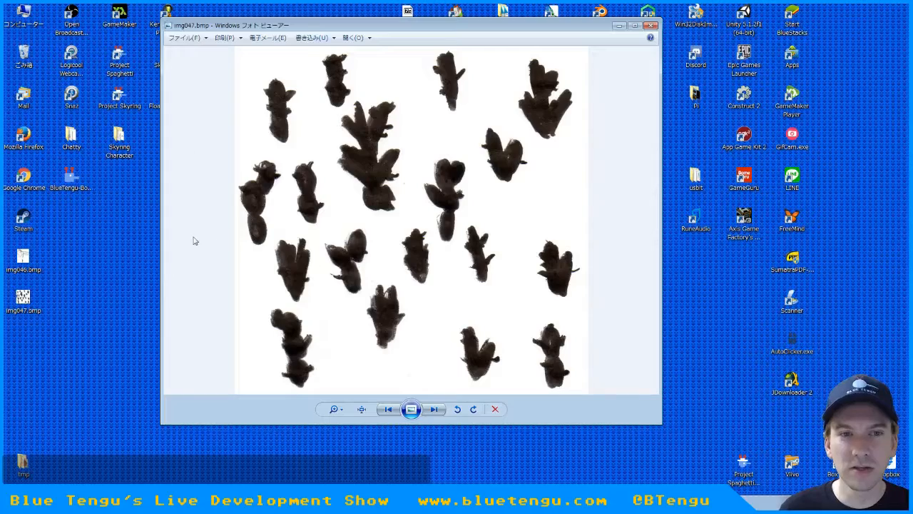
Close the scanned cactus image in the photo viewer and switch to Photoshop with Hex - HQ.psd
left_click(651, 26)
left_click(236, 501)
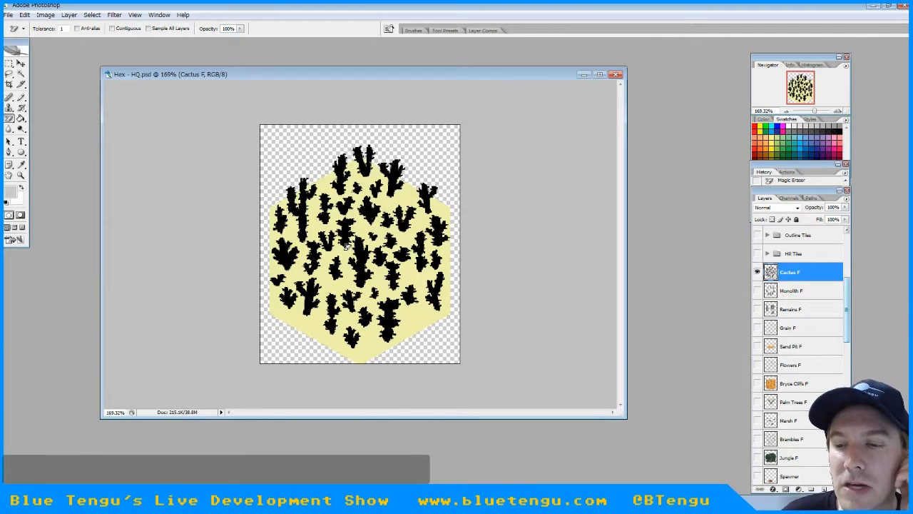
left_click(9, 15)
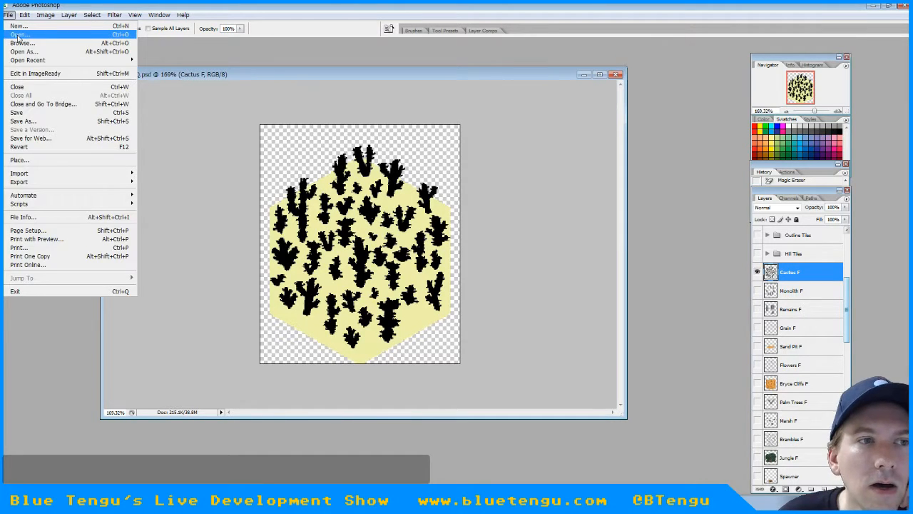
left_click(18, 35)
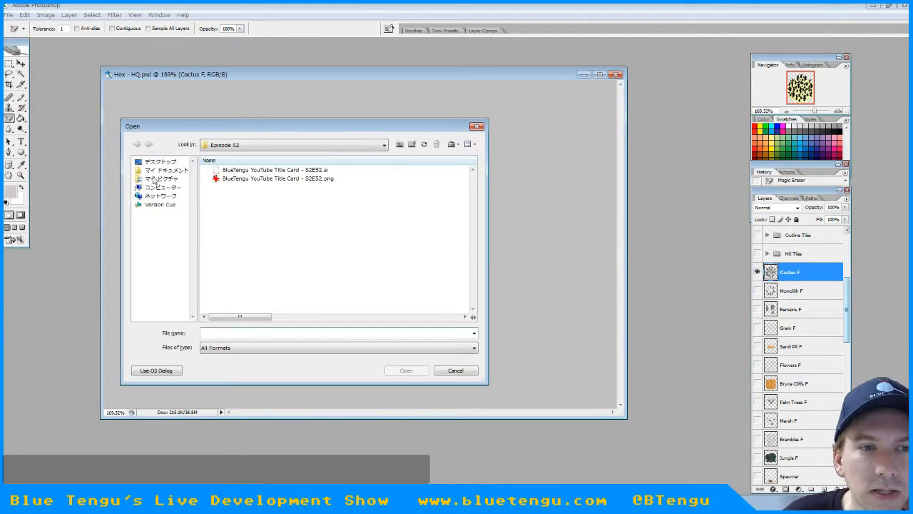
left_click(151, 162)
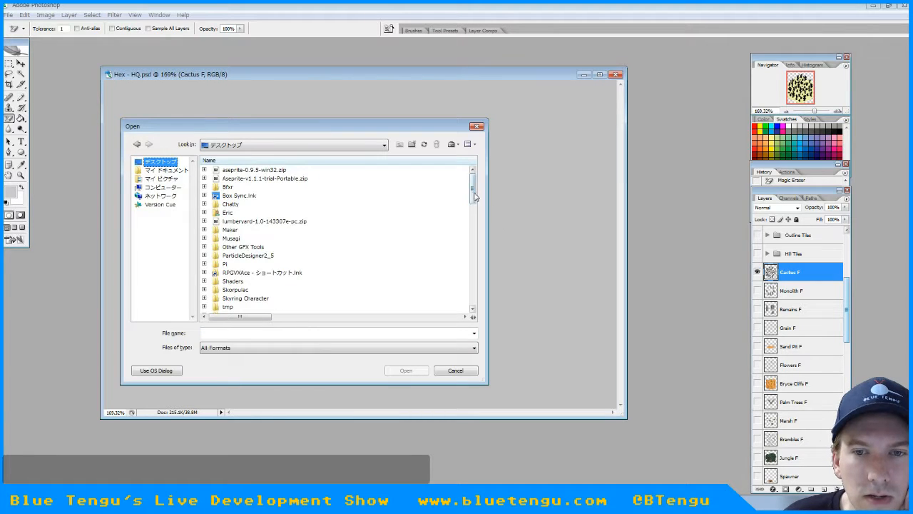
left_click_drag(474, 190, 474, 279)
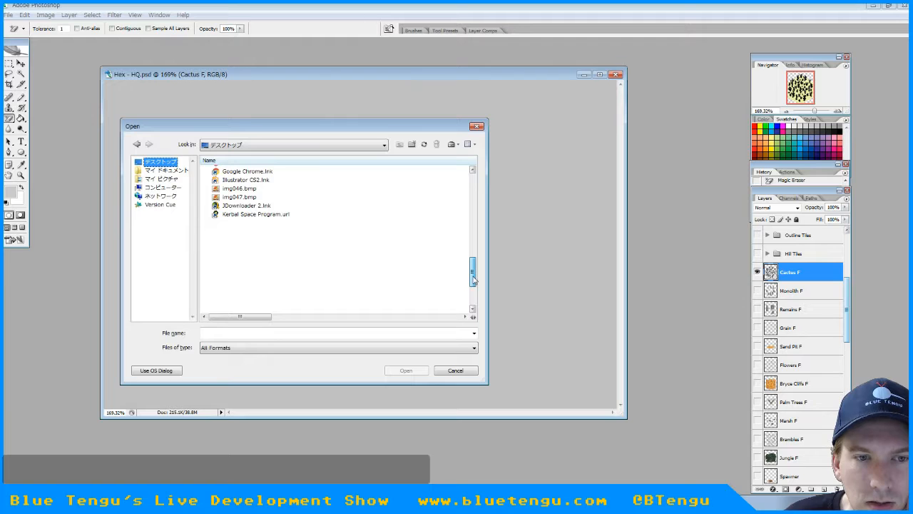
mouse_move(474, 277)
left_mouse_down()
mouse_move(472, 300)
mouse_move(474, 196)
mouse_move(470, 283)
mouse_move(472, 232)
left_mouse_up()
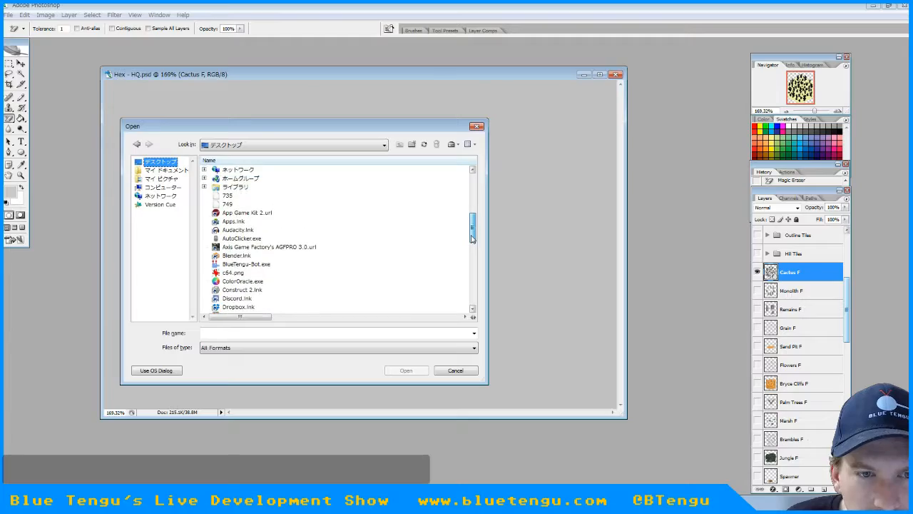
left_click(465, 371)
left_click(875, 5)
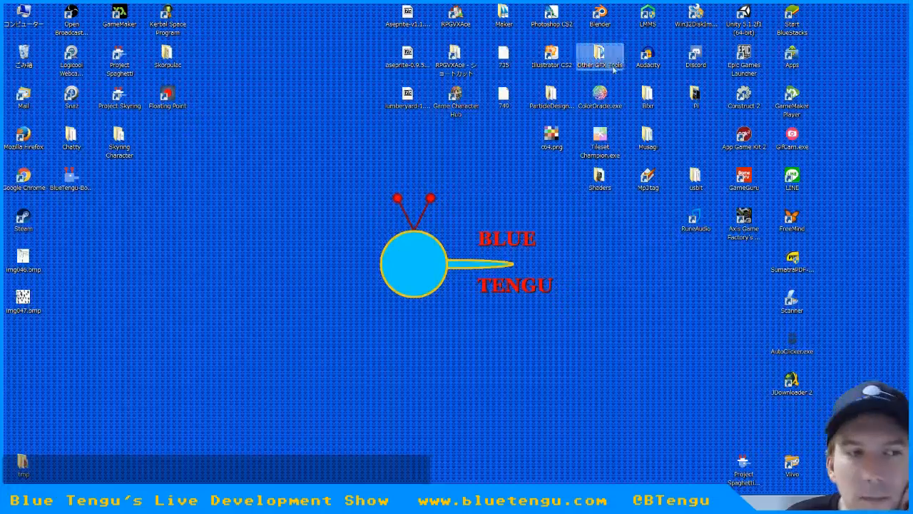
left_click(23, 300)
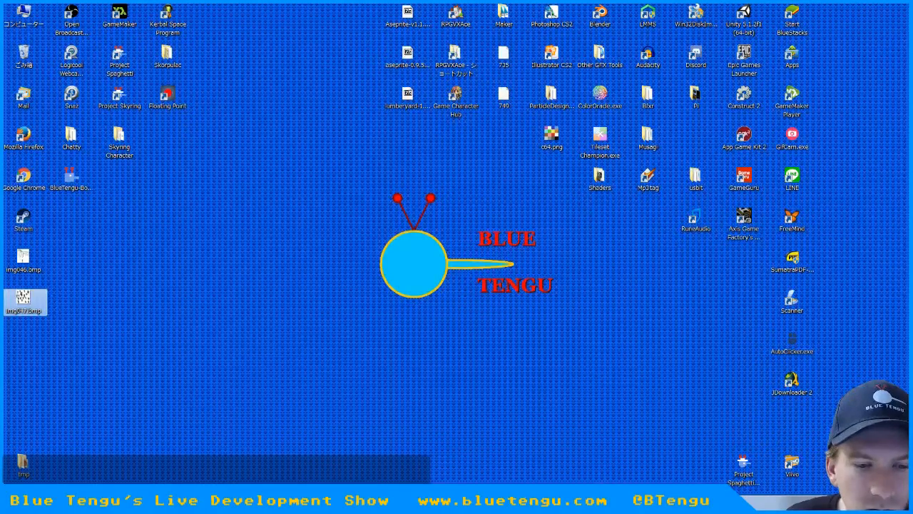
key("alt+Tab")
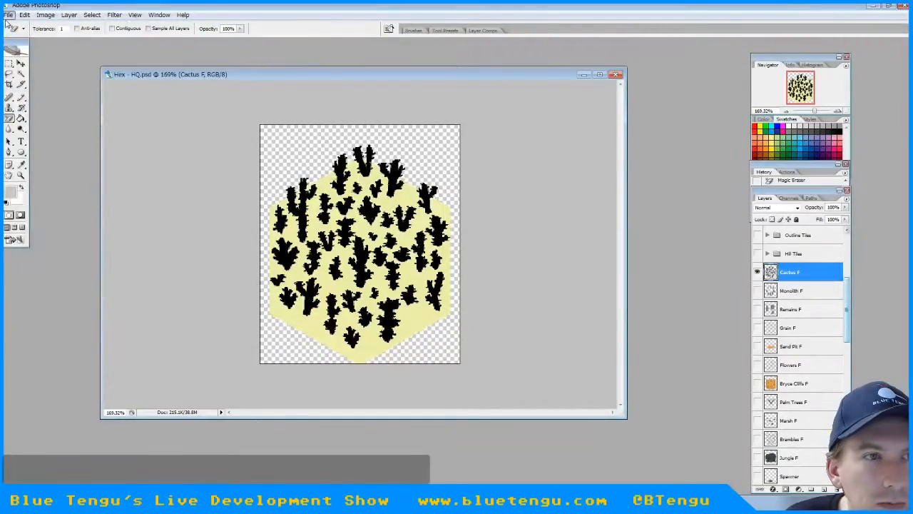
Open the scanned cactus drawings img047.bmp from the desktop in Photoshop
left_click(9, 15)
left_click(20, 34)
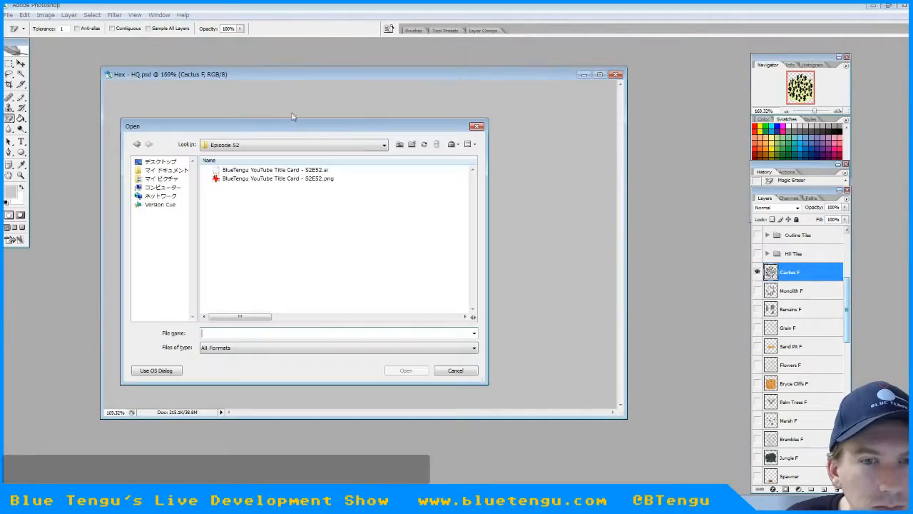
left_click(160, 163)
left_click_drag(474, 191, 474, 260)
double_click(241, 257)
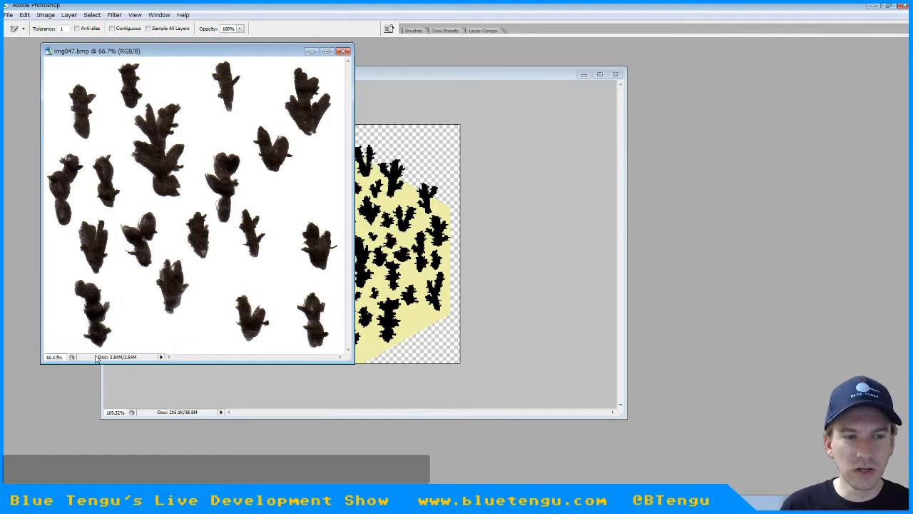
Show img047.bmp and Hex - HQ.psd both at 100% zoom, with the Hex - HQ.psd window moved beside the scan
left_click_drag(62, 357, 18, 351)
type("100")
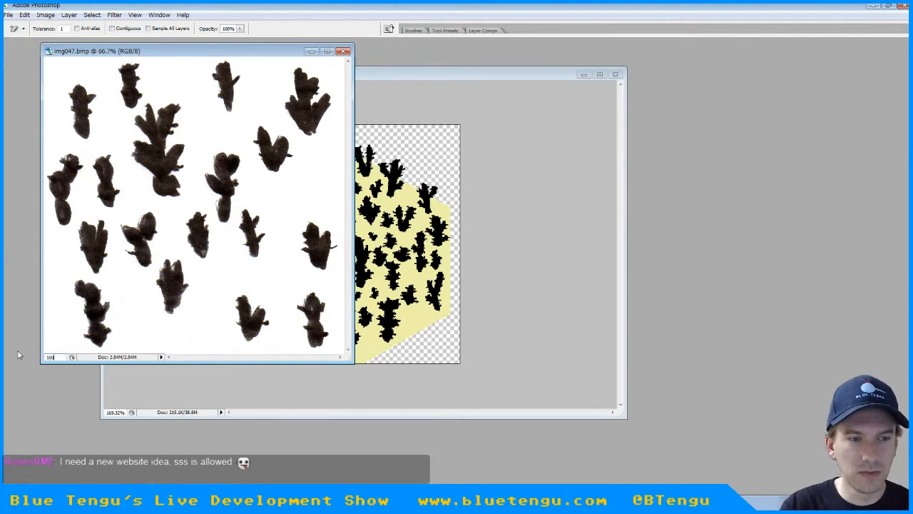
key("Return")
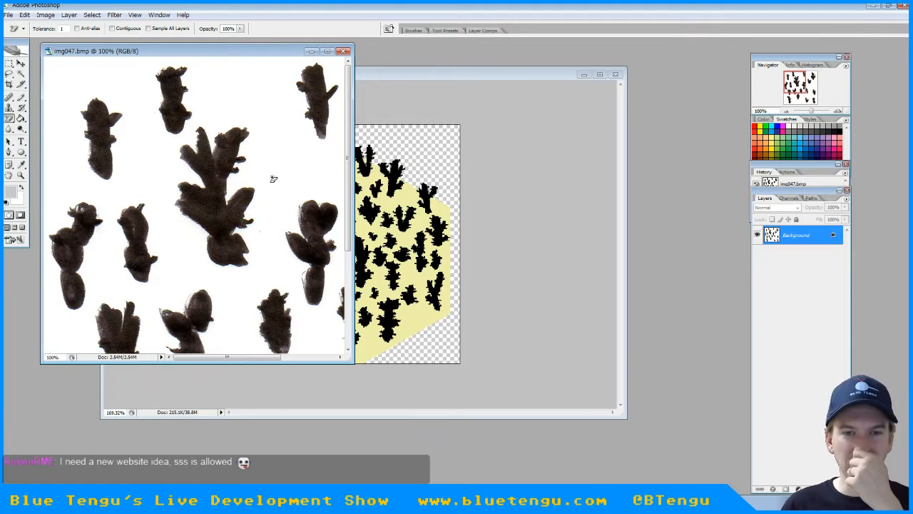
left_click(426, 78)
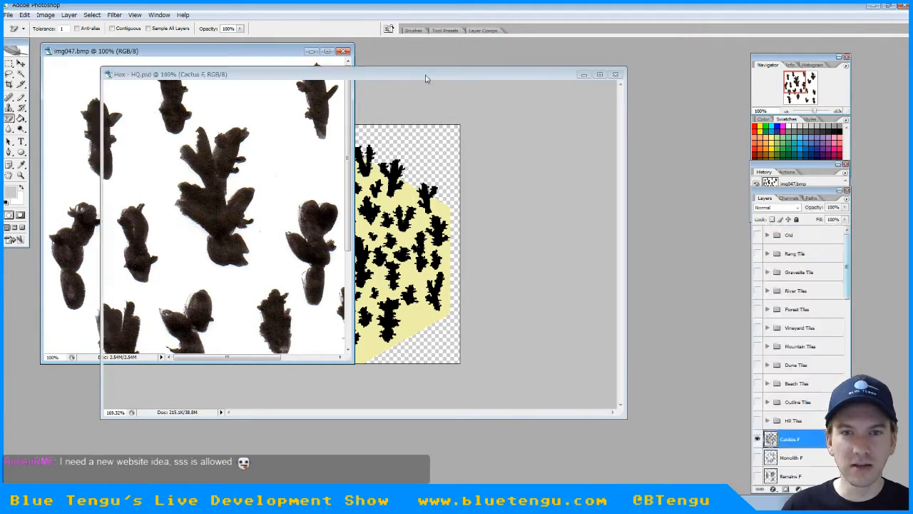
left_click_drag(426, 77, 633, 100)
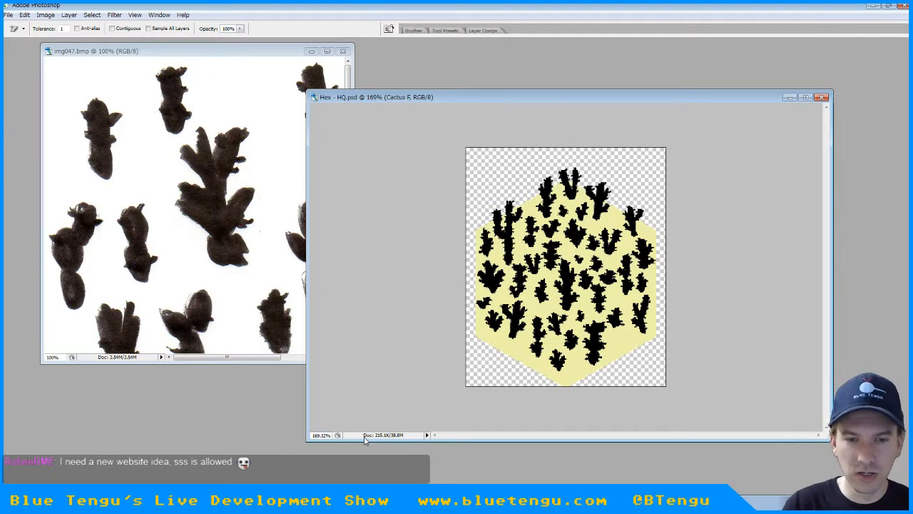
type("100")
key("Return")
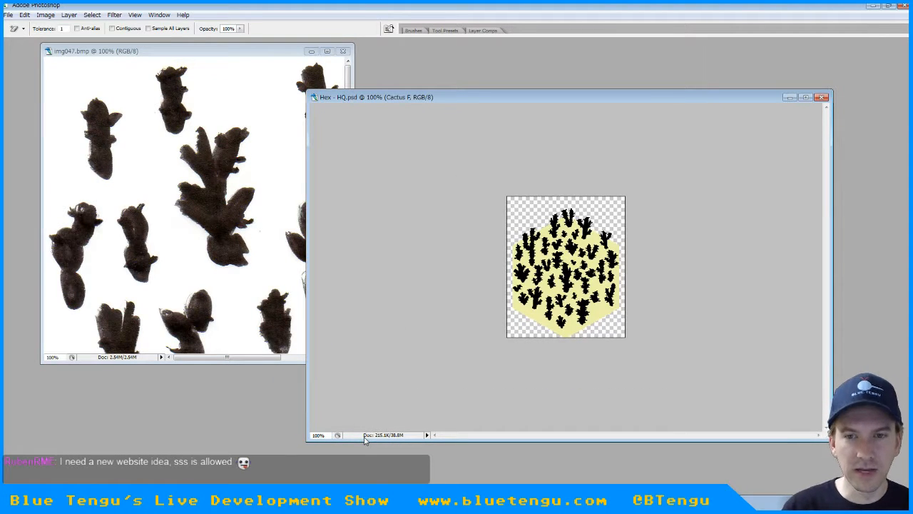
Make img047.bmp the active document and open its Image Size settings
left_click(235, 52)
key("Tab")
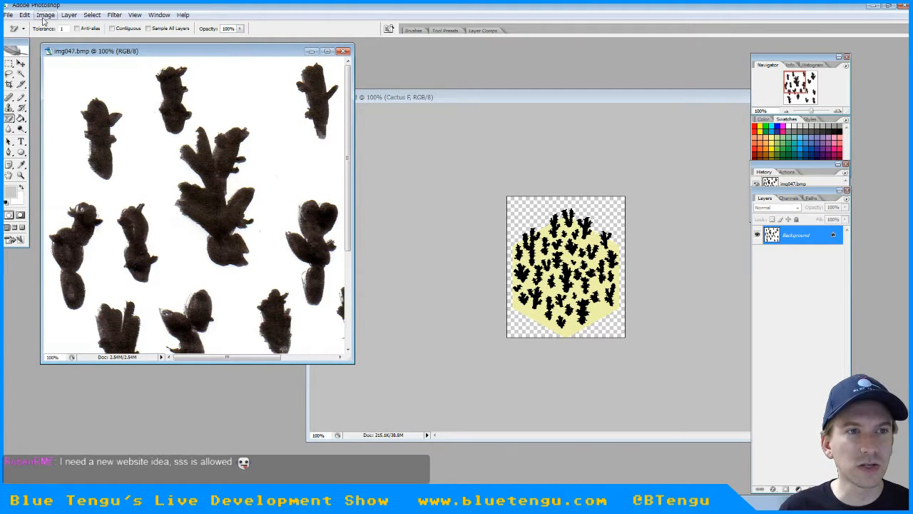
left_click(44, 15)
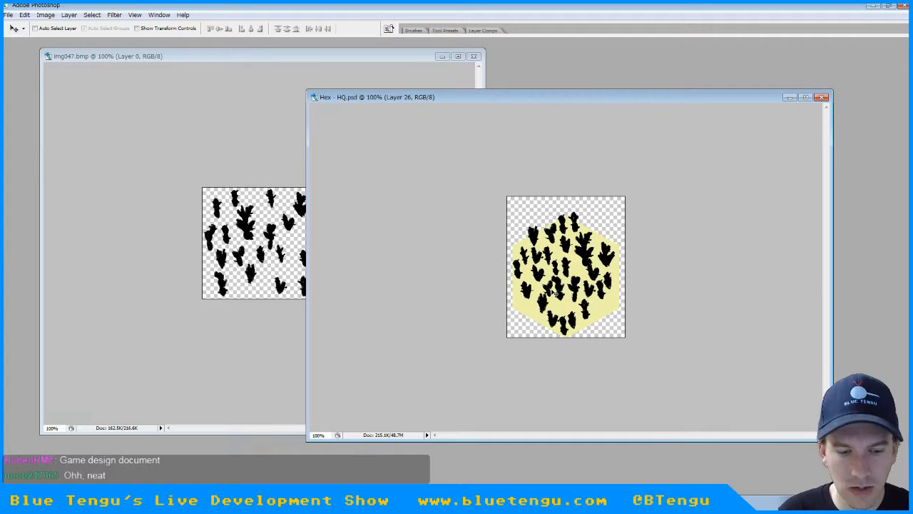
Paste more scanned cactus silhouettes into Hex - HQ.psd, filling gaps in the lower-left and lower-middle parts of the sand tile
key("ctrl+v")
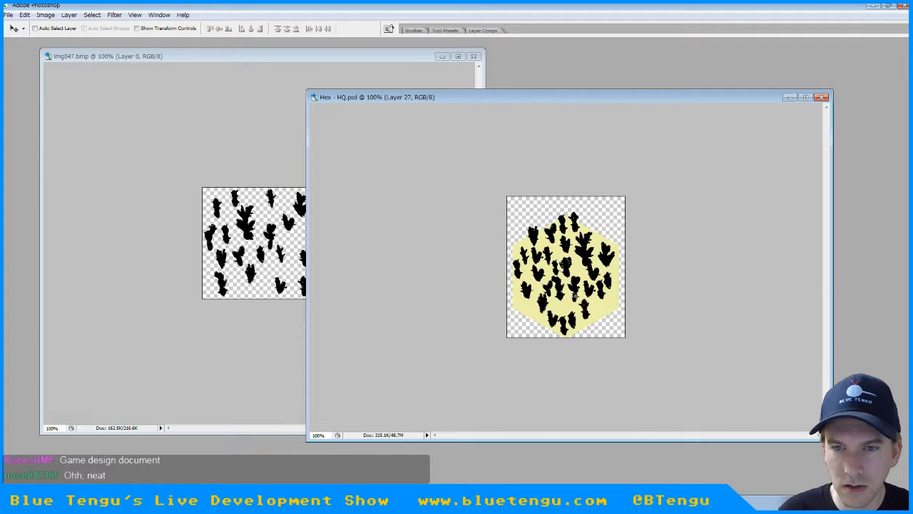
left_click_drag(571, 272, 532, 304)
key("ctrl+v")
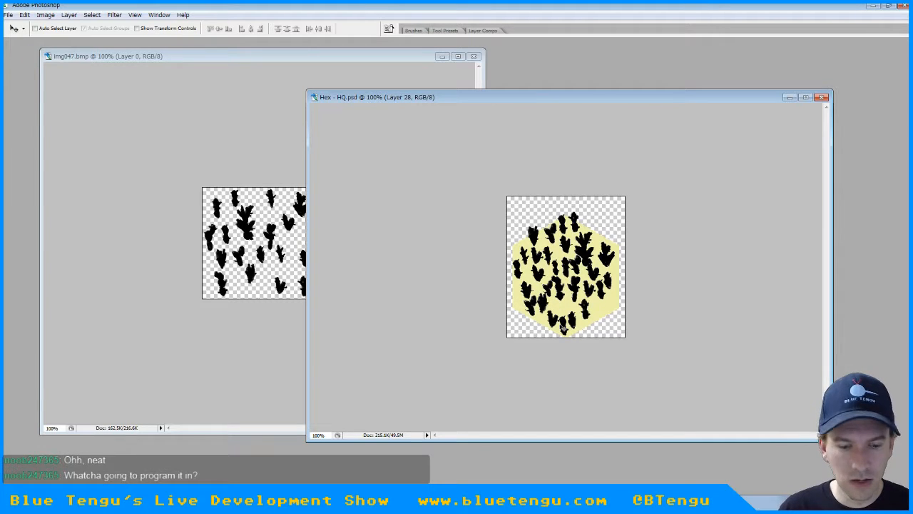
key("ctrl+v")
left_click_drag(572, 280, 561, 304)
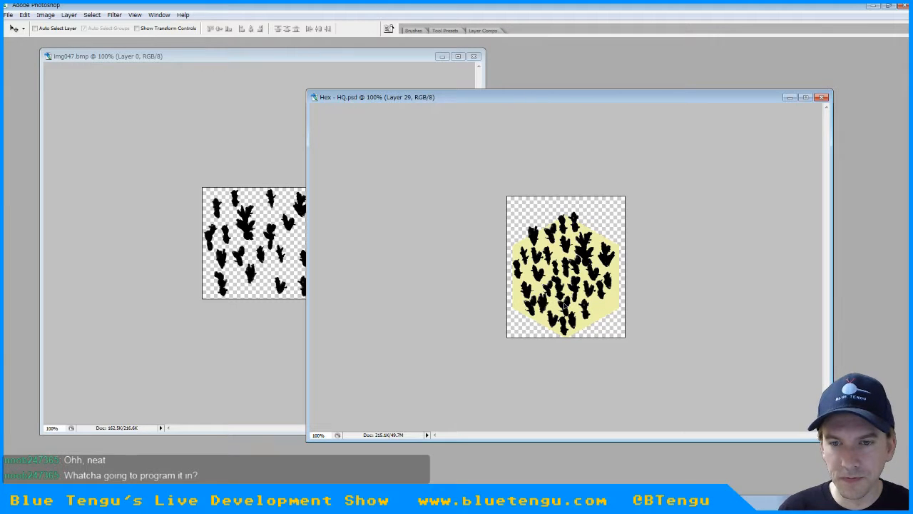
Select the small oval cactus near the middle of img047.bmp with the Lasso tool
left_click(176, 175)
key("Tab")
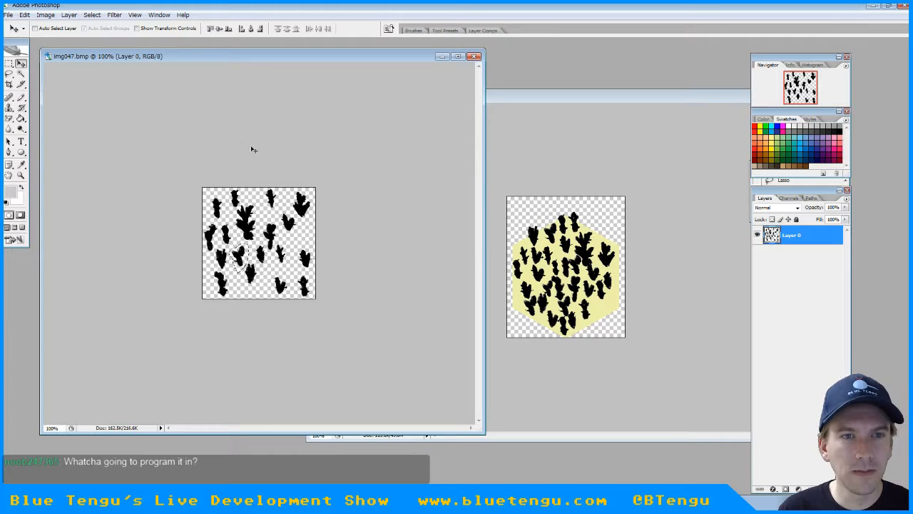
left_click(8, 74)
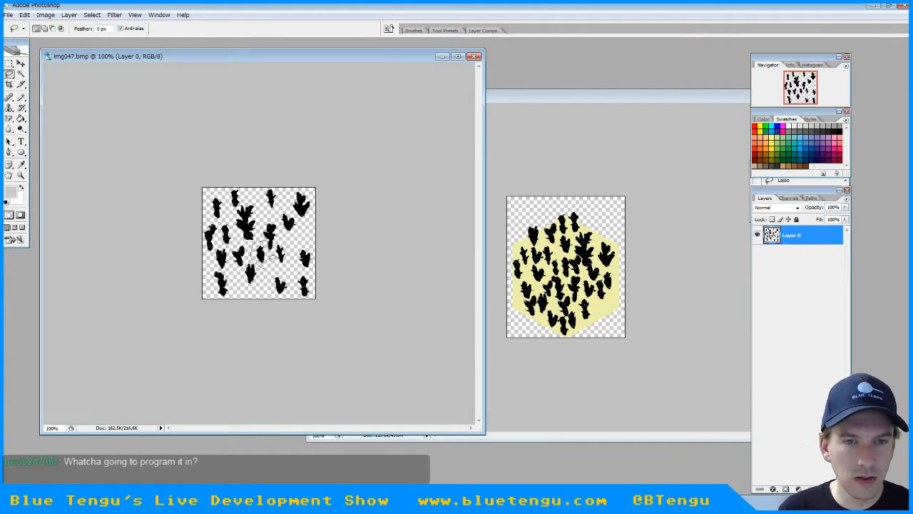
mouse_move(264, 265)
left_mouse_down()
mouse_move(253, 248)
mouse_move(264, 247)
mouse_move(262, 266)
left_mouse_up()
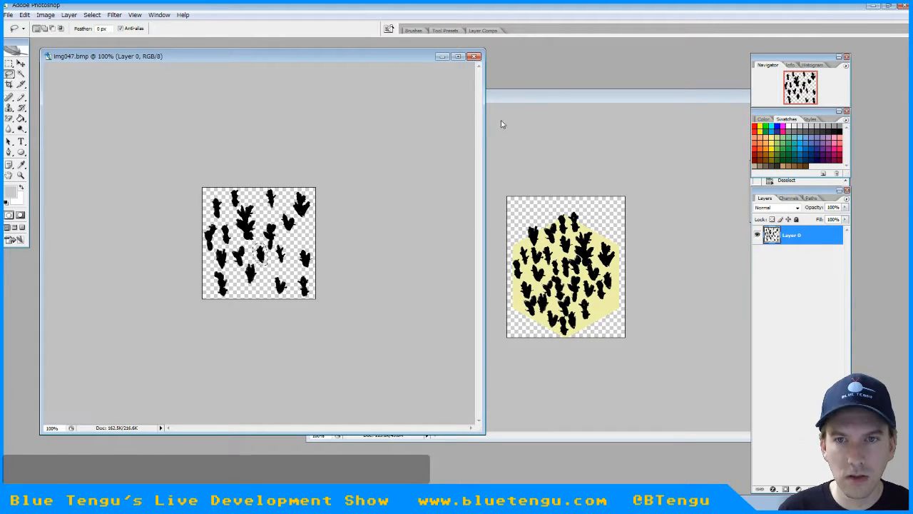
Bring the small cactus into Hex - HQ.psd on Layer 30 and scale it to 80% width and height with Free Transform
left_click(521, 99)
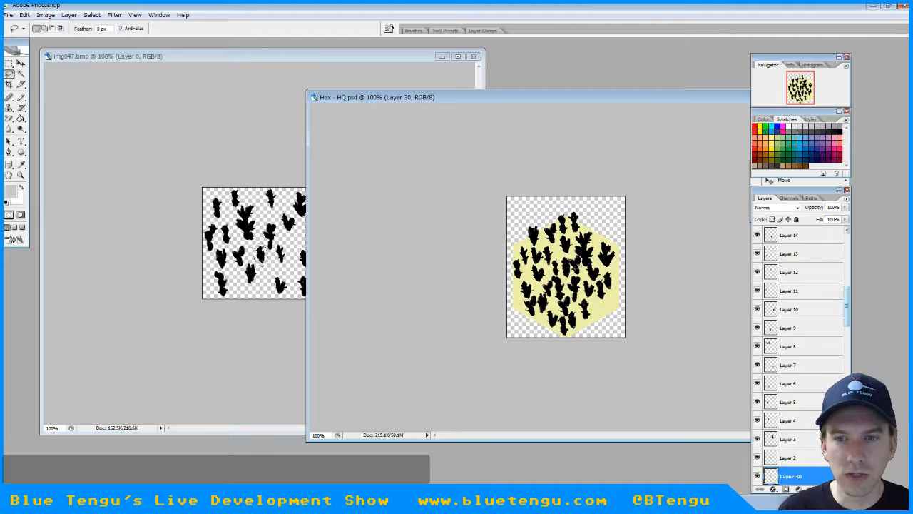
right_click(576, 265)
left_click(597, 353)
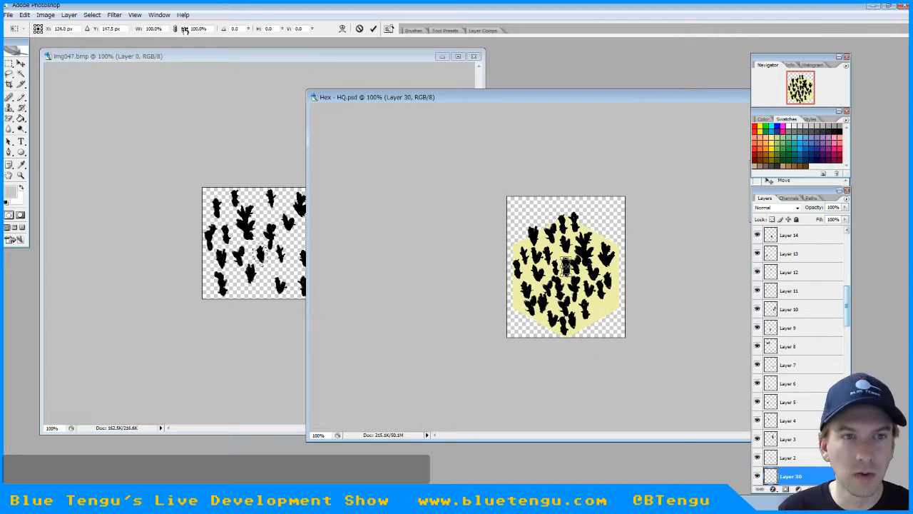
left_click_drag(151, 28, 119, 27)
type("8")
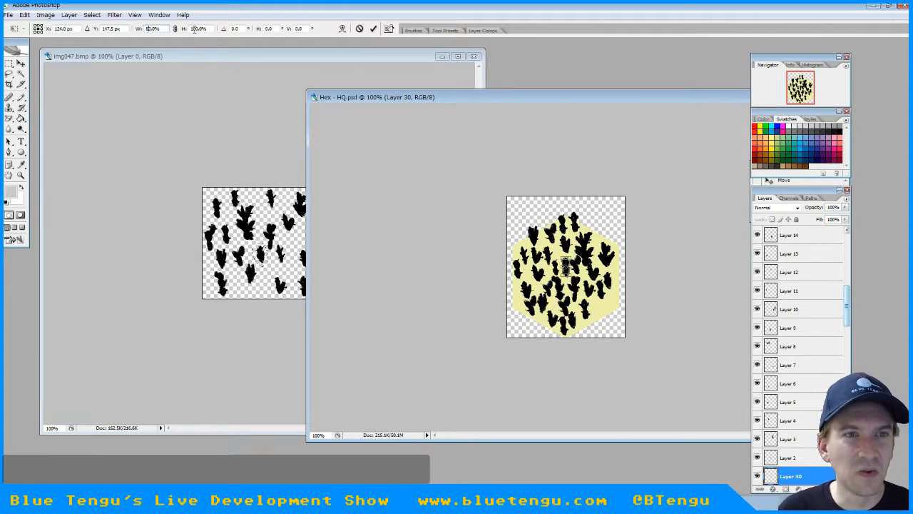
double_click(197, 30)
left_click(195, 29)
left_click_drag(195, 29, 178, 31)
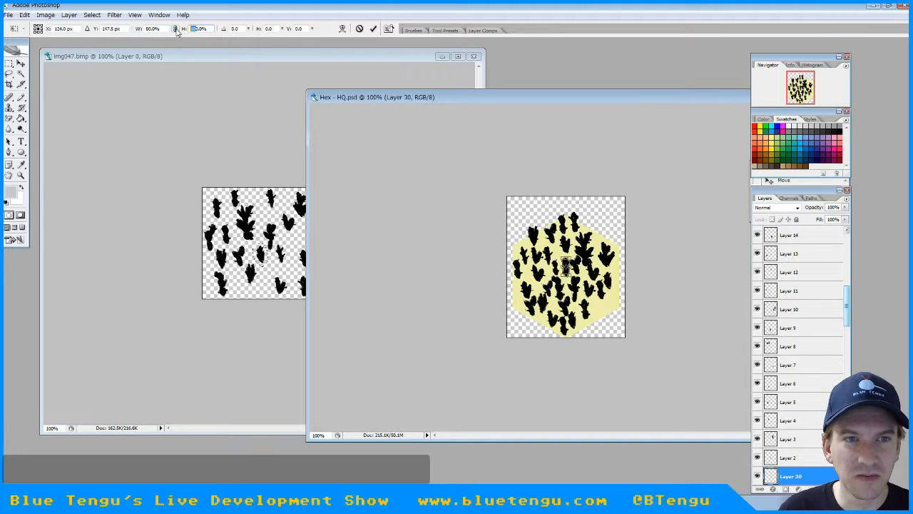
type("8")
left_click(21, 65)
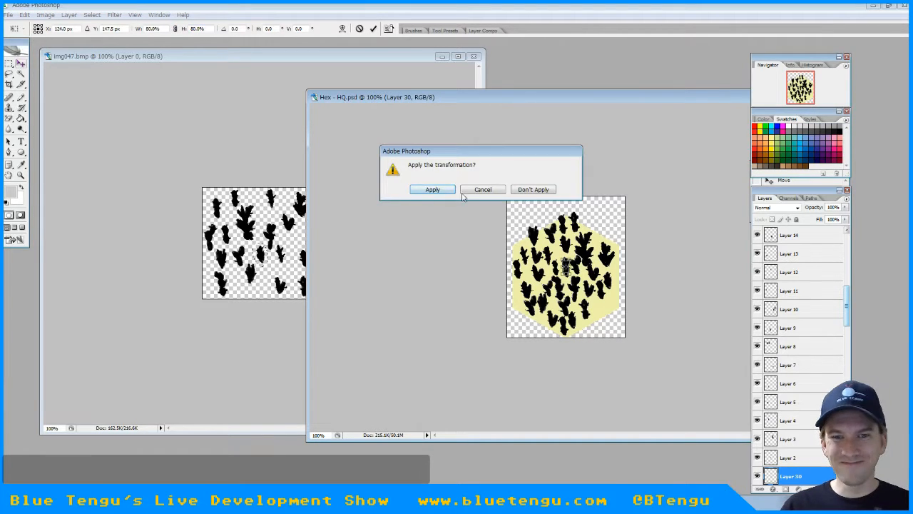
left_click(432, 189)
Place the scaled-down cactus in the gap near the tile's lower-right edge with the Move tool
key("Tab")
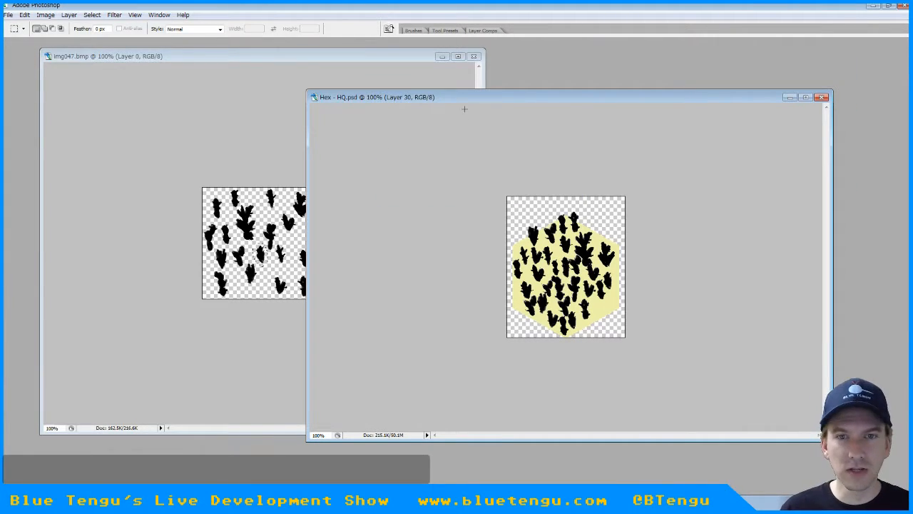
key("Tab")
left_click(21, 64)
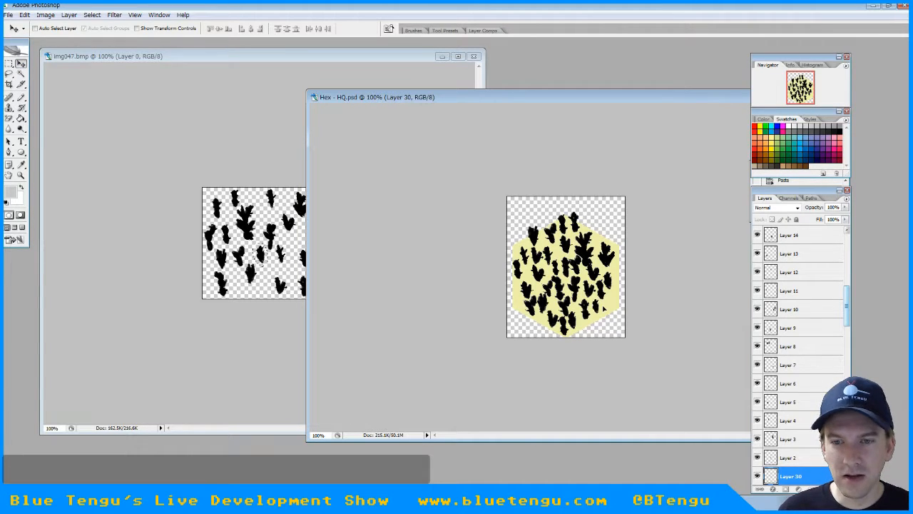
Paste two more small cacti into Hex - HQ.psd and place them near the tile's upper-right and lower-right edges
key("ctrl+v")
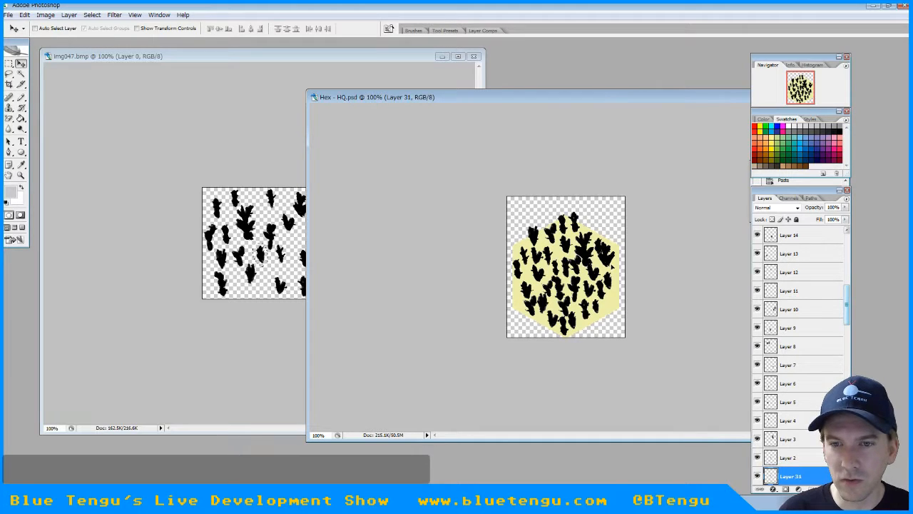
left_click_drag(613, 257, 612, 260)
key("ctrl+v")
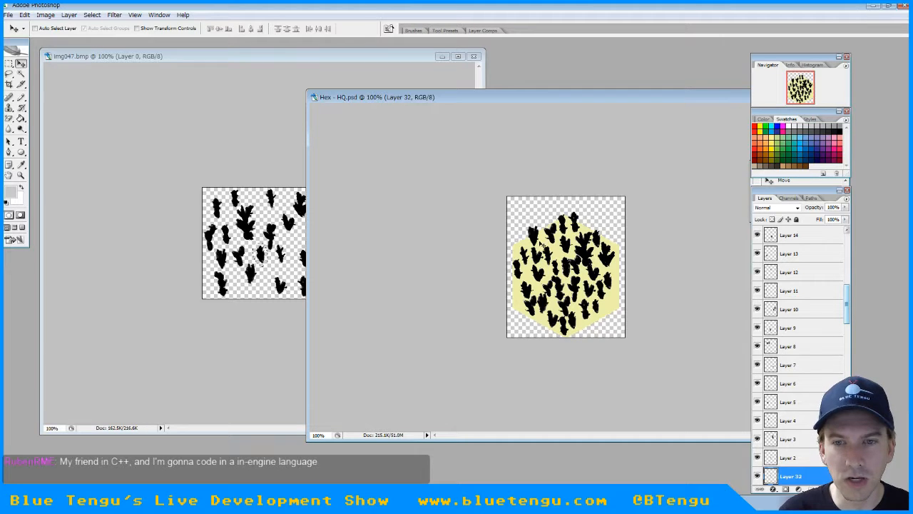
left_click_drag(570, 269, 608, 294)
key("ctrl+z")
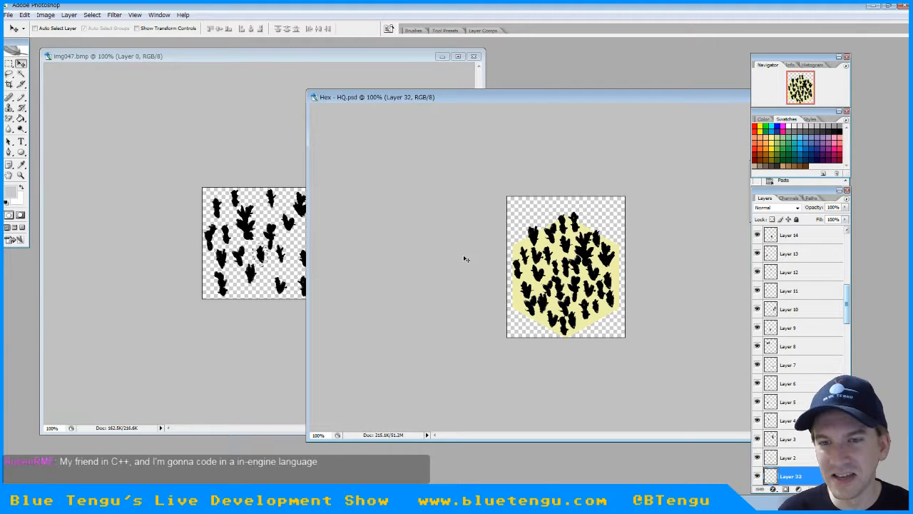
Merge all the pasted cactus layers, from Layer 20 down to Cactus G, into a single layer in Hex - HQ.psd
left_click_drag(852, 308, 850, 273)
left_click(786, 414, "shift")
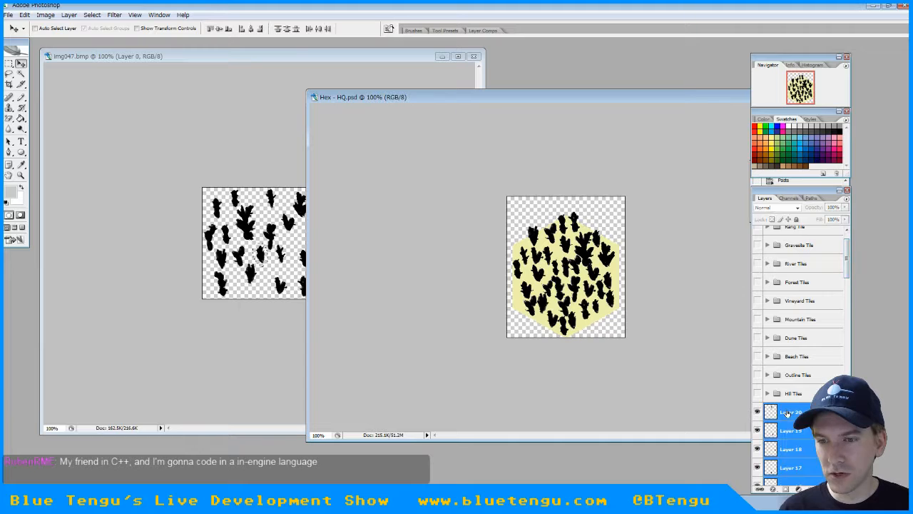
scroll(787, 412, "down", 7)
scroll(787, 412, "down", 2)
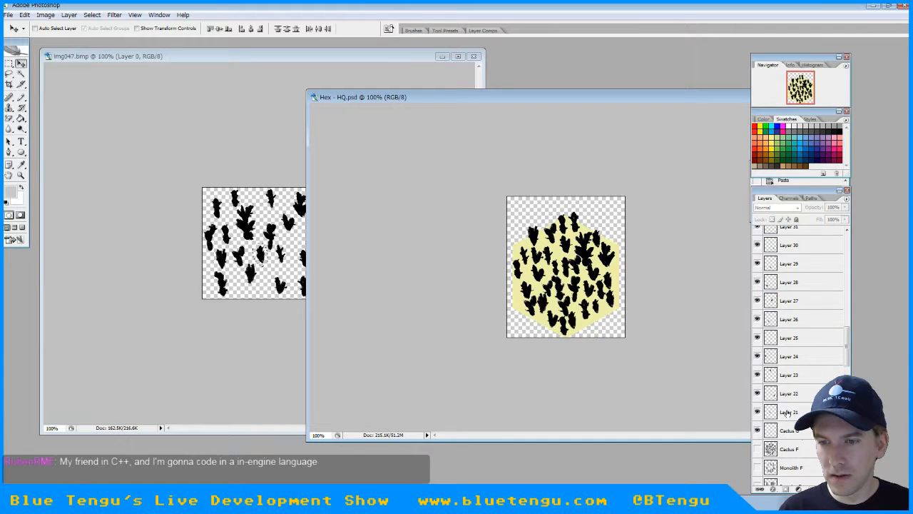
left_click(787, 413)
left_click(786, 430)
scroll(784, 429, "up", 9)
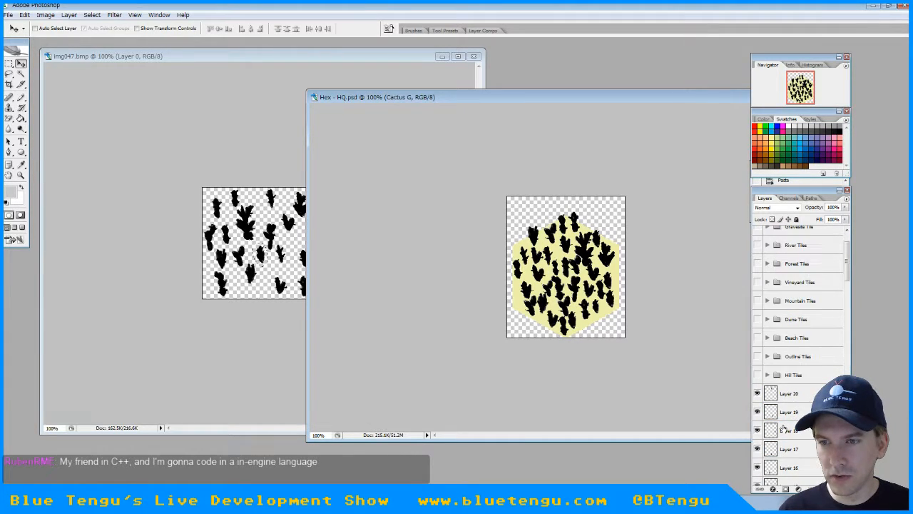
right_click(797, 395)
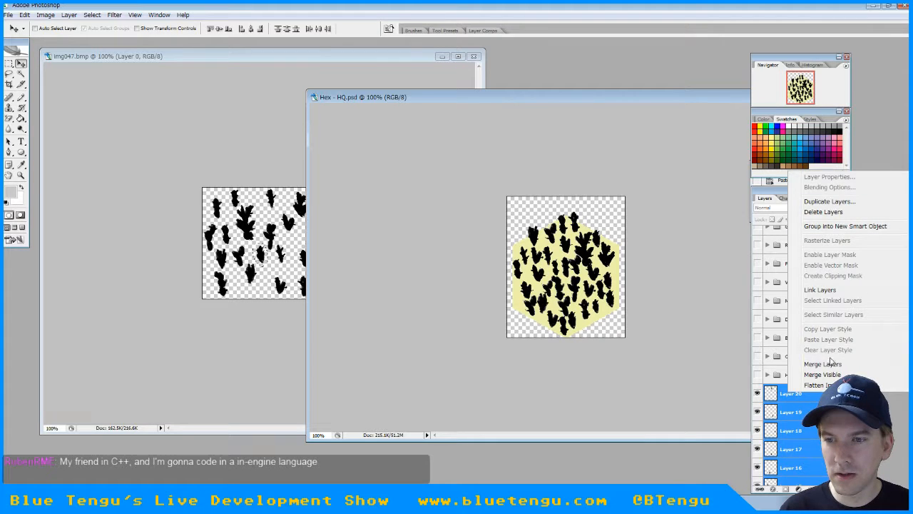
left_click(794, 363)
Rename the merged cactus layer as Cactus G
type("Ca")
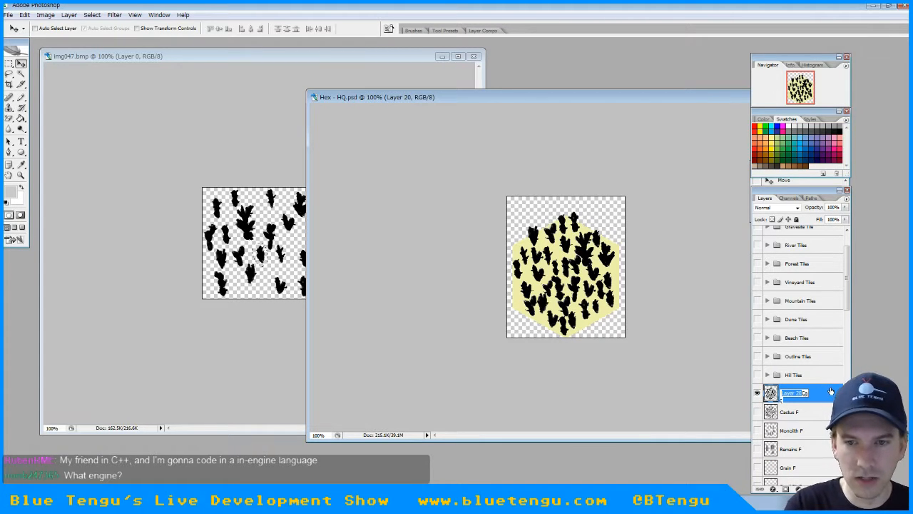
key("BackSpace")
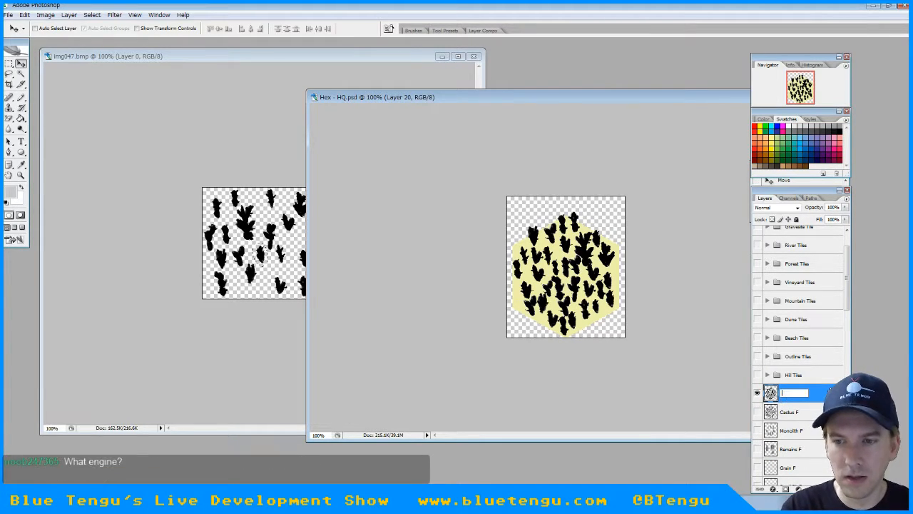
type("Cactus G")
key("Return")
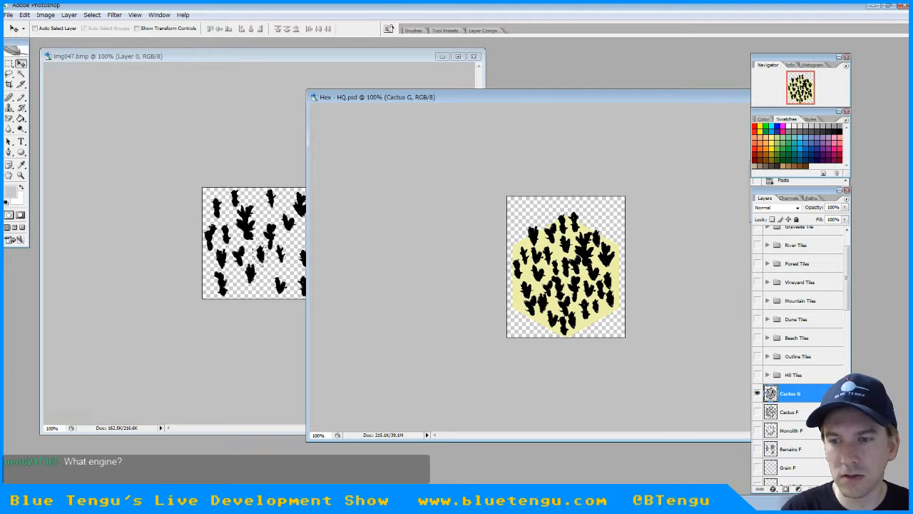
Compare the Cactus G and Cactus F layers over the sand hex by toggling their visibility
left_click(757, 393)
left_click(757, 411)
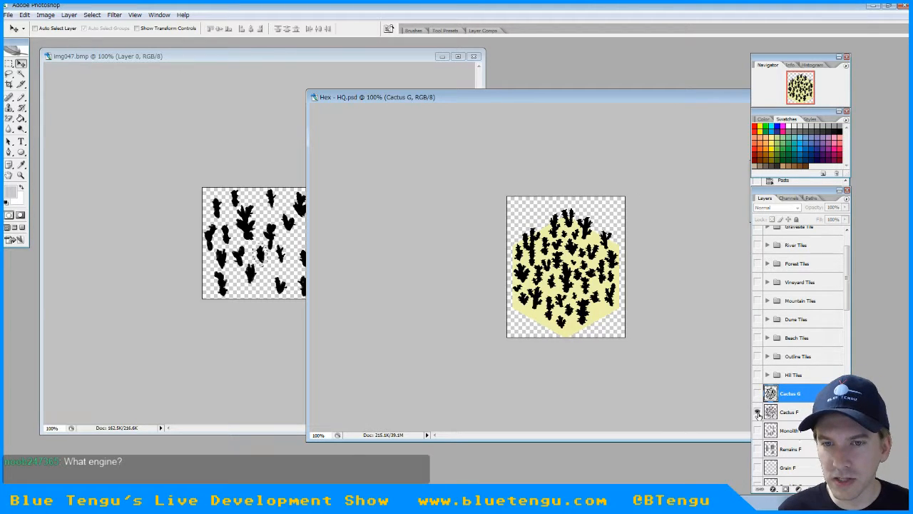
left_click(757, 411)
left_click(757, 393)
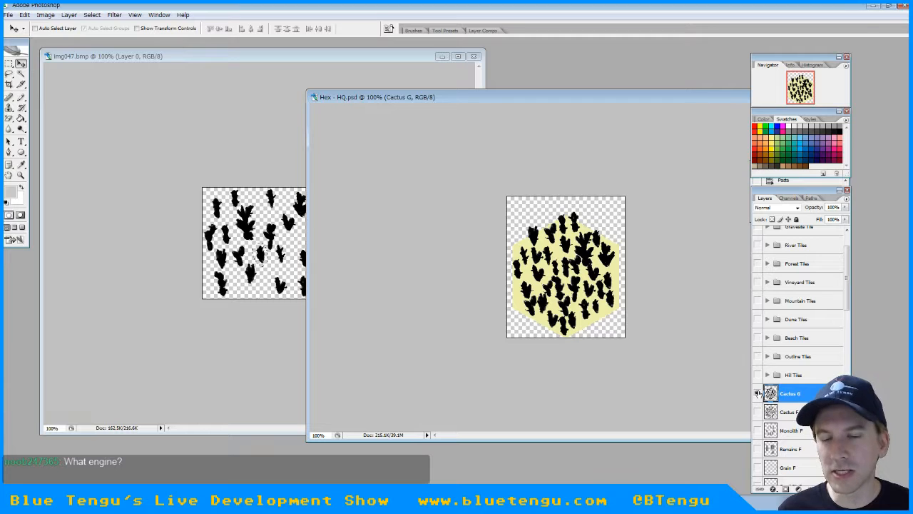
left_click(758, 393)
left_click(758, 393)
left_click(759, 392)
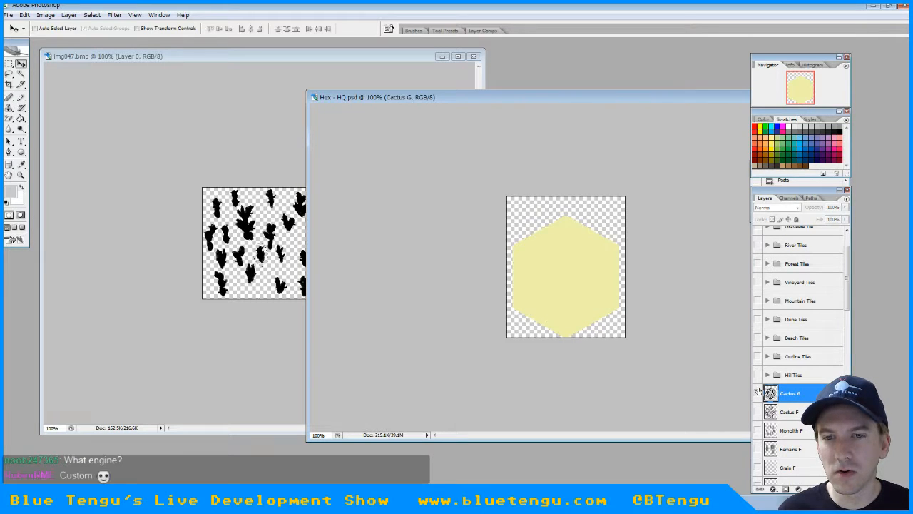
left_click(758, 393)
left_click(758, 393)
left_click(758, 412)
left_click(758, 412)
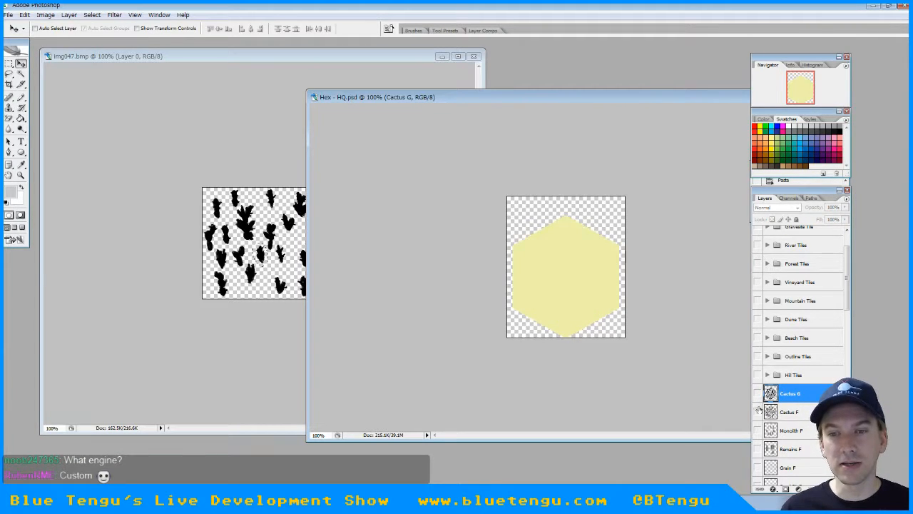
left_click(758, 393)
left_click(758, 393)
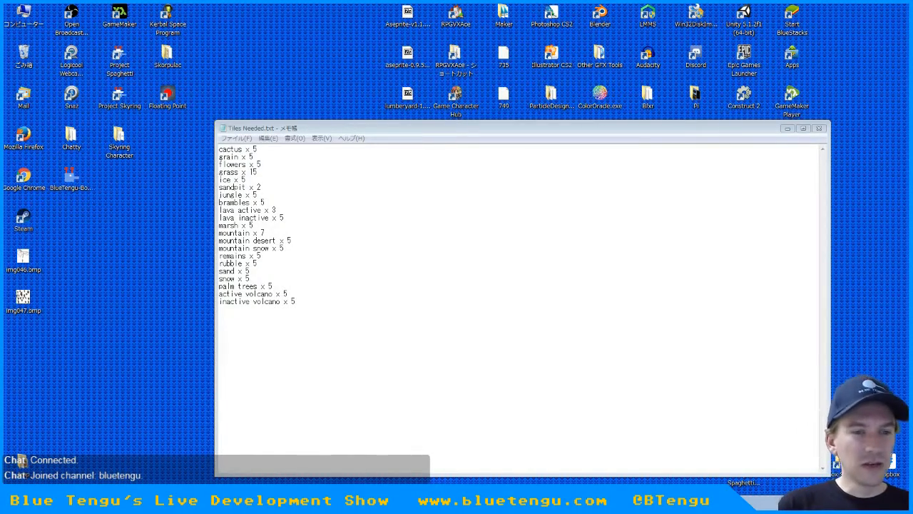
Switch to Tiles Needed.txt in Notepad, review the list of tiles, and return to Photoshop
left_click(319, 301)
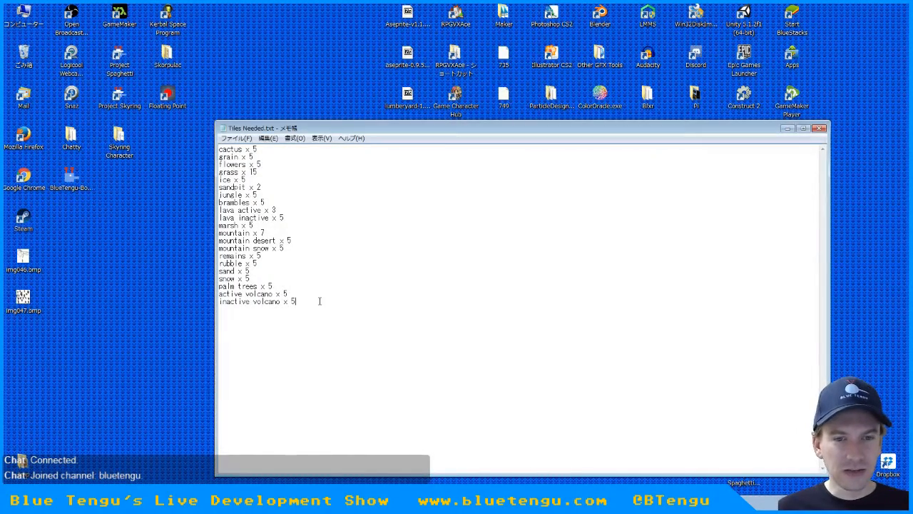
left_click_drag(297, 297, 212, 127)
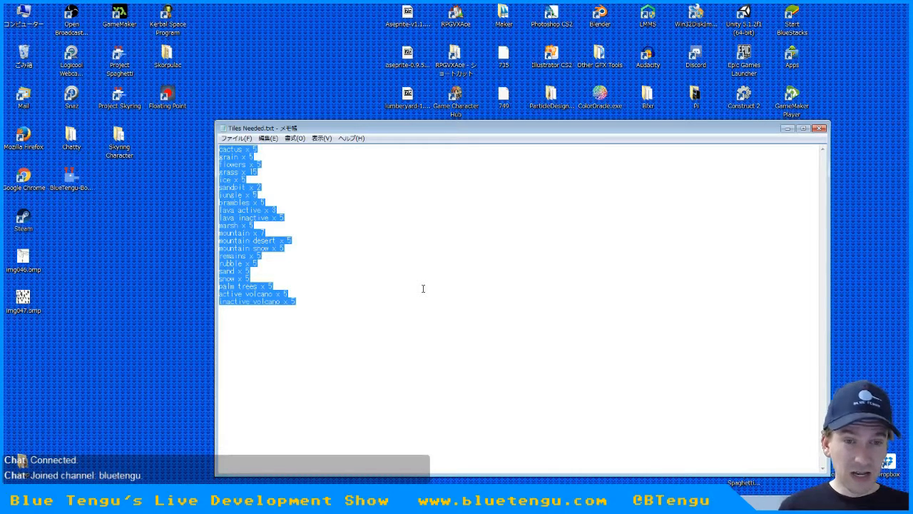
left_click(262, 154)
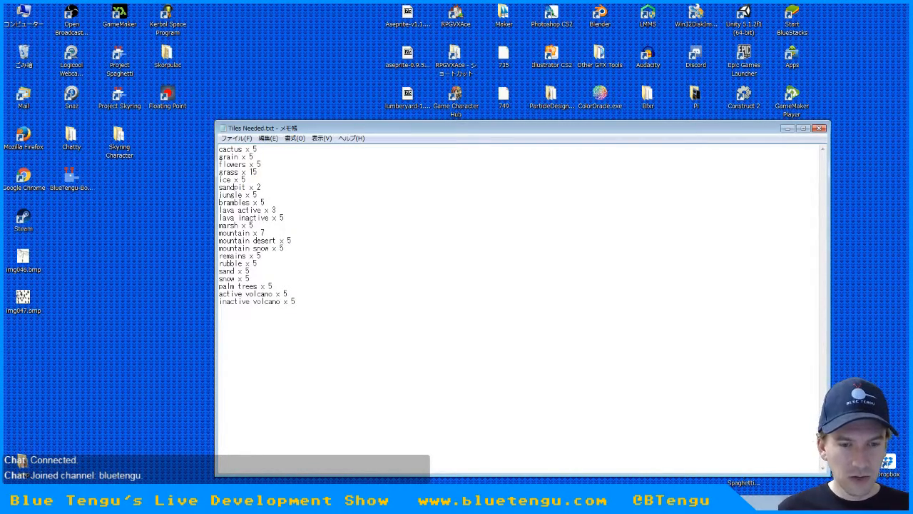
key("alt+Tab")
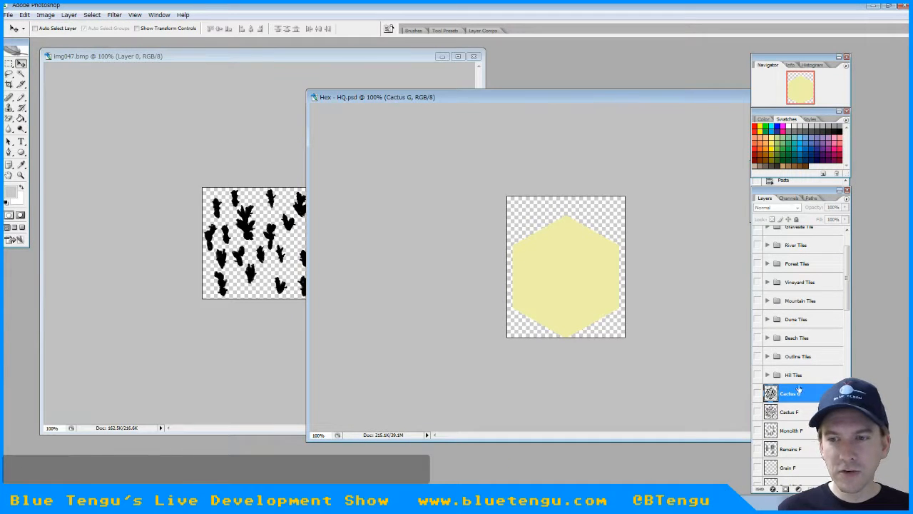
Show the Cactus G layer and erase its white scan residue with the Magic Eraser at tolerance 5
left_click(758, 394)
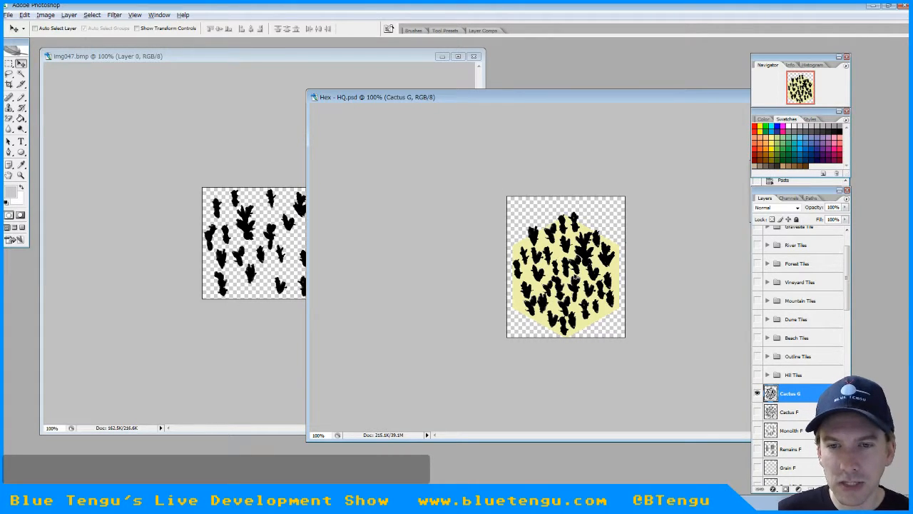
scroll(577, 276, "up", 10, "alt")
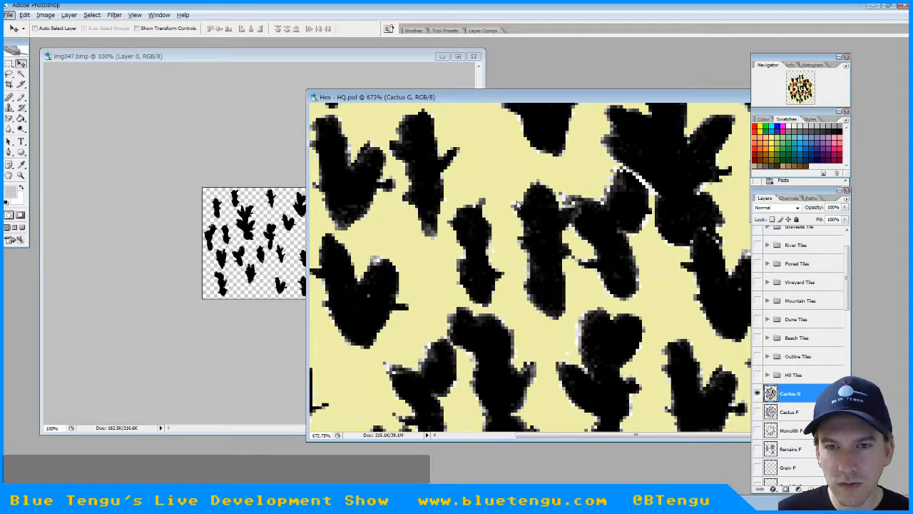
left_click(9, 118)
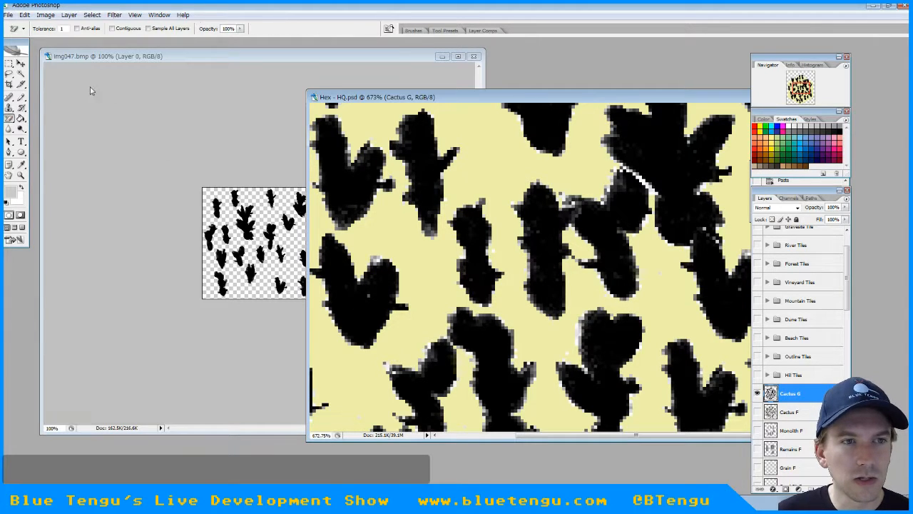
left_click(64, 29)
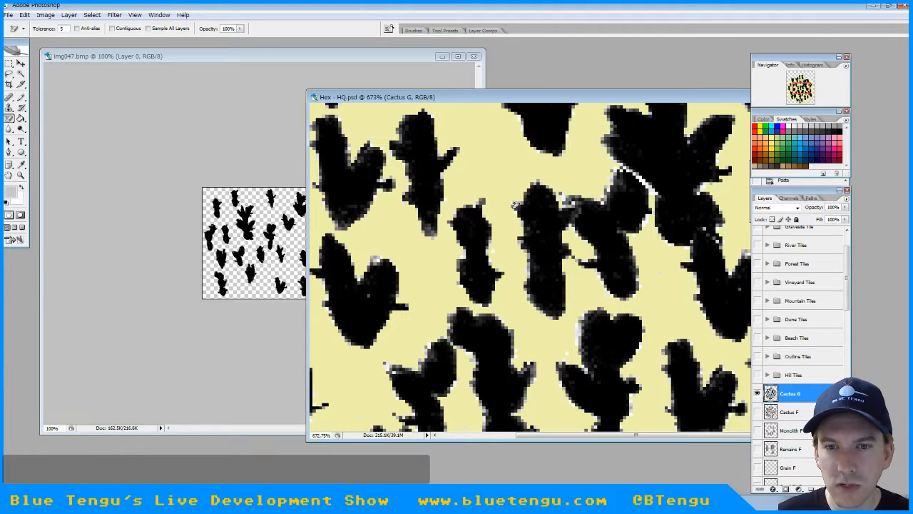
key("Tab")
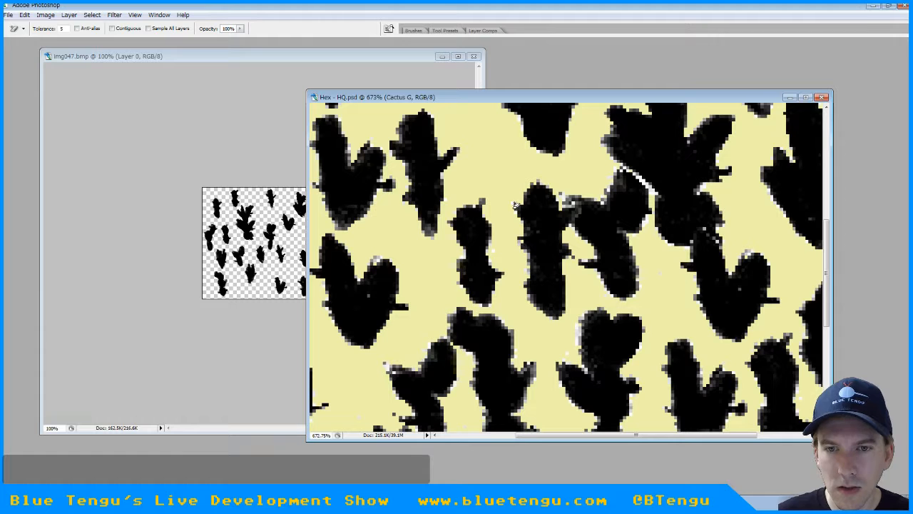
scroll(531, 227, "up", 2, "alt")
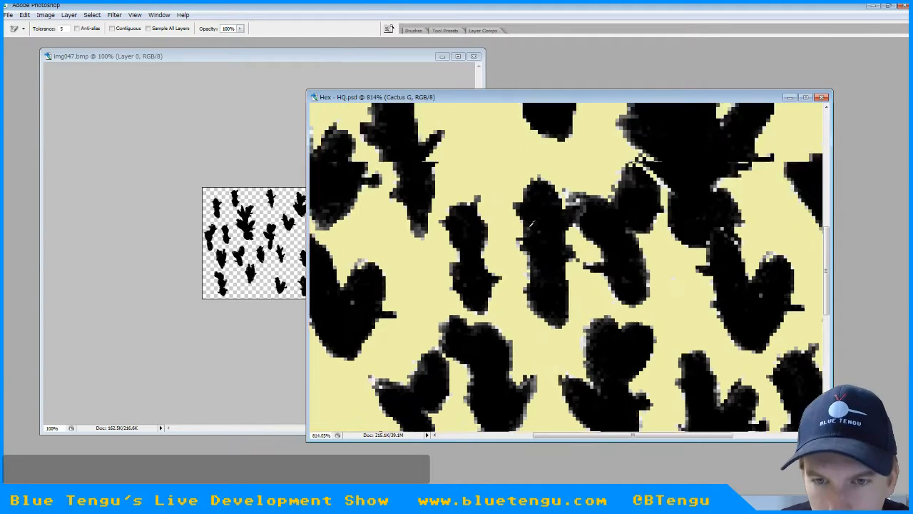
left_click(505, 271)
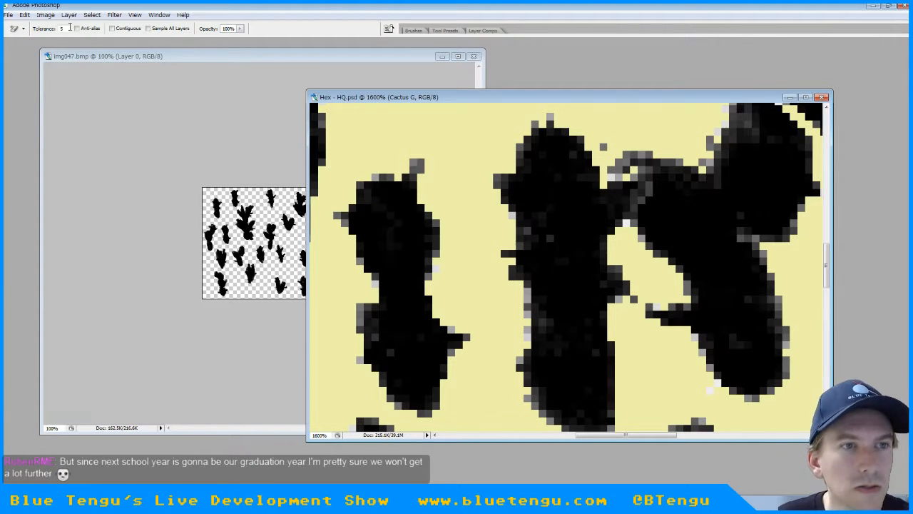
Set the Magic Eraser tolerance to 20 and erase the remaining near-white fringe pixels around the cacti on Cactus G
left_click_drag(70, 27, 46, 30)
type("20")
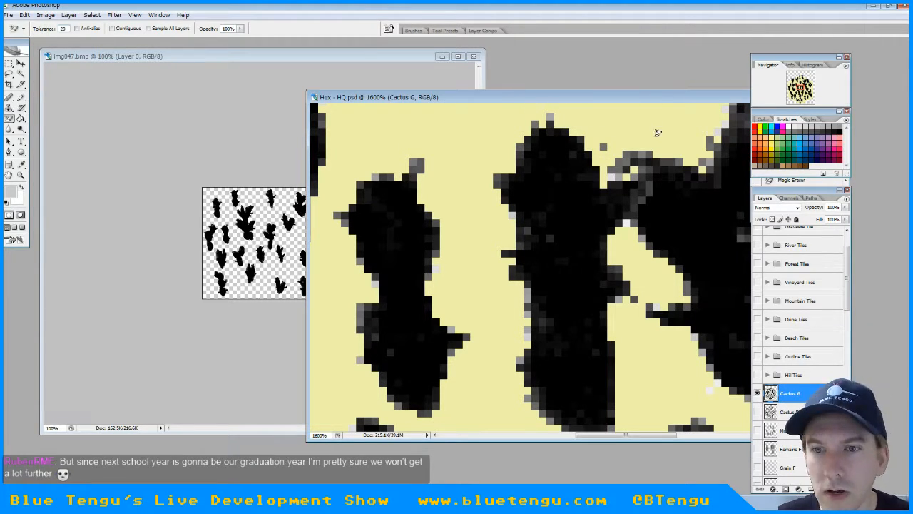
key("Tab")
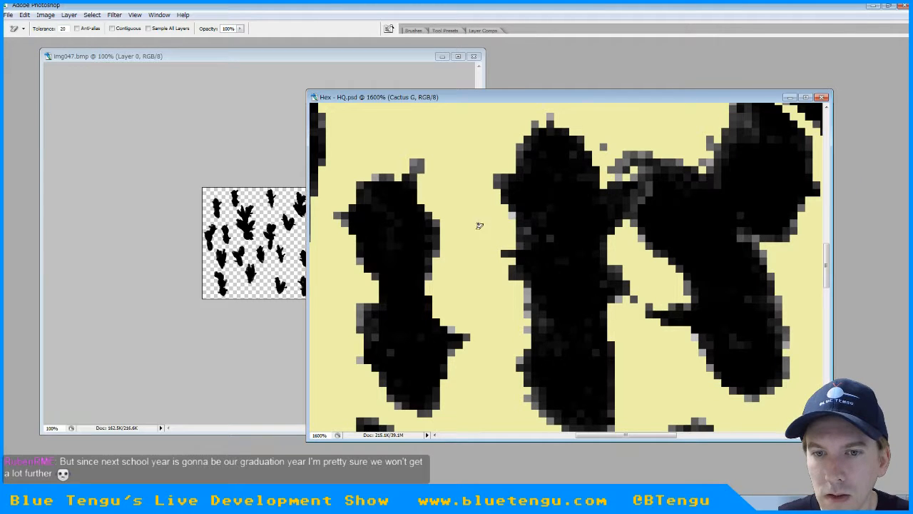
key("ctrl+0")
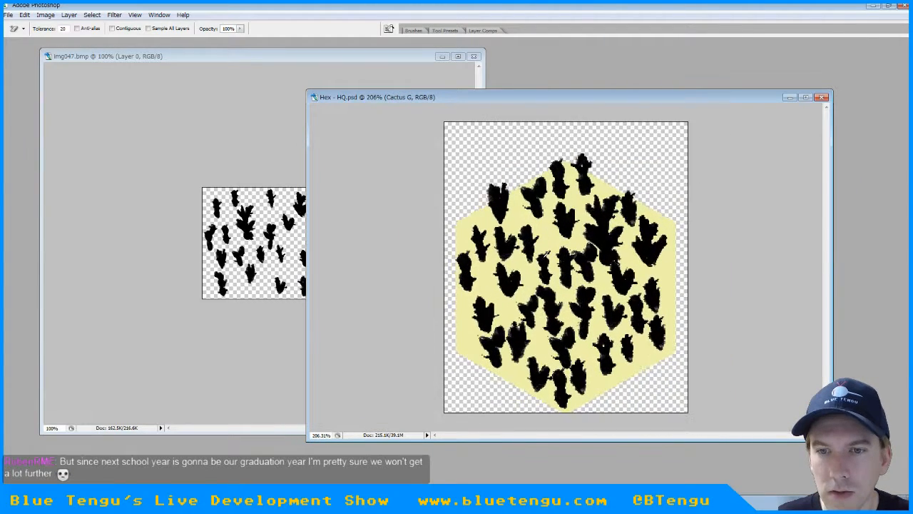
scroll(547, 256, "up", 14, "alt")
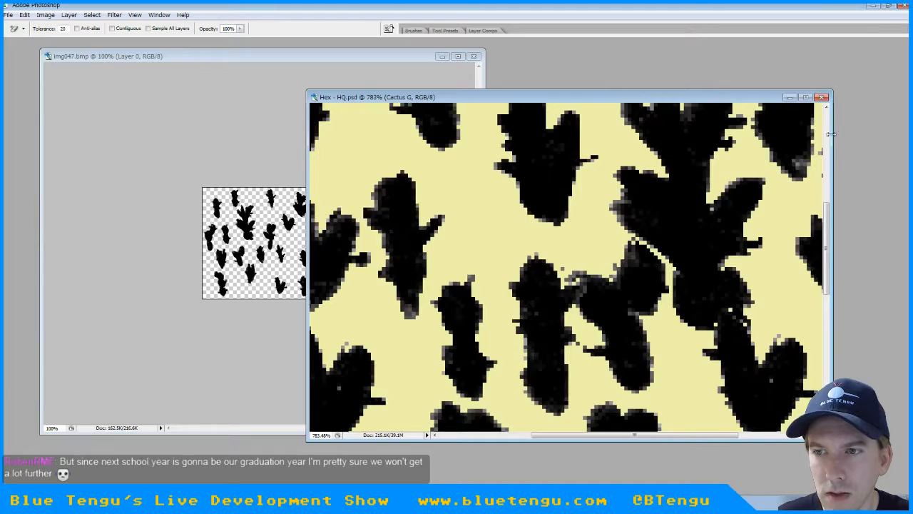
left_click(827, 136)
scroll(691, 218, "up", 8, "alt")
scroll(497, 340, "down", 11, "alt")
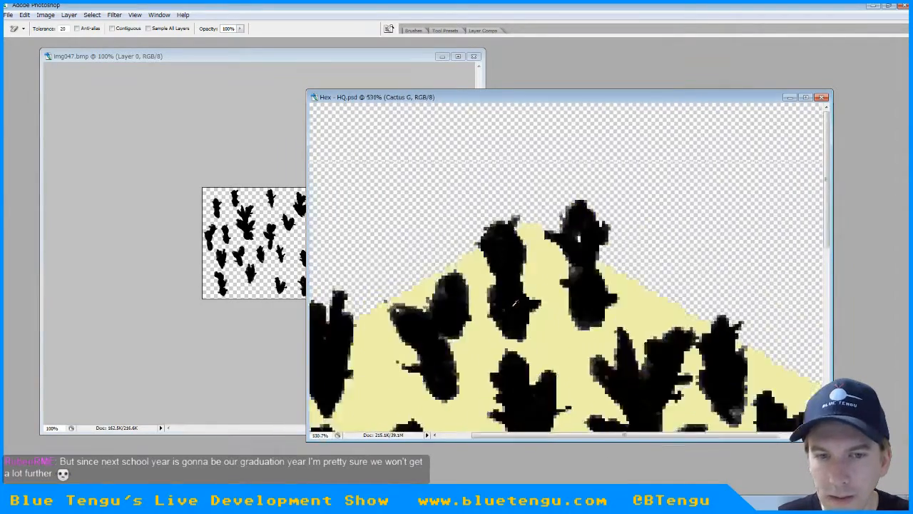
scroll(514, 304, "down", 12, "alt")
scroll(514, 303, "up", 6, "alt")
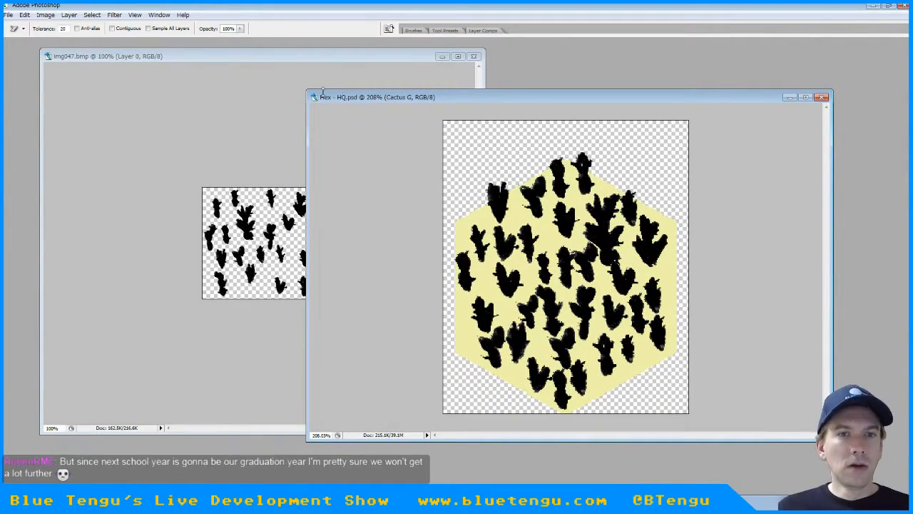
key("Tab")
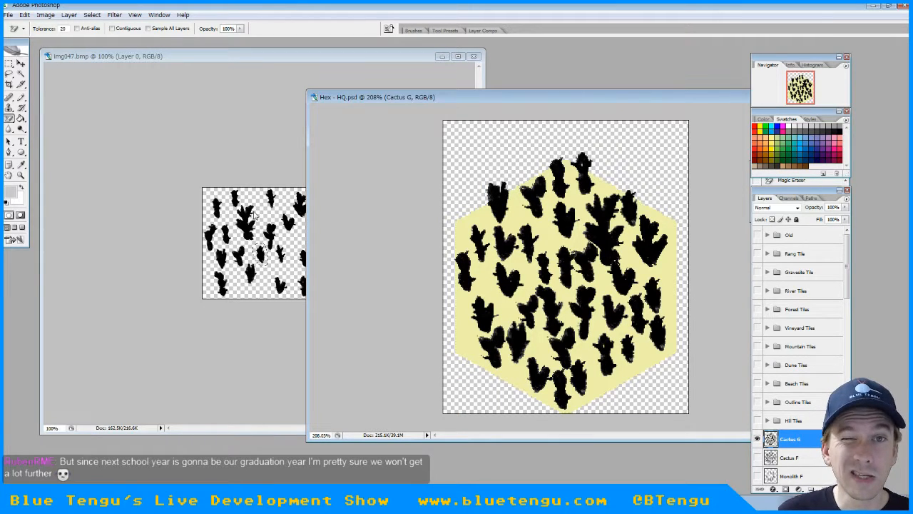
Hide the Cactus G layer and show the Grain F layer on the sand hex in Hex - HQ.psd
left_click(124, 66)
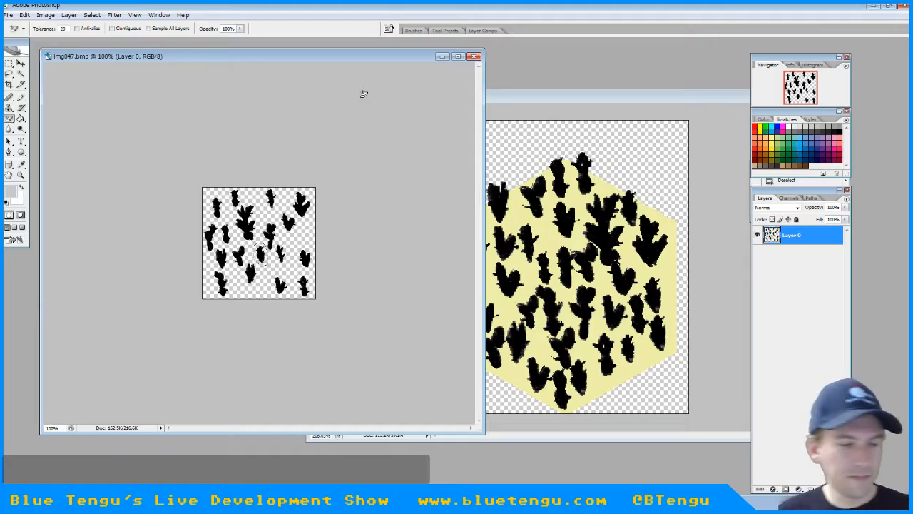
left_click(530, 100)
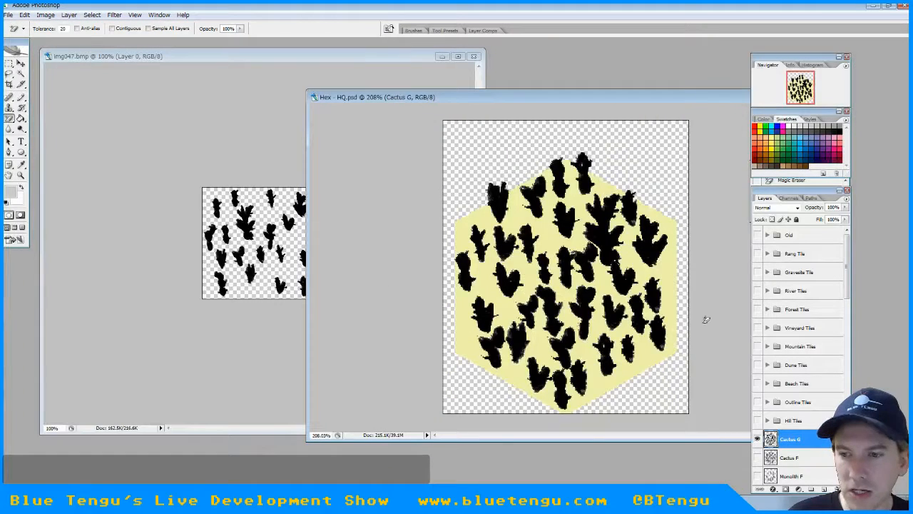
left_click(758, 439)
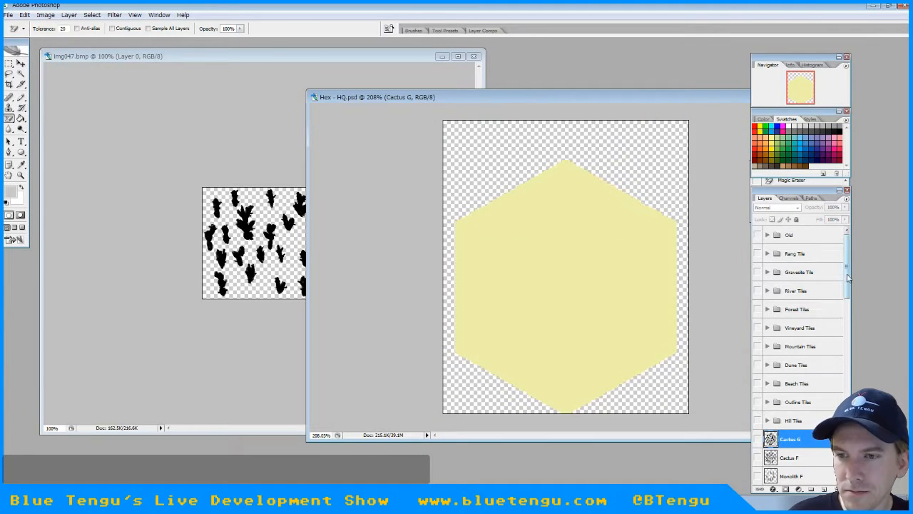
left_click_drag(847, 280, 846, 330)
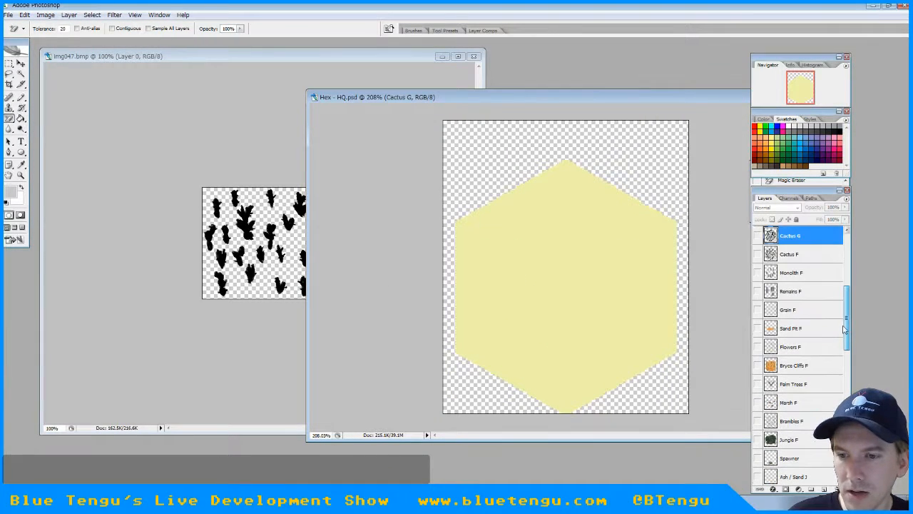
left_click(758, 309)
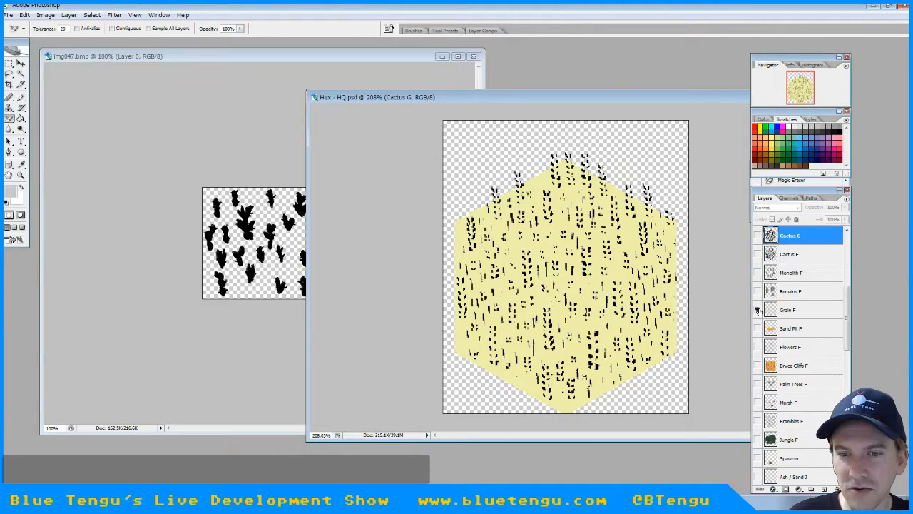
Select the Grain F layer and erase its light gray fringe pixels with the Magic Eraser at tolerance 20
scroll(611, 293, "up", 9, "alt")
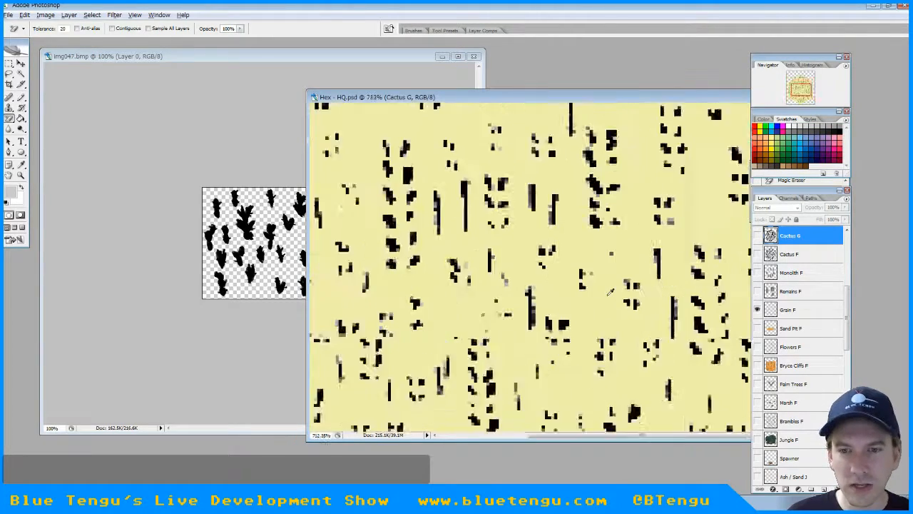
scroll(611, 292, "down", 8, "alt")
scroll(611, 292, "up", 14, "alt")
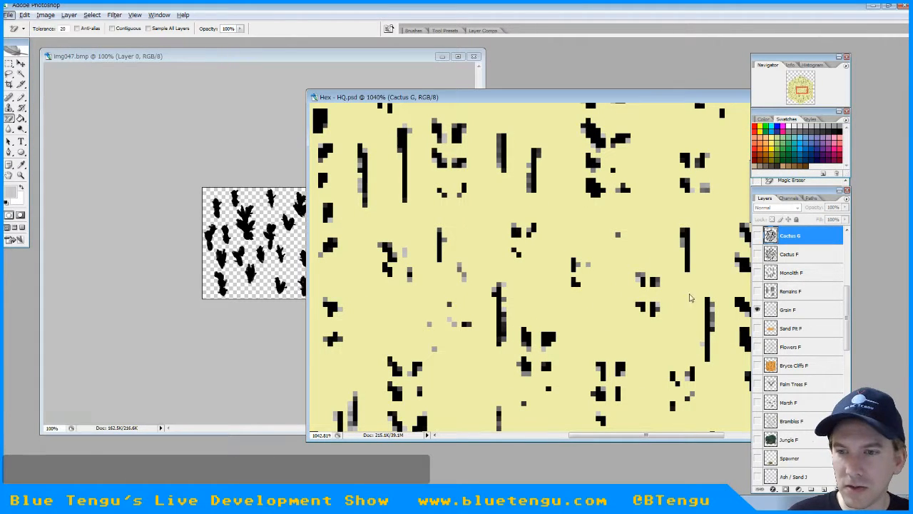
left_click(790, 311)
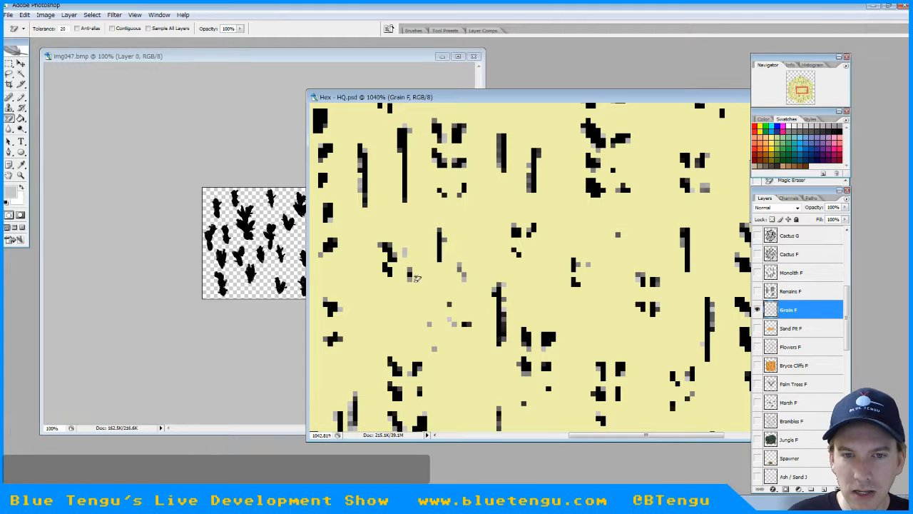
left_click(360, 166)
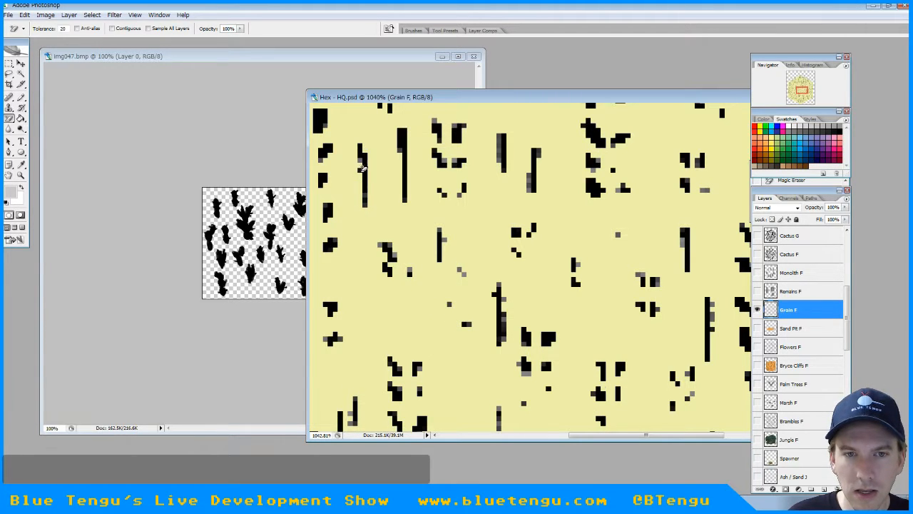
scroll(406, 237, "down", 8, "alt")
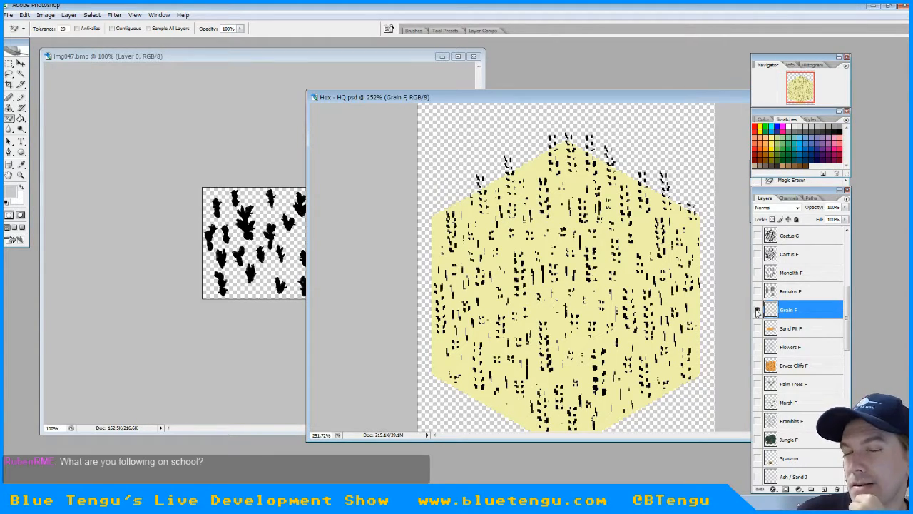
Hide the Watchmen Yellow color tile and show the gray-green Watchmen tile as the hex background
scroll(758, 312, "up", 5)
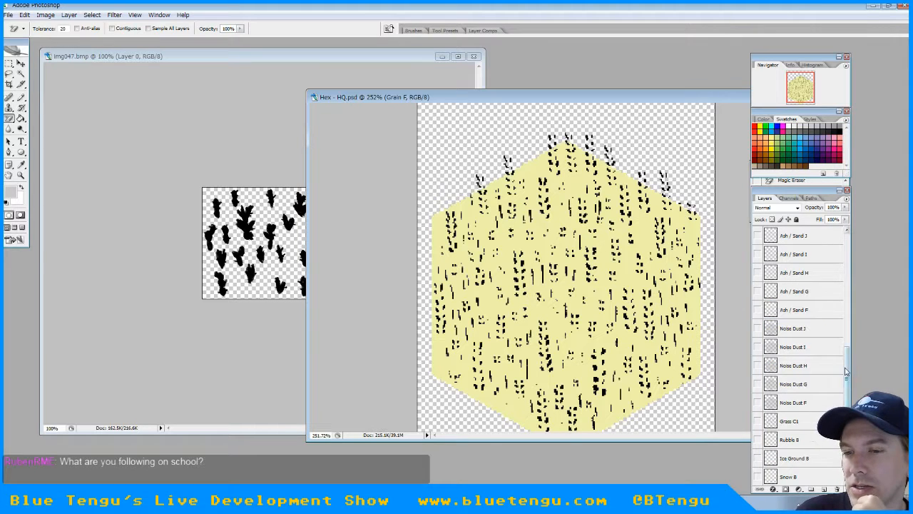
left_click(758, 383)
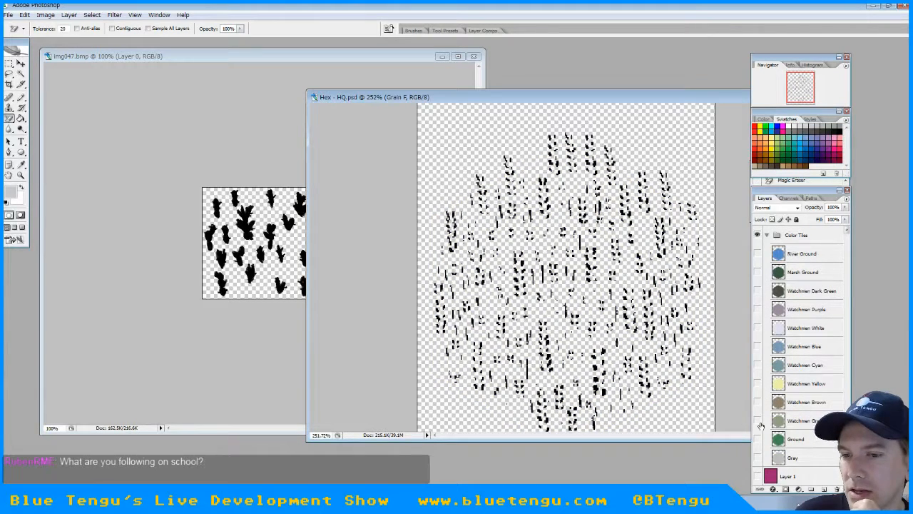
left_click(758, 420)
scroll(828, 334, "down", 6)
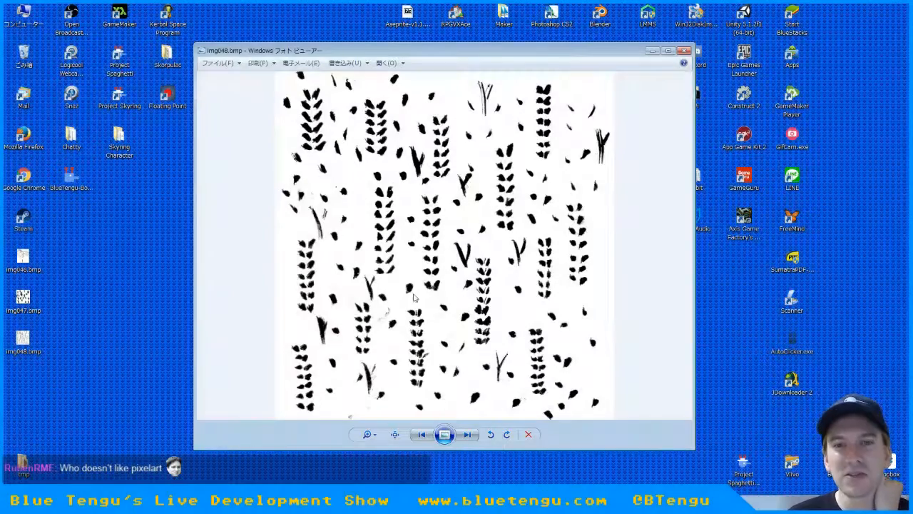
Close the img048.bmp preview and erase the near-white scan residue from the grain on Layer 2 with the Magic Eraser at tolerance 20
left_click(684, 50)
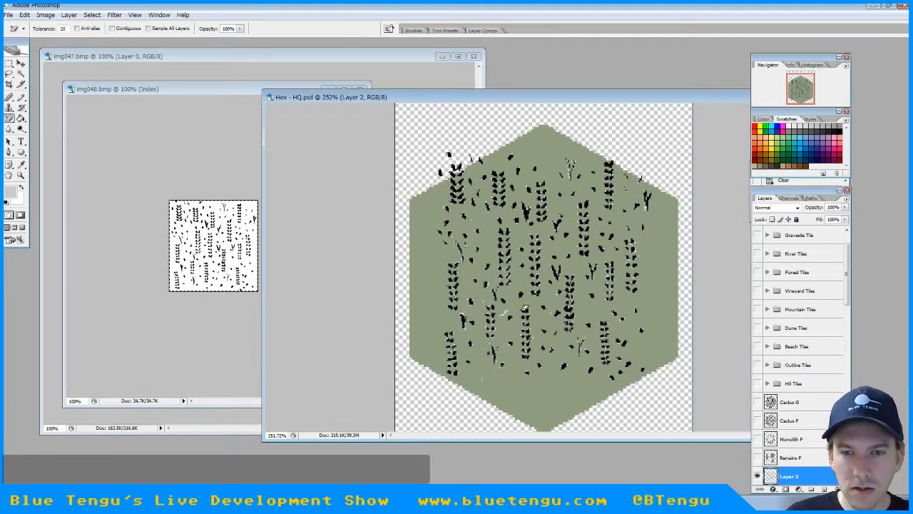
scroll(508, 307, "up", 8, "alt")
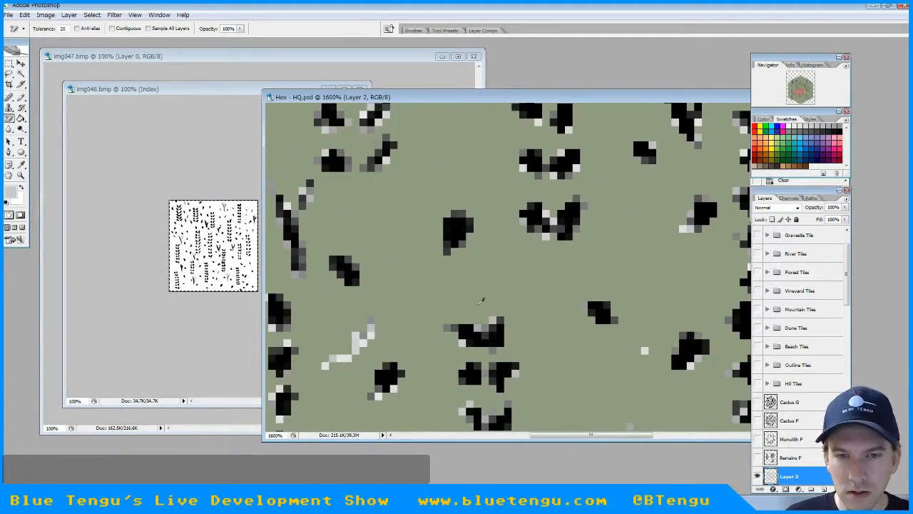
left_click(359, 345)
left_click(362, 340)
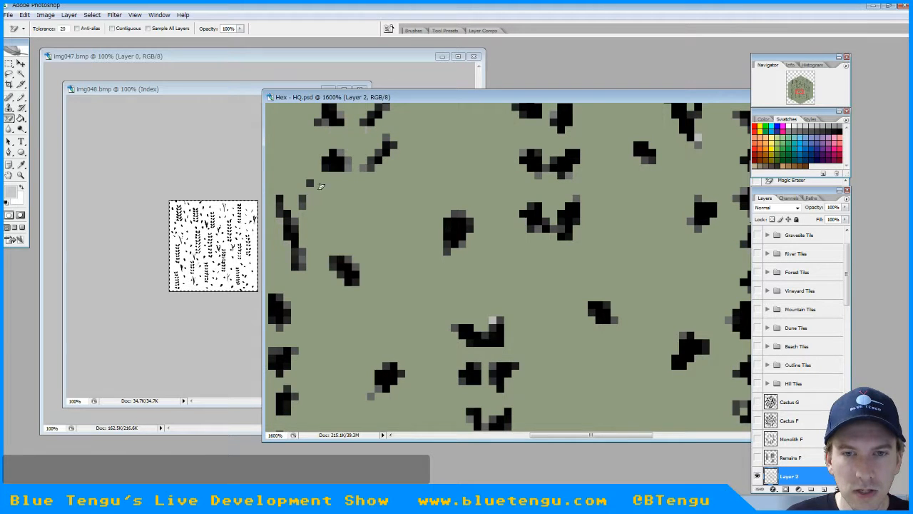
scroll(523, 227, "down", 3, "alt")
scroll(523, 227, "down", 3, "alt")
scroll(563, 300, "up", 2, "alt")
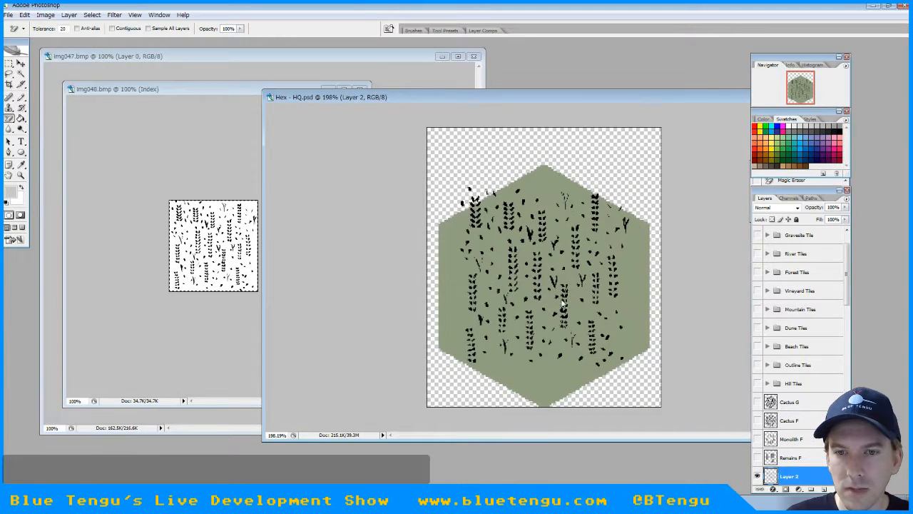
scroll(568, 294, "up", 3, "alt")
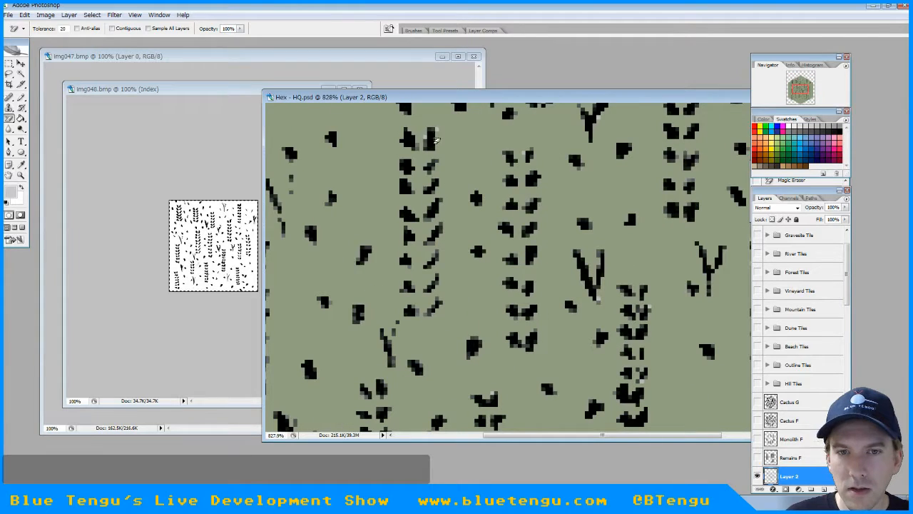
scroll(528, 156, "down", 5, "alt")
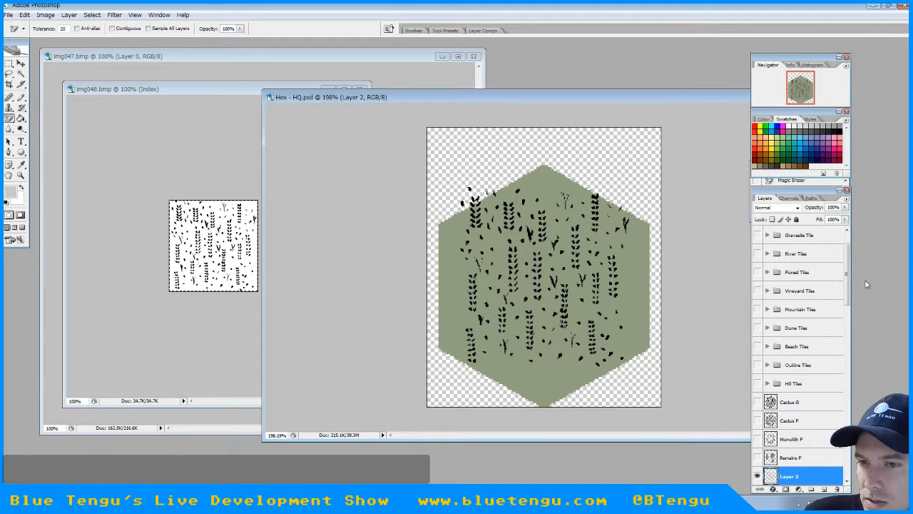
Compare the new grain on Layer 2 with the Grain F layer by showing each one alone on the hex
left_click_drag(849, 282, 849, 321)
left_click(757, 316)
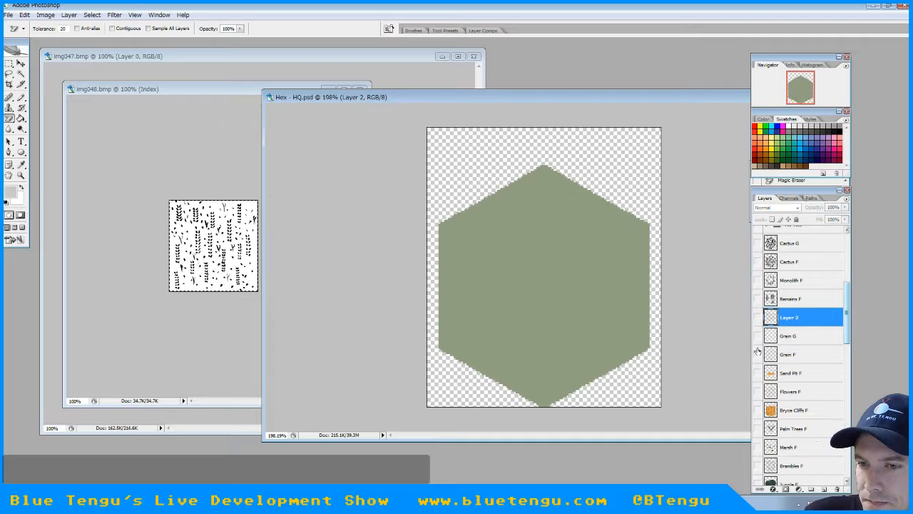
left_click(758, 353)
left_click(758, 354)
left_click(758, 318)
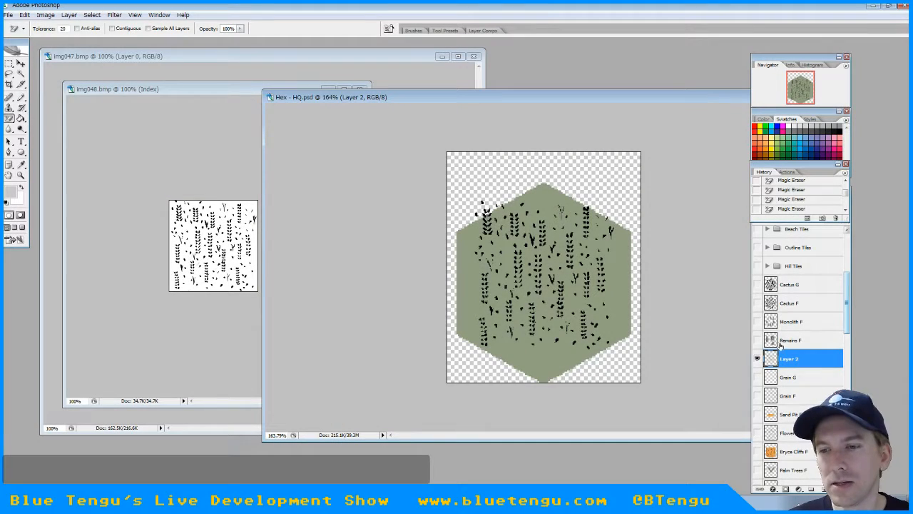
left_click(758, 358)
left_click(758, 396)
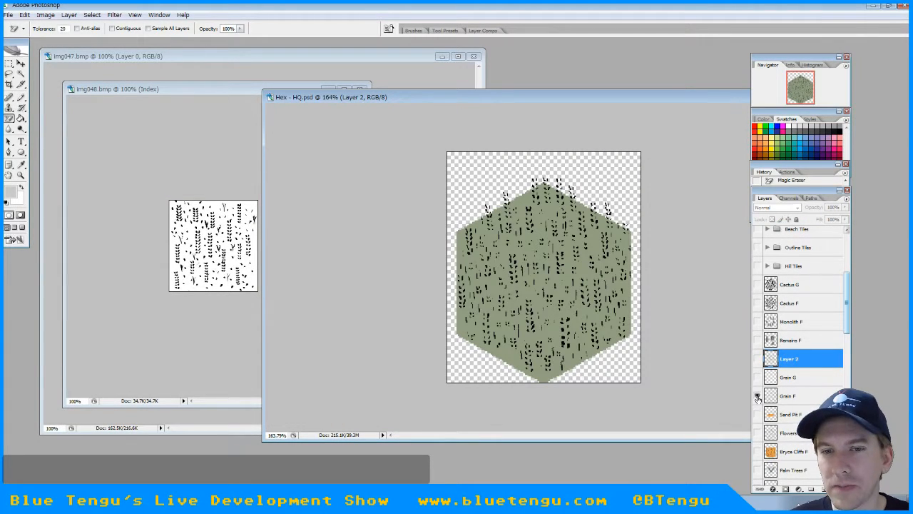
left_click(757, 395)
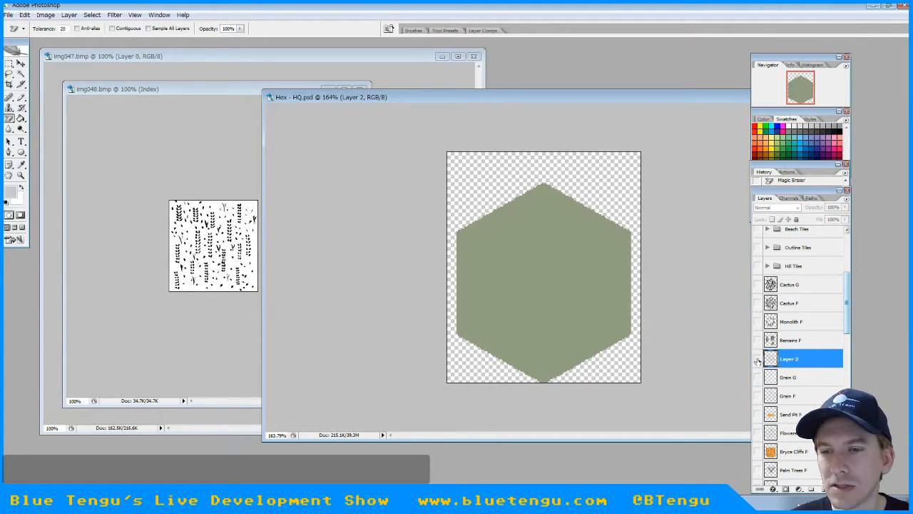
left_click(758, 358)
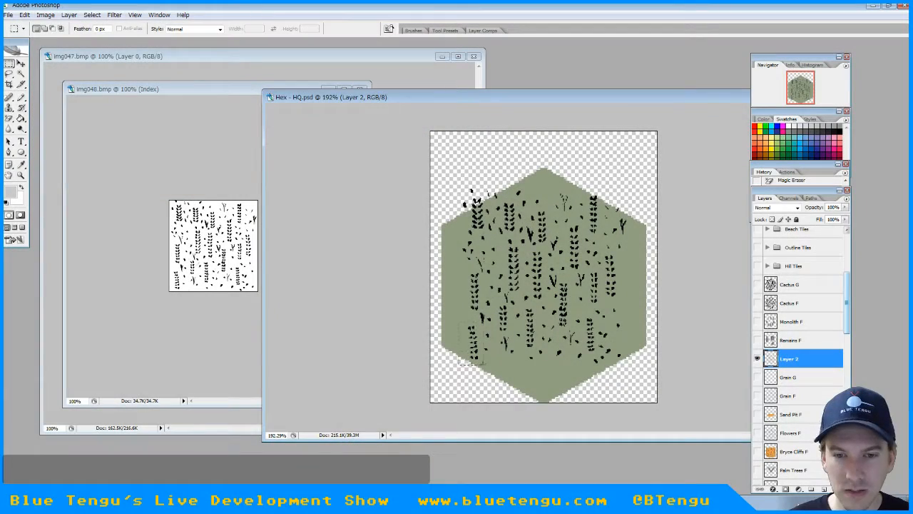
Duplicate the selected lower-left grain stalk from Layer 2 onto a new layer and move the copy up near the hex's left edge
key("ctrl+j")
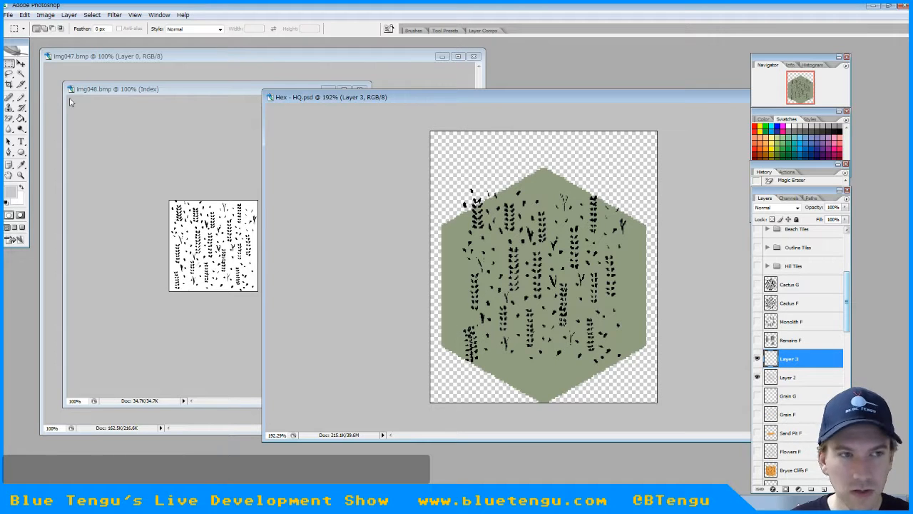
left_click(20, 64)
left_click_drag(470, 344, 452, 299)
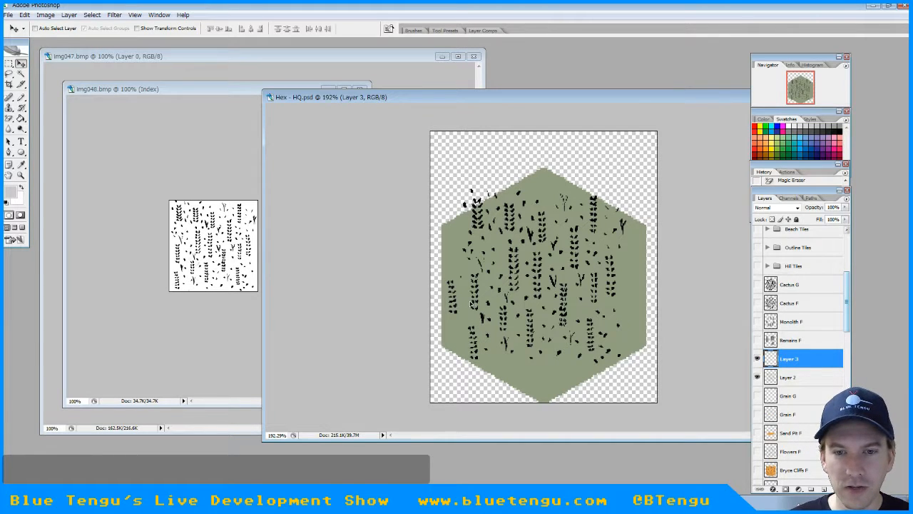
left_click(9, 118)
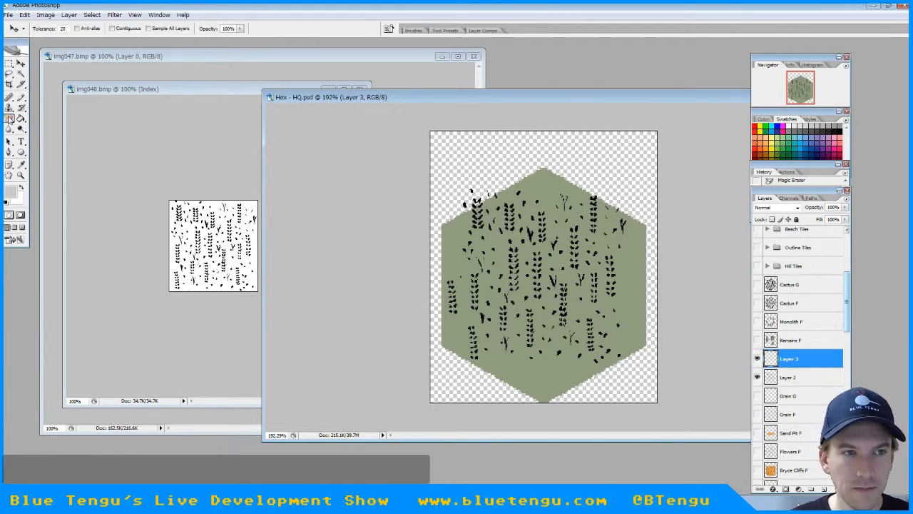
left_click(50, 116)
key("Tab")
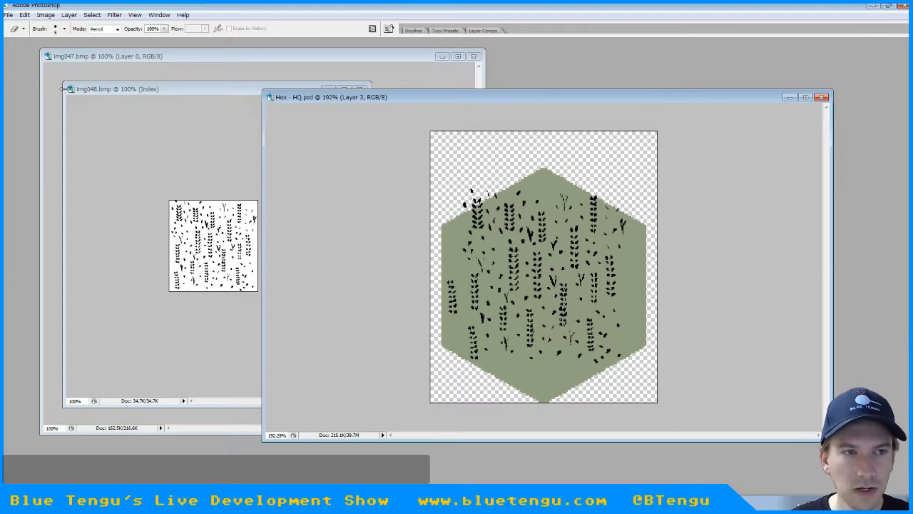
key("Tab")
Select the stray specks outside the hex's upper-left edge on Layer 2 with the Rectangular Marquee, delete them and deselect
left_click(8, 63)
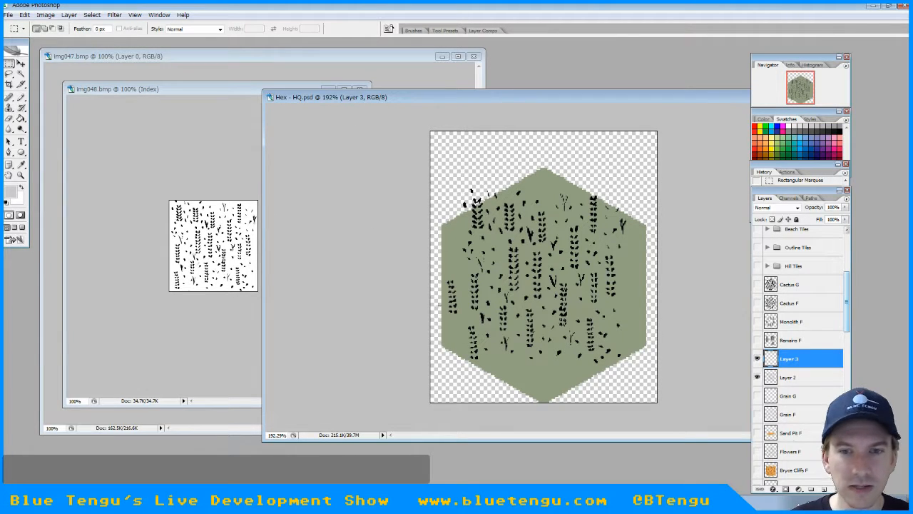
left_click(788, 378)
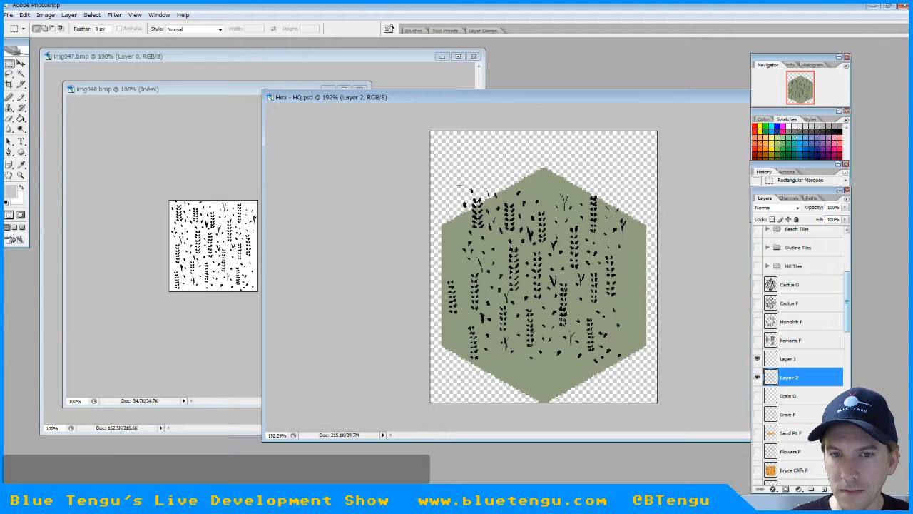
left_click_drag(459, 198, 501, 200)
key("Delete")
key("Delete")
key("Delete")
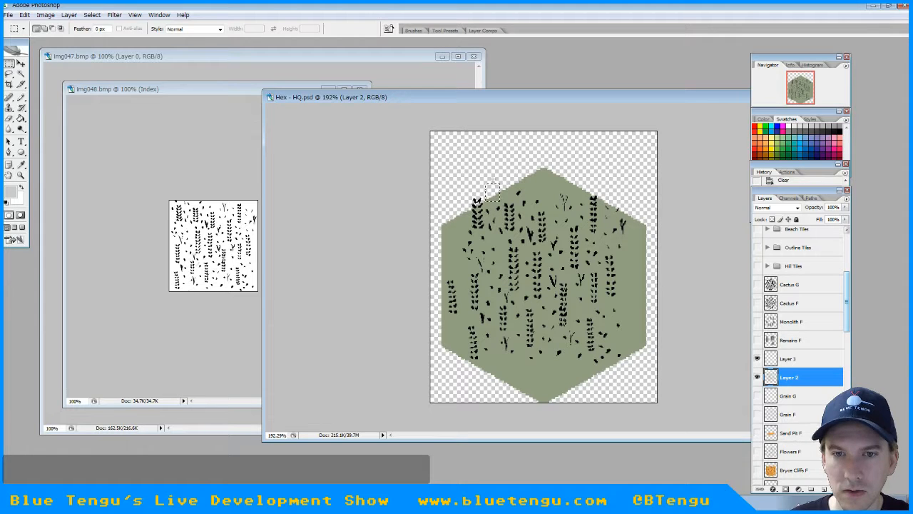
left_click(487, 219)
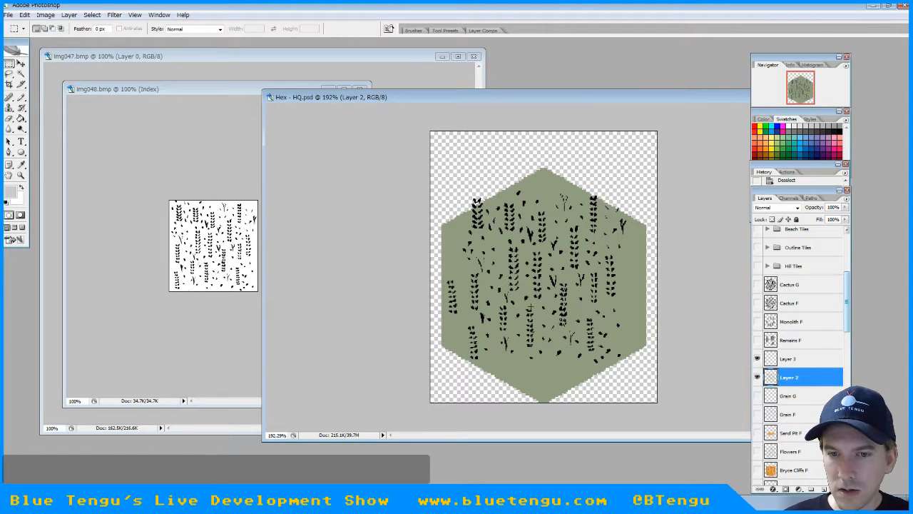
Copy the lower-center grain stalk with its surrounding specks from Layer 2 and place the copy near the hex's upper-right edge
left_click_drag(545, 362, 547, 362)
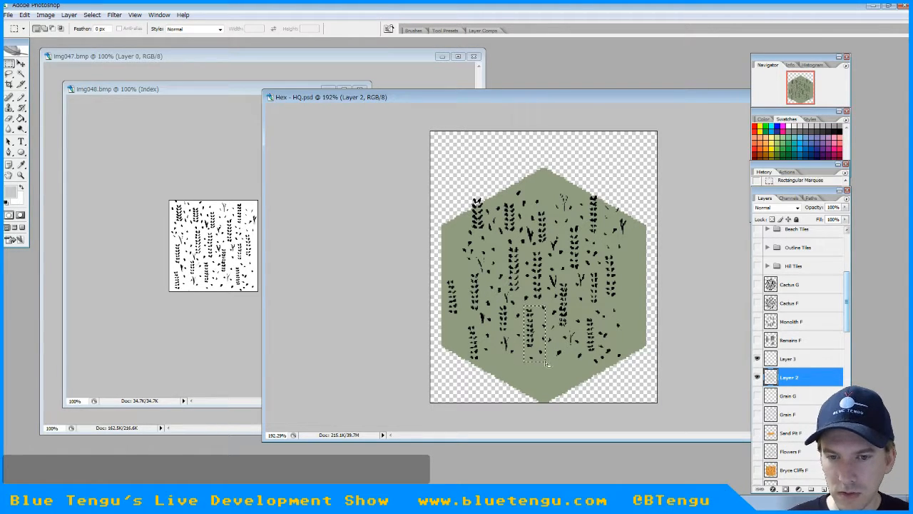
key("ctrl+c")
key("Delete")
key("ctrl+v")
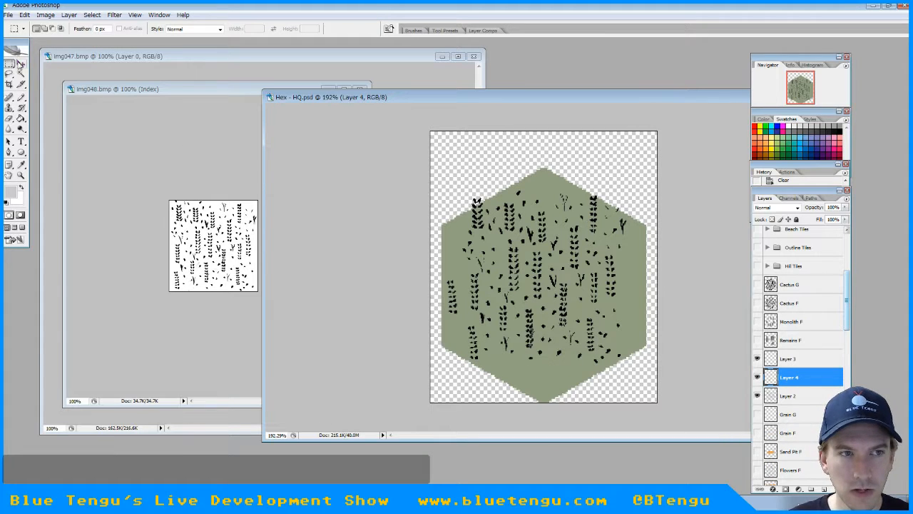
left_click(21, 63)
left_click_drag(530, 325, 620, 255)
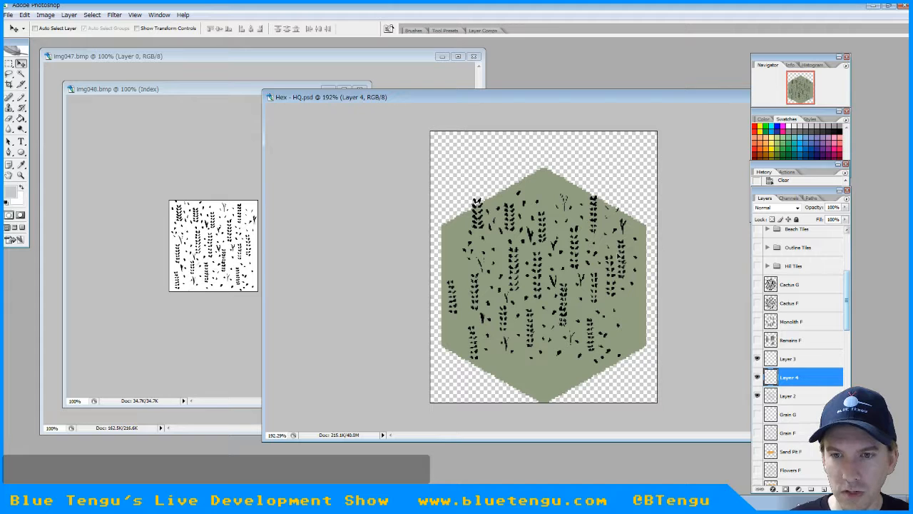
Paste three more stalk copies at the hex's bottom tip, upper-left side and top tip, and erase the speck outside the top tip
key("ctrl+v")
left_click_drag(539, 265, 551, 357)
key("ctrl+v")
left_click_drag(540, 265, 451, 245)
key("ctrl+v")
left_click_drag(540, 265, 543, 189)
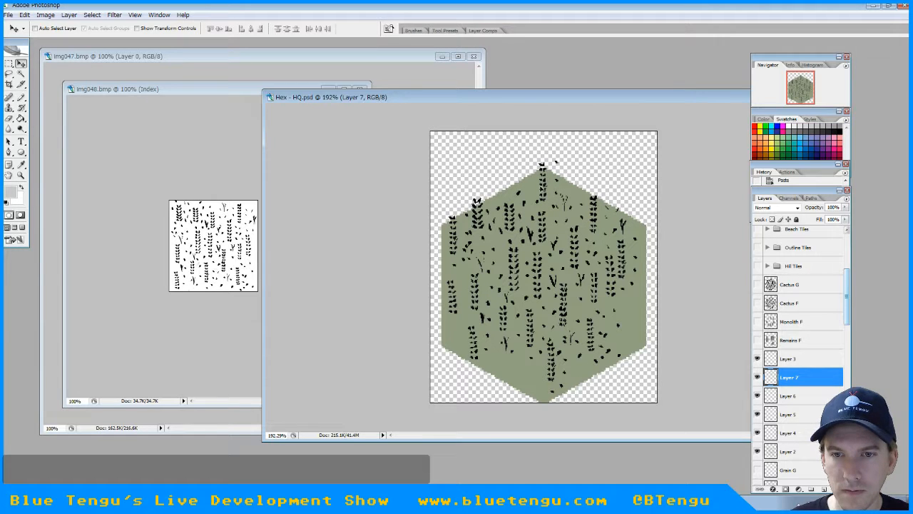
left_click(9, 118)
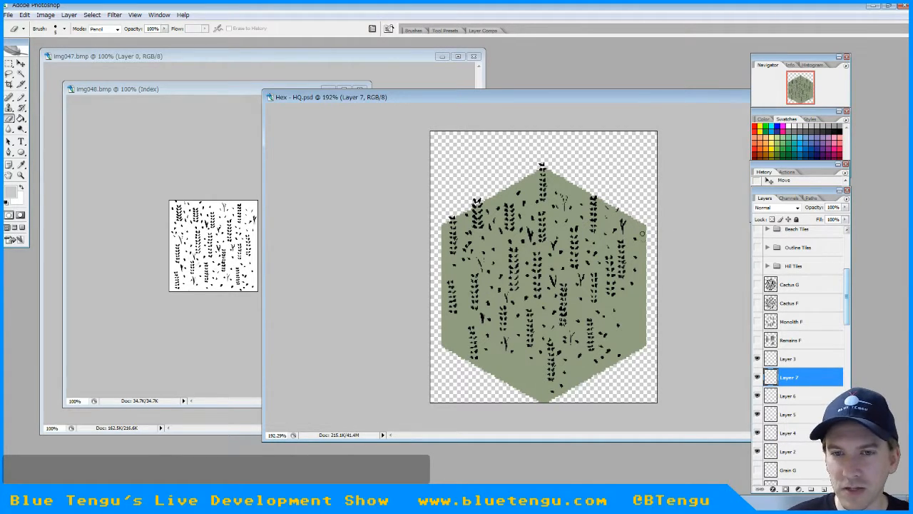
Copy only the lower-center stalk from Layer 2 and place two pasted copies near the hex's lower-left edge and its right edge
left_click(11, 65)
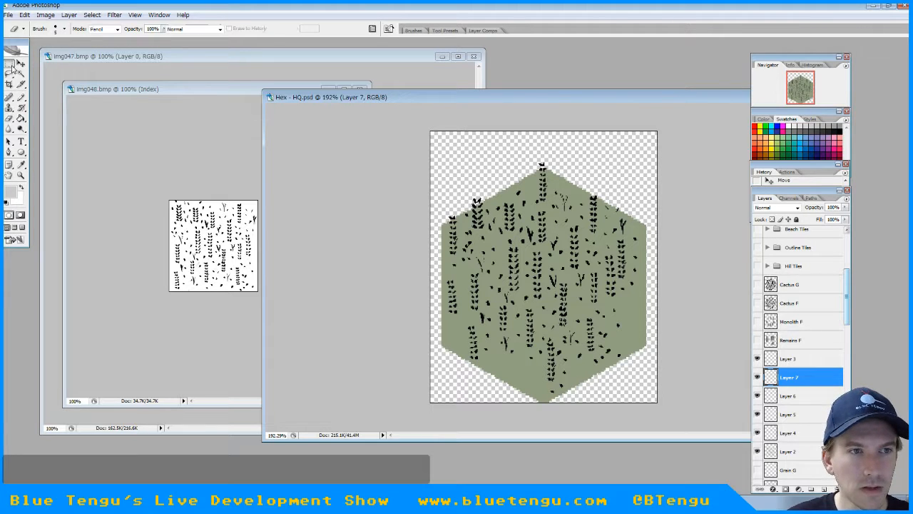
left_click(805, 455)
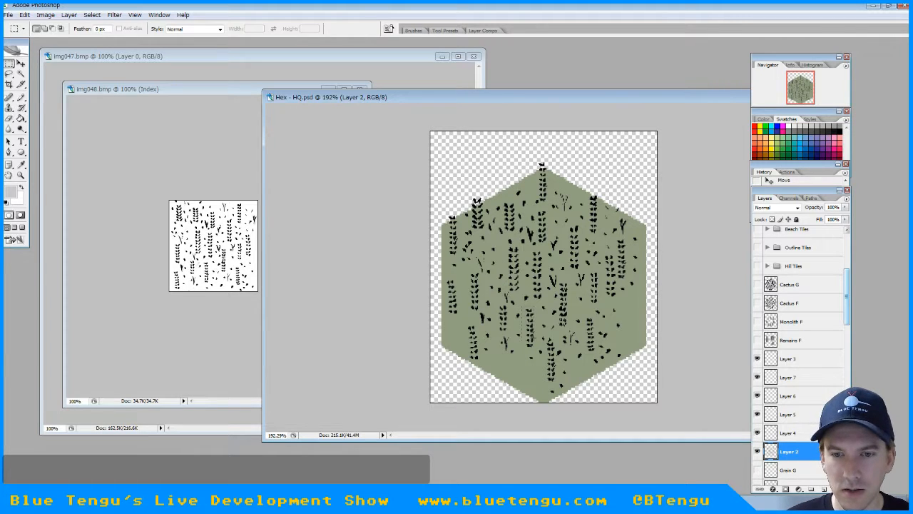
mouse_move(535, 349)
left_mouse_down()
mouse_move(526, 338)
mouse_move(520, 350)
left_mouse_up()
key("ctrl+c")
key("ctrl+v")
left_click(22, 64)
key("ctrl+v")
left_click_drag(546, 268, 630, 321)
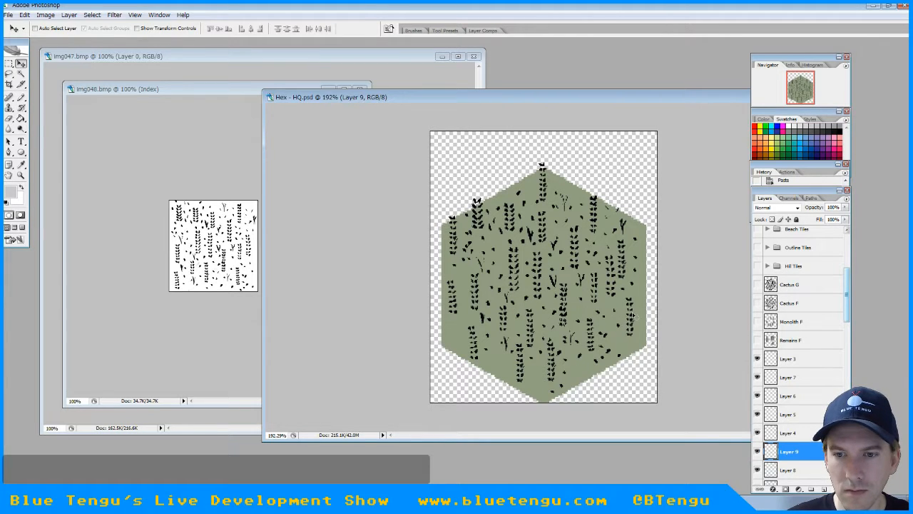
Paste another stalk copy just right of the hex's top tip and merge the grain layers from Layer 3 down to Layer 2
key("ctrl+v")
left_click_drag(539, 257, 572, 182)
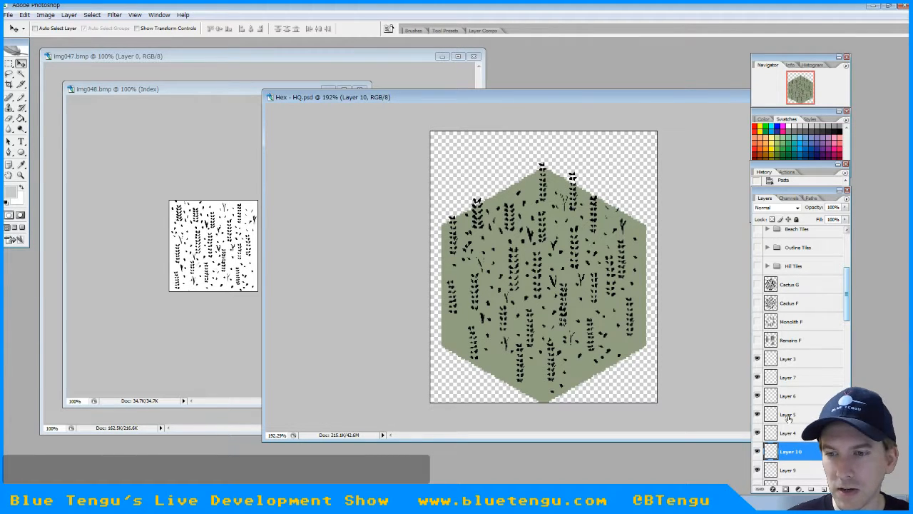
left_click(790, 357)
scroll(791, 358, "down", 2)
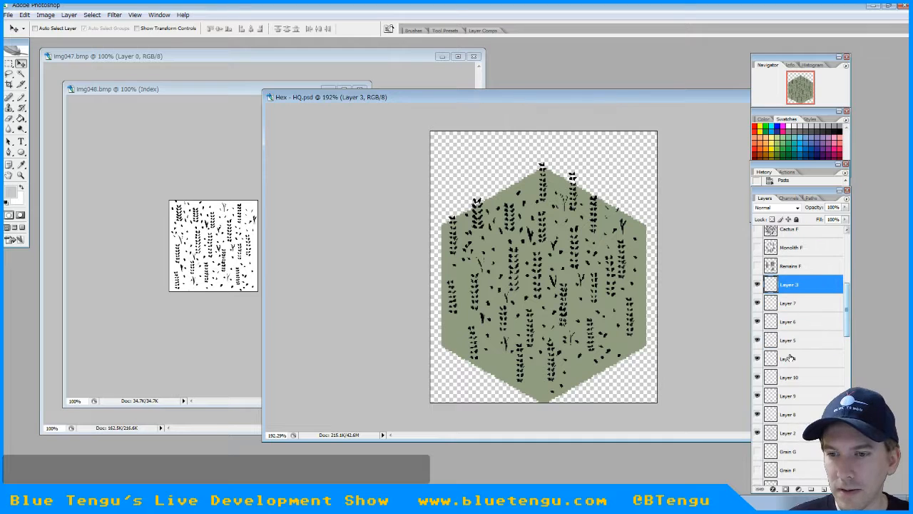
left_click(790, 432, "shift")
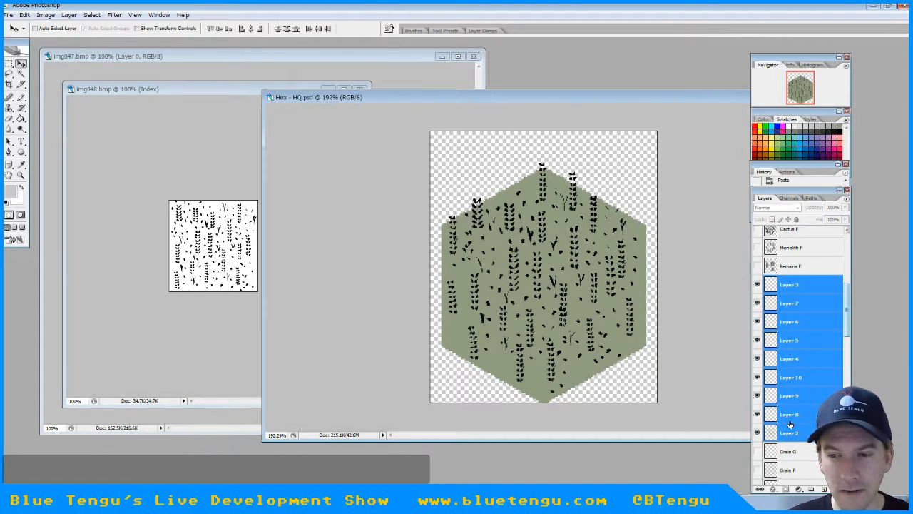
right_click(788, 386)
left_click(798, 328)
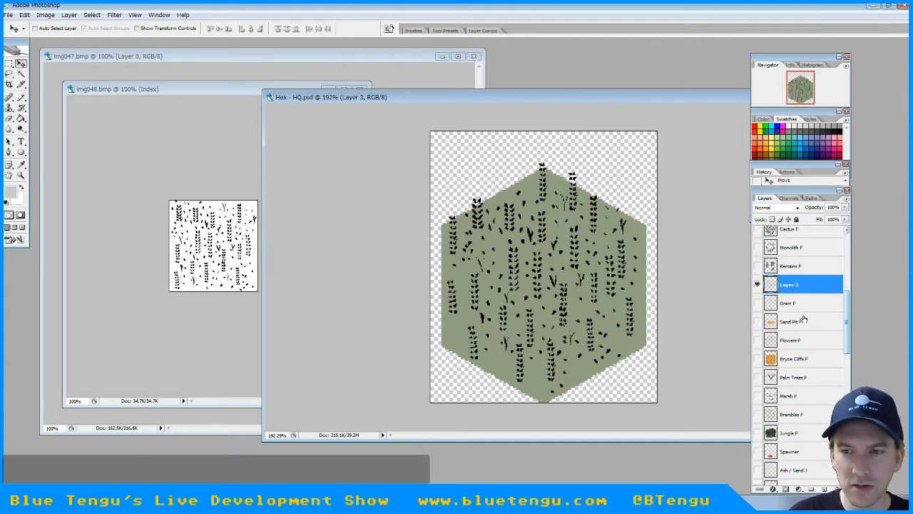
Rename the merged grain layer to "Grain G"
double_click(788, 284)
type("Grain ")
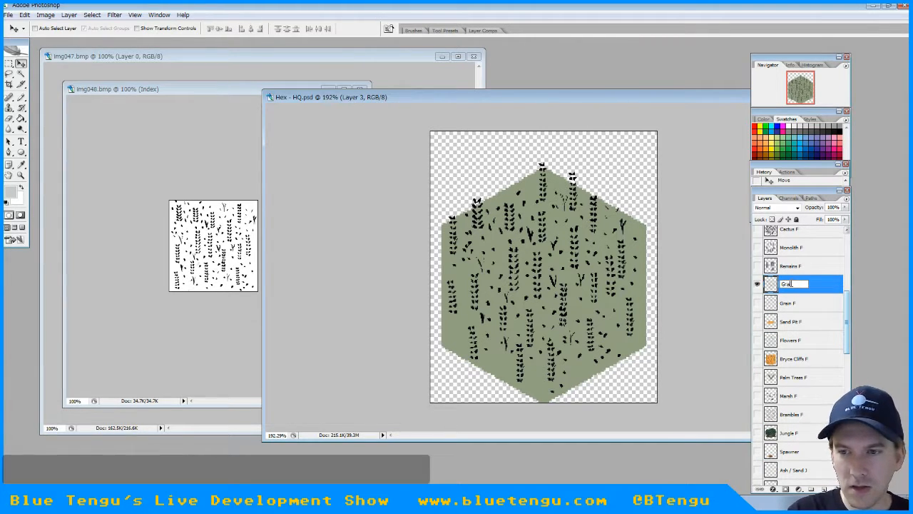
type("G")
key("Return")
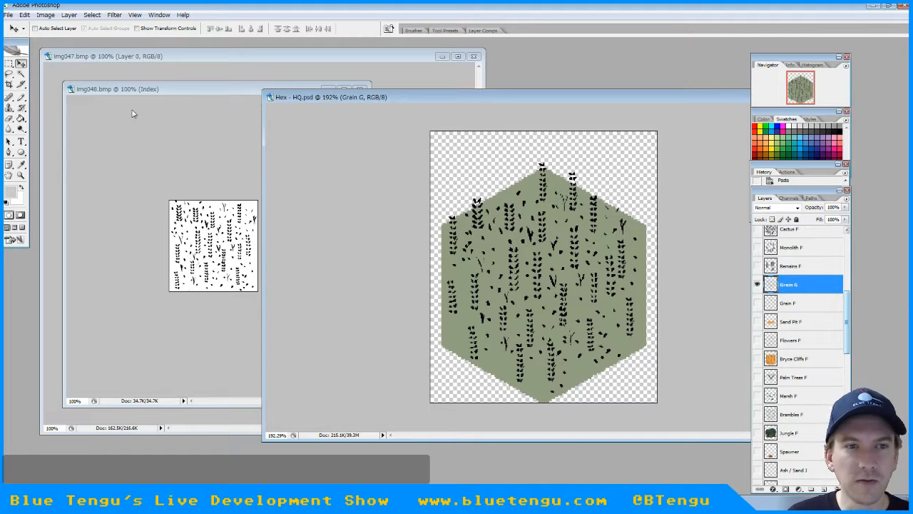
Copy the grain image from img048.bmp and paste it into a new 186 × 191 pixel RGB document
left_click(162, 90)
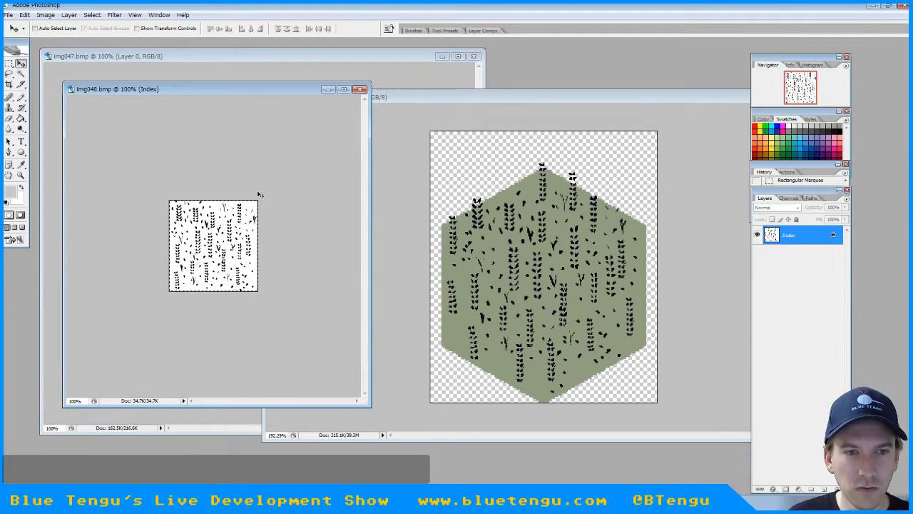
key("ctrl+d")
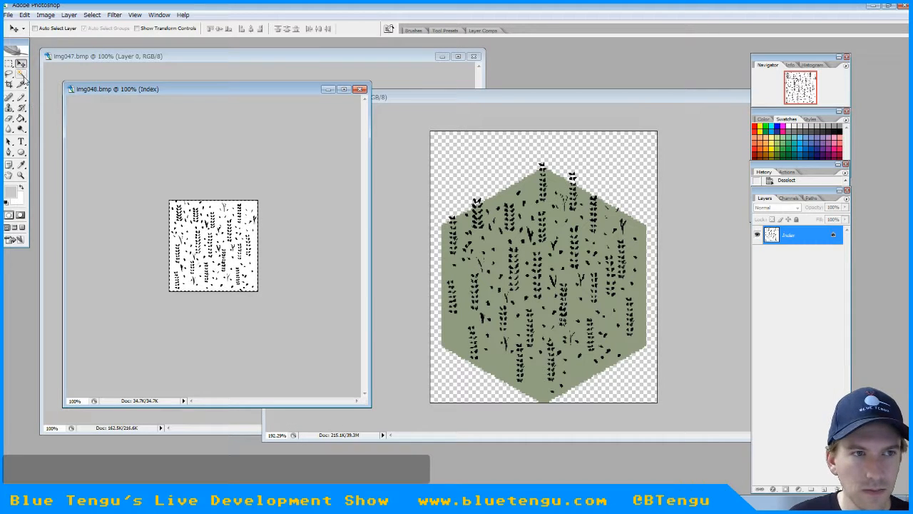
left_click_drag(221, 254, 247, 267)
key("ctrl+d")
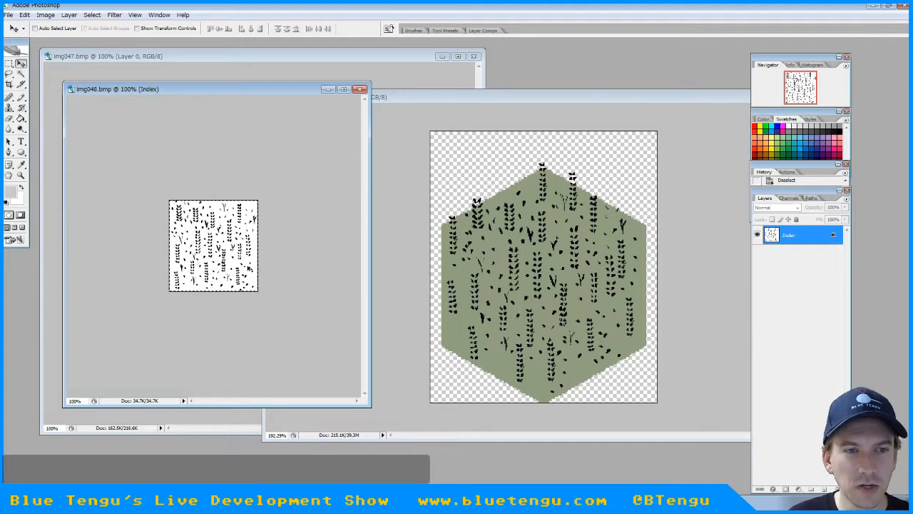
left_click(15, 14)
left_click(15, 26)
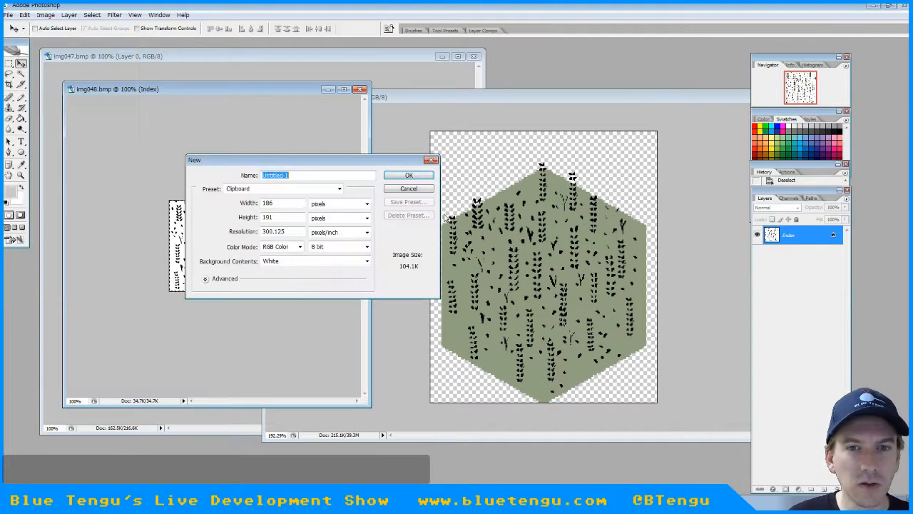
left_click(409, 176)
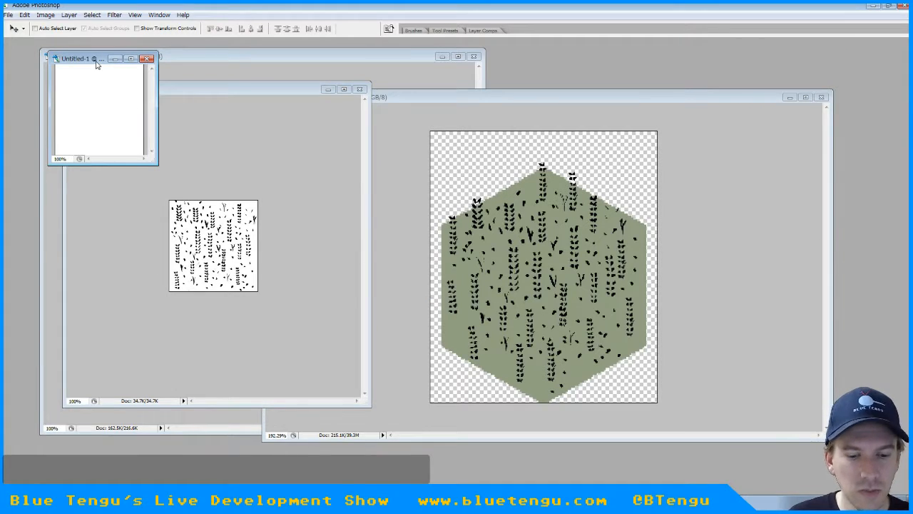
key("ctrl+v")
left_click_drag(96, 61, 381, 276)
key("Tab")
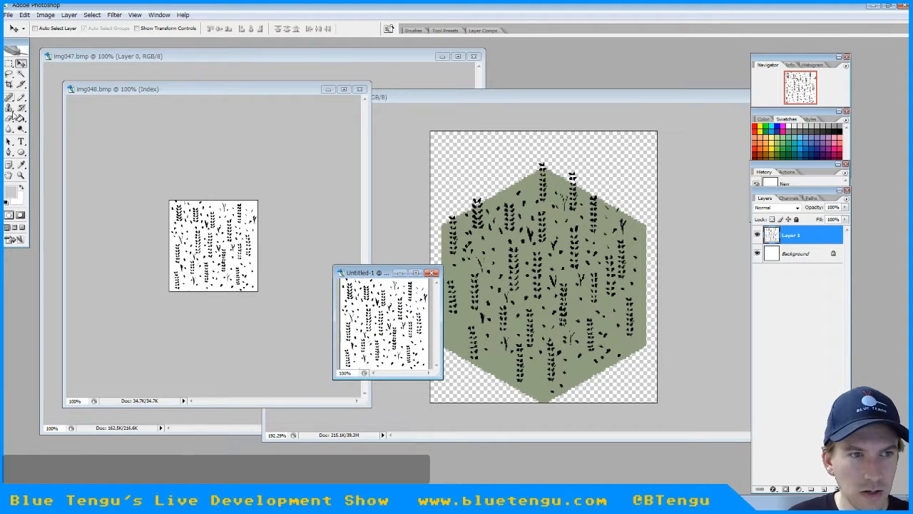
Erase the white background from the pasted grain on Layer 1 with the Magic Eraser, tolerance 20 and Contiguous off
left_click(9, 118)
left_click(54, 136)
key("Tab")
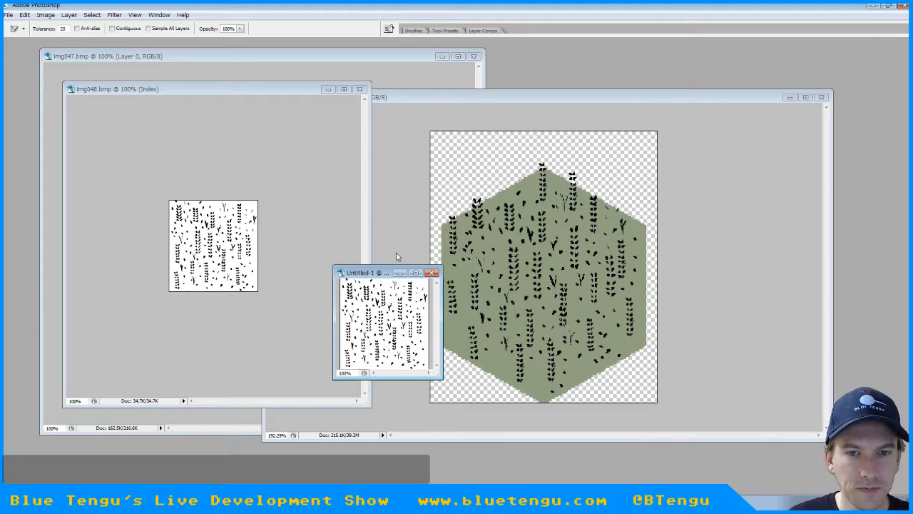
key("Tab")
left_click(806, 255)
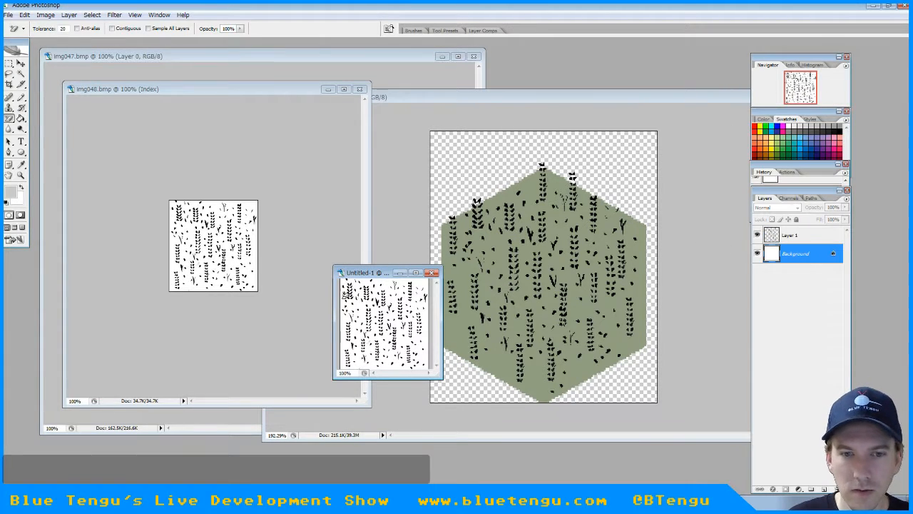
left_click(356, 301)
key("ctrl+z")
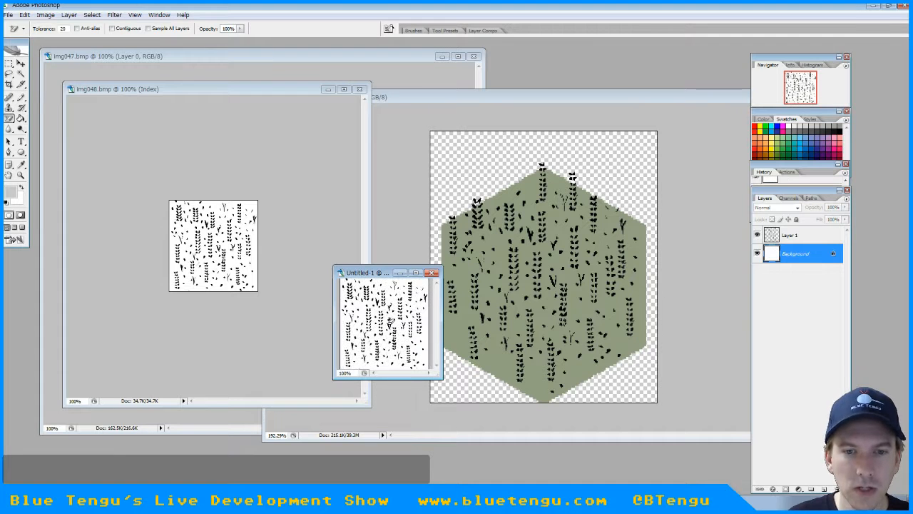
Select the whole canvas on Layer 1 of the new document and paste a copy of the grain as a new layer above it
left_click(10, 63)
left_click(807, 236)
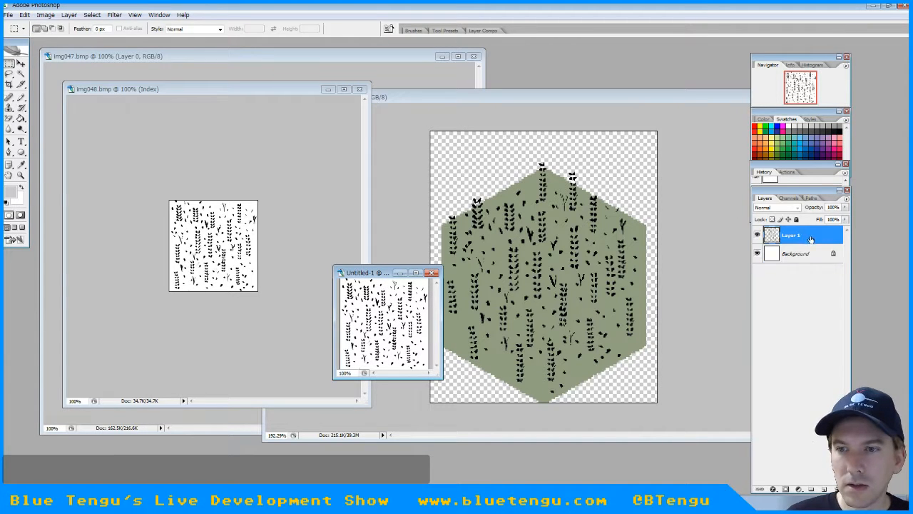
left_click_drag(401, 264, 400, 106)
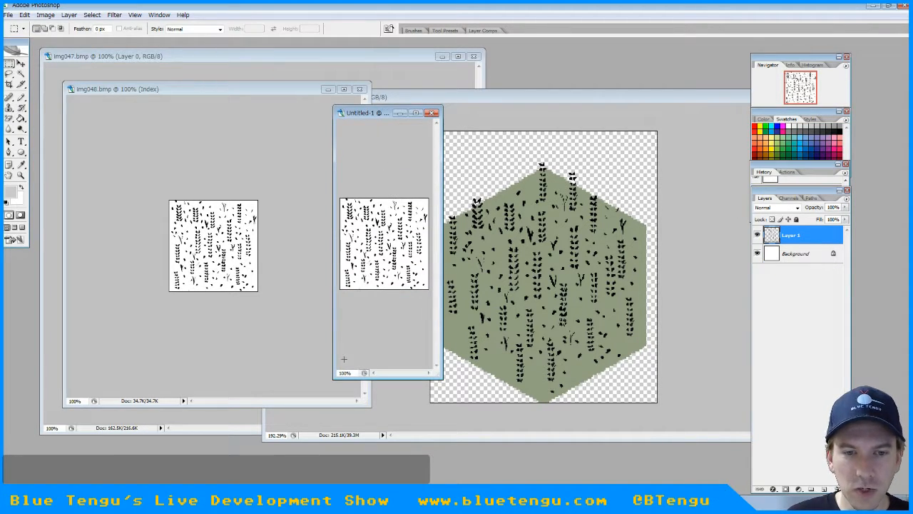
left_click_drag(343, 372, 329, 375)
type("4")
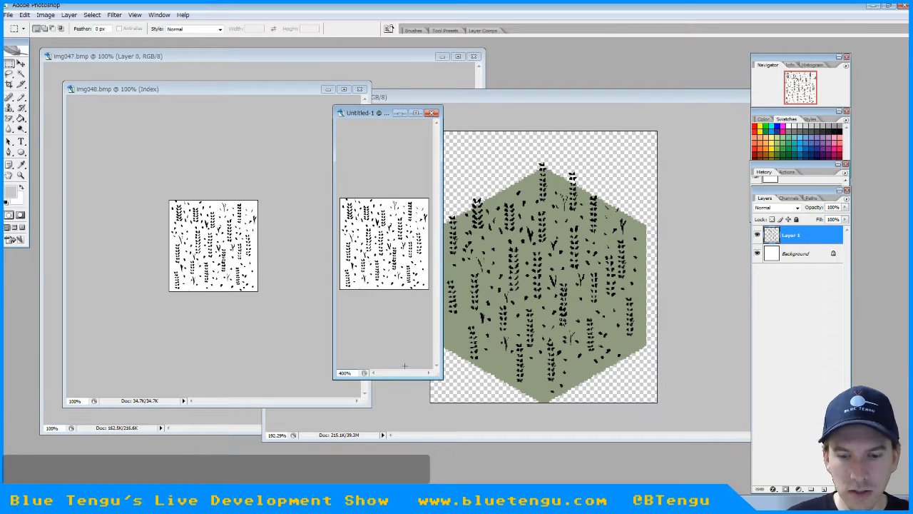
key("Return")
left_click_drag(343, 374, 331, 374)
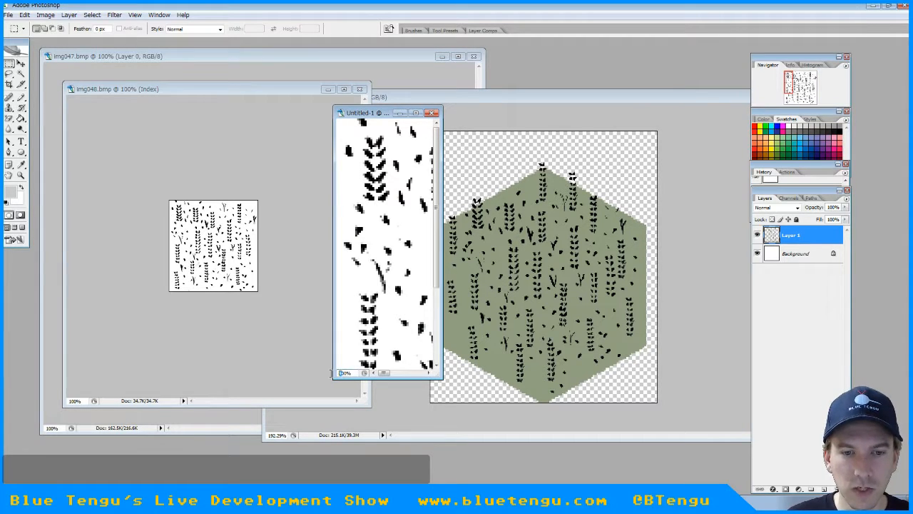
type("2")
key("Return")
left_click_drag(221, 237, 146, 234)
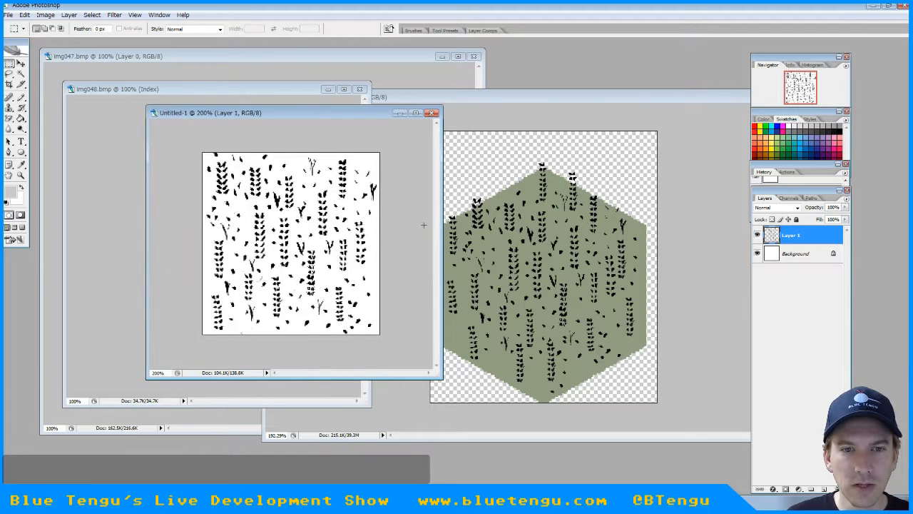
key("ctrl+v")
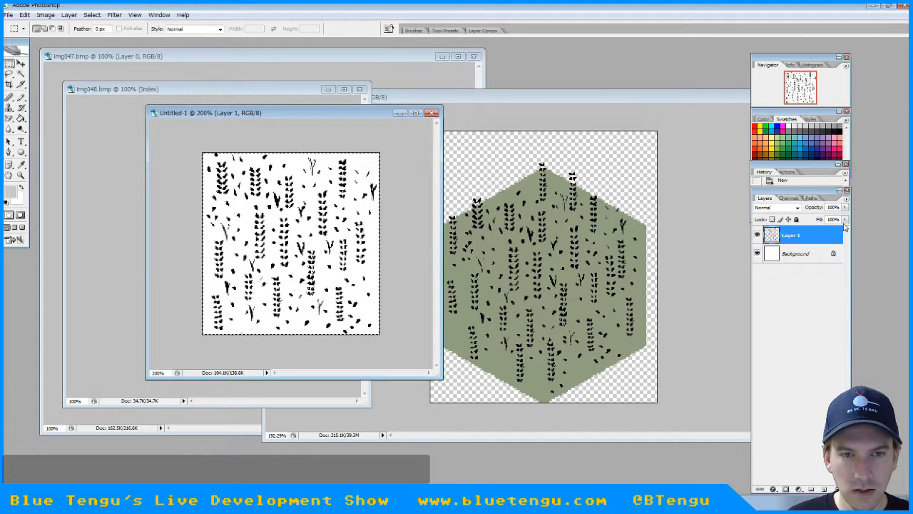
left_click(20, 63)
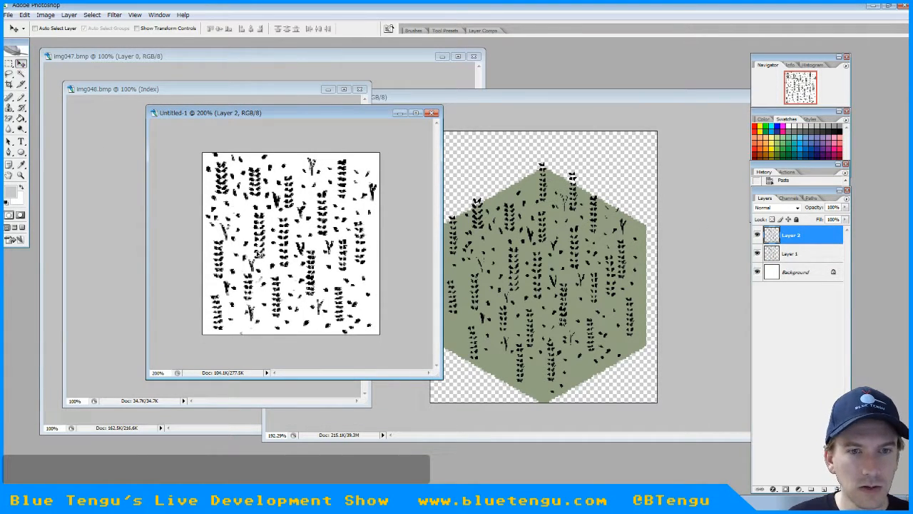
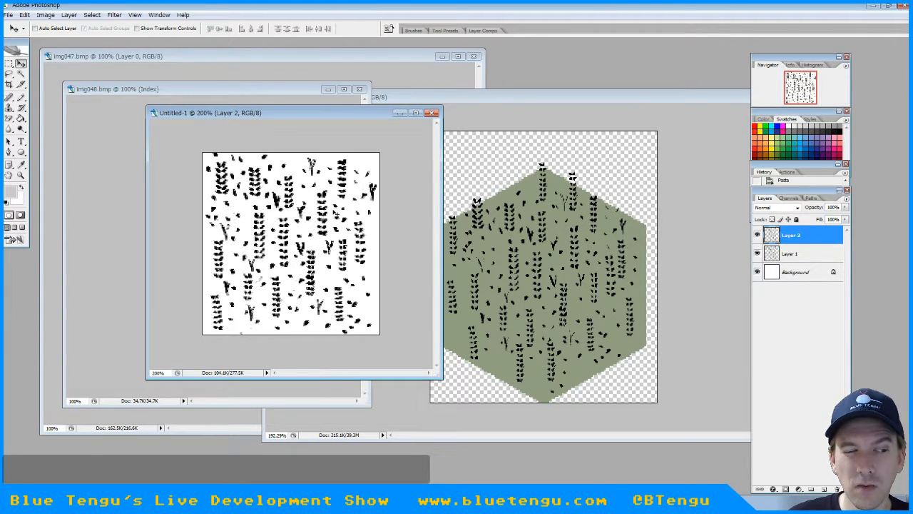
Duplicate the Grain G layer within Hex - HQ.psd as "Grain G copy"
left_click(556, 102)
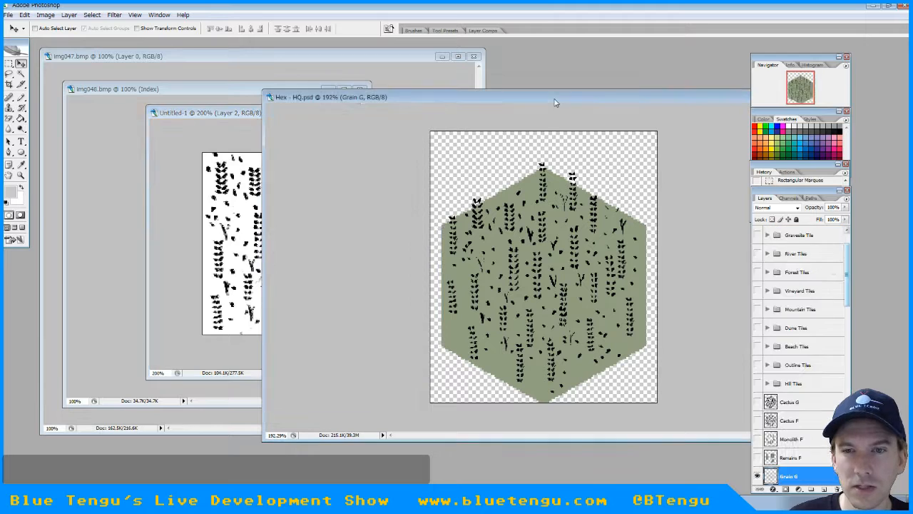
right_click(787, 476)
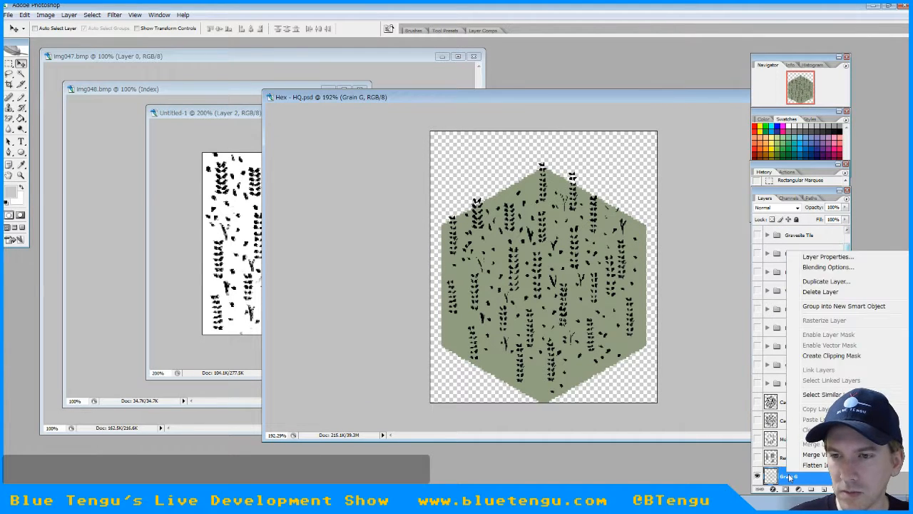
left_click(841, 287)
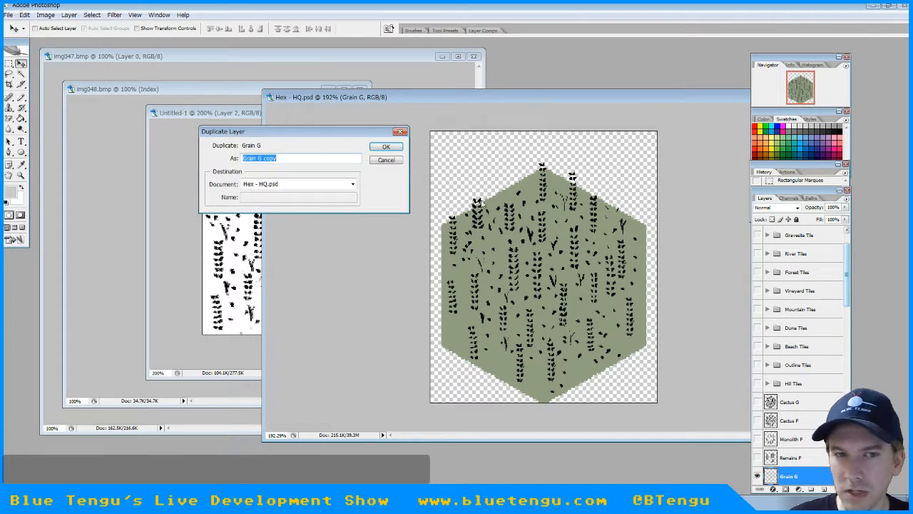
left_click(379, 149)
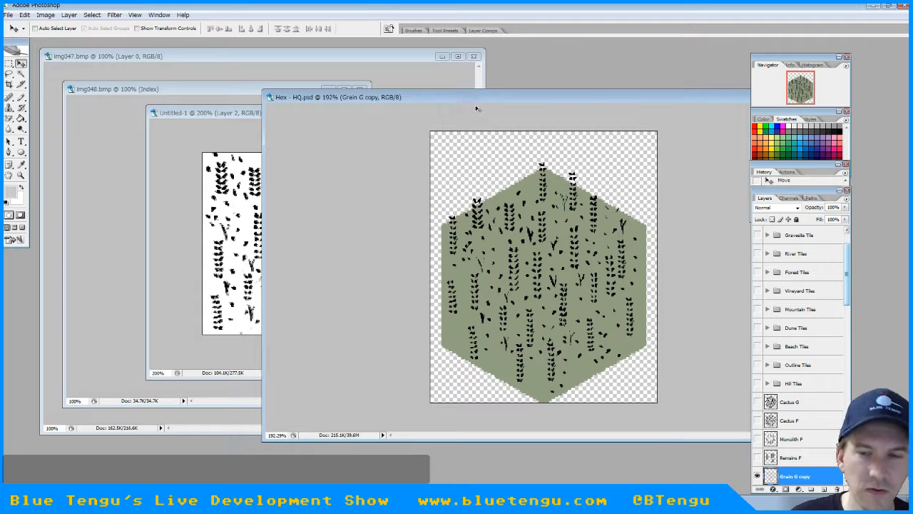
Nudge the Grain G copy layer slightly sideways over the original to thicken the grain strokes
left_click_drag(850, 302, 850, 336)
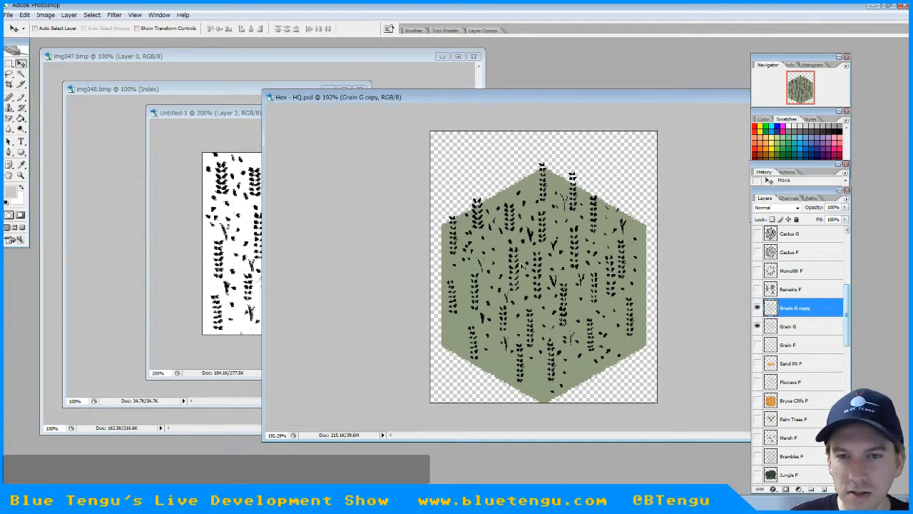
key("alt+Right")
key("ctrl+e")
key("alt+Right")
key("Left")
key("Left")
key("Left")
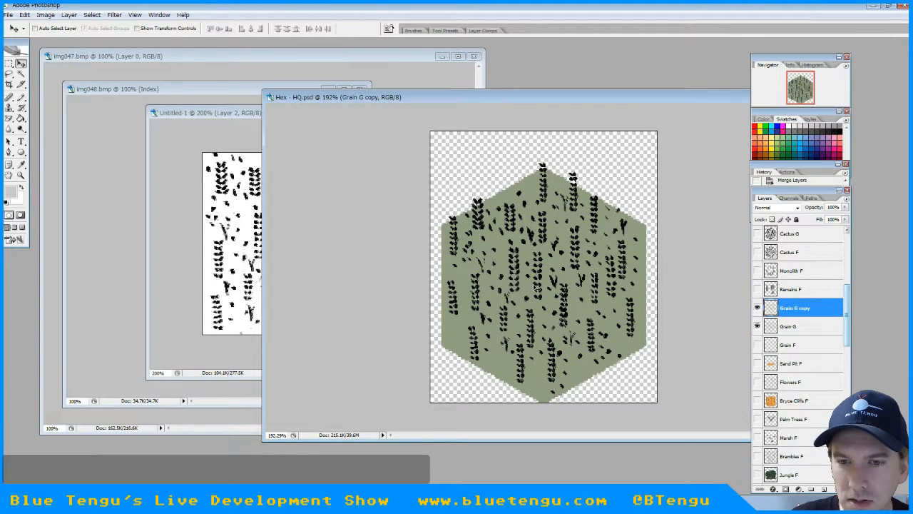
key("Left")
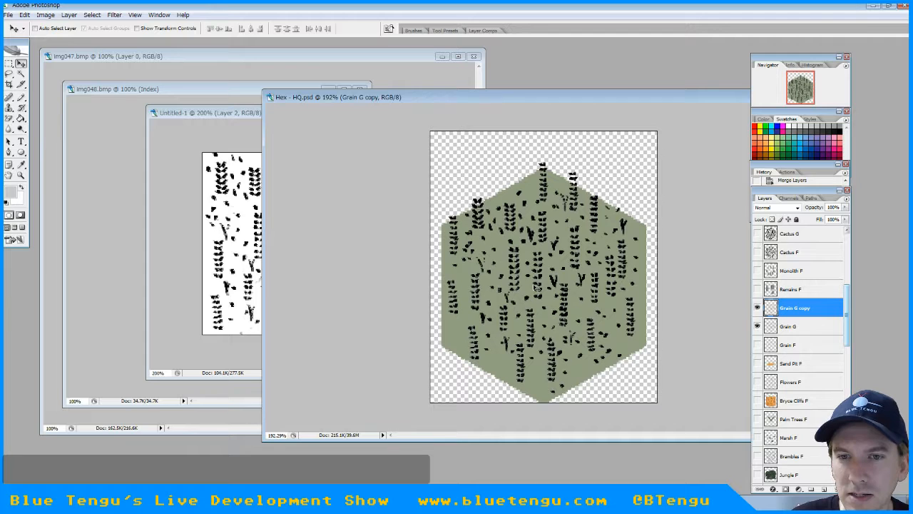
key("Right")
key("Right")
key("Left")
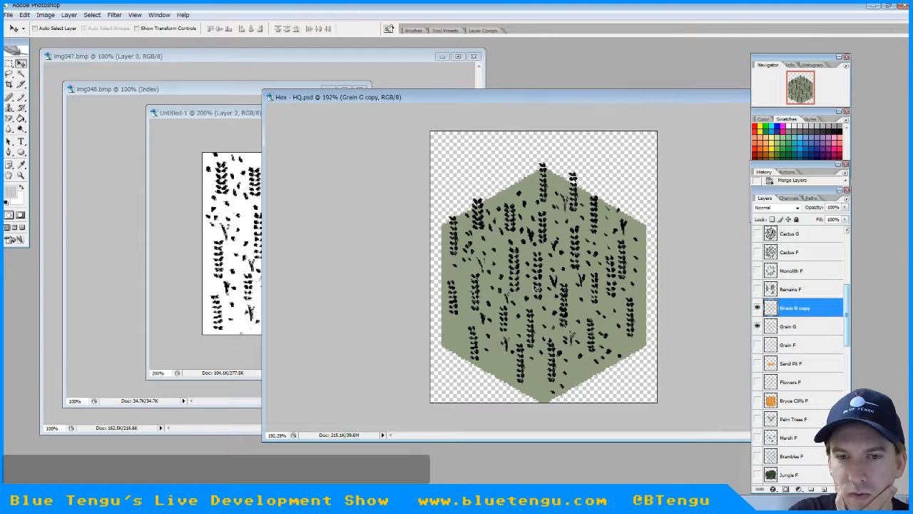
key("Left")
key("Left")
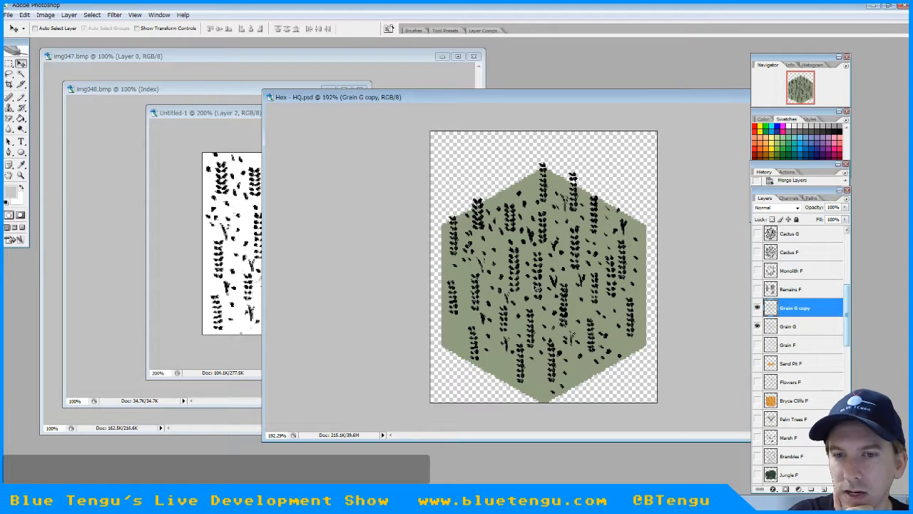
Merge the Grain G copy and Grain G layers and rename the merged layer to "Grain G"
left_click(782, 329, "shift")
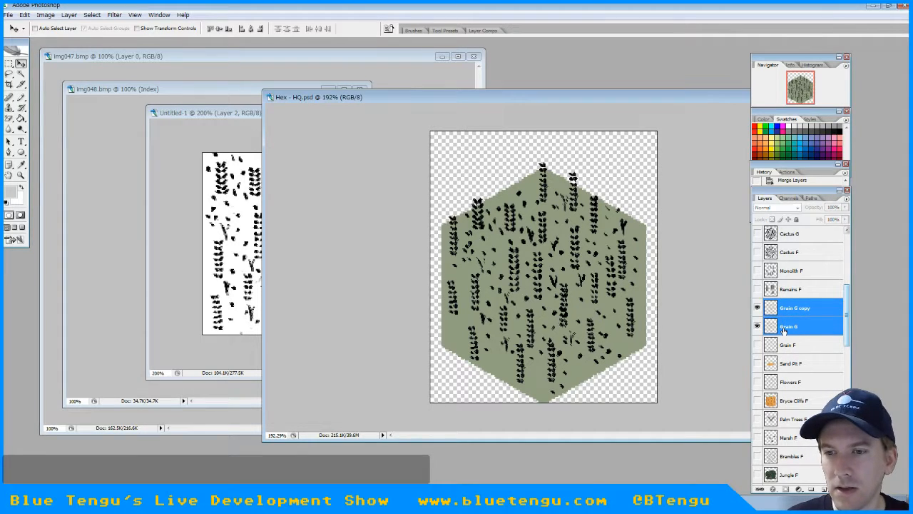
right_click(783, 329)
left_click(809, 300)
double_click(795, 307)
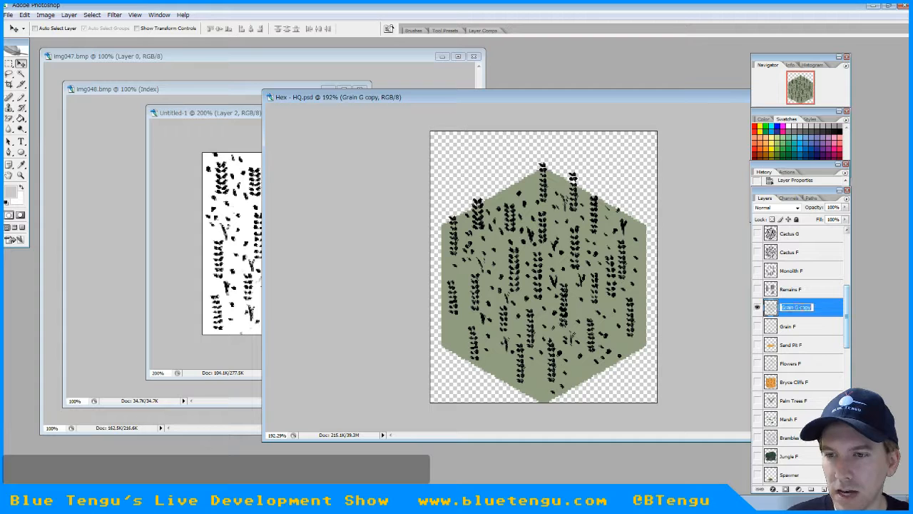
left_click_drag(800, 308, 826, 304)
key("BackSpace")
key("Return")
Show Grain F instead of Grain G and duplicate the Grain F layer as "Grain F copy"
left_click(790, 327)
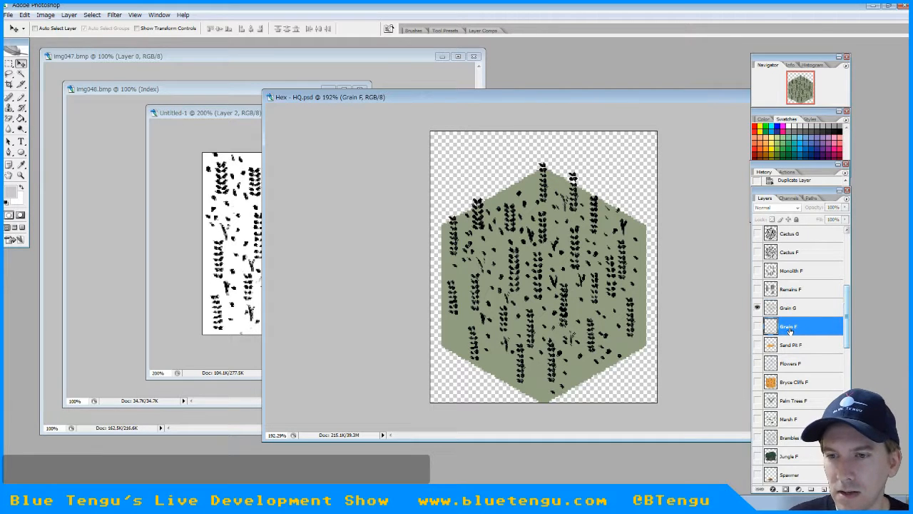
left_click(757, 308)
left_click(757, 326)
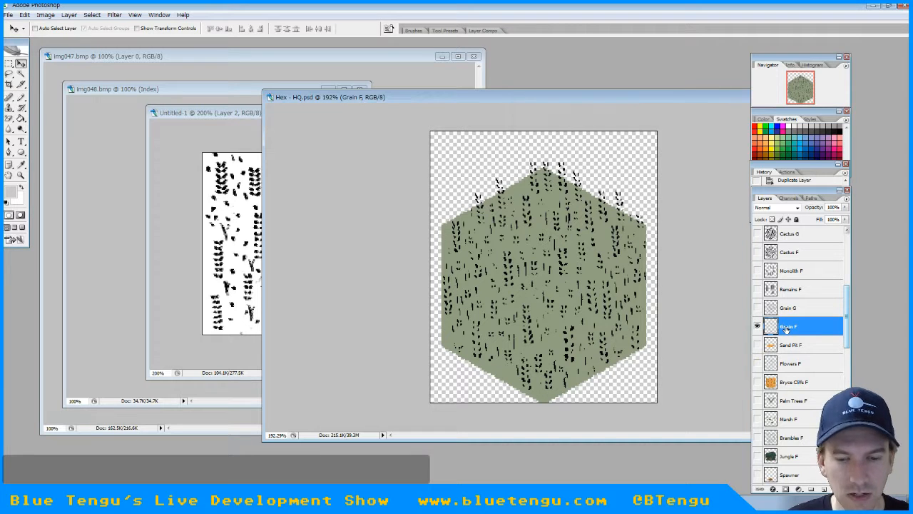
right_click(786, 328)
left_click(819, 136)
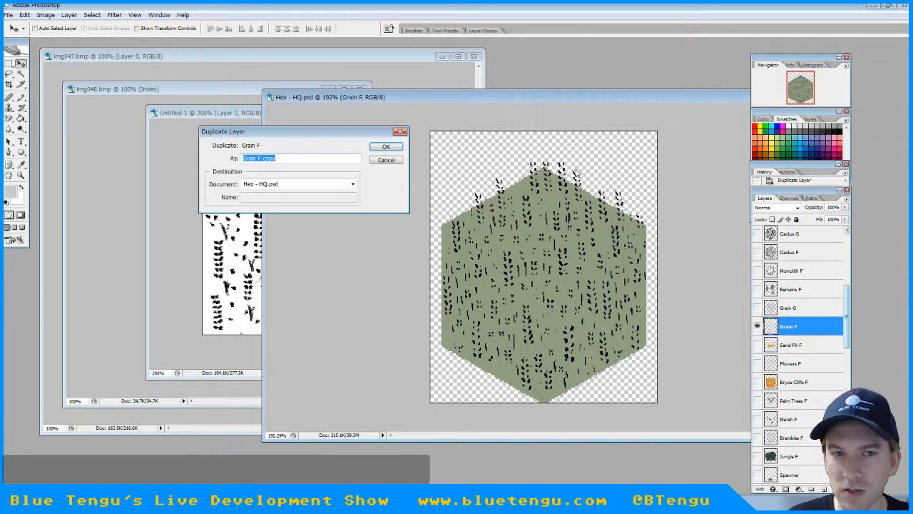
left_click(385, 146)
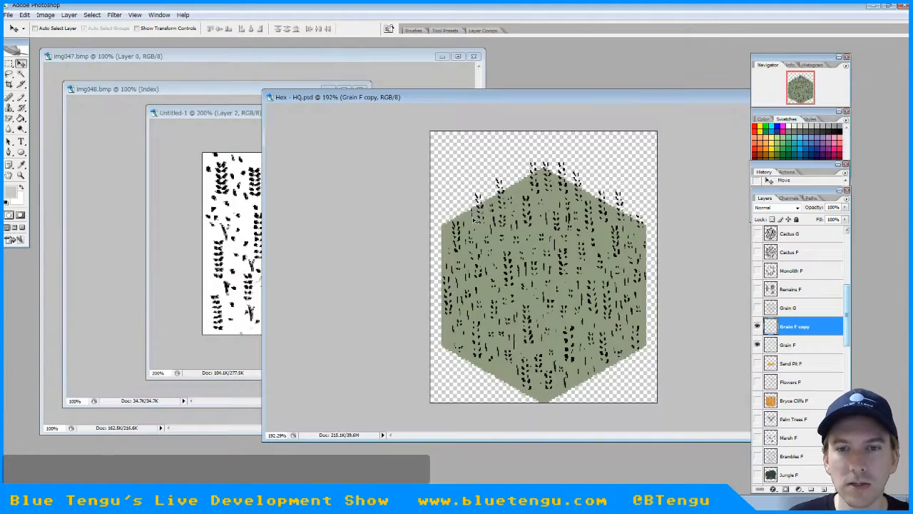
Nudge the Grain F copy layer slightly off the original to thicken its grain strokes
key("Tab")
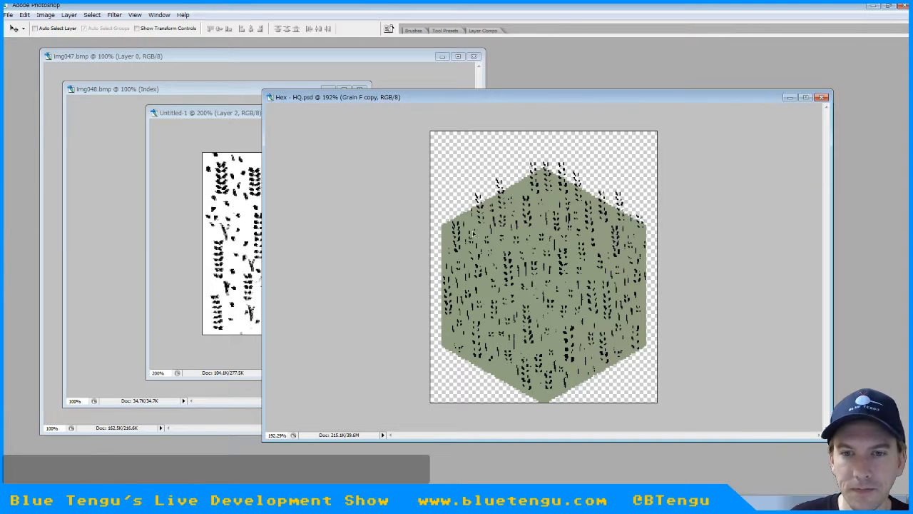
key("Right")
key("Right")
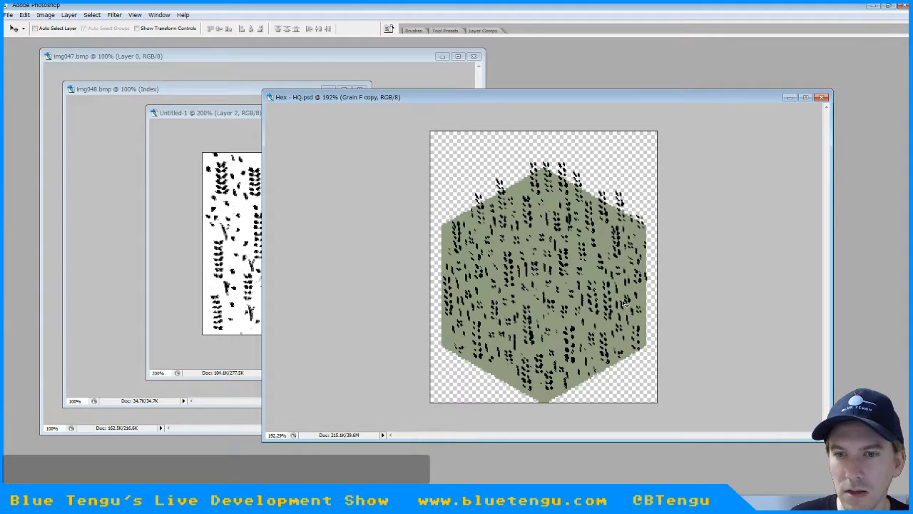
key("Left")
key("Left")
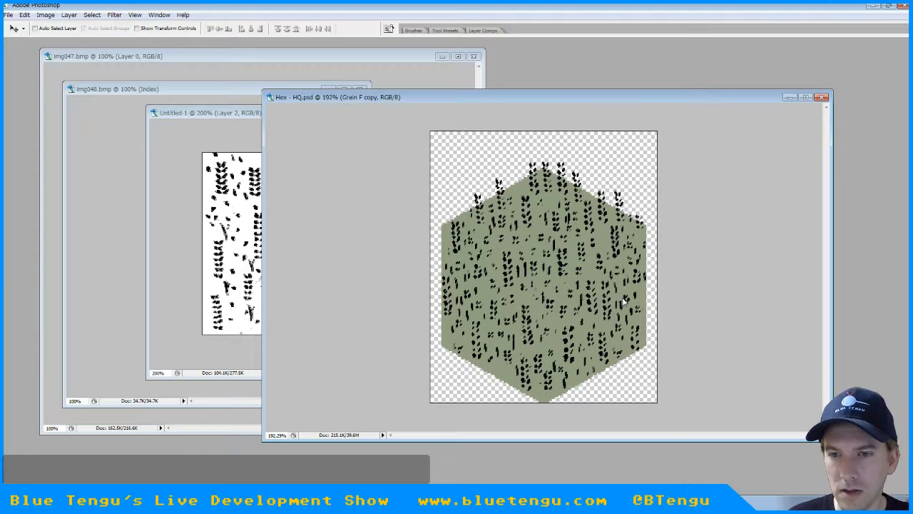
key("Up")
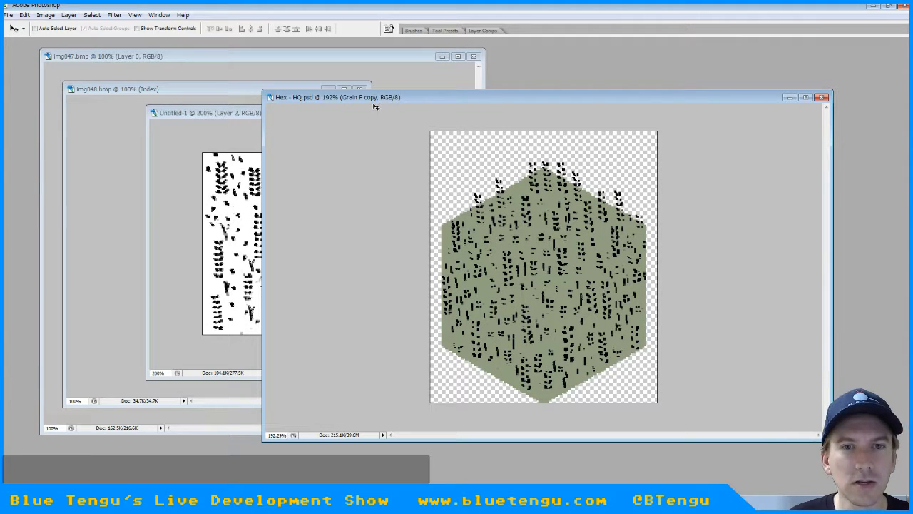
Merge the Grain F copy and Grain F layers and rename the merged layer to "Grain F"
key("Tab")
left_click(10, 63)
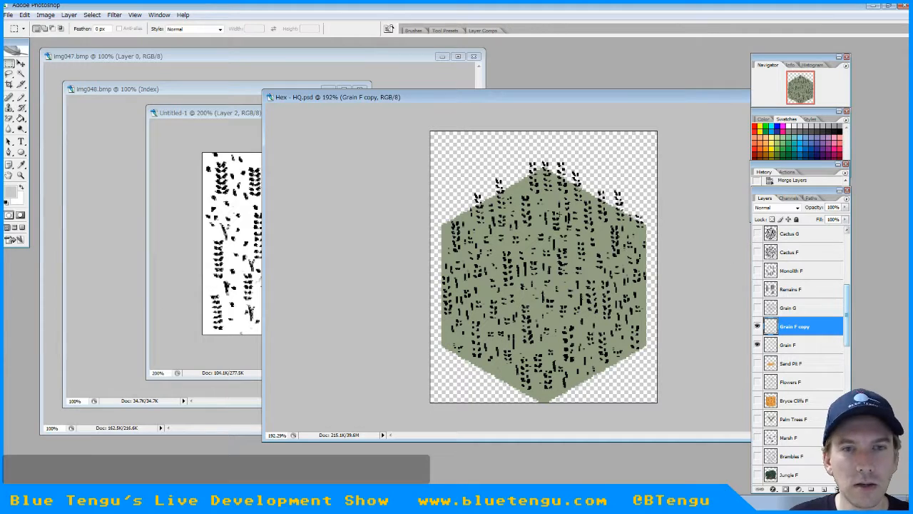
left_click(800, 346, "shift")
right_click(800, 346)
left_click(819, 312)
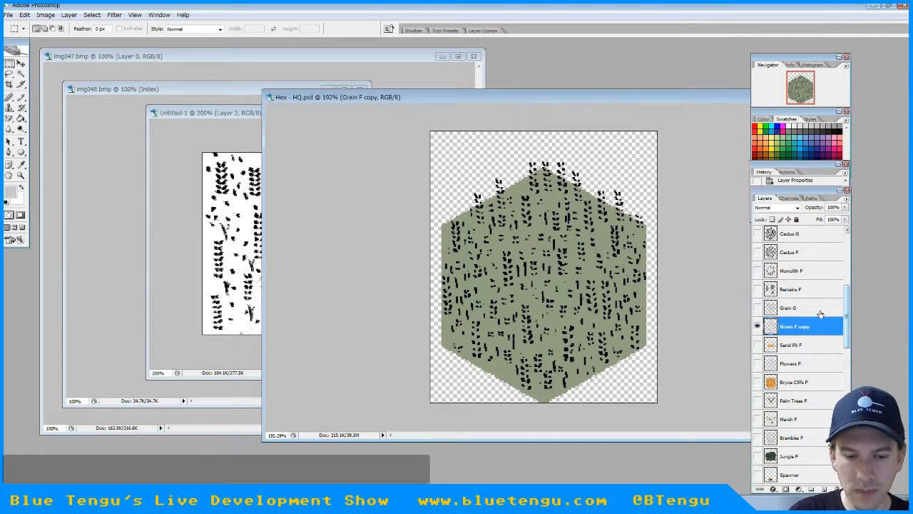
double_click(815, 324)
type("Grain F")
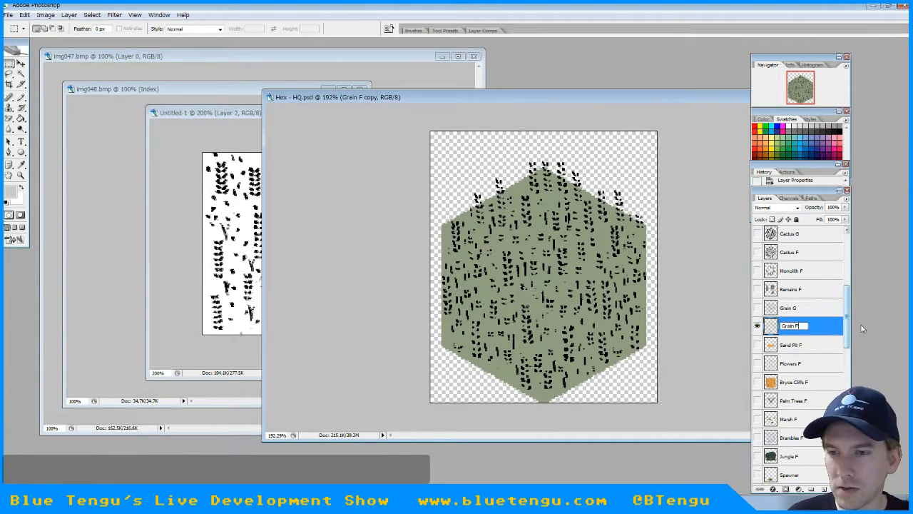
key("Return")
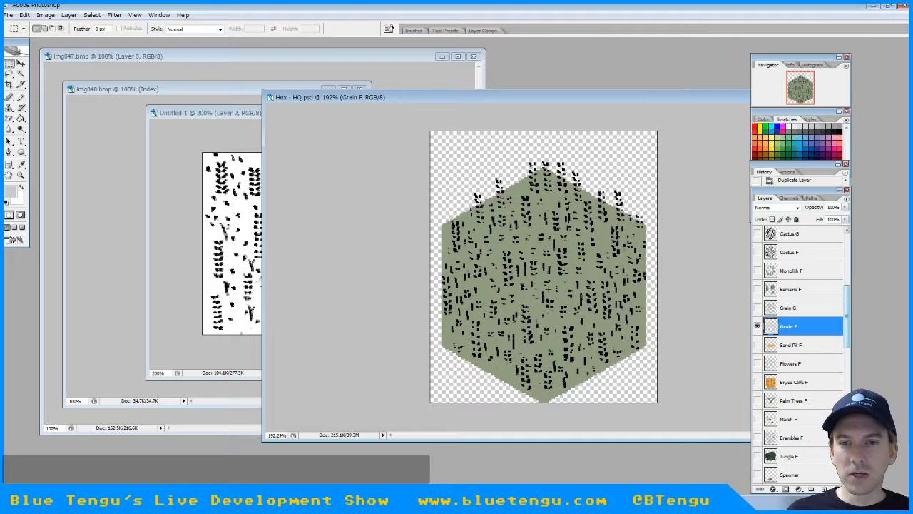
Select the Grain G layer and make it visible in place of Grain F
left_click(792, 308)
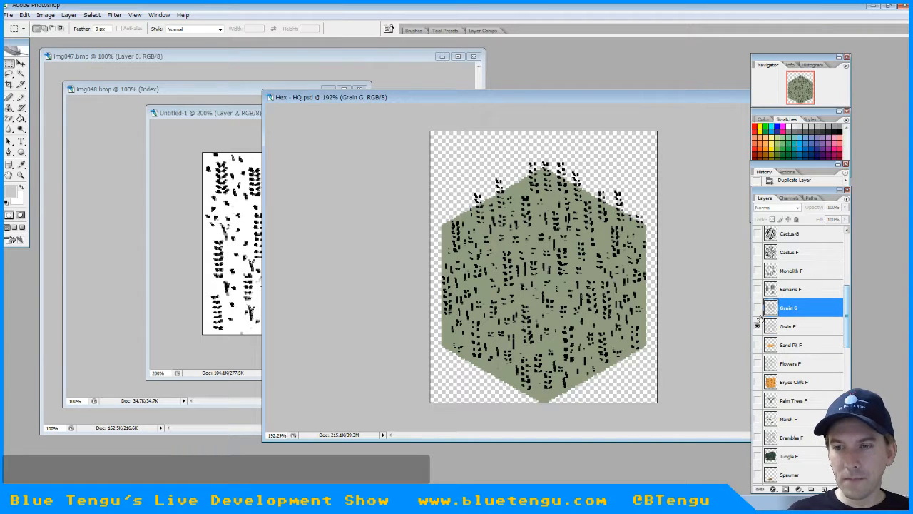
left_click(757, 326)
left_click(757, 308)
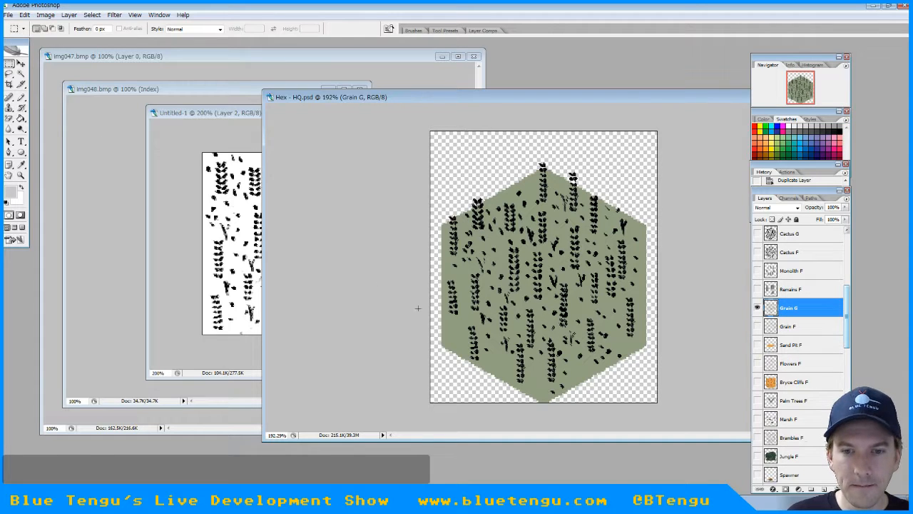
Copy a small speck from the lower left of Grain G and place pasted copies in empty spots along the hexagon's lower edges
left_click_drag(492, 359, 494, 360)
key("ctrl+c")
key("ctrl+v")
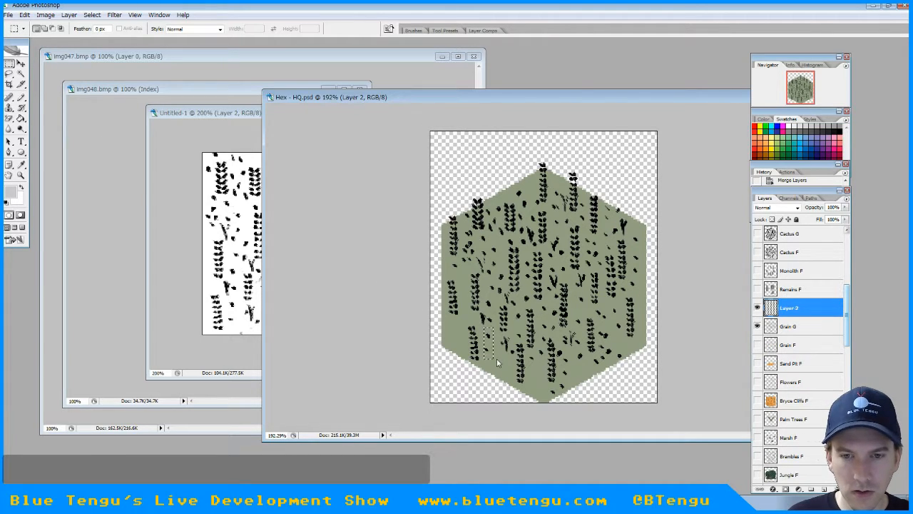
left_click(23, 64)
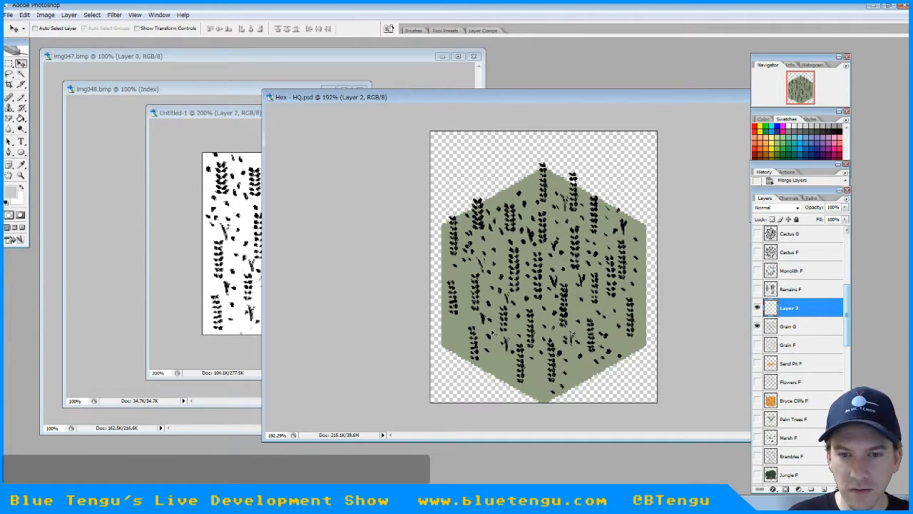
left_click_drag(492, 336, 461, 324)
key("ctrl+v")
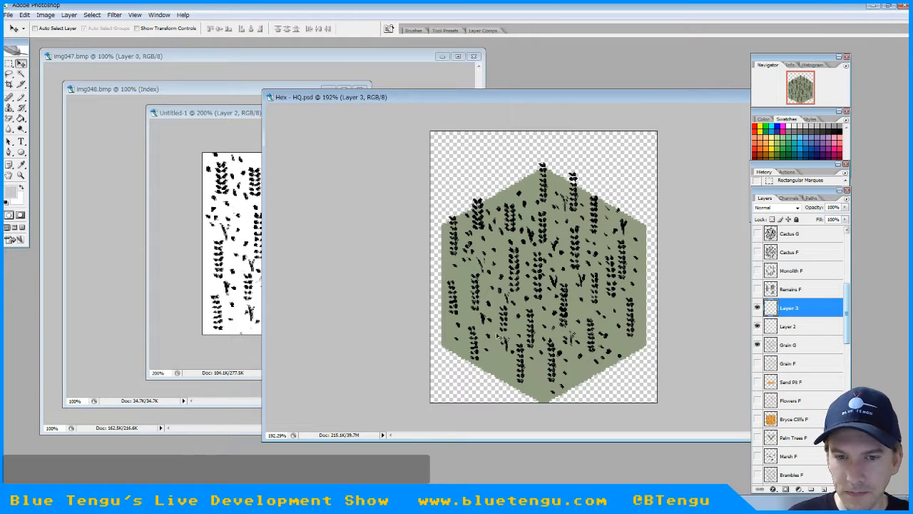
key("ctrl+v")
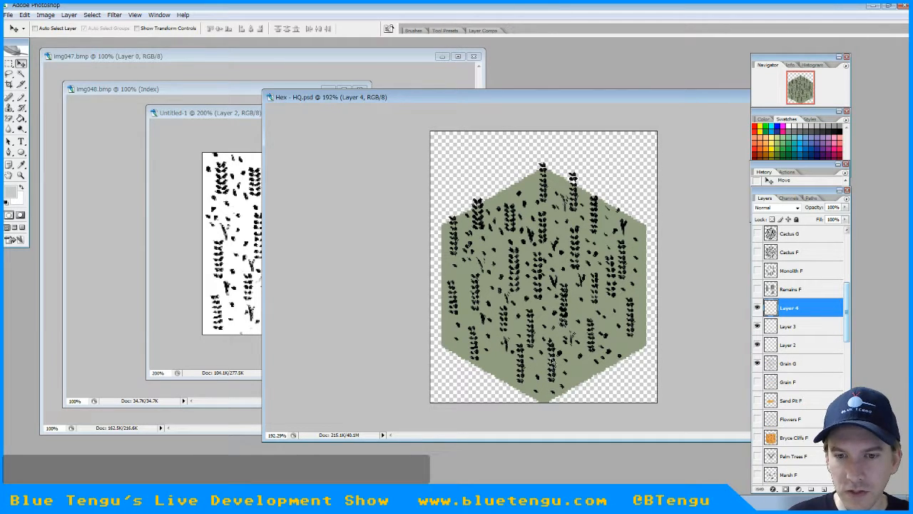
key("ctrl+v")
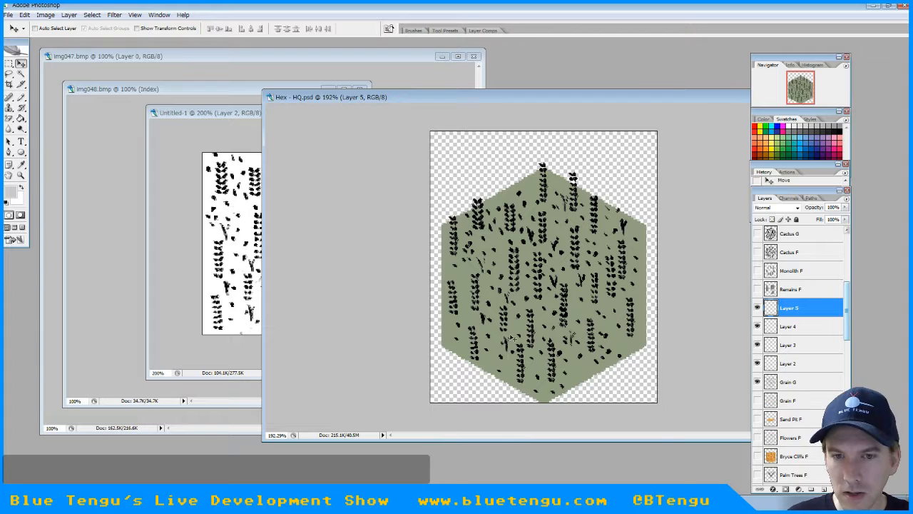
key("ctrl+z")
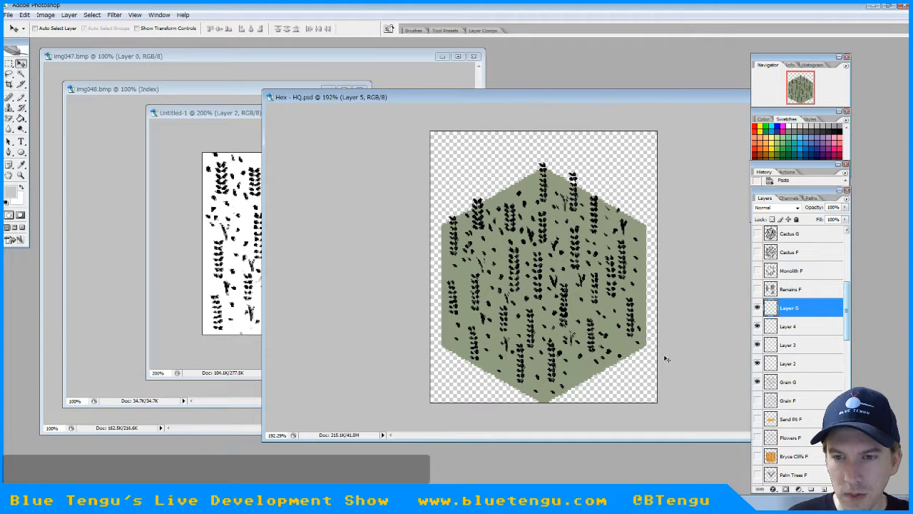
Merge the pasted speck layers with Grain G and name the merged layer "Grain G"
left_click(789, 382, "shift")
right_click(788, 382)
left_click(792, 347)
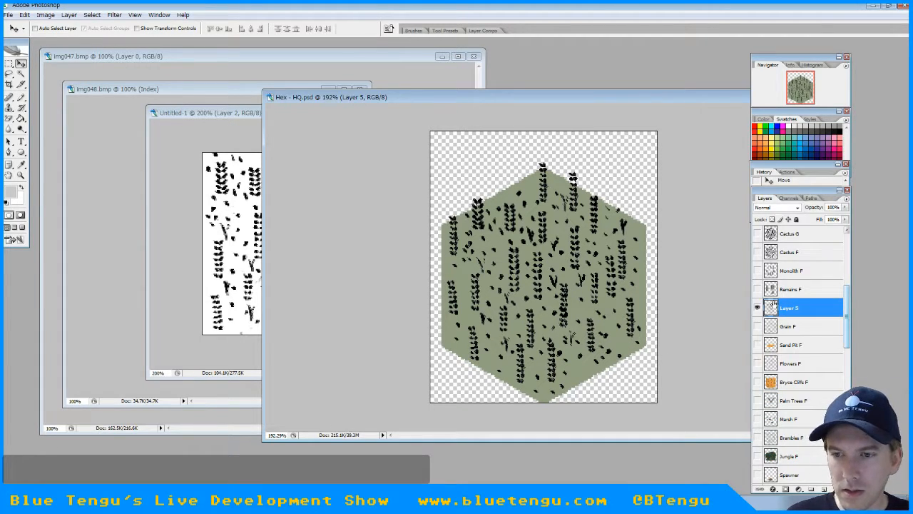
double_click(789, 308)
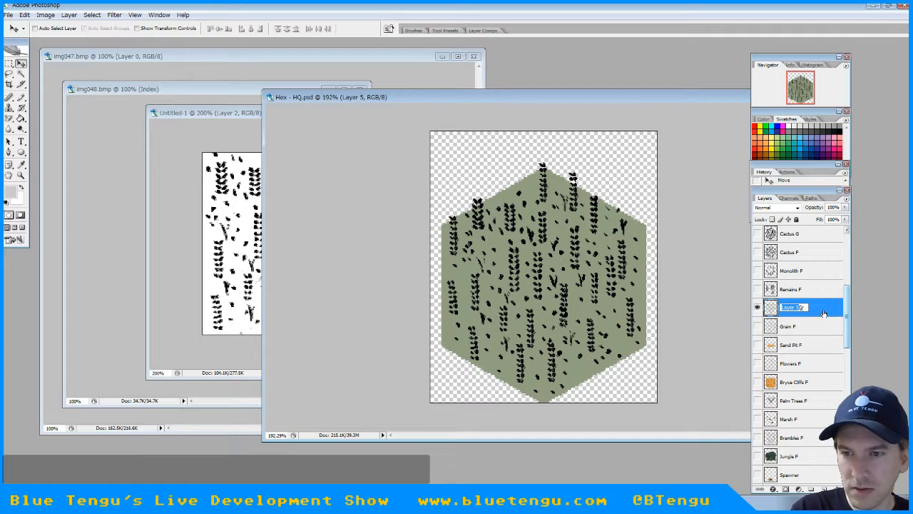
type("Grain G")
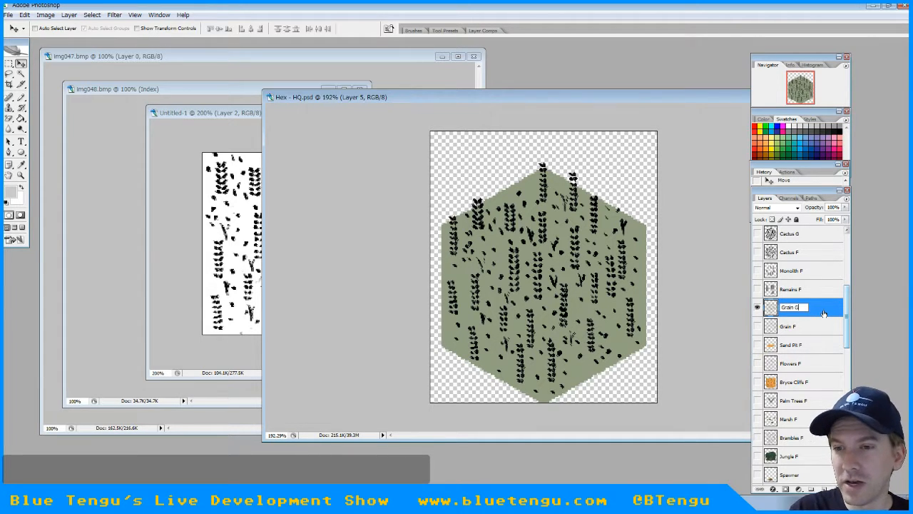
key("Return")
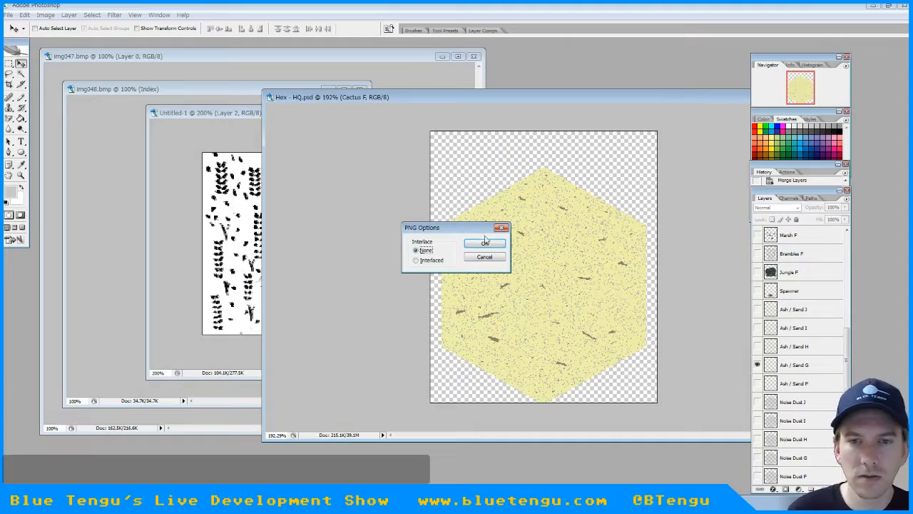
Finish exporting the Sand G tile as a PNG with interlacing set to None and switch to GameMaker
left_click(486, 242)
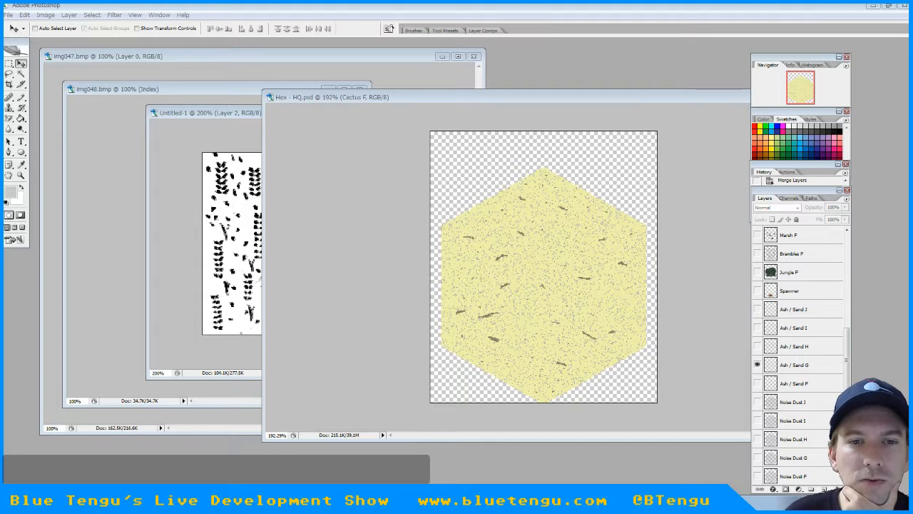
left_click(876, 7)
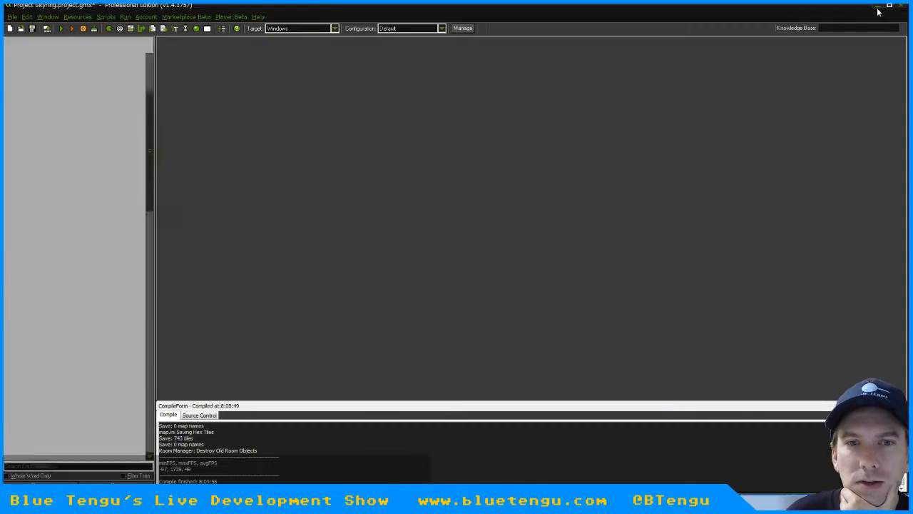
Replace the image of sprite spr_hex_grain_F with Hex - Grain F.png and accept the sprite properties
scroll(150, 73, "up", 7)
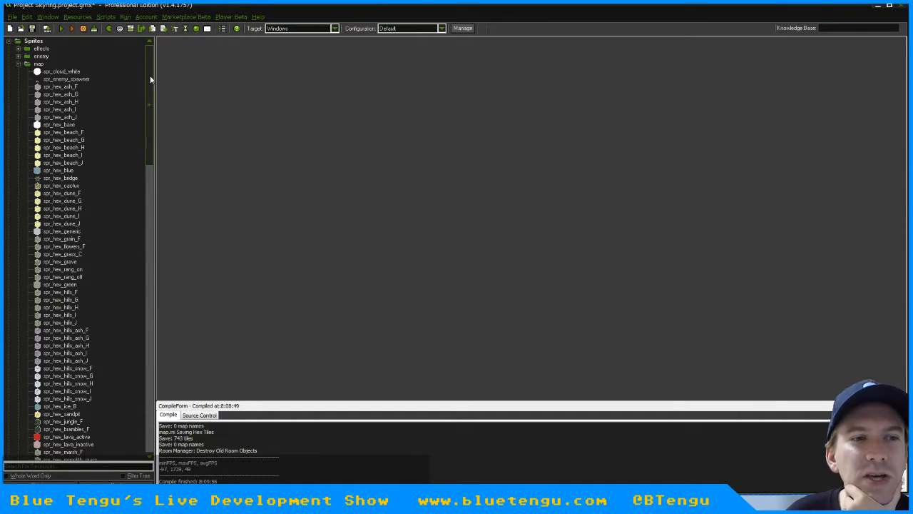
double_click(64, 240)
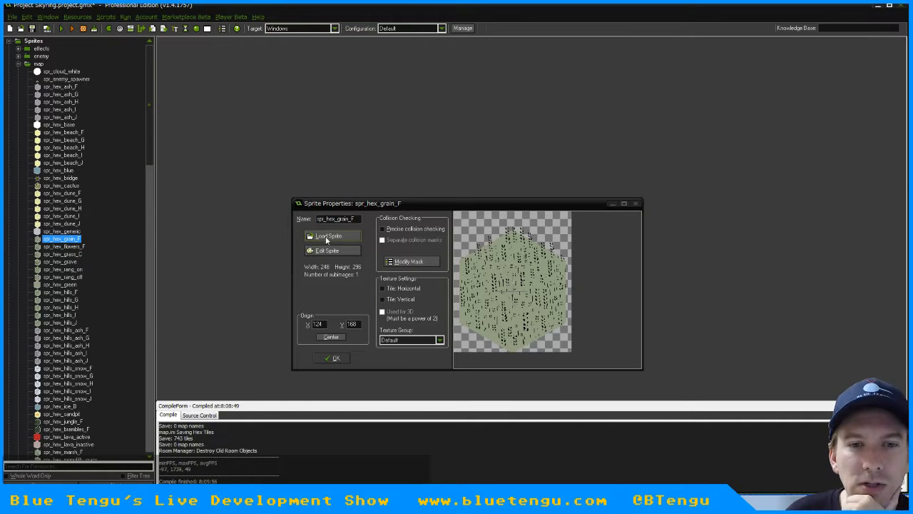
left_click(327, 238)
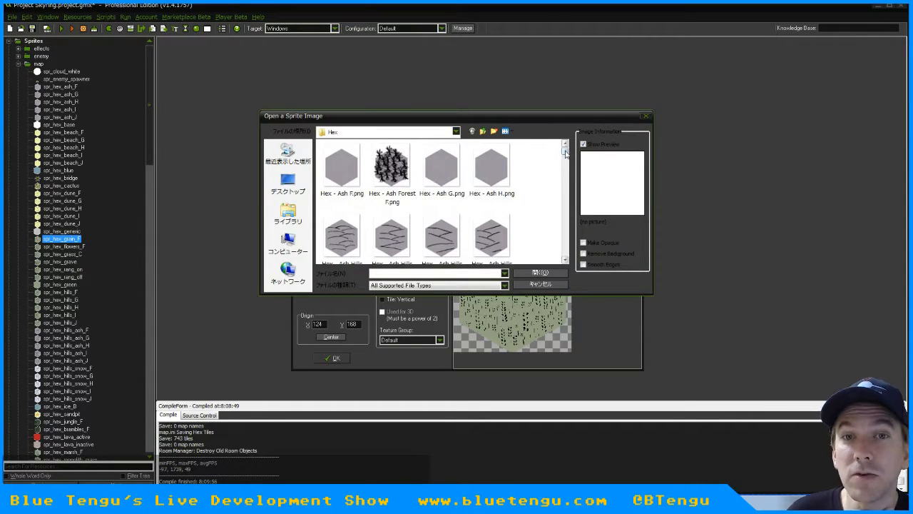
left_click_drag(565, 148, 565, 174)
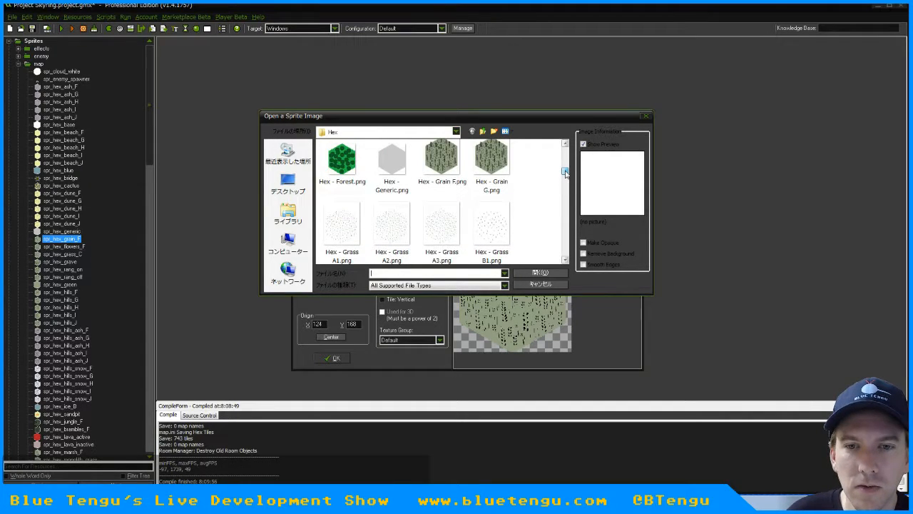
double_click(447, 158)
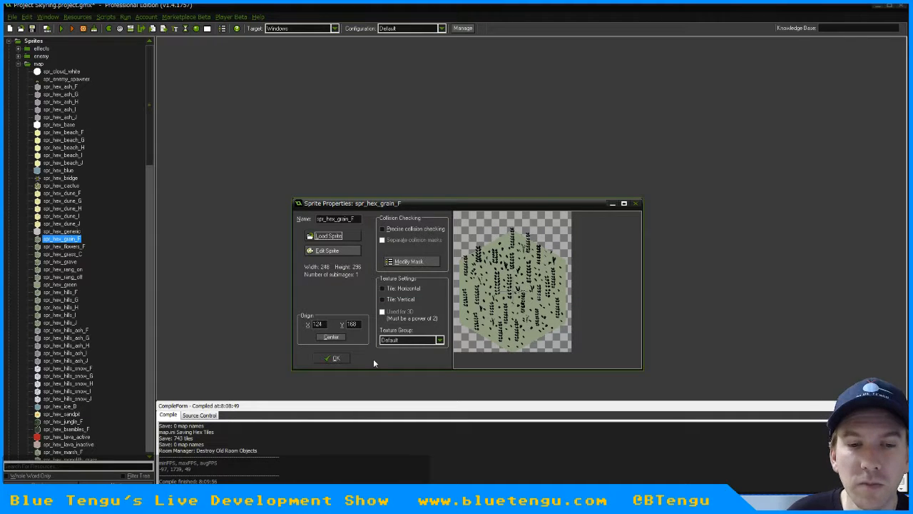
left_click(333, 359)
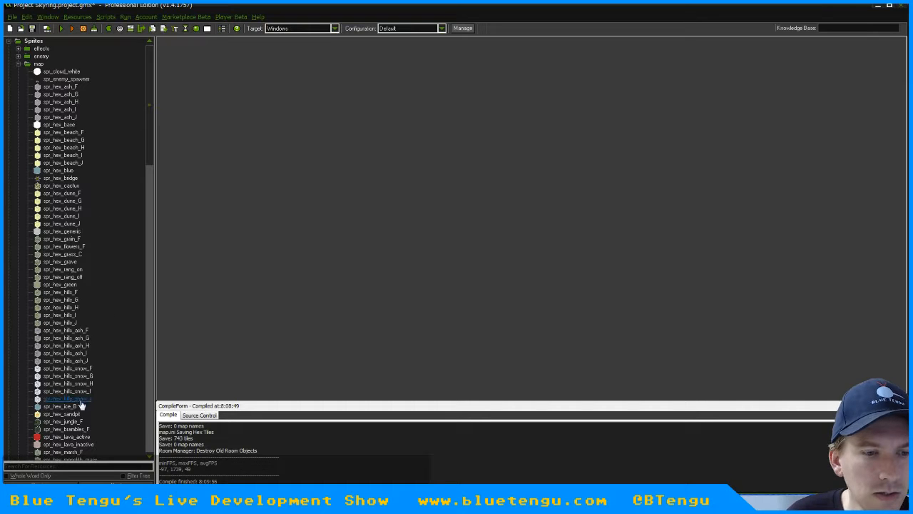
Duplicate the spr_hex_sand_F sprite and name the copy spr_hex_sand_G
left_click(62, 414)
scroll(78, 342, "down", 10)
scroll(79, 343, "down", 10)
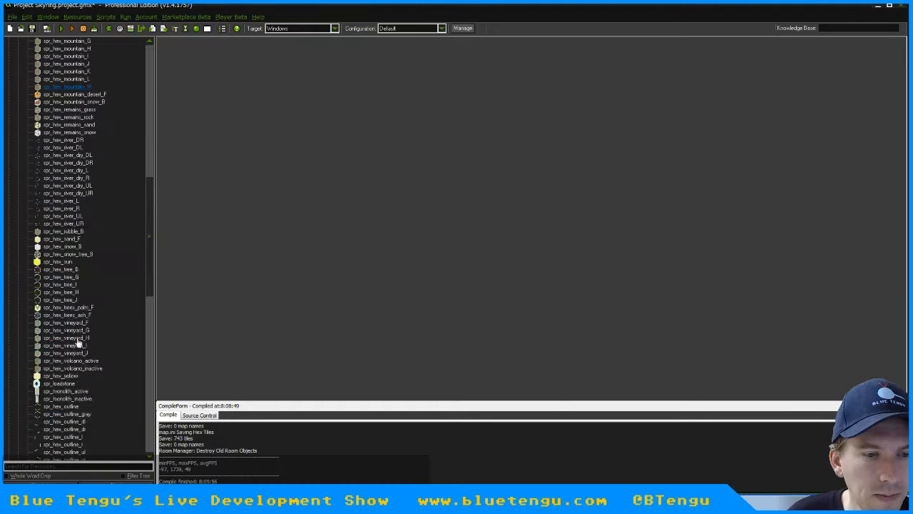
right_click(60, 239)
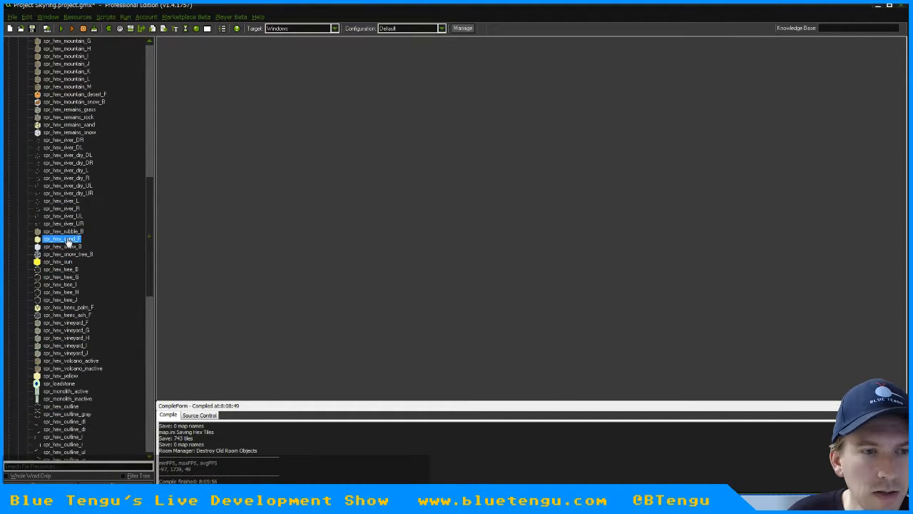
left_click(65, 262)
type("spr")
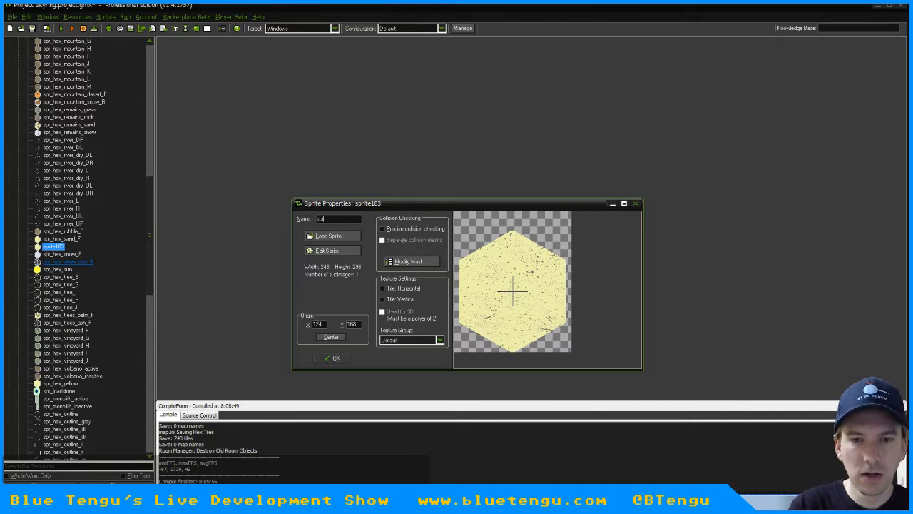
type("_hex_sand_G")
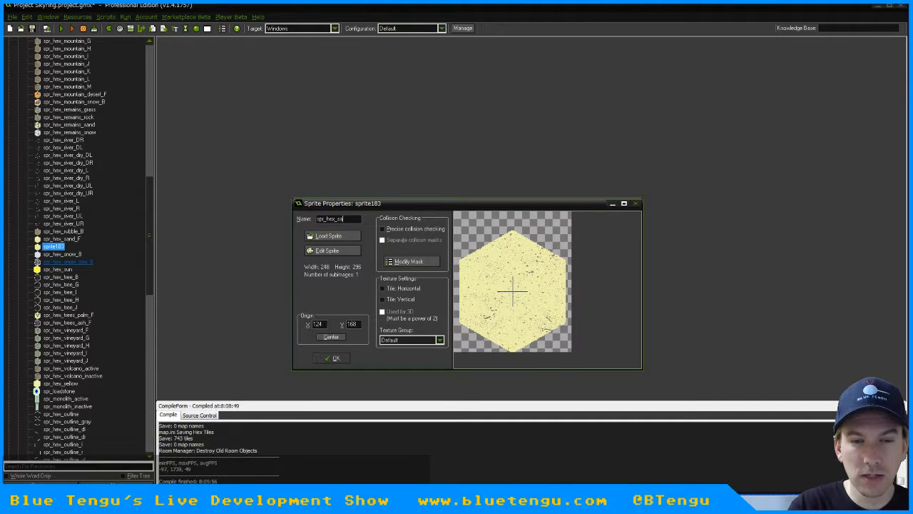
Load Hex - Sand G.png into the spr_hex_sand_G sprite and accept its properties
left_click(329, 236)
left_click_drag(565, 152, 567, 230)
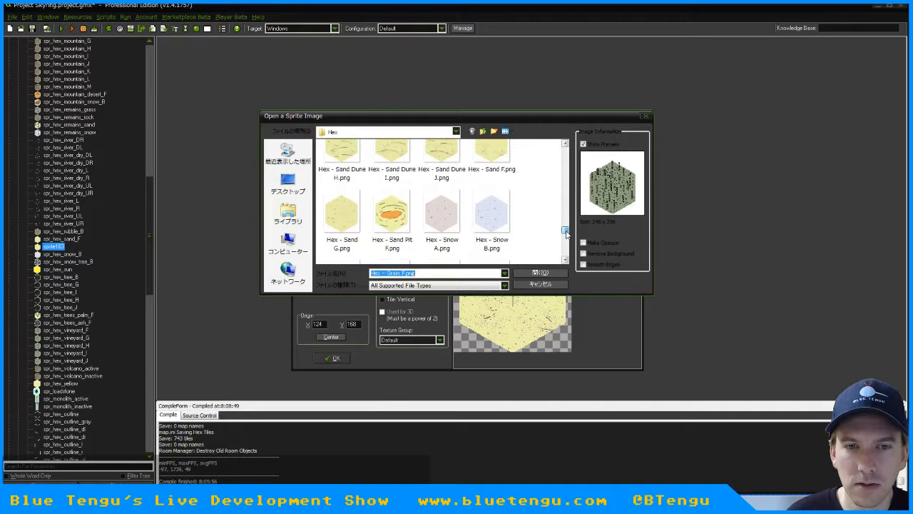
left_click(343, 217)
double_click(343, 217)
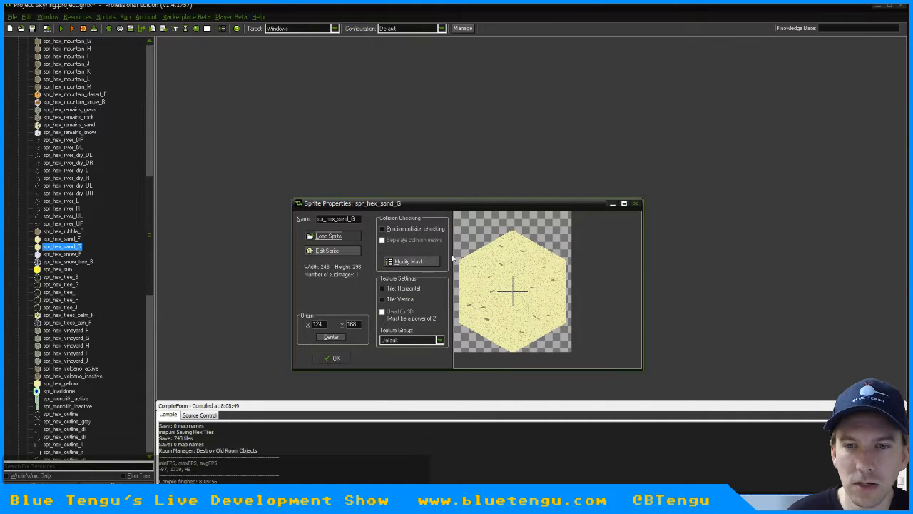
left_click(332, 358)
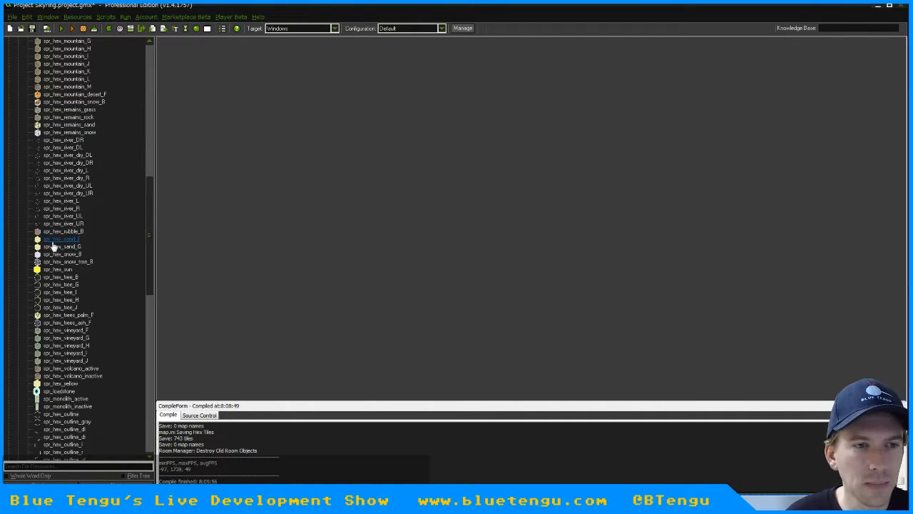
Copy the Sprite Selection action from obj_hex_mountain's Create event to the end of obj_hex_sand's Create actions
left_click_drag(148, 251, 169, 413)
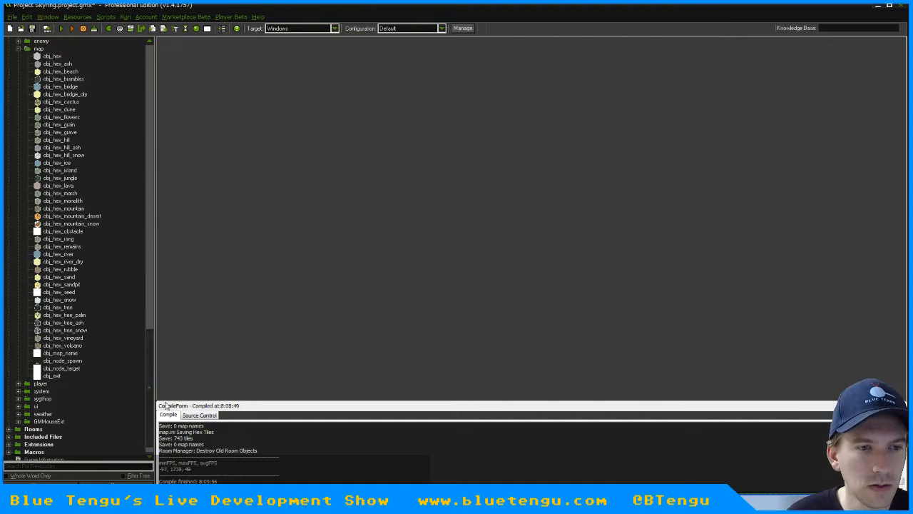
double_click(60, 277)
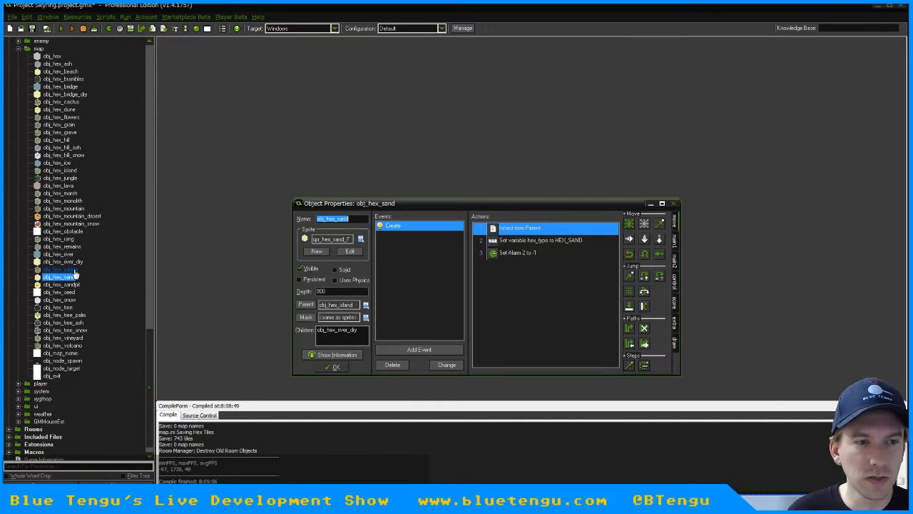
double_click(62, 209)
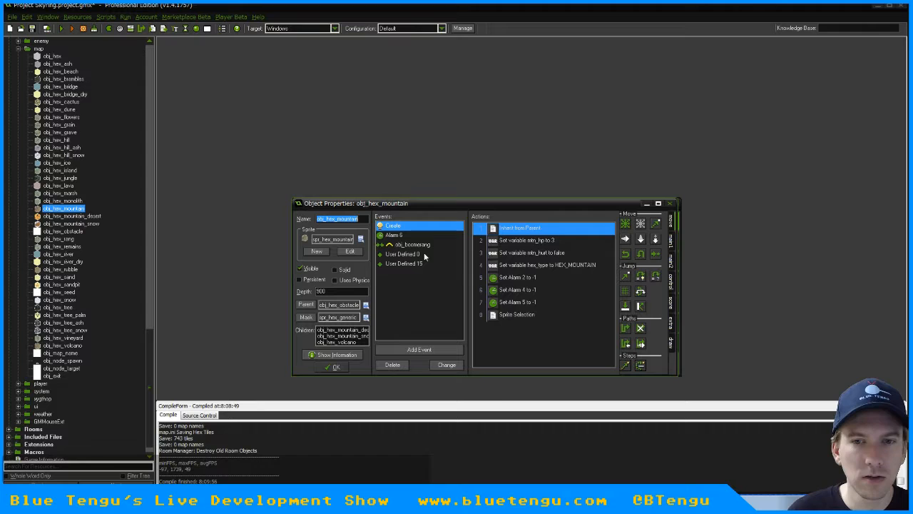
left_click(516, 314)
left_click(349, 368)
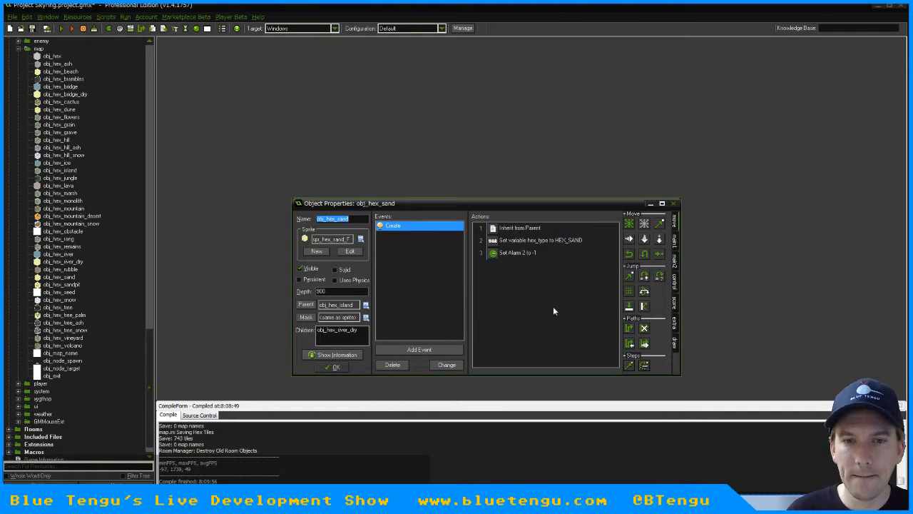
right_click(553, 306)
left_click(571, 359)
left_click_drag(519, 244, 524, 281)
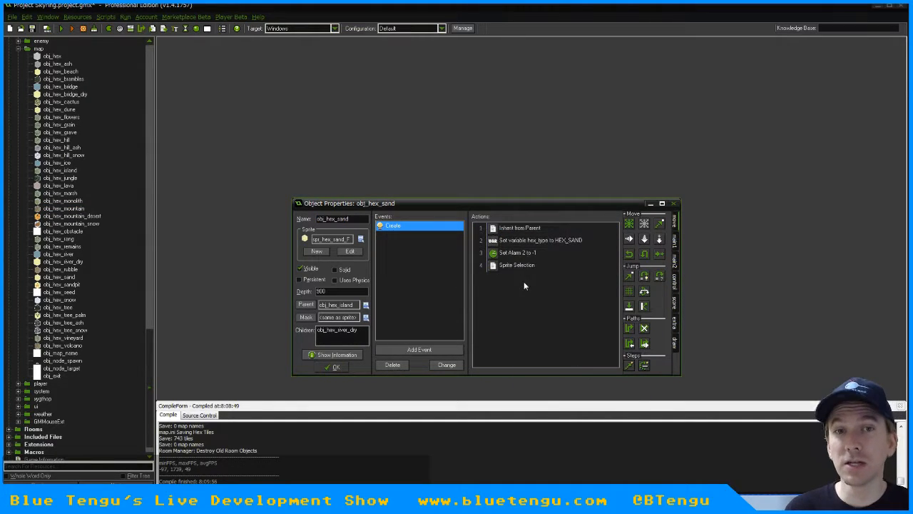
Open the Sprite Selection code in obj_hex_sand and change the random call to irandom(2)
double_click(521, 265)
left_click(451, 251)
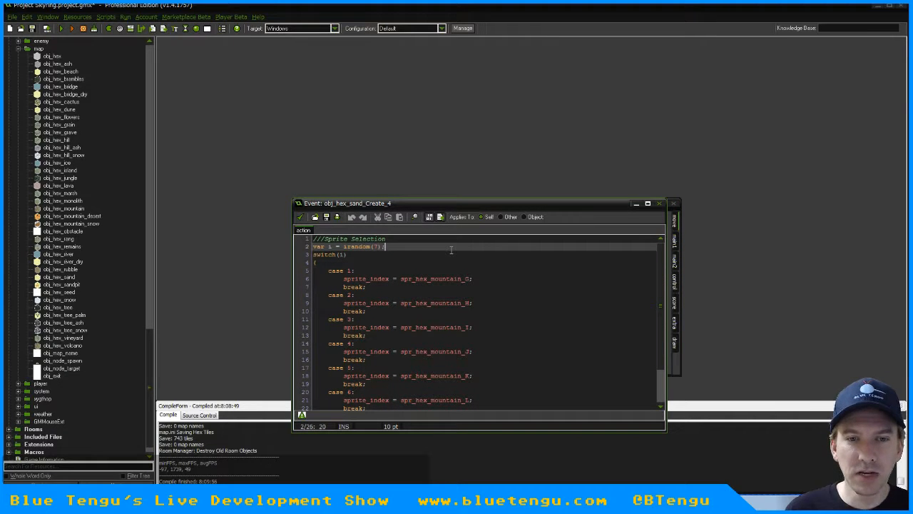
key("Left")
key("Left")
key("Left")
key("Delete")
type("2")
key("Down")
key("Down")
key("Down")
key("Down")
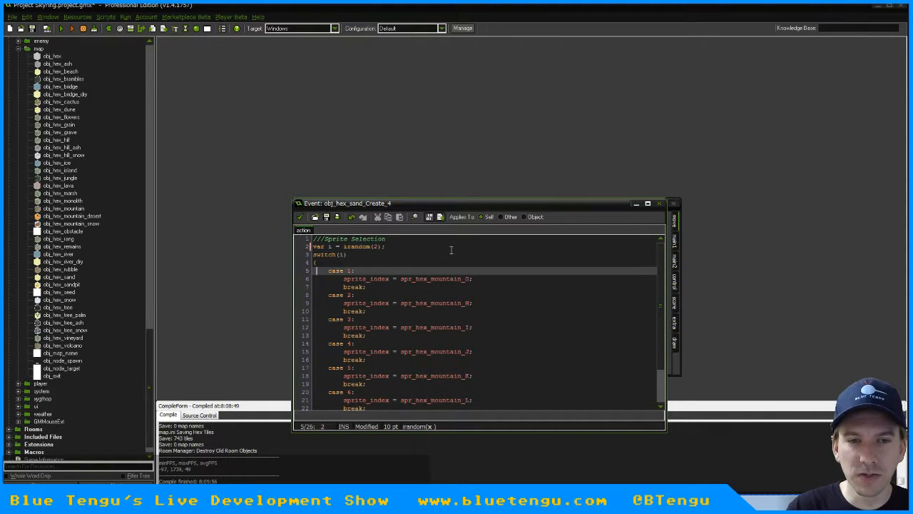
Make case 1 of the sand Sprite Selection code assign spr_hex_sand_G to sprite_index
key("End")
key("Left")
key("BackSpace")
key("BackSpace")
key("BackSpace")
key("BackSpace")
key("BackSpace")
key("BackSpace")
key("BackSpace")
key("BackSpace")
key("BackSpace")
key("BackSpace")
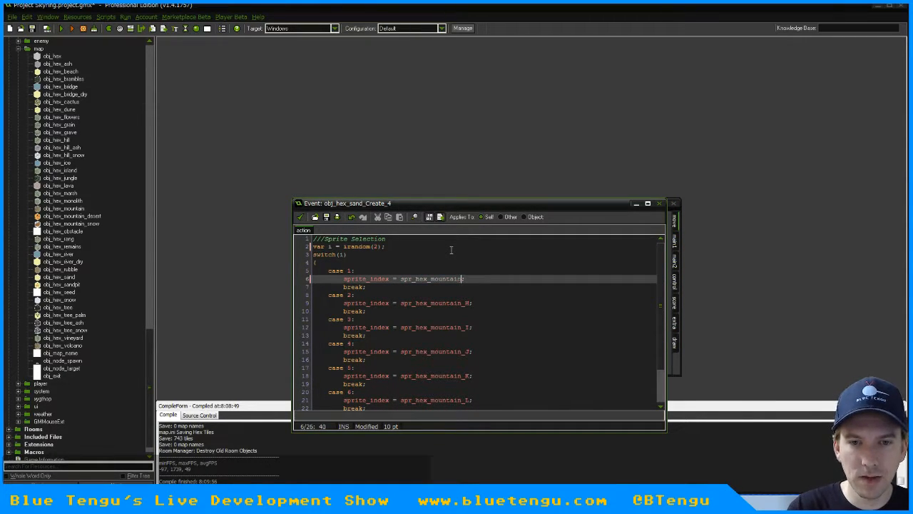
type("sand_G")
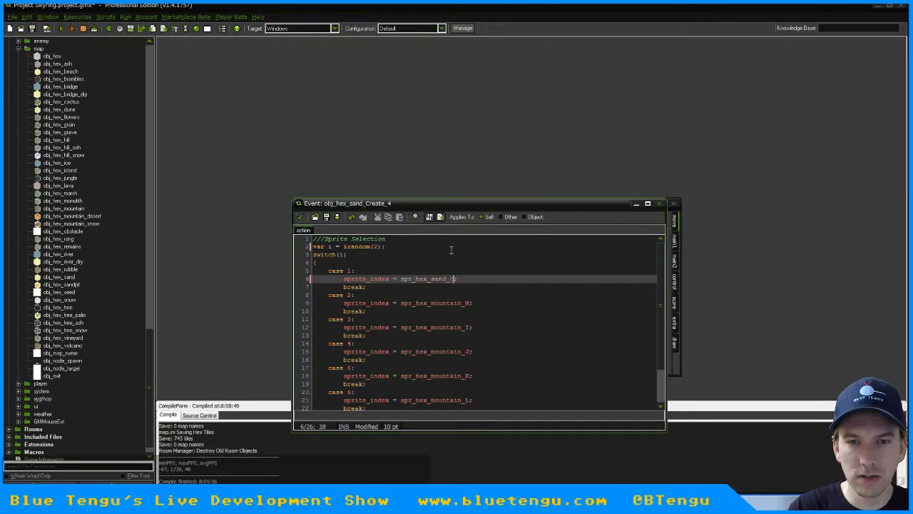
Change the random call in the sand Sprite Selection code to irandom(1)
key("Up")
key("Up")
key("Up")
key("Up")
key("Left")
key("Left")
type("1")
Delete case 2 and all following mountain cases from the switch, keeping case 1 and the closing brace
key("Down")
key("Down")
key("Down")
key("Down")
key("Down")
key("Down")
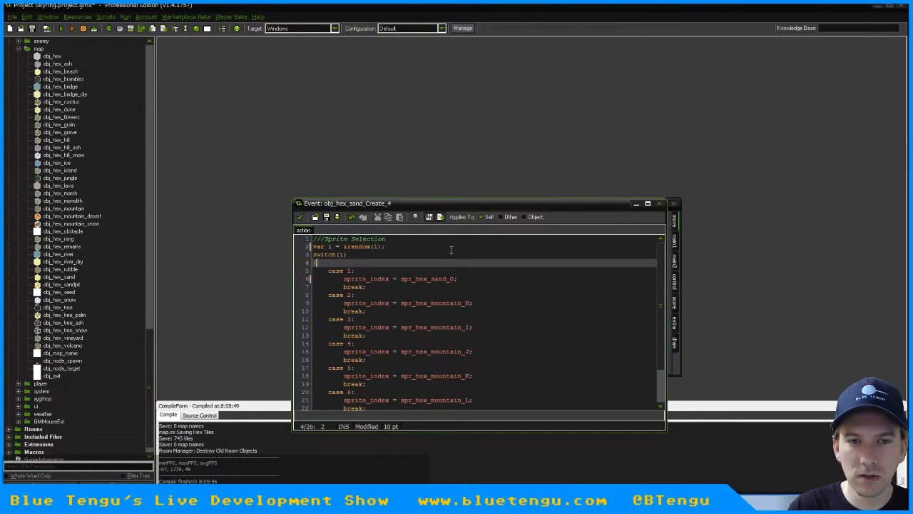
key("shift+Down")
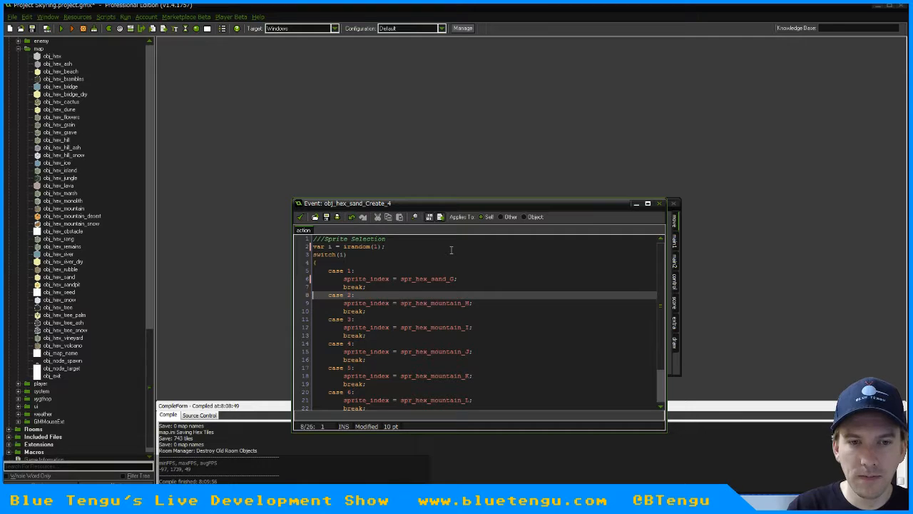
key("shift+Down")
key("shift+Down")
key("shift+Down")
key("shift+Down")
key("shift+Down")
key("shift+Down")
key("shift+Down")
key("shift+Down")
key("shift+Down")
key("shift+Down")
key("shift+Down")
key("shift+Down")
key("shift+Down")
key("shift+Down")
key("shift+Down")
key("shift+Down")
key("Delete")
key("Delete")
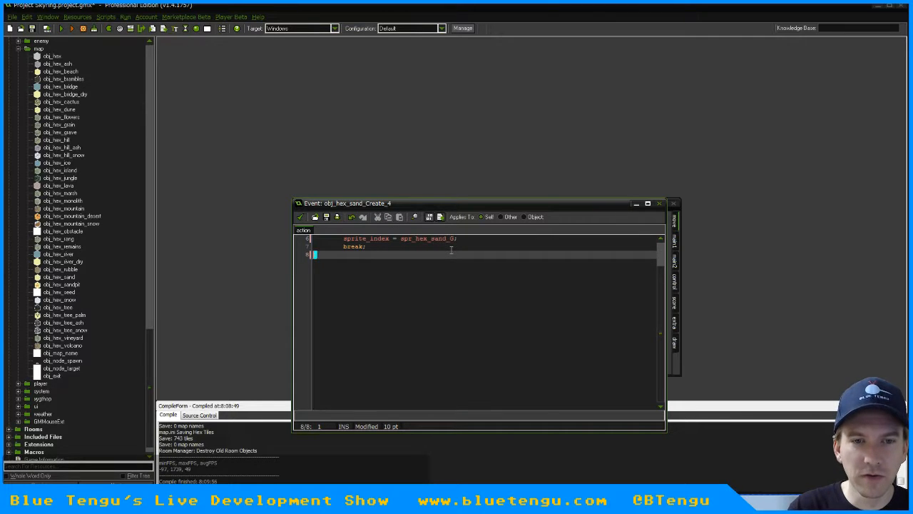
key("Up")
key("Up")
key("Up")
key("Up")
key("Up")
key("Up")
key("Up")
key("Down")
key("Down")
key("Down")
key("Down")
key("Down")
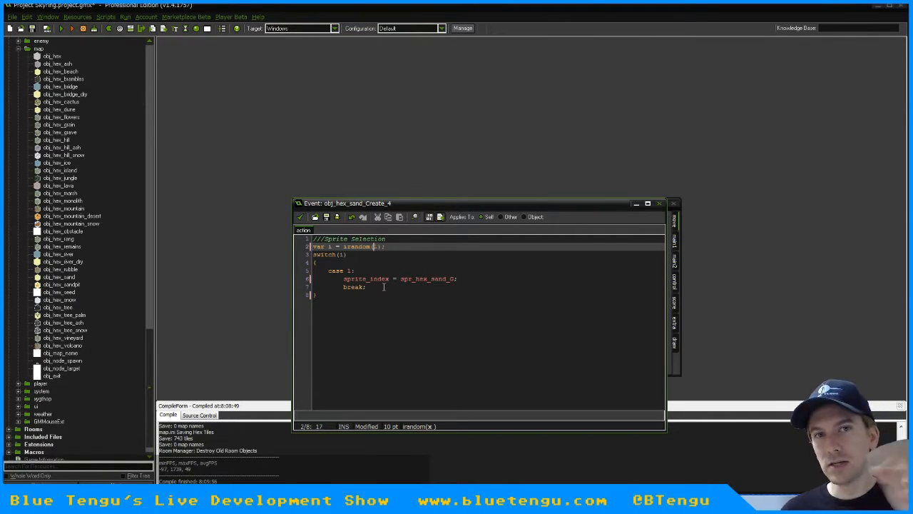
Accept the Sprite Selection code and the obj_hex_sand properties, and save the project
left_click(301, 217)
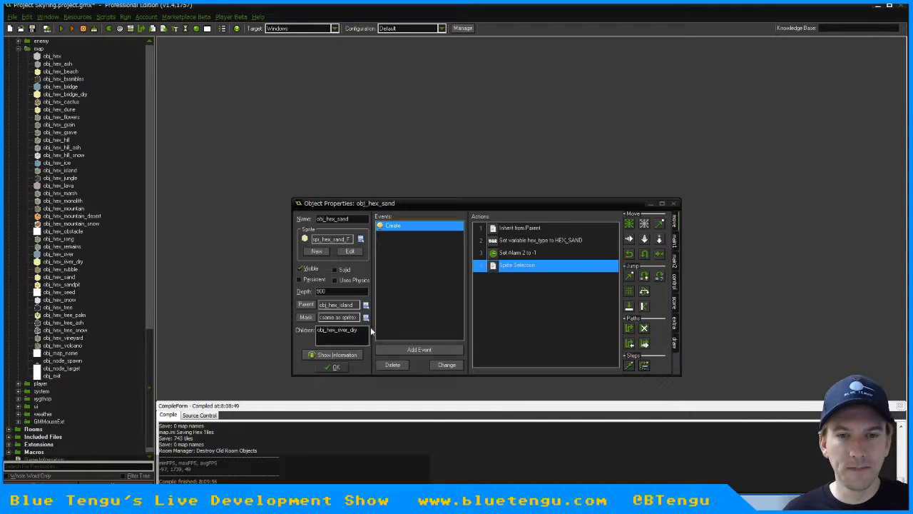
left_click(334, 367)
key("ctrl+s")
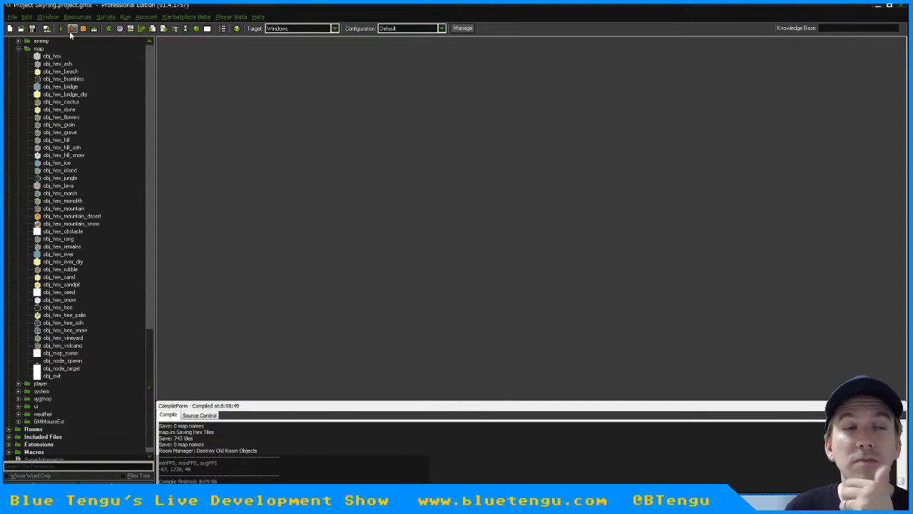
Start creating the application for Windows and choose Single runtime executable (*.exe) as the output type
left_click(12, 16)
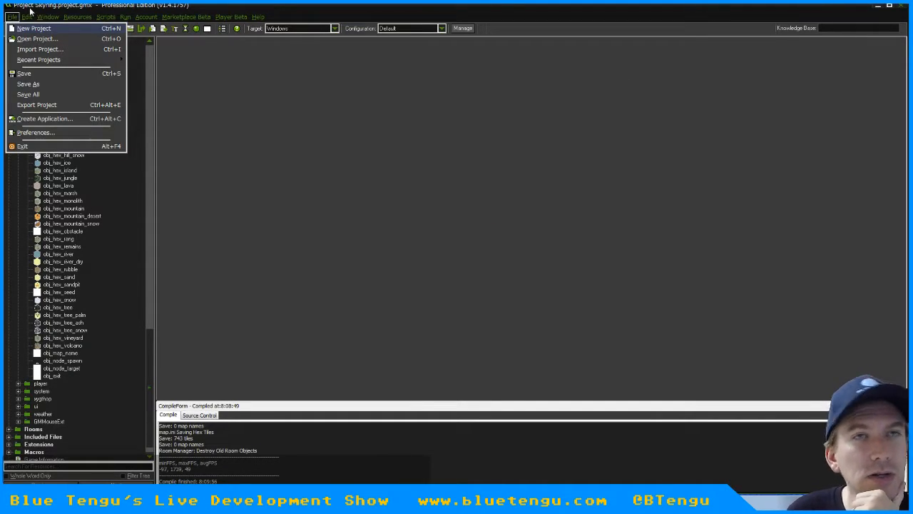
left_click(30, 9)
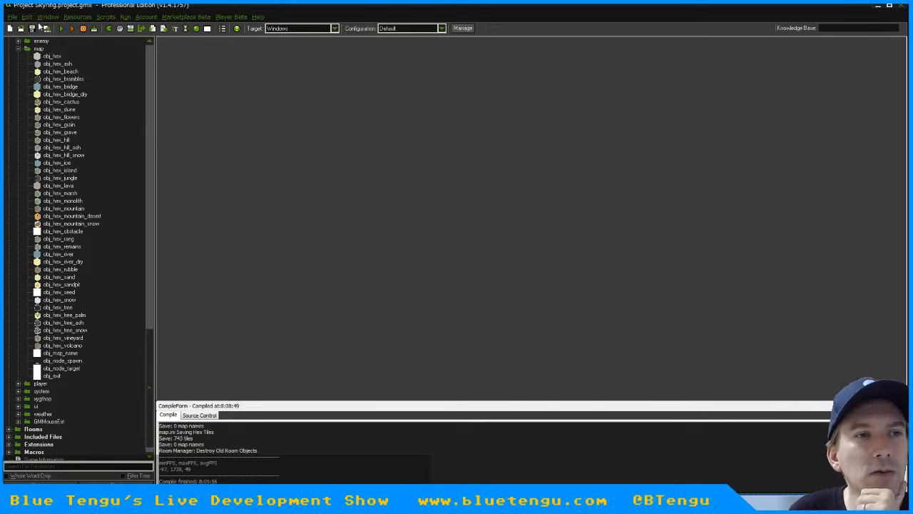
left_click(23, 16)
mouse_move(19, 19)
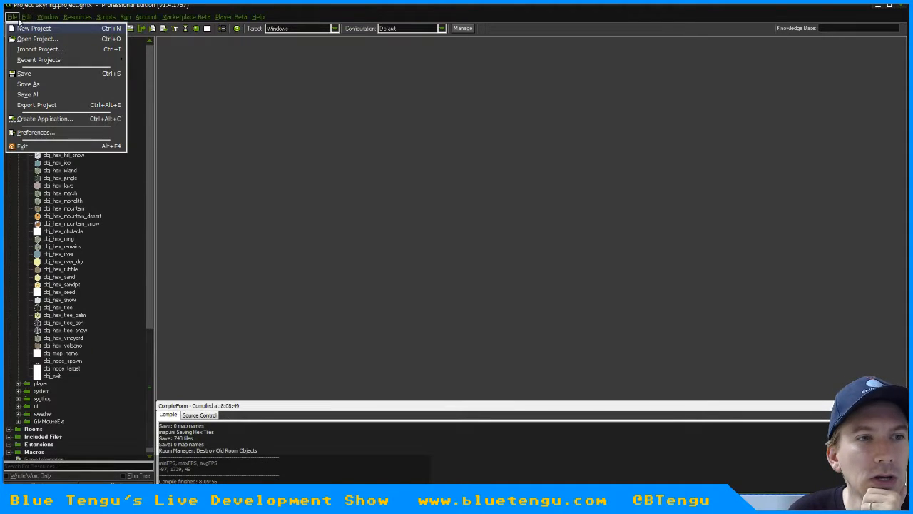
left_click(55, 118)
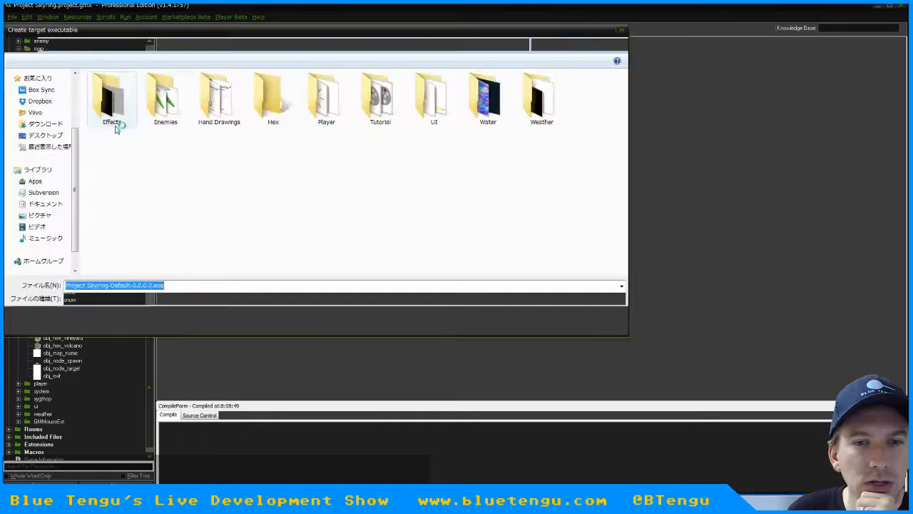
left_click(135, 299)
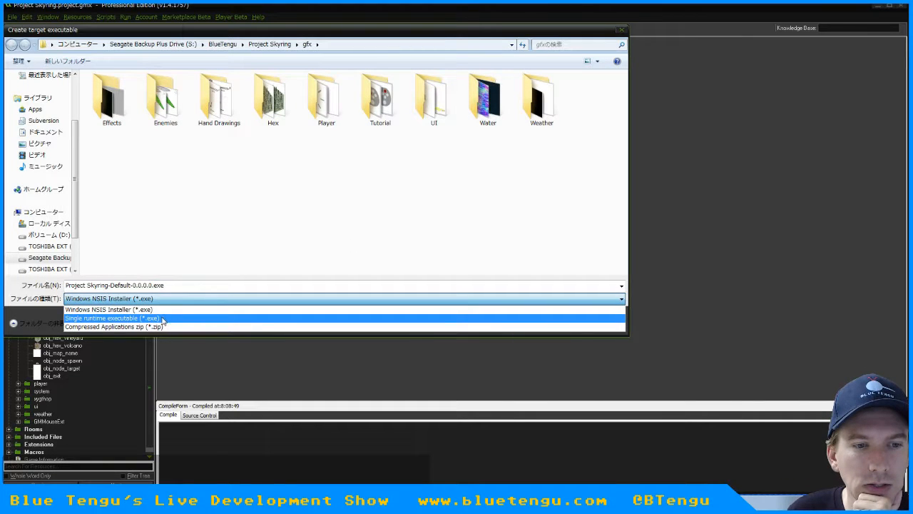
left_click(163, 312)
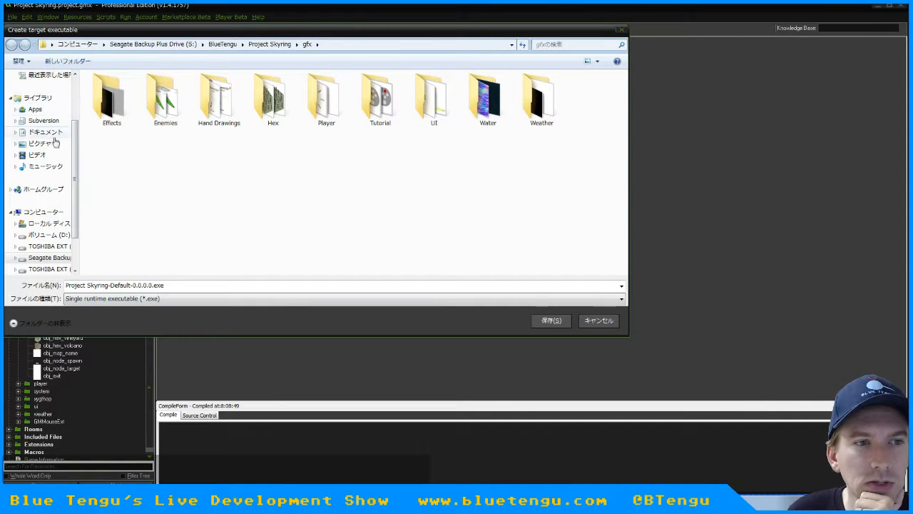
Build the executable to the Desktop under the name Project Skyring-Default-0.0.0.0.exe
left_click(63, 98)
left_click(45, 136)
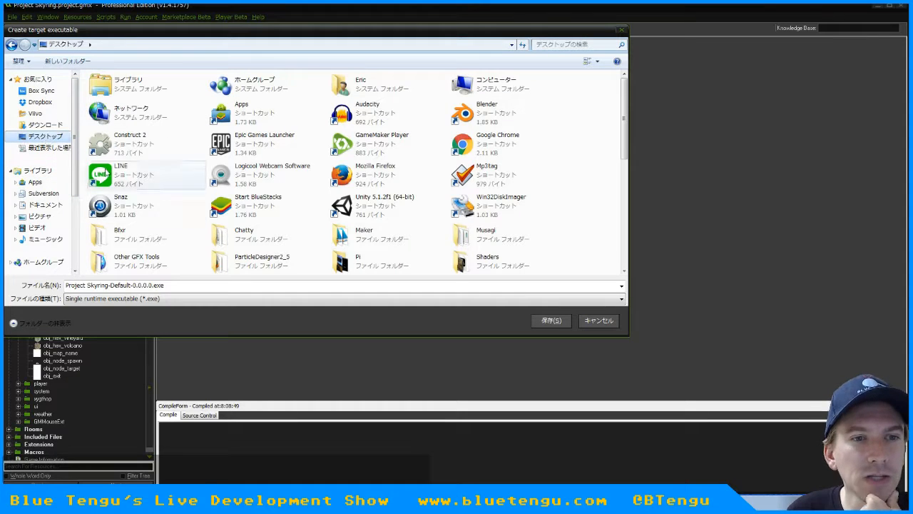
left_click(174, 286)
left_click(551, 322)
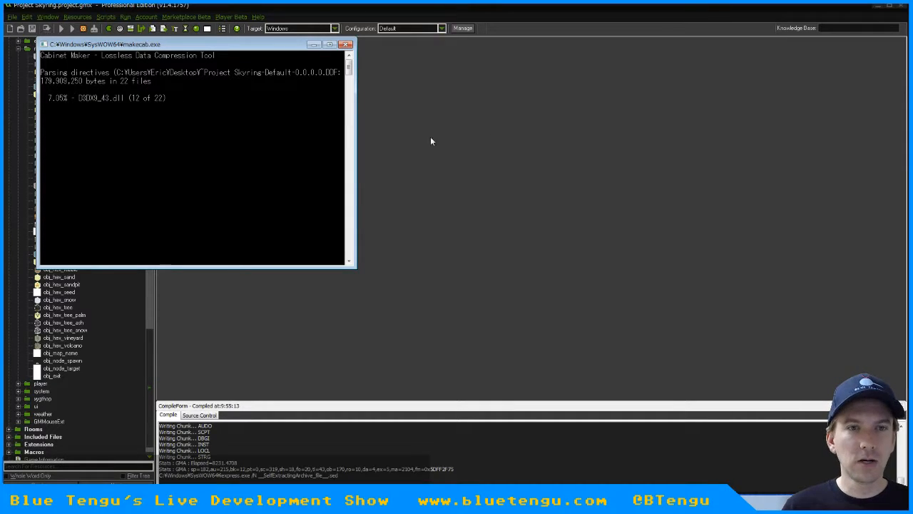
Minimize the makecab console, the project window and the Tiles Needed.txt note to clear the desktop
left_click(313, 44)
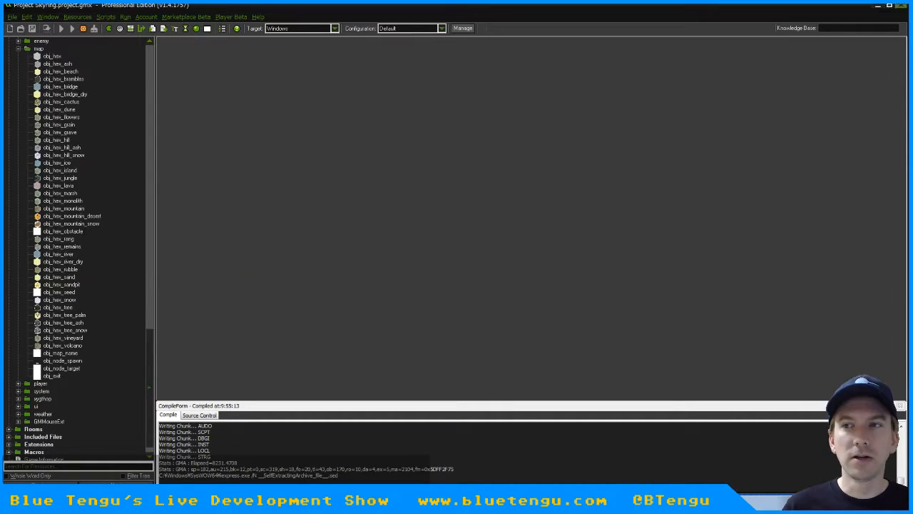
left_click(883, 8)
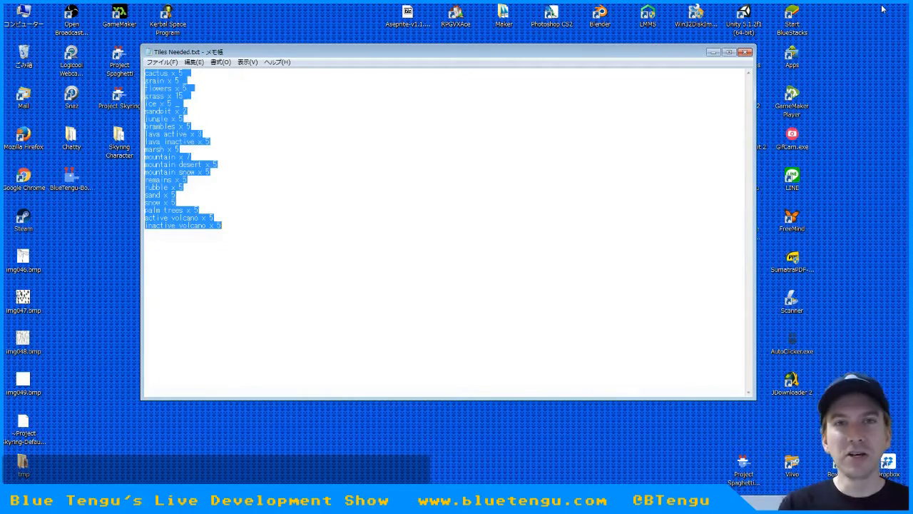
left_click(714, 51)
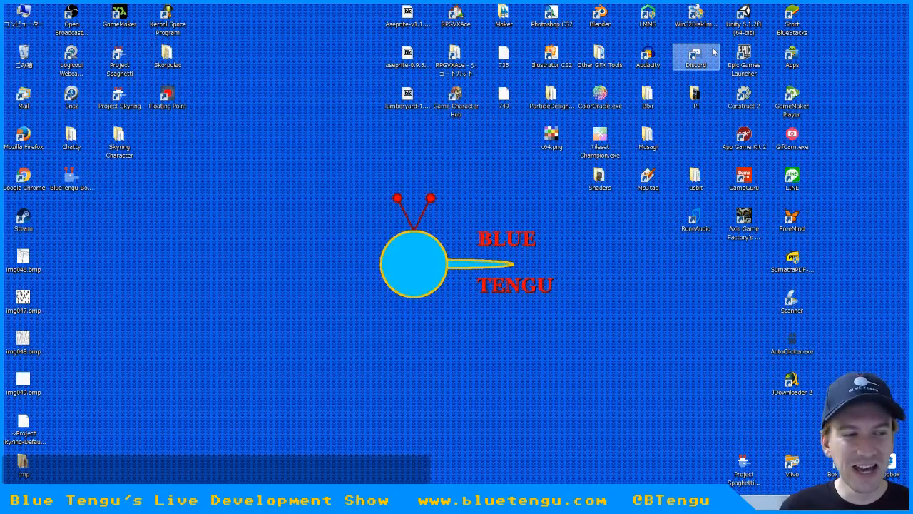